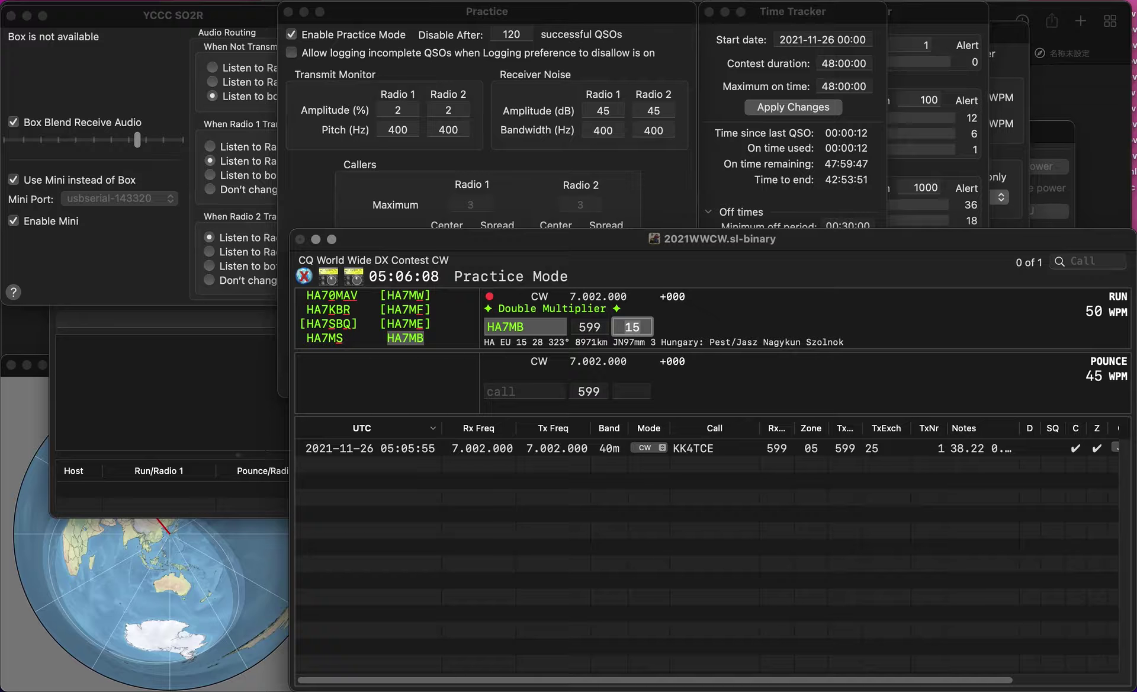
Log the pending contact with HA7MB in zone 15 and a run contact with PD0MGX, report 599, zone 14.
{"action": "key", "text": "Return"}
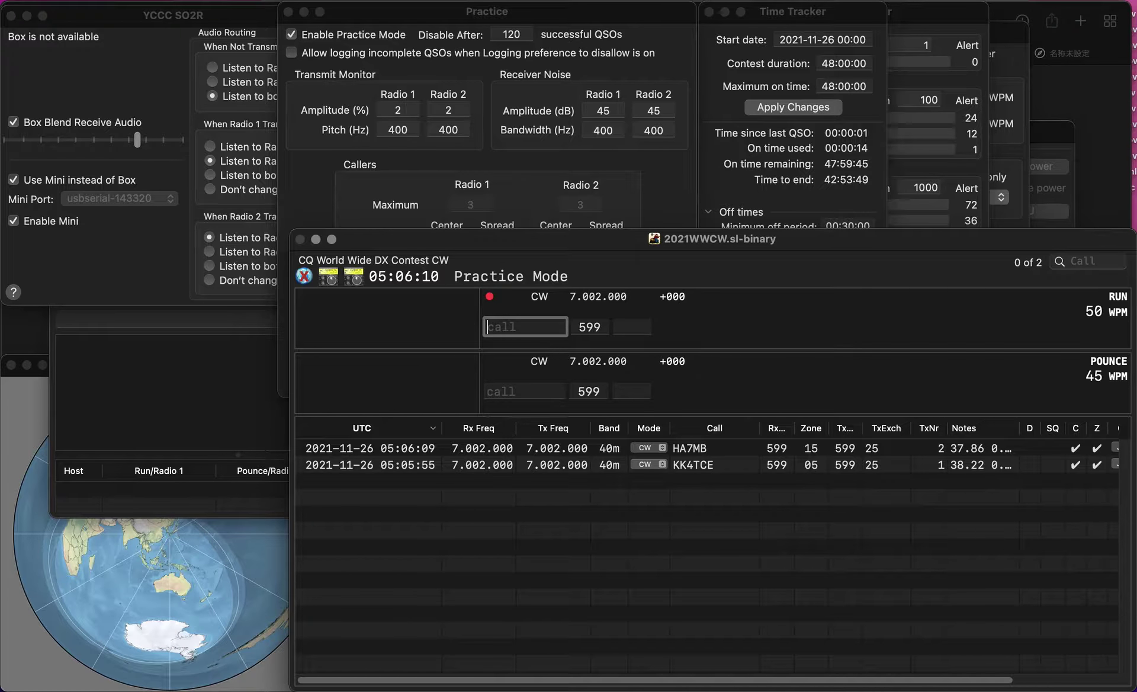
{"action": "type", "text": "PD0MG"}
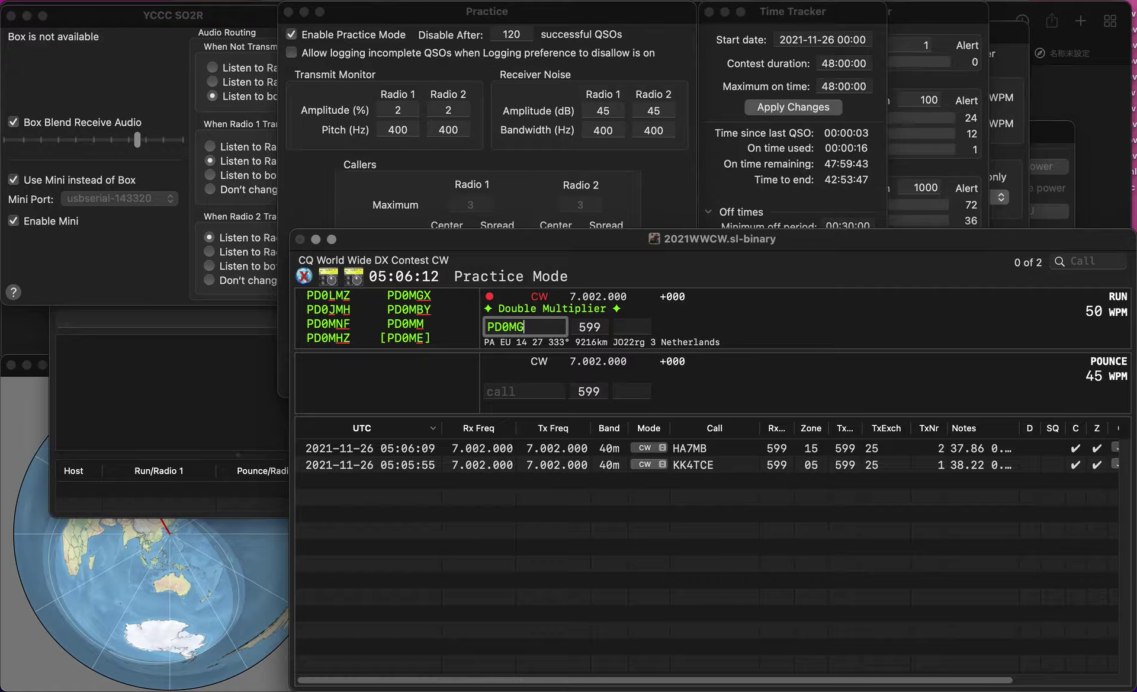
{"action": "type", "text": "X"}
{"action": "key", "text": "space"}
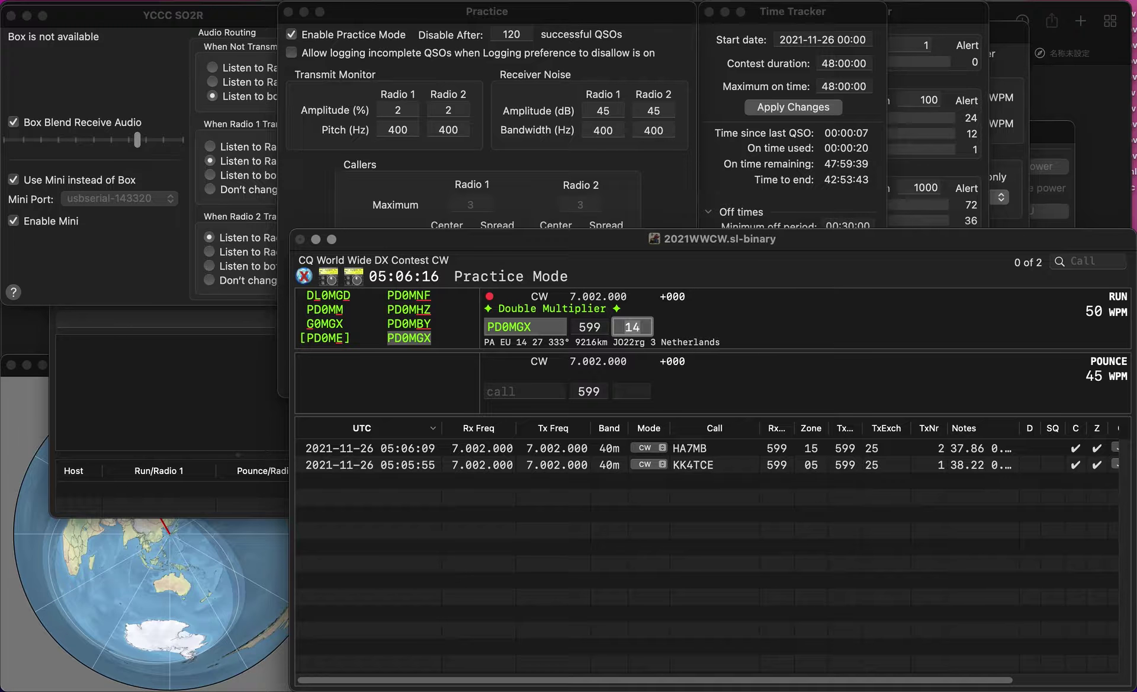
{"action": "key", "text": "Return"}
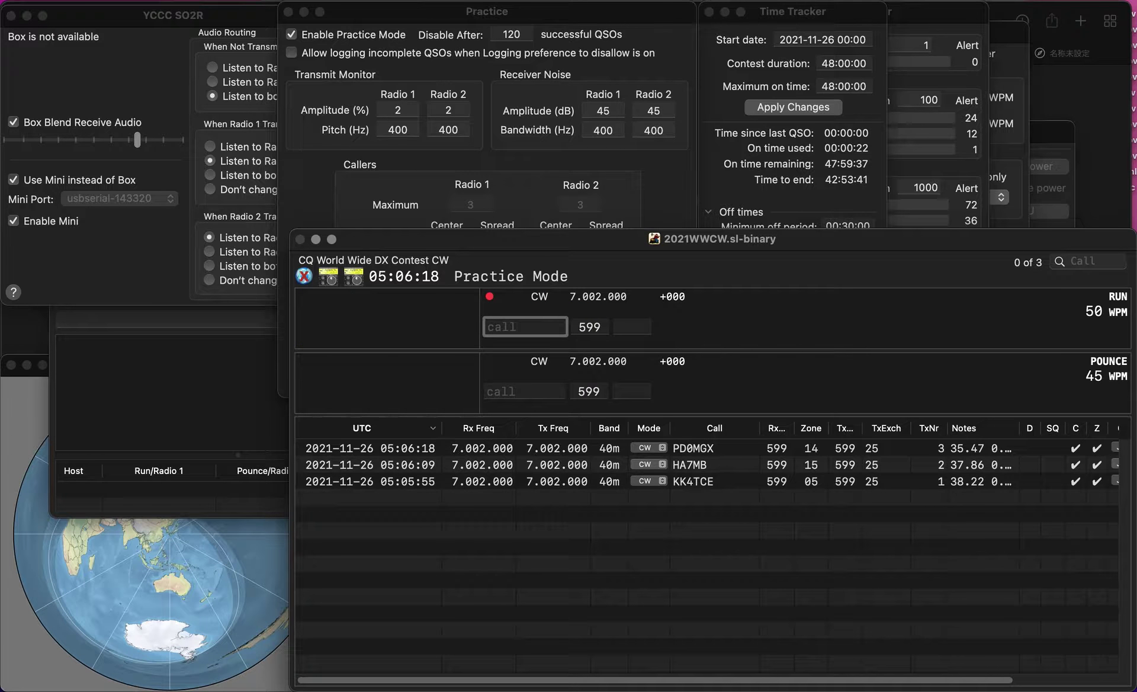
{"action": "type", "text": "N9"}
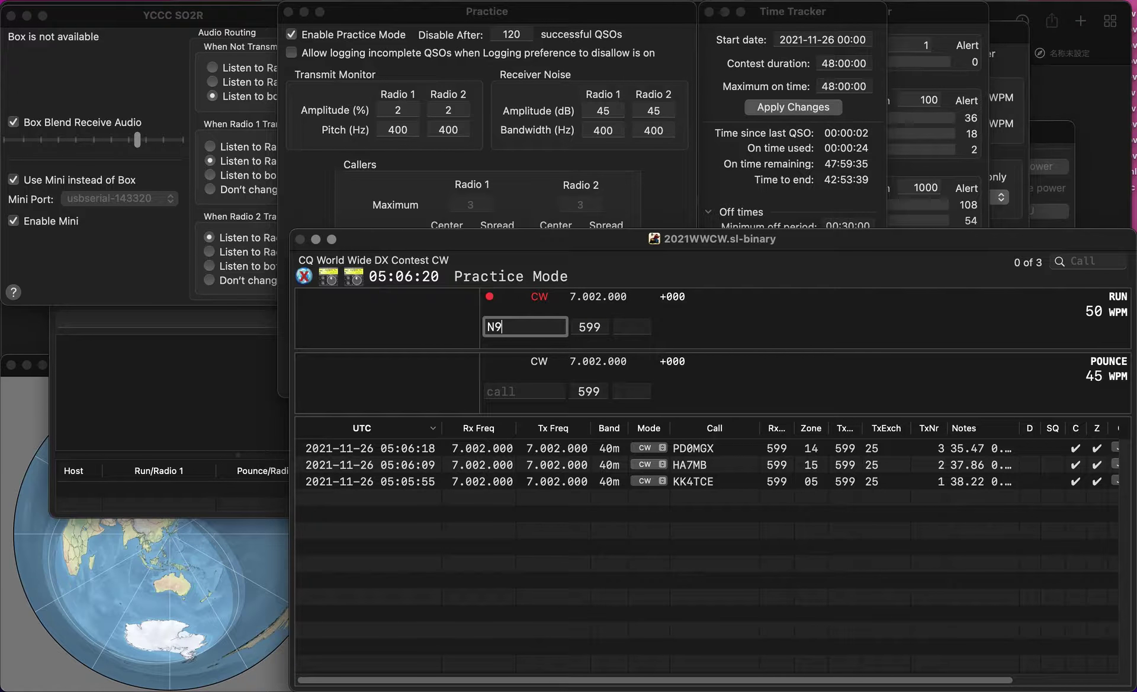
{"action": "type", "text": "QVQV"}
{"action": "key", "text": "space"}
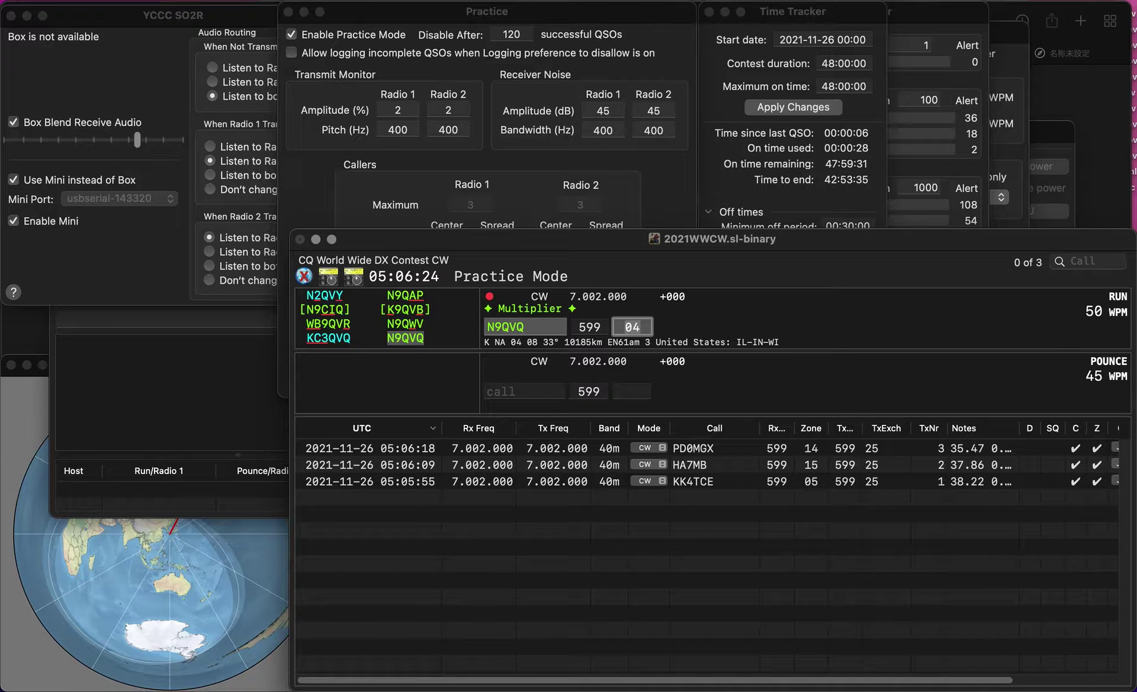
{"action": "key", "text": "Return"}
Enter F1PIX as the run caller, correct it to F1PSX, and log the contact with report 599 and zone 14.
{"action": "type", "text": "F1PIX"}
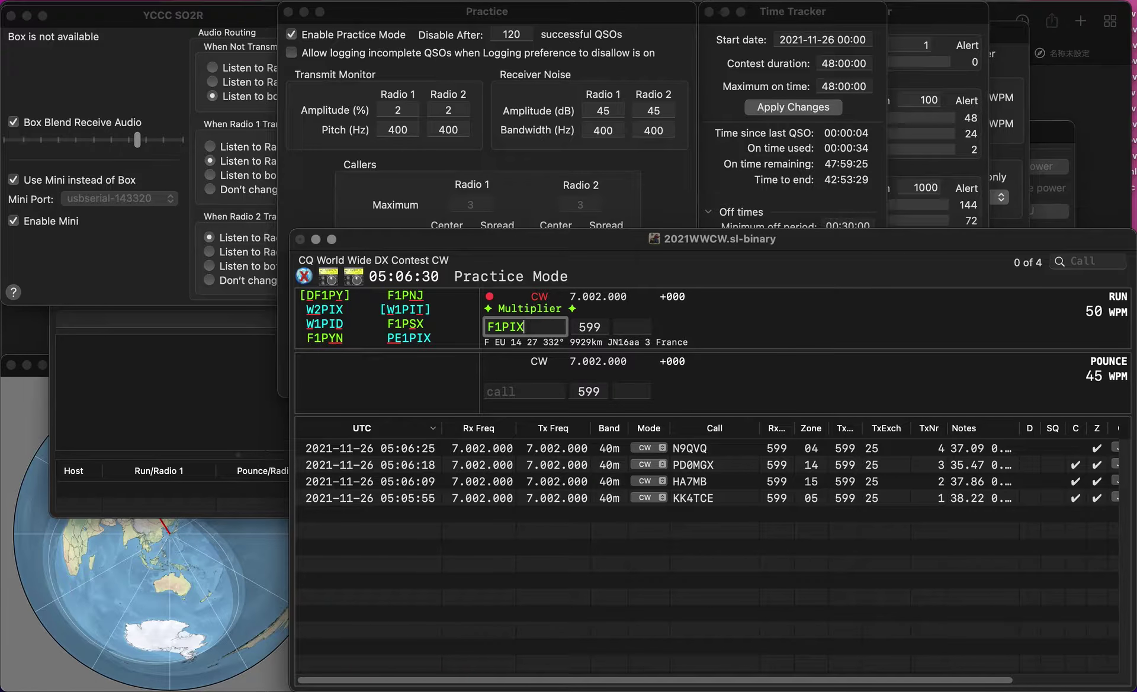
{"action": "left_click", "coordinate": [489, 327]}
{"action": "left_click", "coordinate": [509, 326]}
{"action": "key", "text": "Delete"}
{"action": "type", "text": "S"}
{"action": "key", "text": "space"}
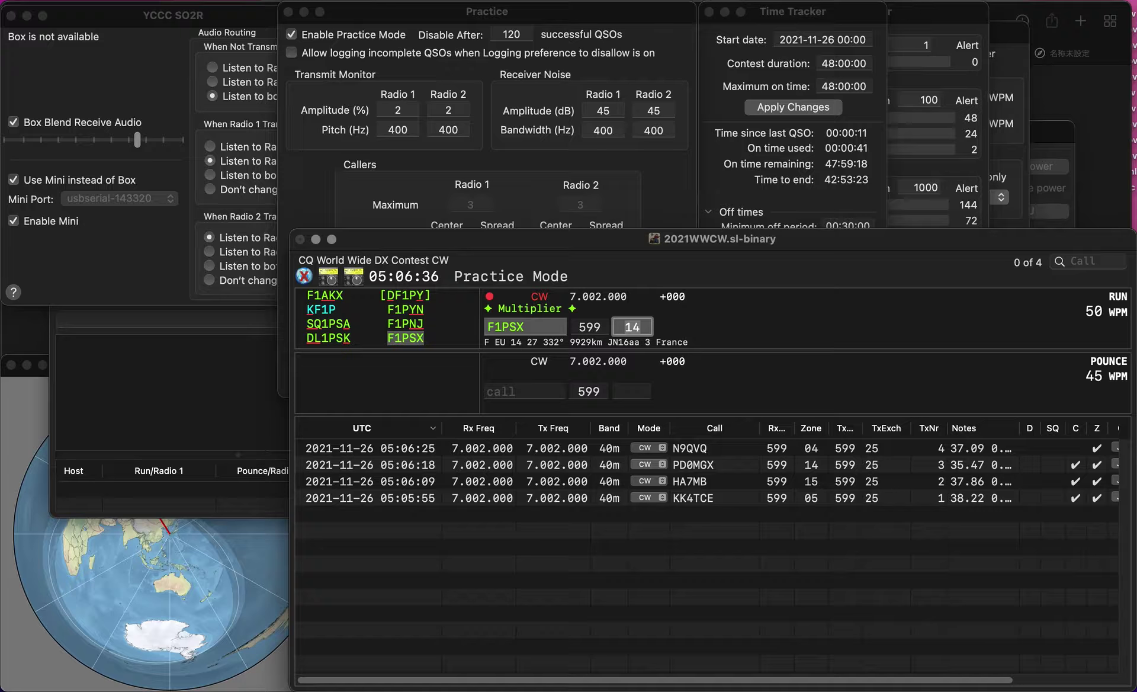
{"action": "key", "text": "Return"}
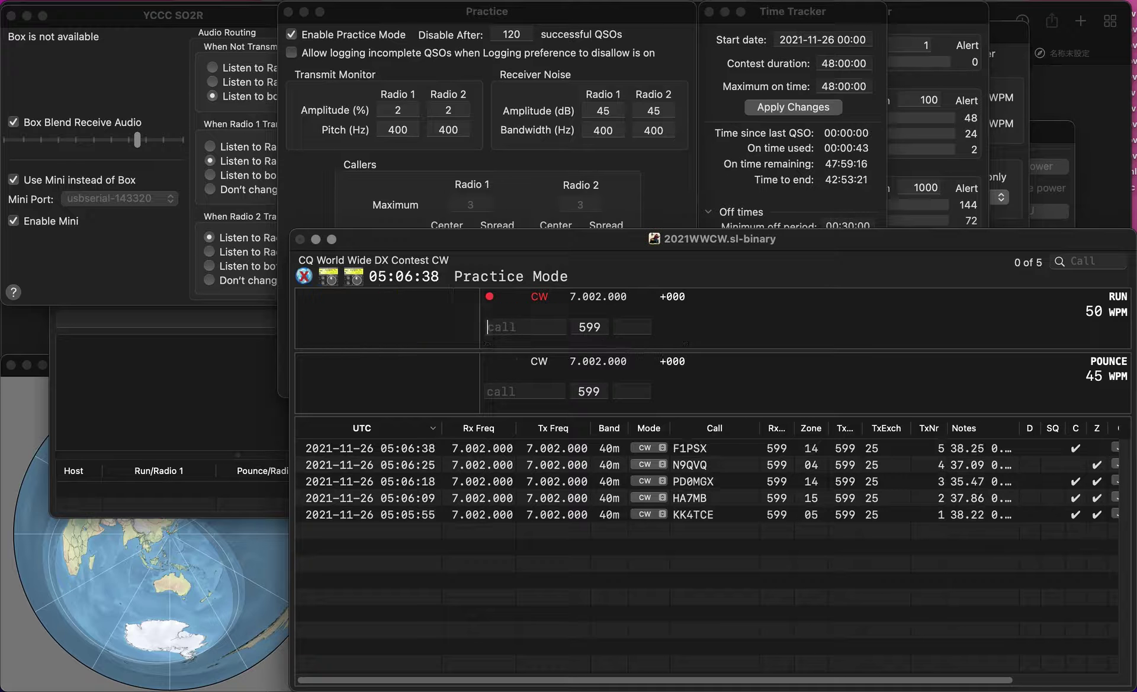
{"action": "type", "text": "KD0TLJ"}
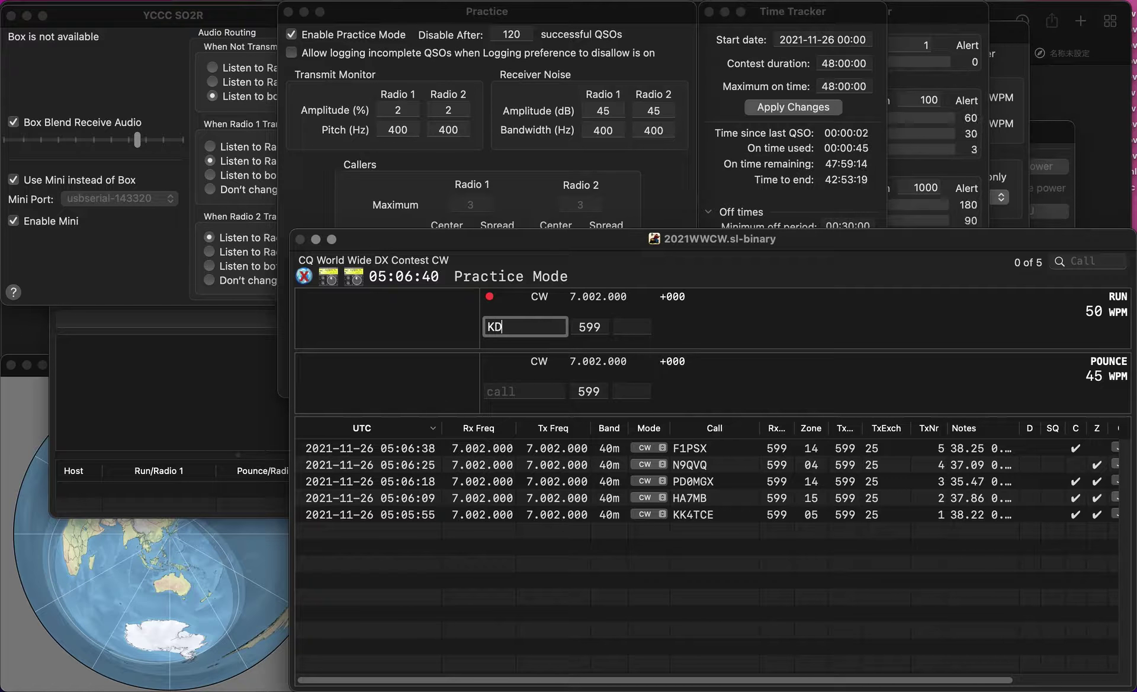
{"action": "key", "text": "Return"}
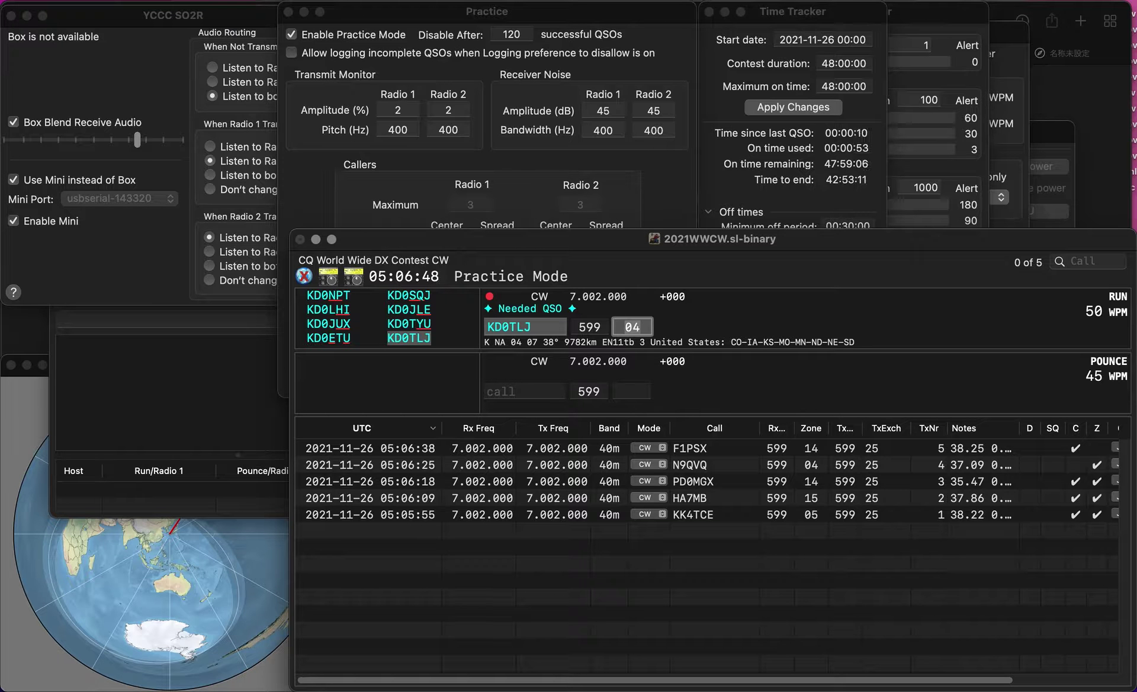
{"action": "key", "text": "Return"}
{"action": "type", "text": "LU"}
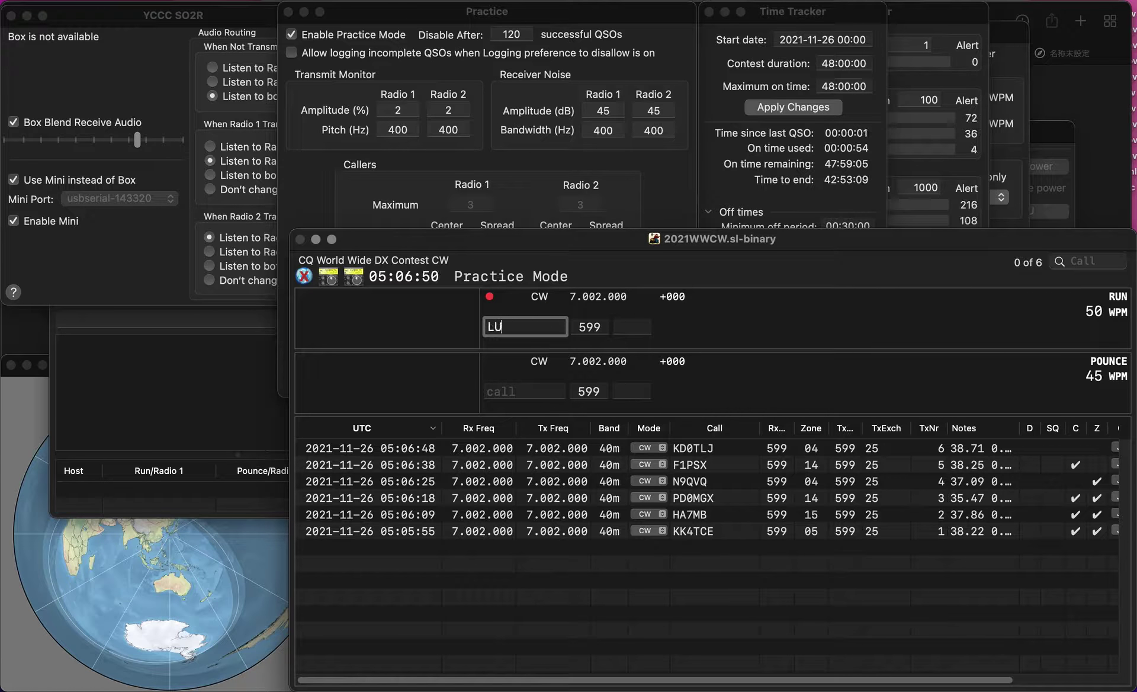
{"action": "type", "text": "2MCX"}
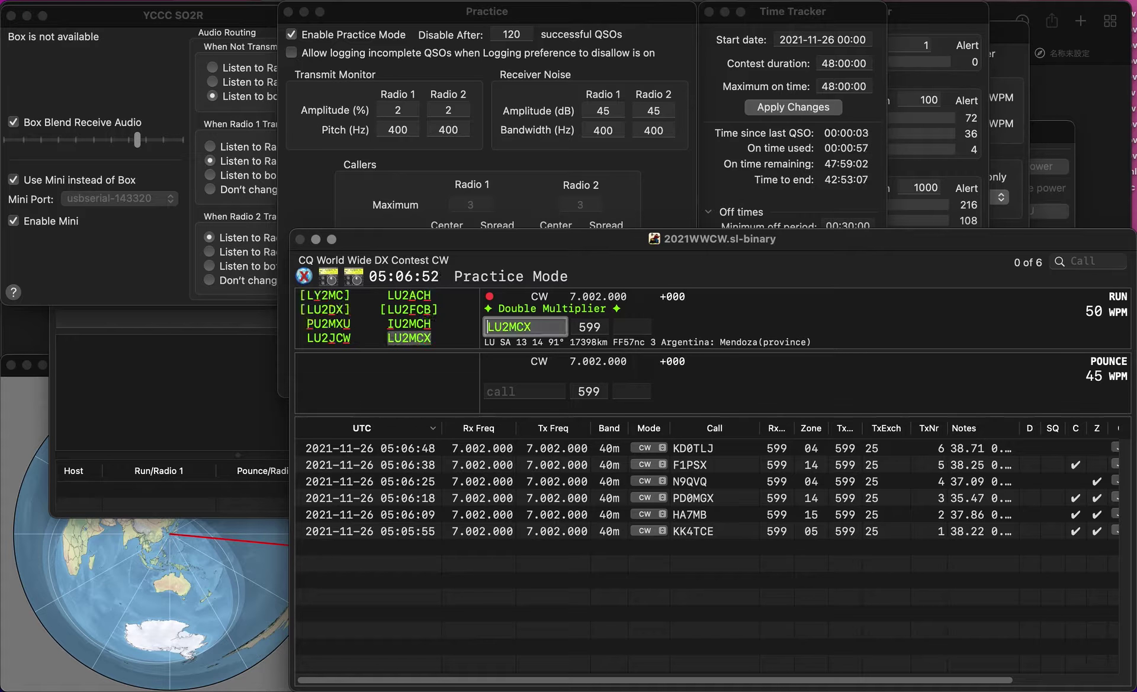
{"action": "key", "text": "Return"}
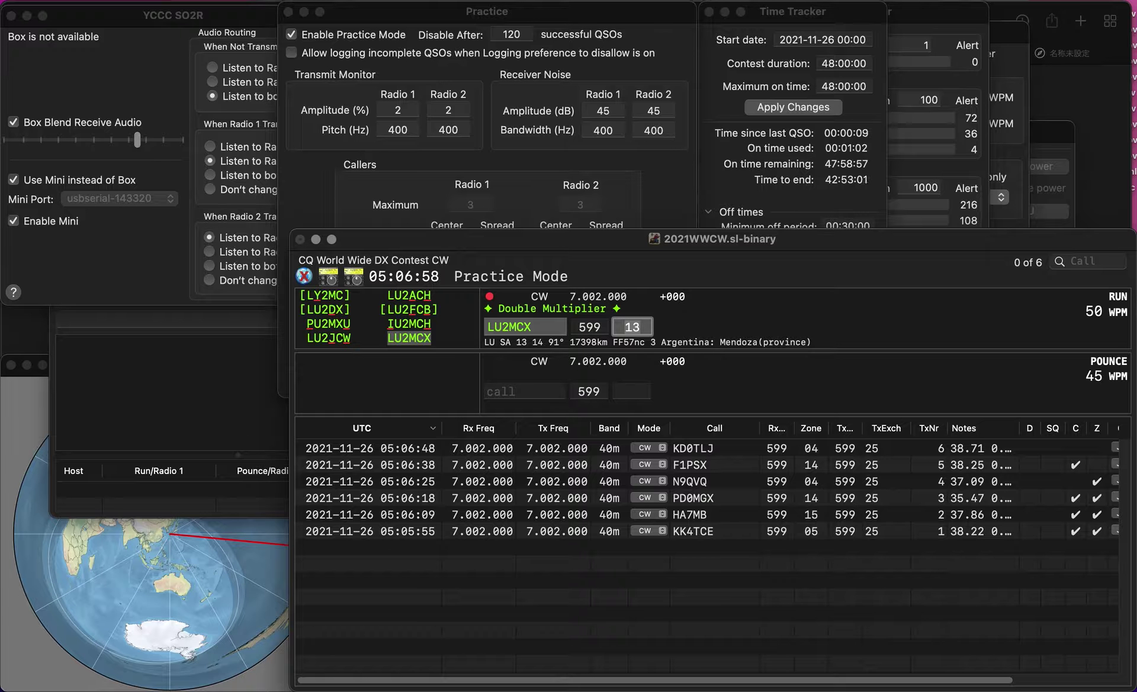
{"action": "key", "text": "Return"}
{"action": "type", "text": "KI7OAL"}
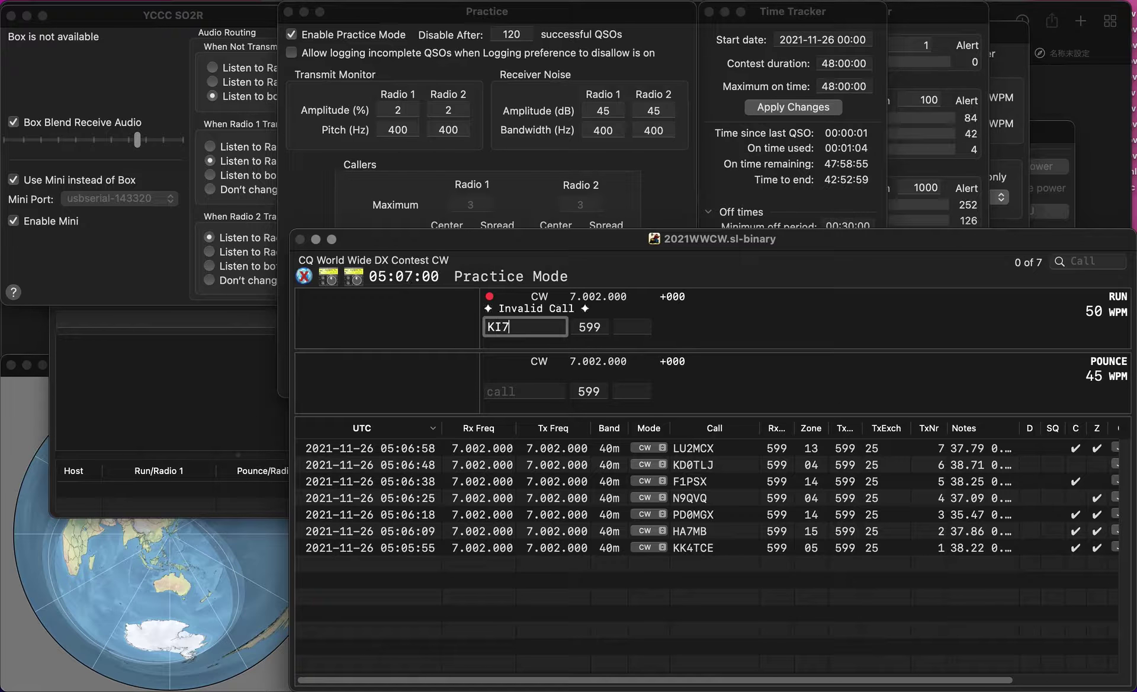
{"action": "key", "text": "space"}
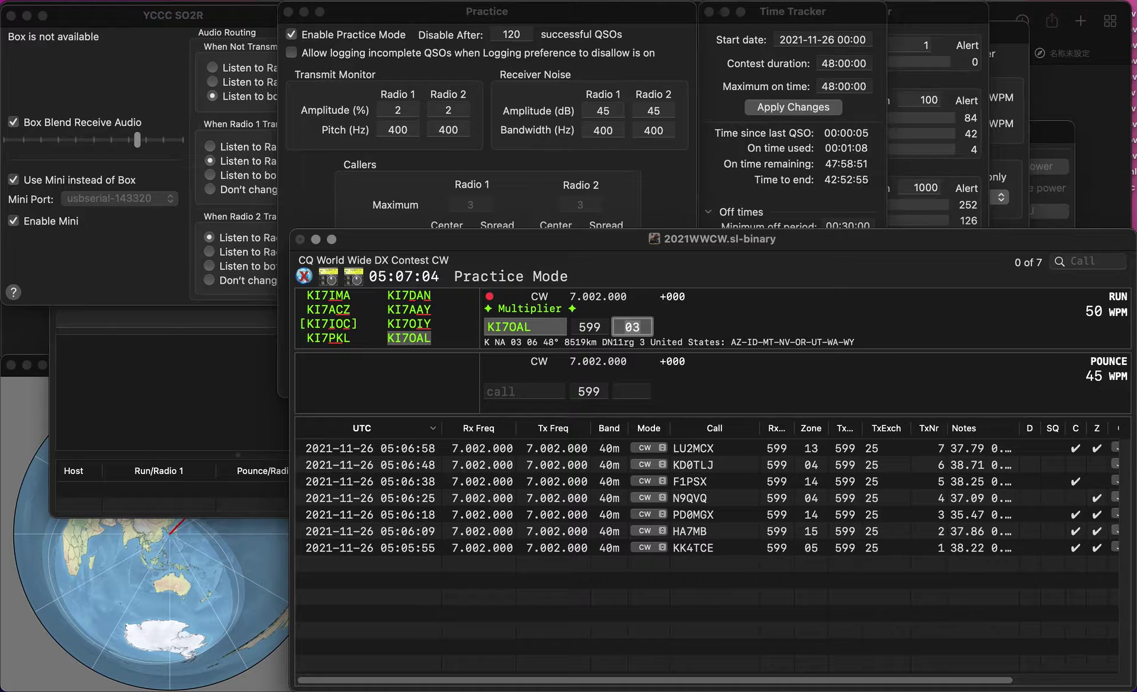
{"action": "key", "text": "Return"}
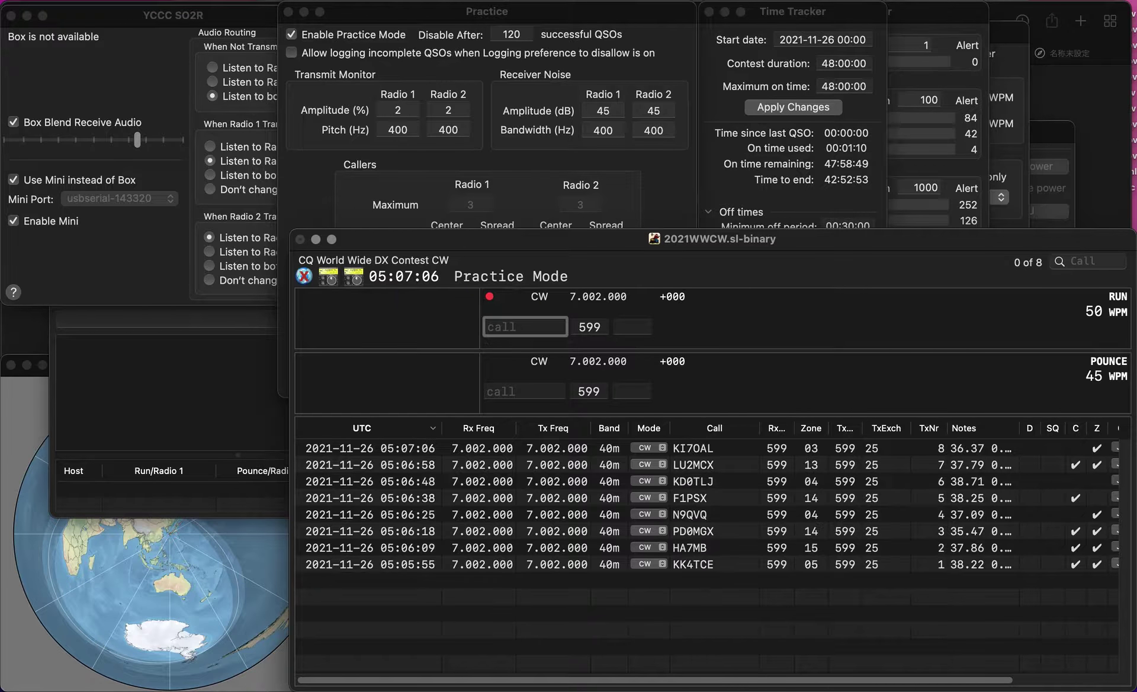
{"action": "type", "text": "W3TE"}
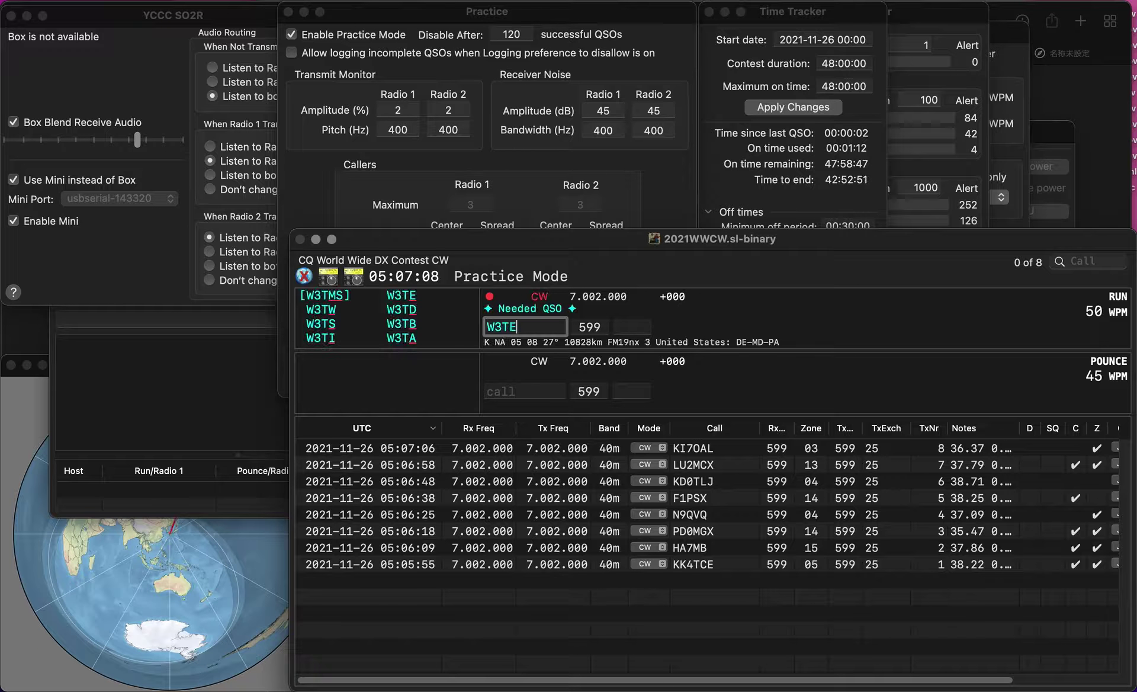
{"action": "key", "text": "space"}
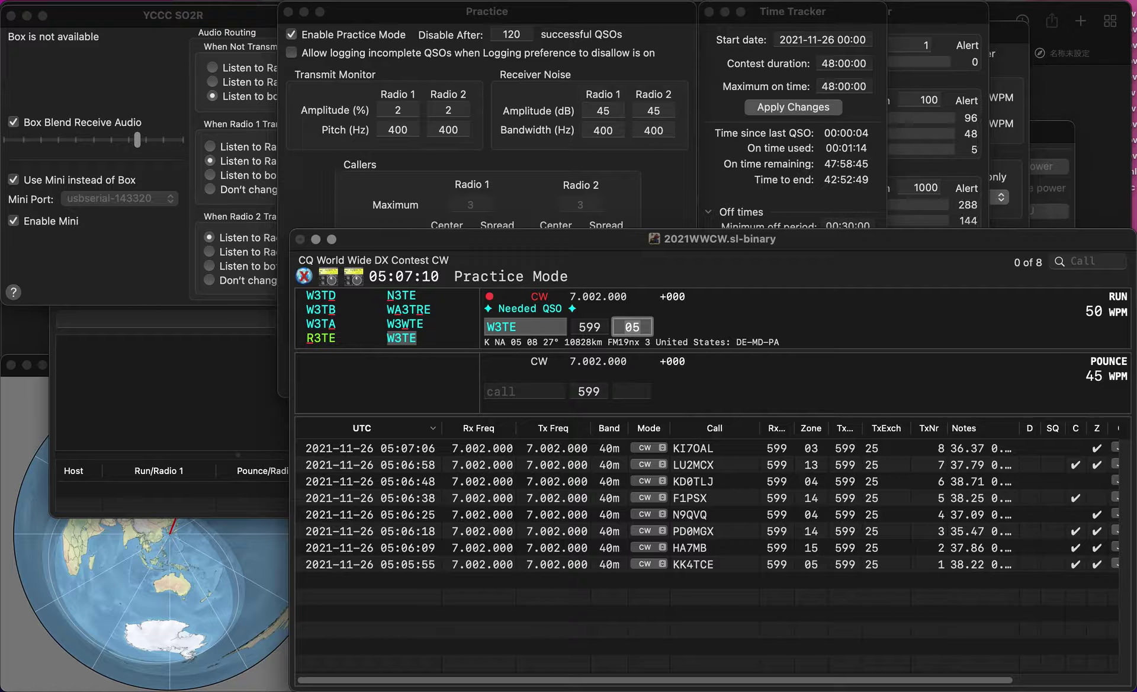
{"action": "key", "text": "Return"}
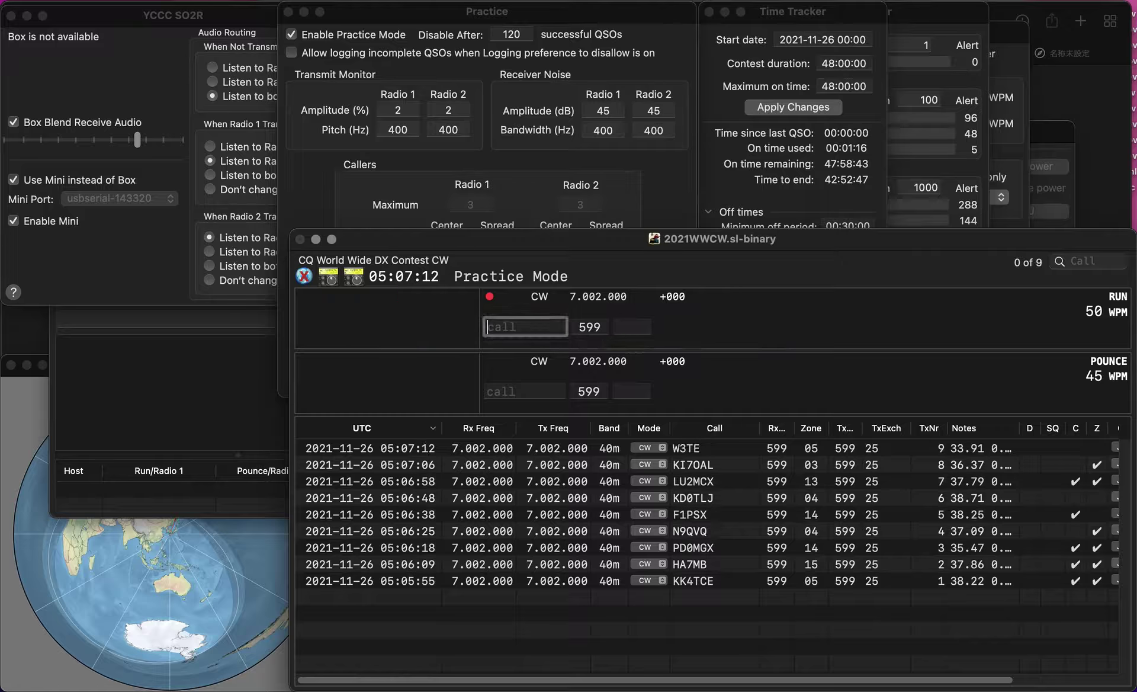
Log a run contact with W7WP, using report 599 and zone 03.
{"action": "type", "text": "W7WP"}
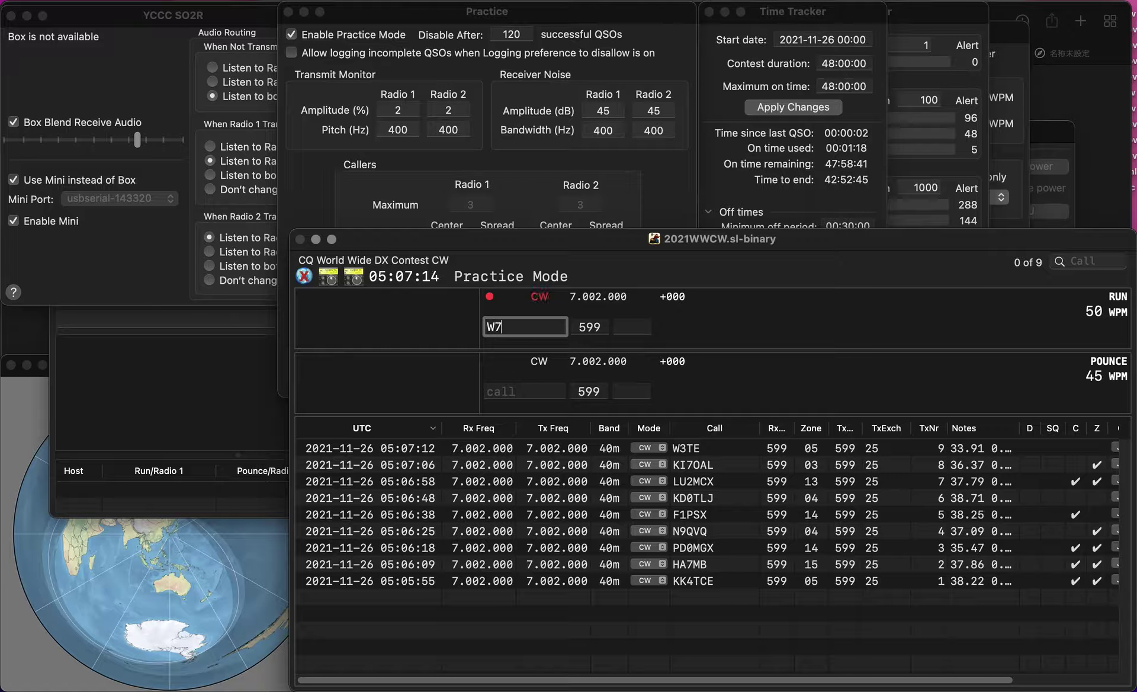
{"action": "key", "text": "space"}
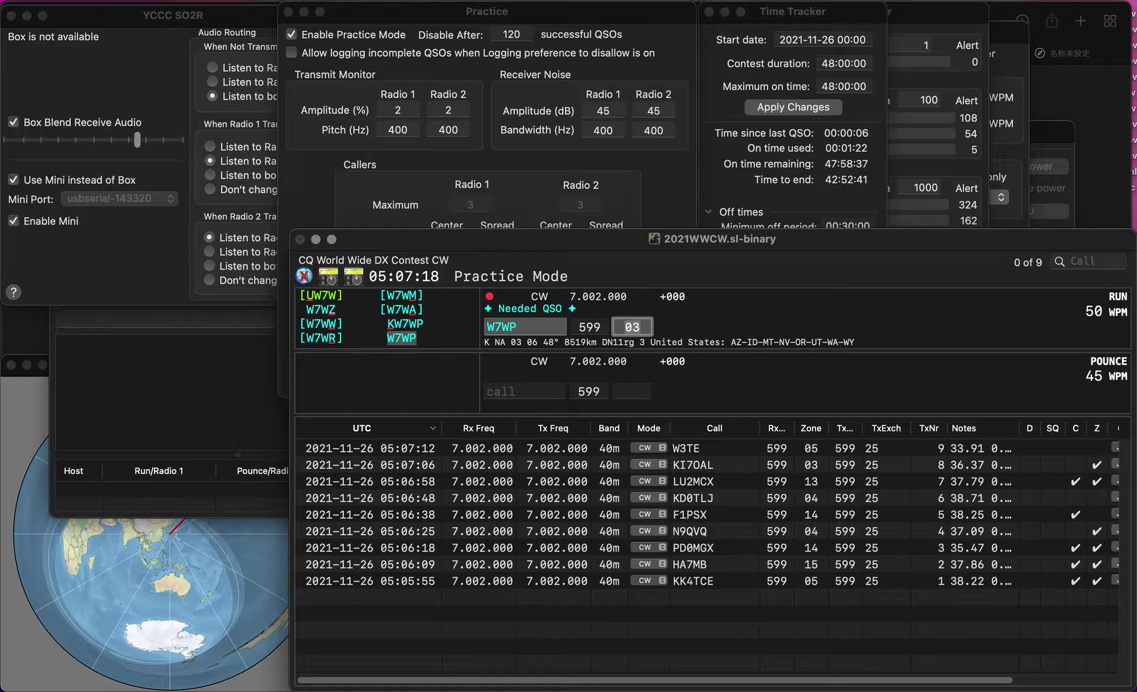
{"action": "key", "text": "Return"}
{"action": "type", "text": "S"}
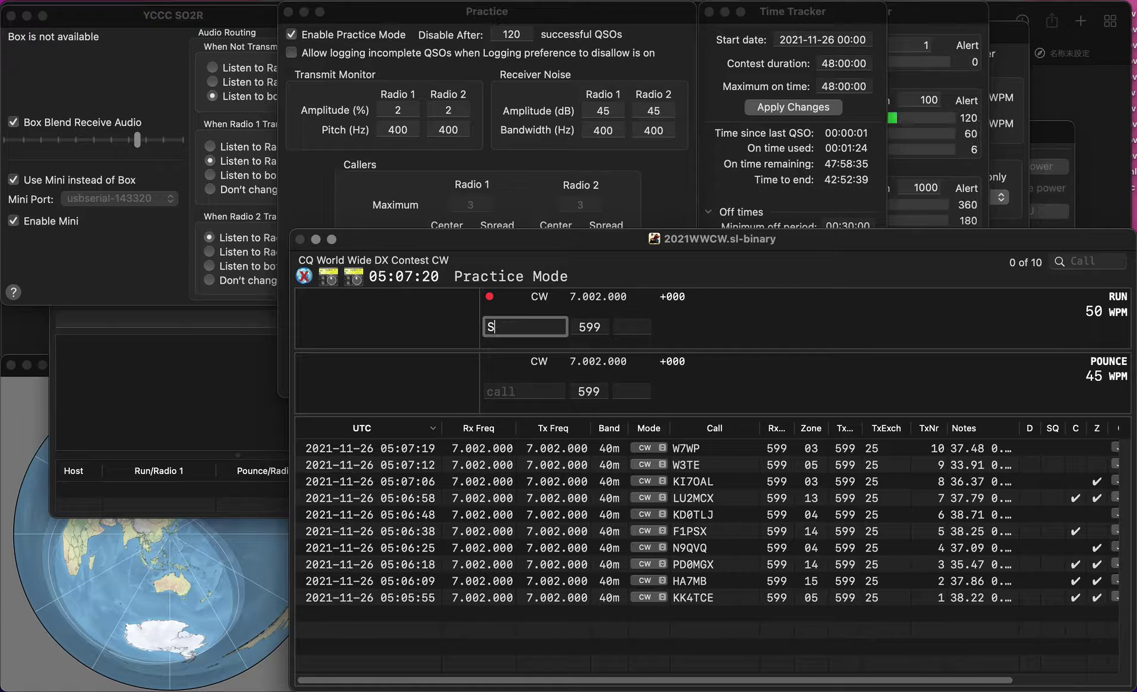
{"action": "type", "text": "BHEI"}
{"action": "key", "text": "Home"}
{"action": "key", "text": "Delete"}
{"action": "type", "text": "H"}
{"action": "key", "text": "Right"}
{"action": "type", "text": "9"}
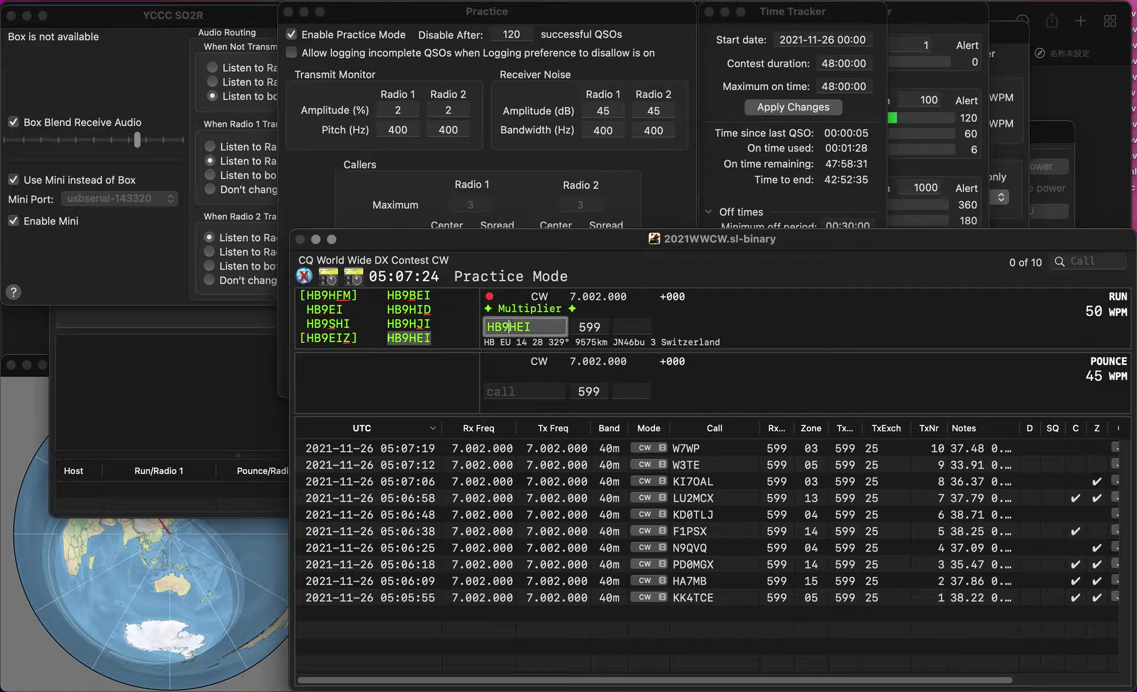
{"action": "key", "text": "space"}
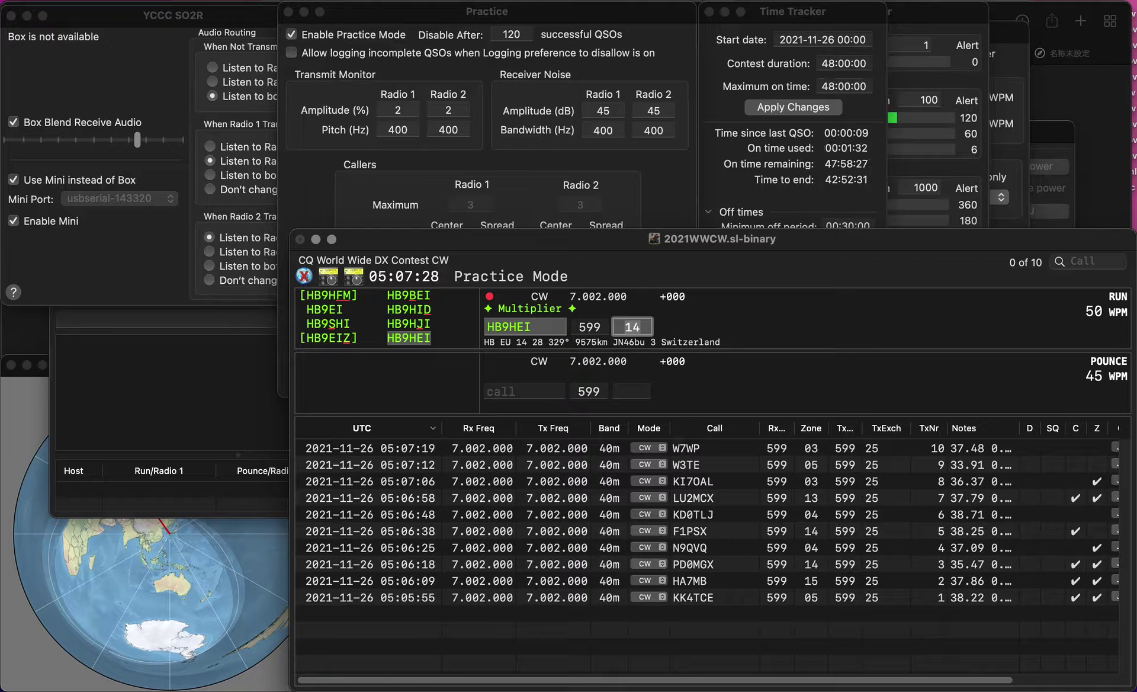
{"action": "key", "text": "Return"}
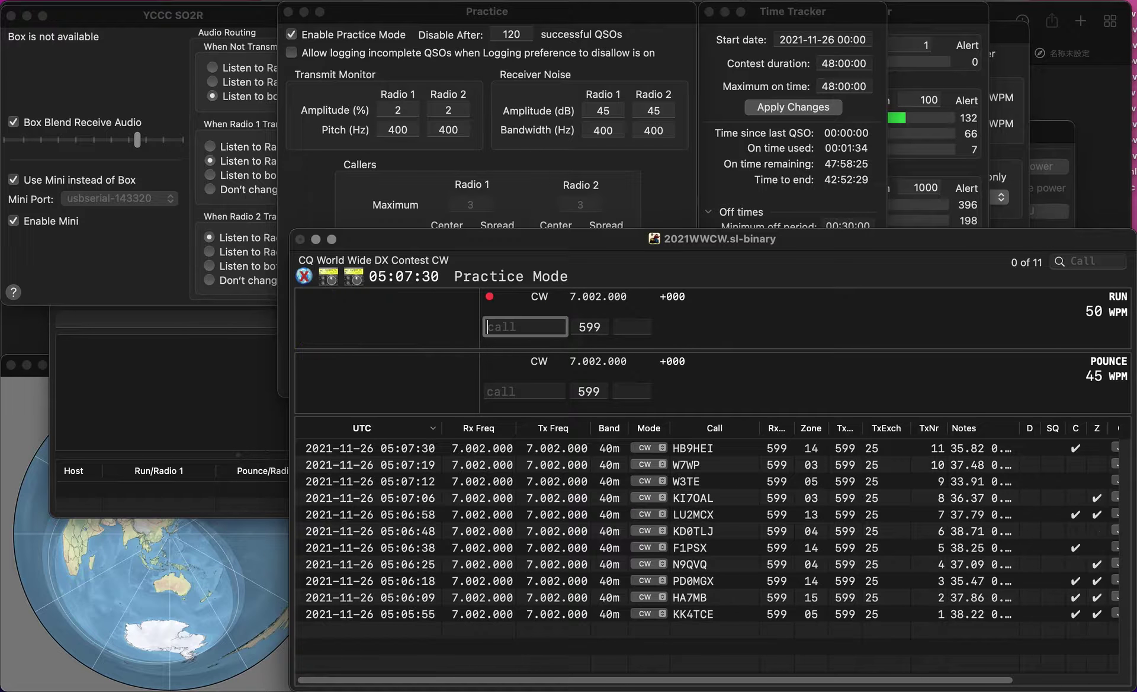
Log run contacts with F6EKJ in zone 14 and N8FXH in zone 04, both with report 599.
{"action": "type", "text": "F6EKJ"}
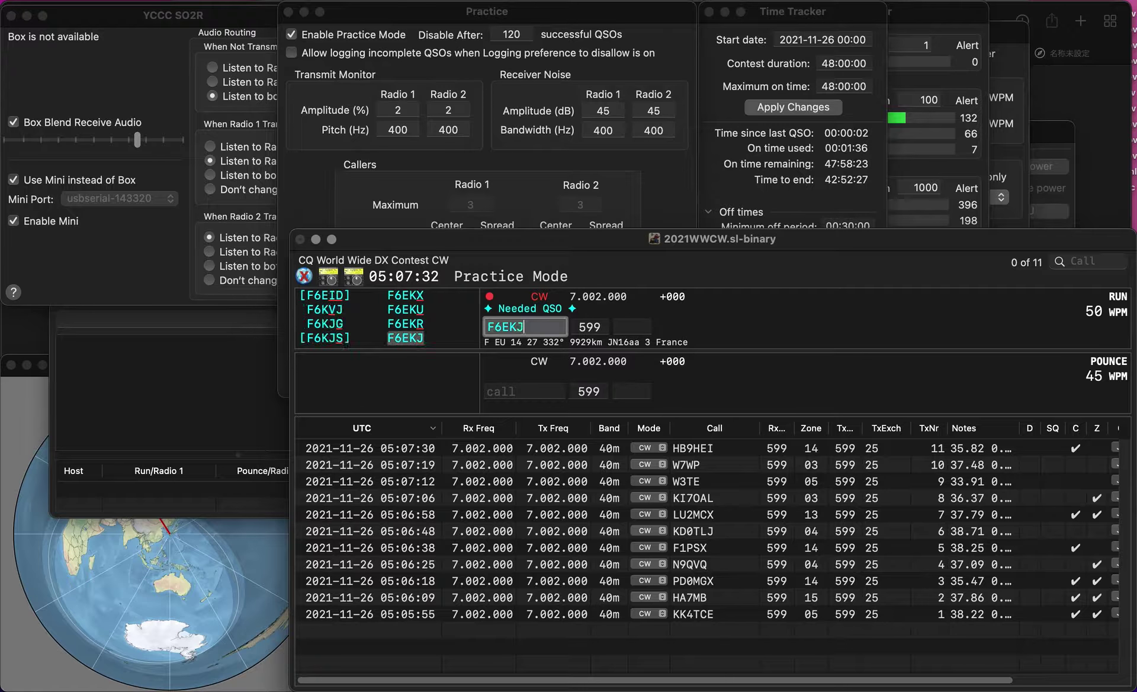
{"action": "key", "text": "Return"}
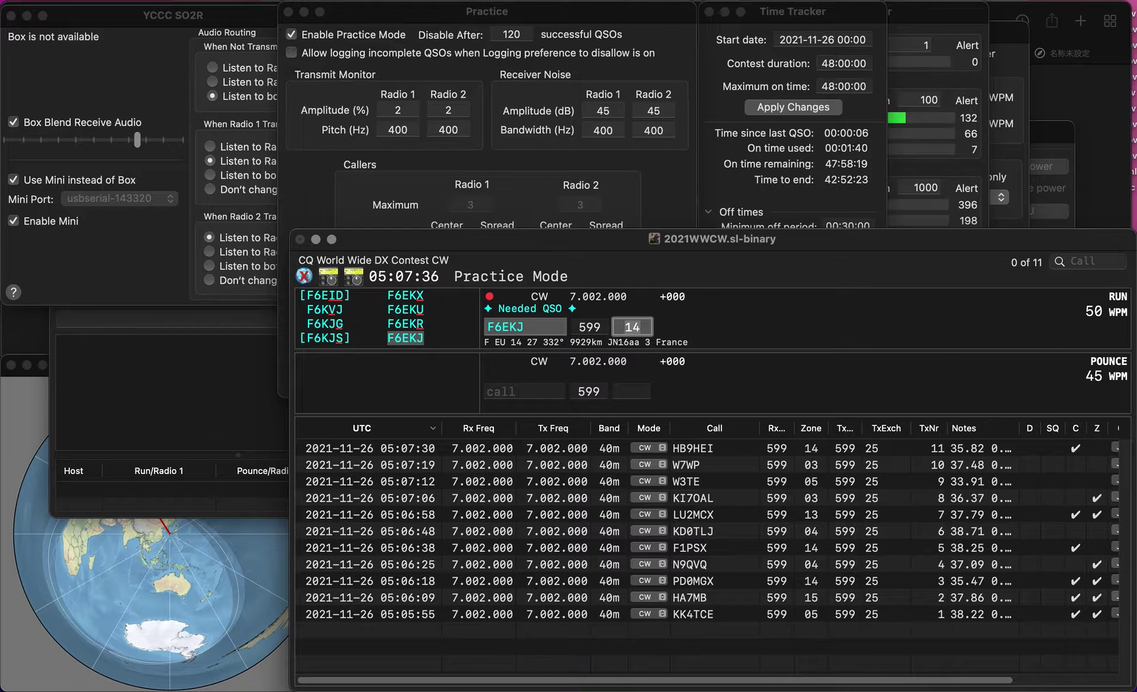
{"action": "key", "text": "Return"}
{"action": "type", "text": "N8"}
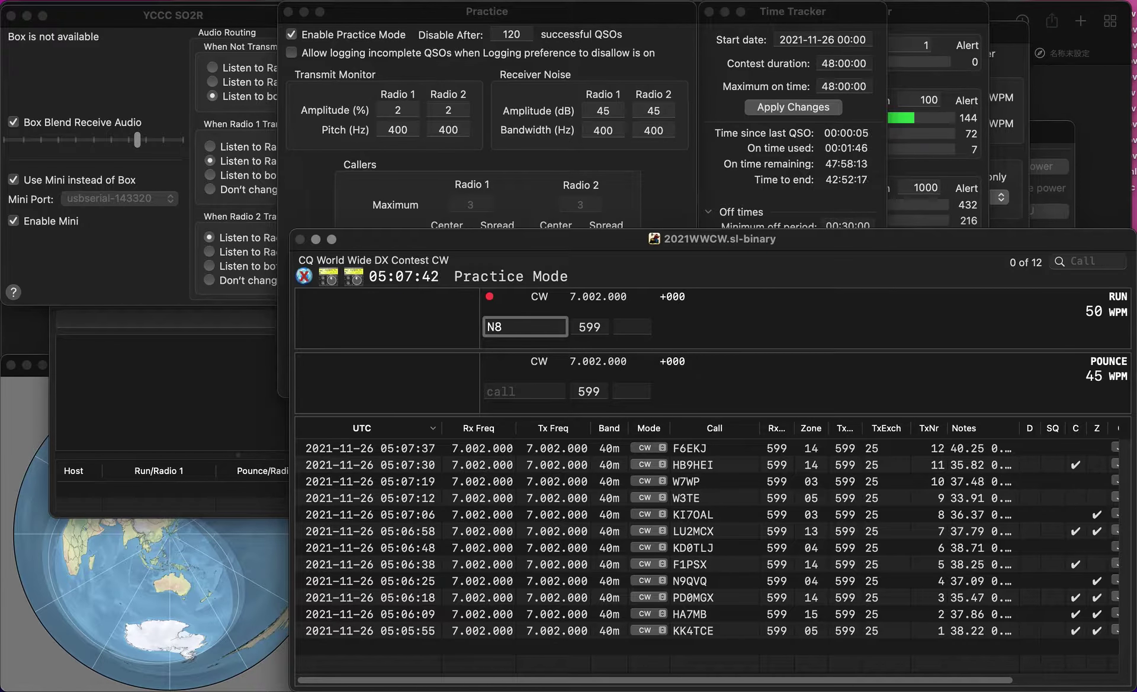
{"action": "type", "text": "FXH"}
{"action": "key", "text": "space"}
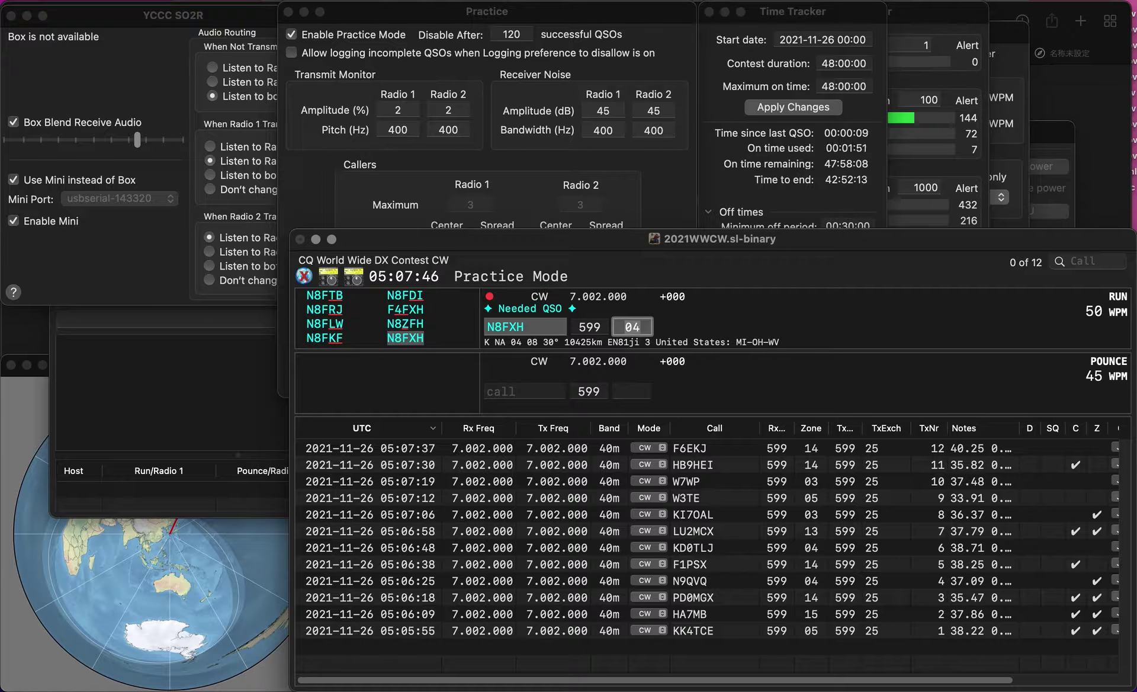
{"action": "key", "text": "Return"}
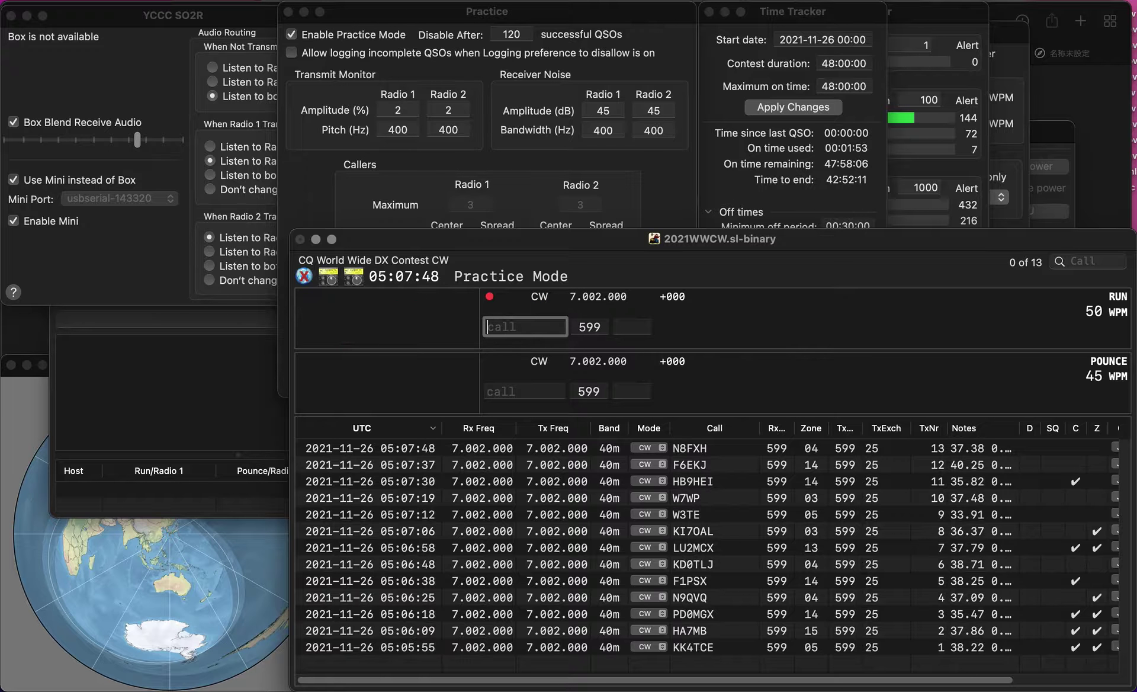
{"action": "type", "text": "DL1"}
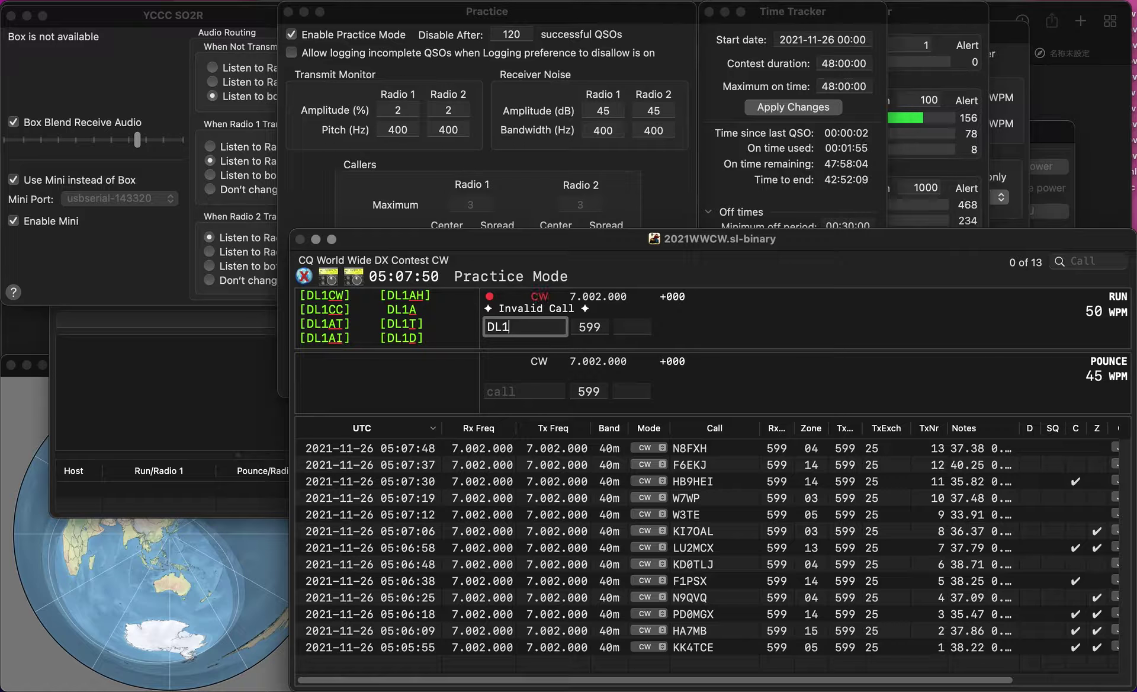
{"action": "type", "text": "DTL"}
{"action": "key", "text": "space"}
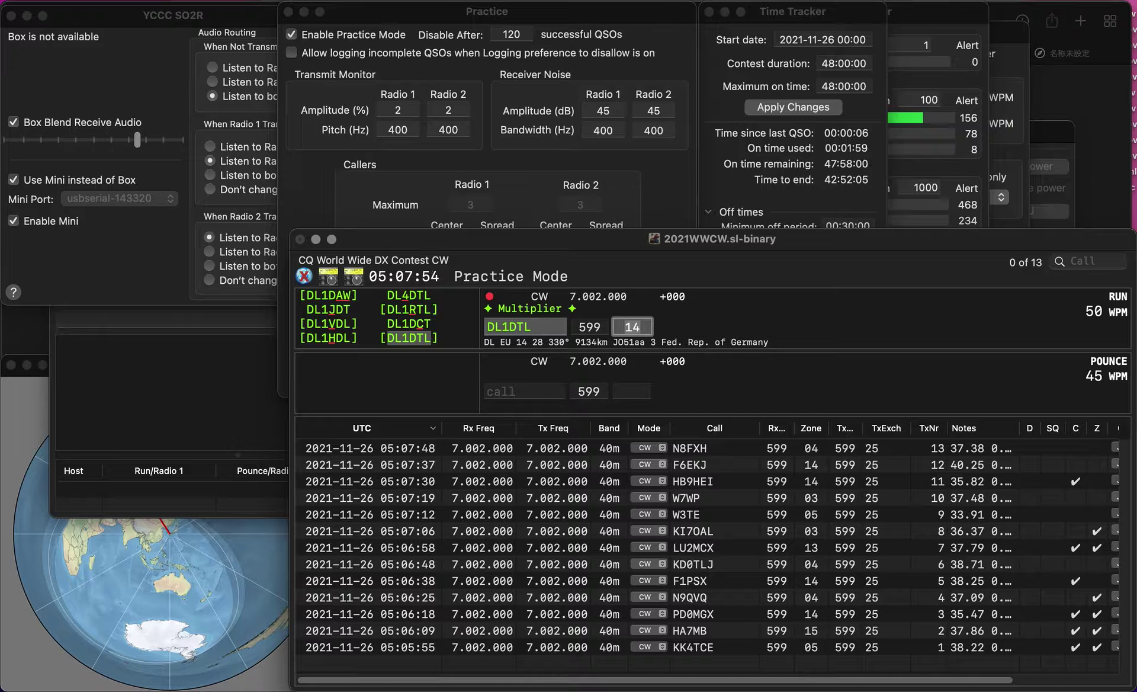
{"action": "key", "text": "Return"}
{"action": "type", "text": "HSNF"}
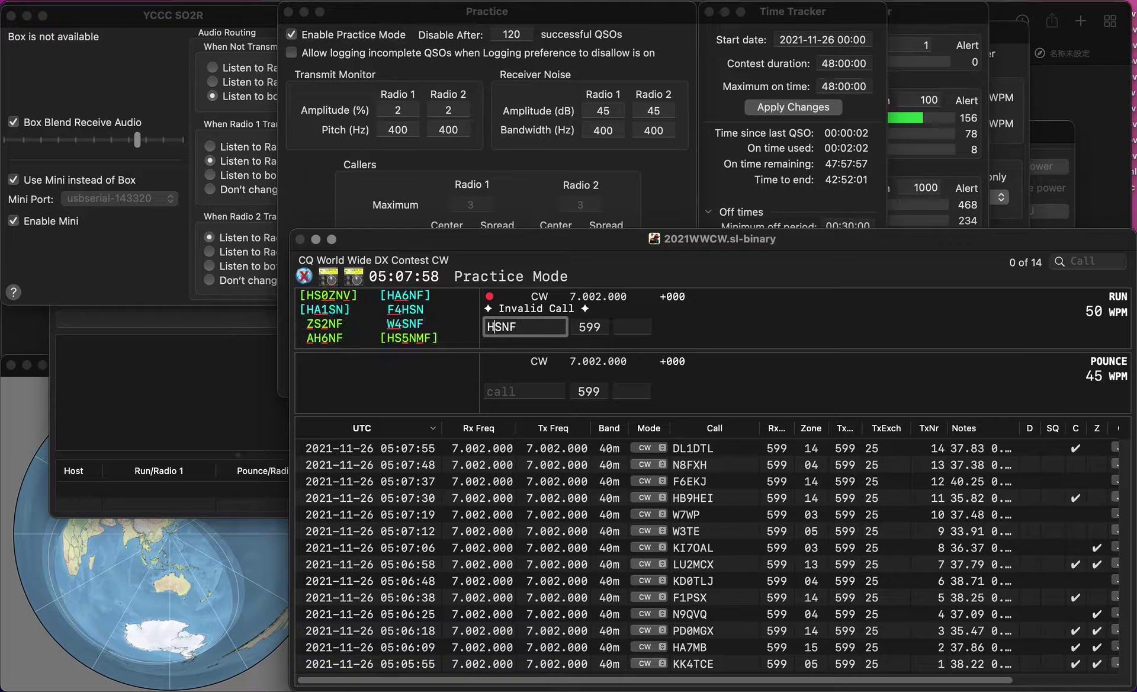
{"action": "key", "text": "Left"}
{"action": "key", "text": "Left"}
{"action": "key", "text": "Left"}
{"action": "key", "text": "BackSpace"}
{"action": "key", "text": "Right"}
{"action": "type", "text": "55"}
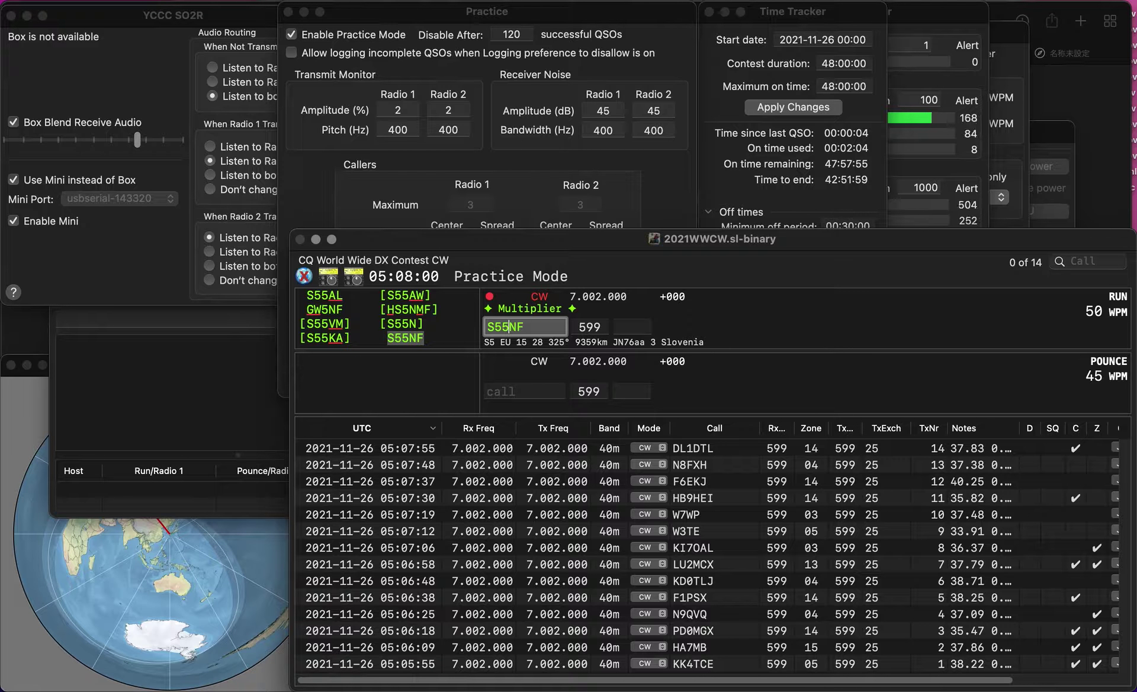
{"action": "key", "text": "Return"}
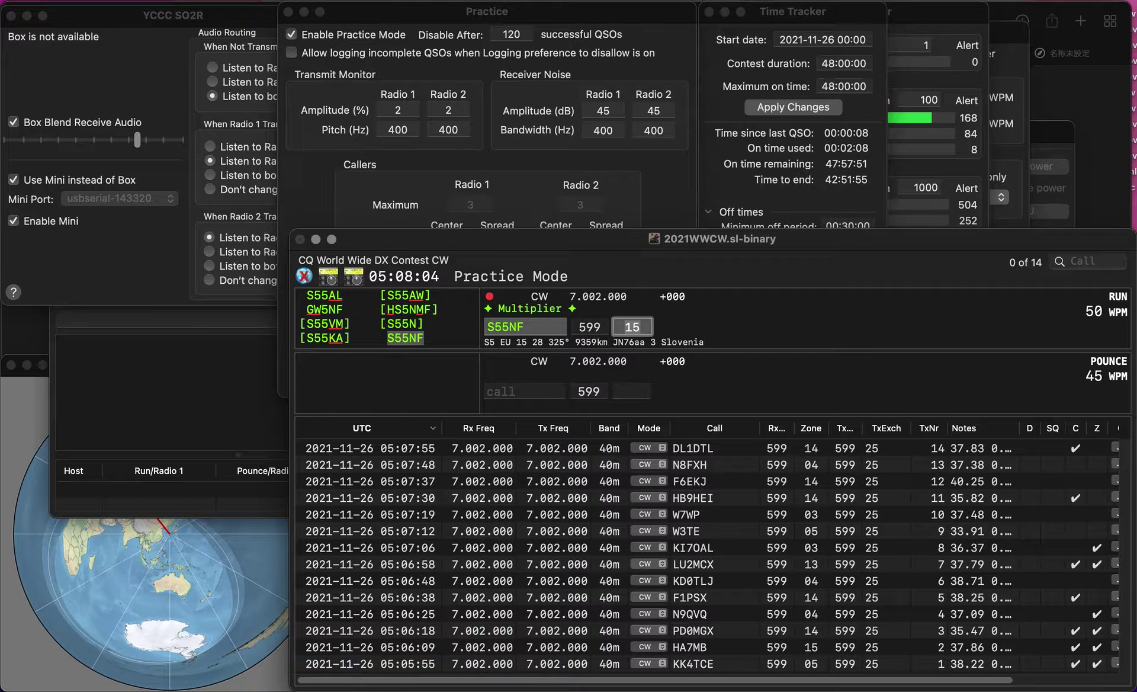
{"action": "key", "text": "Return"}
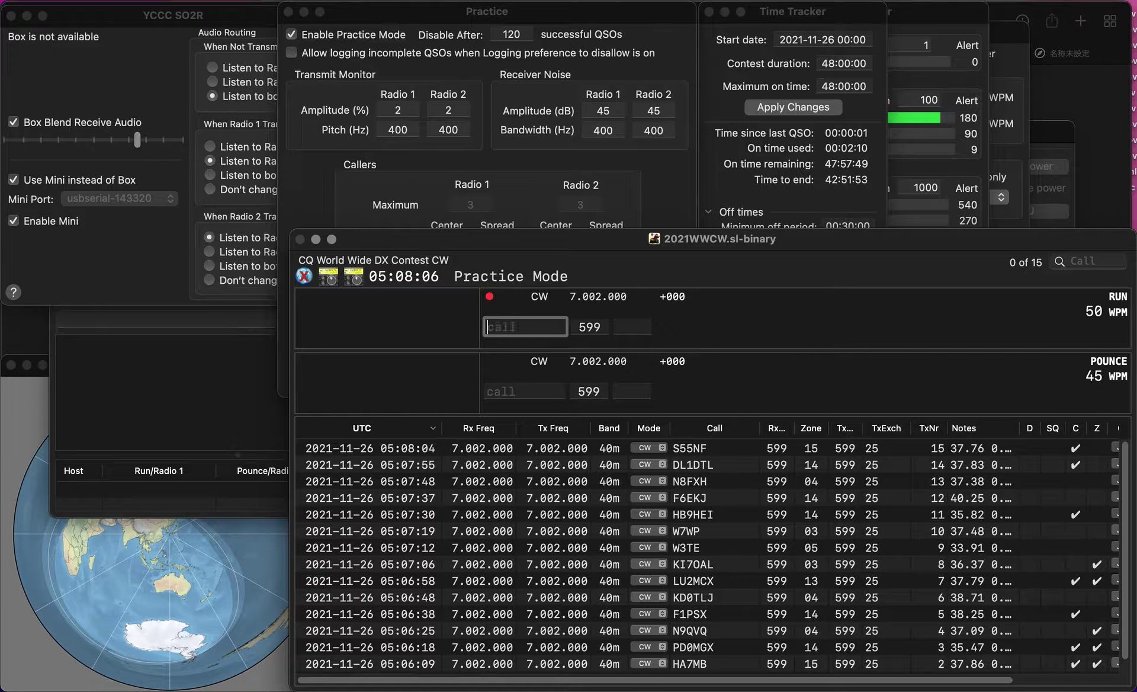
Log a run contact with AE2T, using report 599 and zone 05.
{"action": "type", "text": "AE2T"}
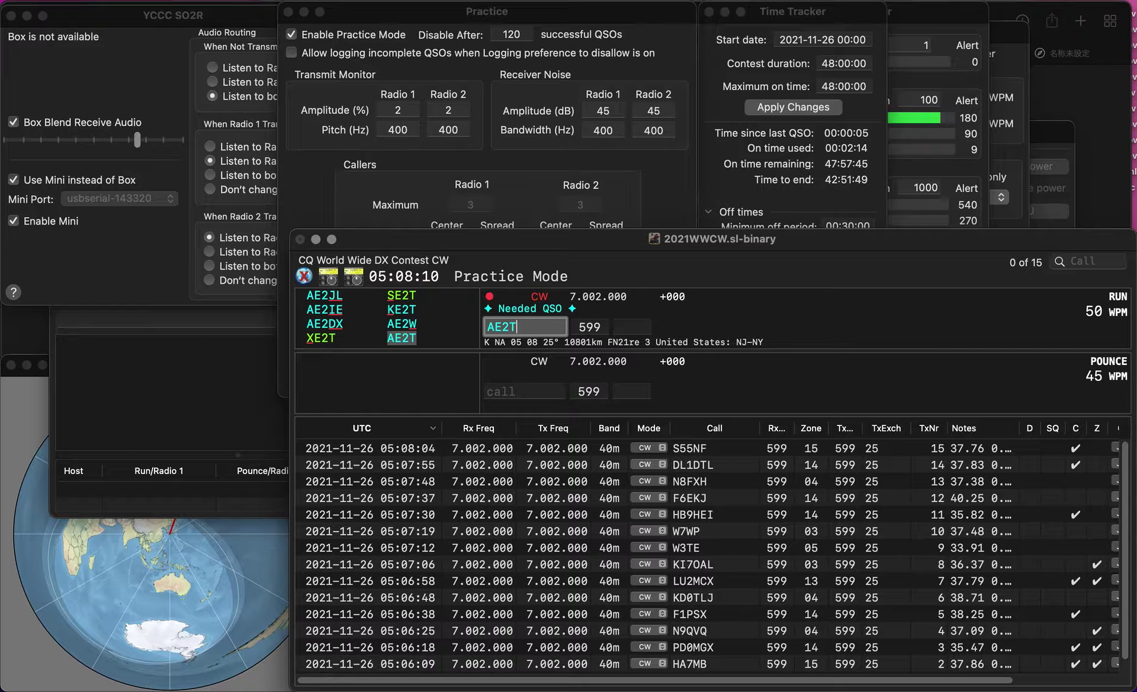
{"action": "key", "text": "Return"}
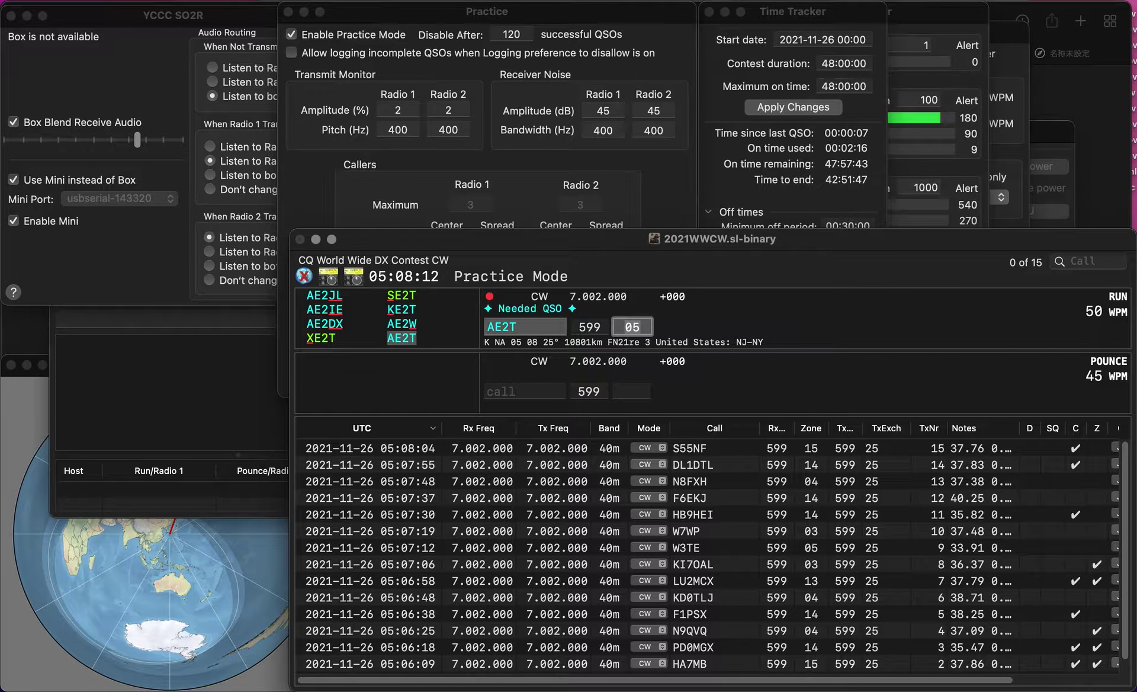
{"action": "key", "text": "Return"}
Enter the run call sign W7SHRC, correct it to W7HRC, and log the contact with report 599 and zone 03.
{"action": "type", "text": "W"}
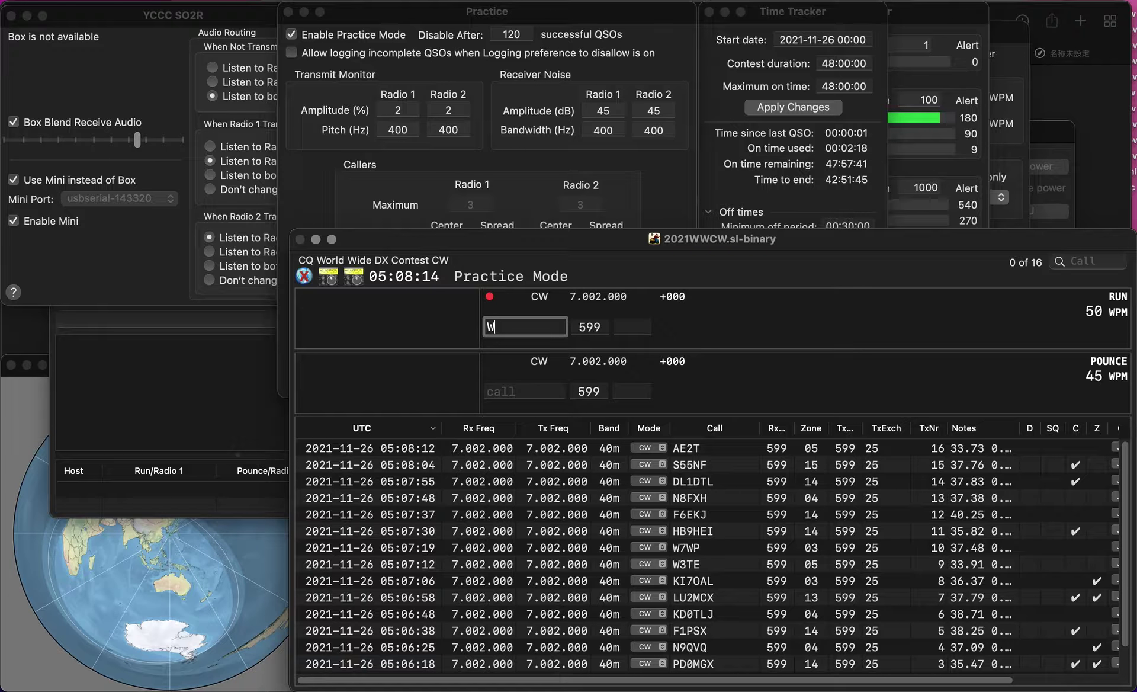
{"action": "type", "text": "7SHRC"}
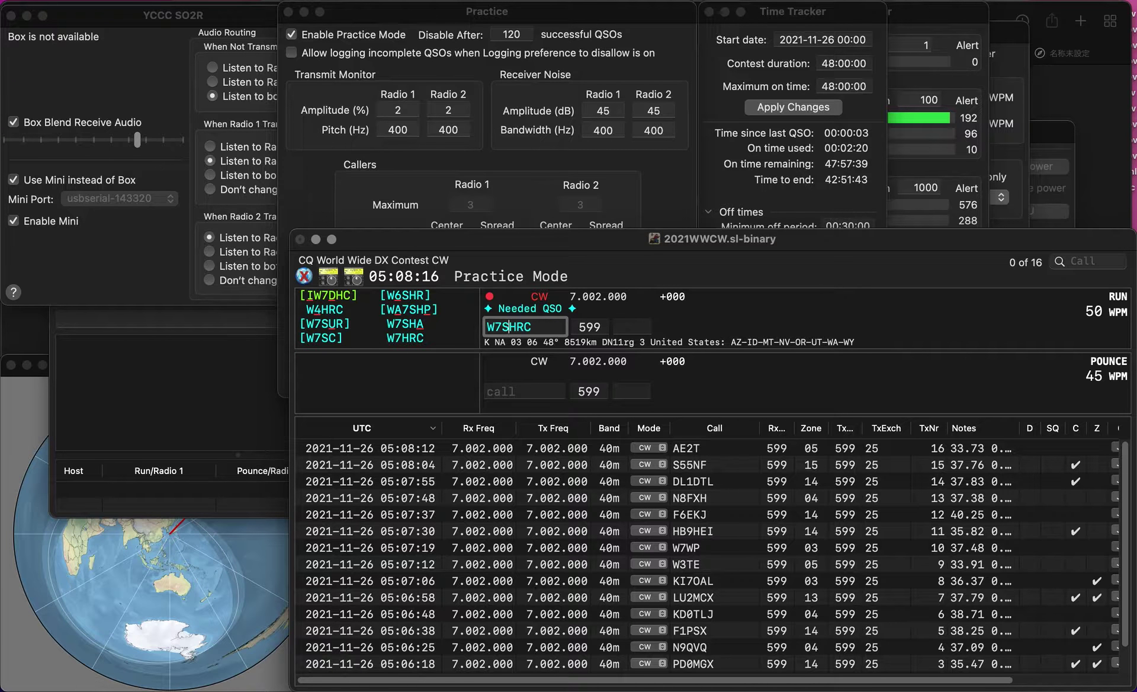
{"action": "key", "text": "Left"}
{"action": "key", "text": "Left"}
{"action": "key", "text": "Left"}
{"action": "key", "text": "BackSpace"}
{"action": "key", "text": "Return"}
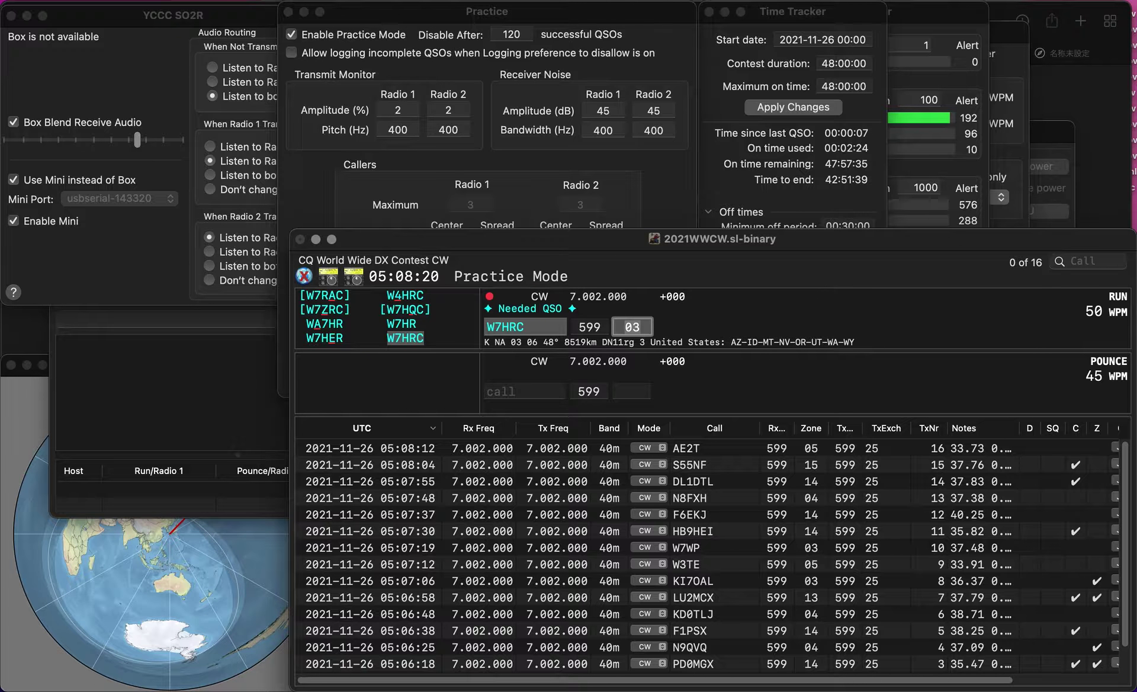
{"action": "key", "text": "Return"}
Log run contacts with PD0FSB in zone 14 and LZ1BP in zone 20, both with report 599.
{"action": "type", "text": "P"}
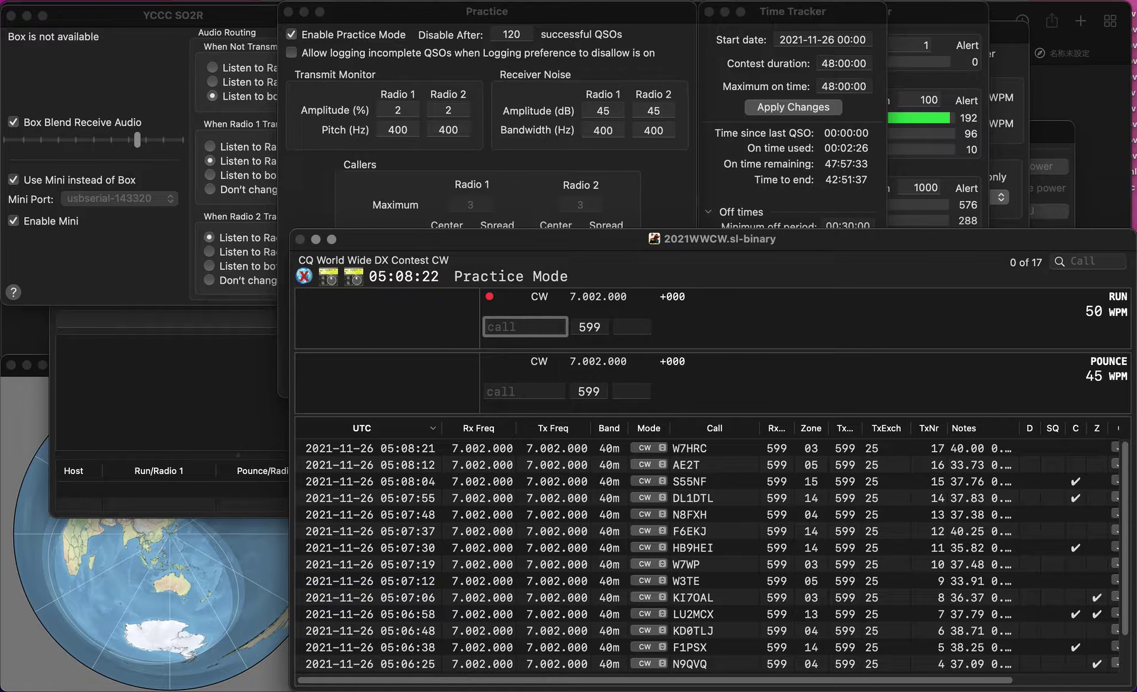
{"action": "type", "text": "D0FSB"}
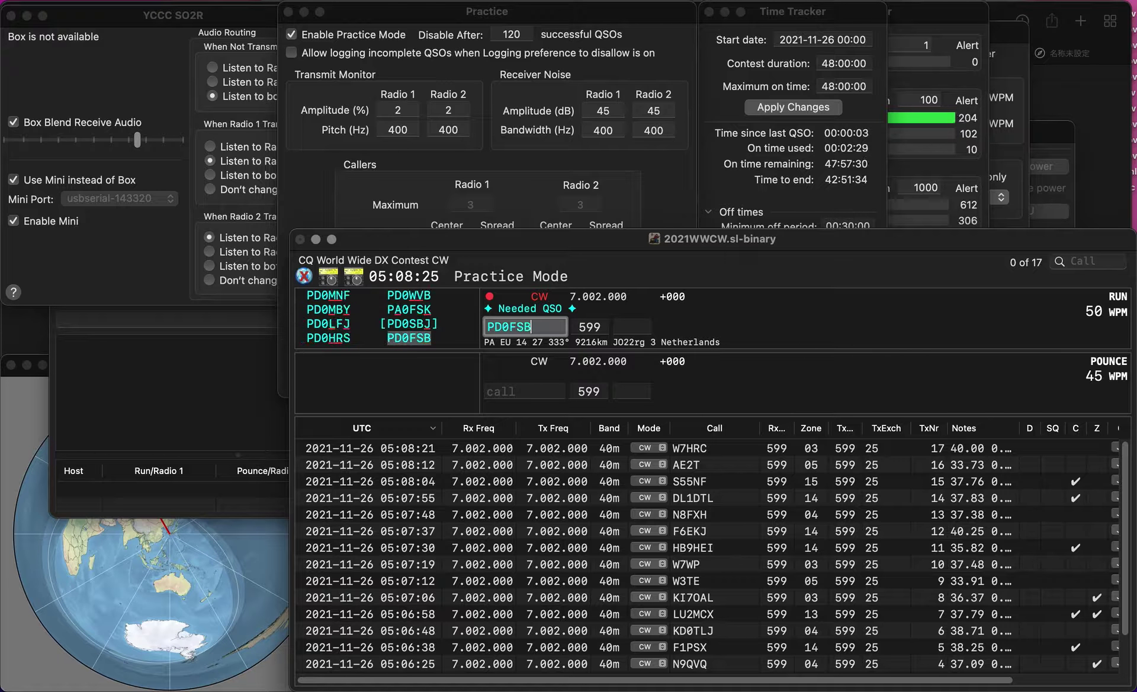
{"action": "key", "text": "Tab"}
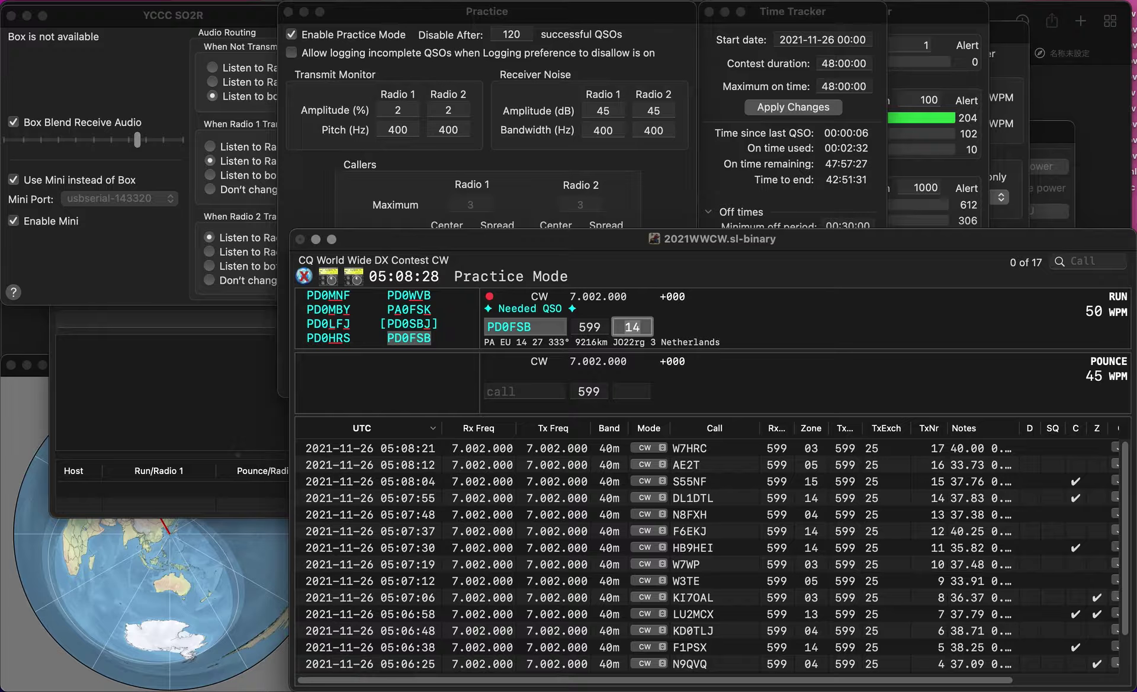
{"action": "key", "text": "Return"}
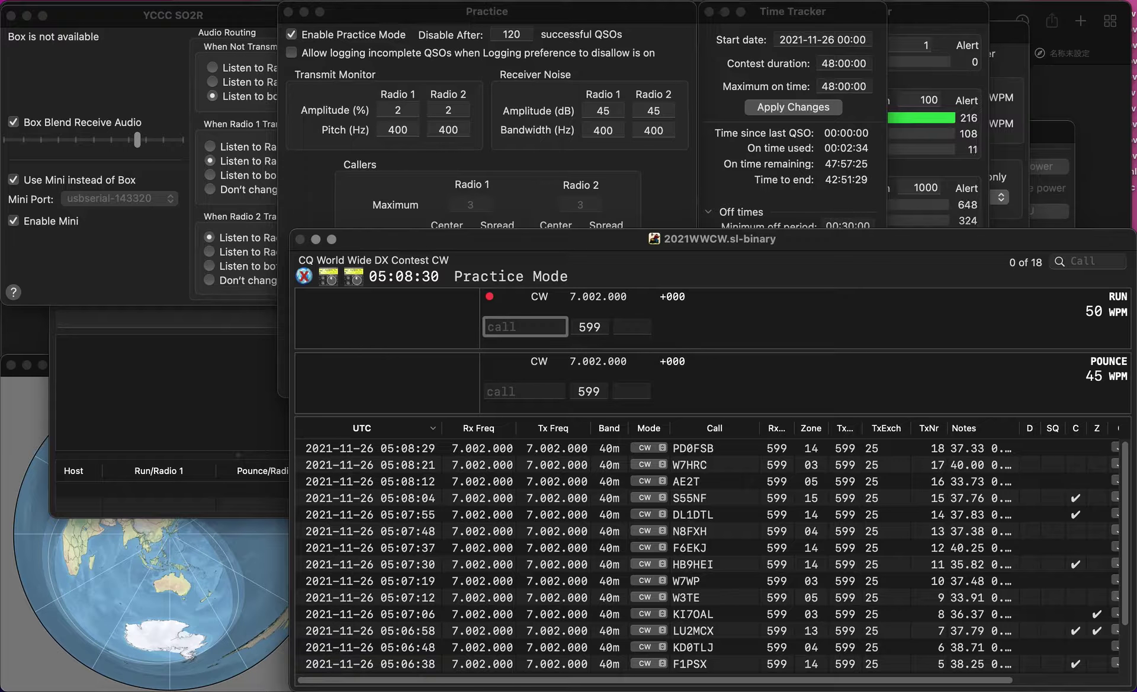
{"action": "type", "text": "LZ1"}
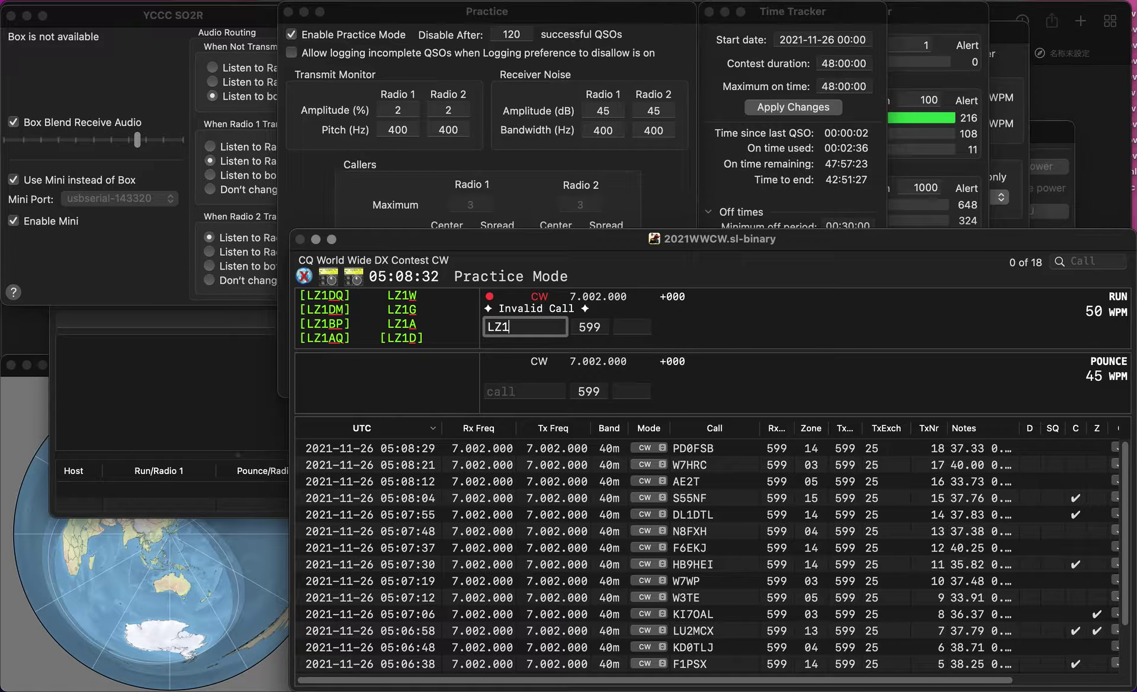
{"action": "type", "text": "BP"}
{"action": "key", "text": "Return"}
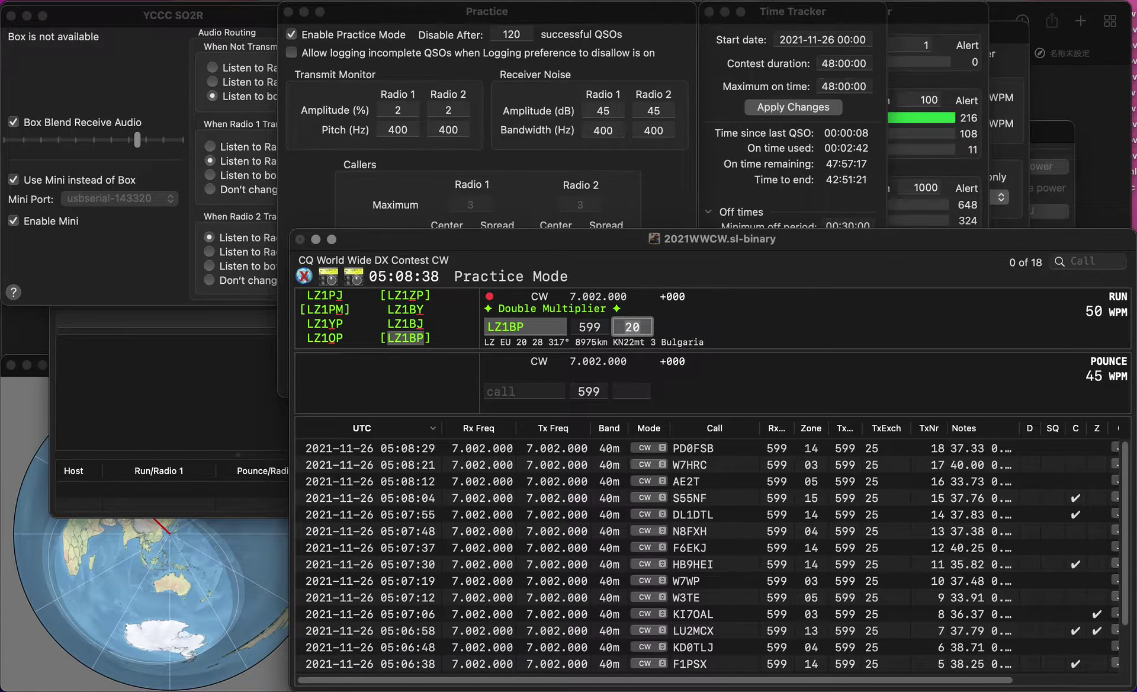
{"action": "key", "text": "Return"}
{"action": "type", "text": "OL3A"}
{"action": "key", "text": "Return"}
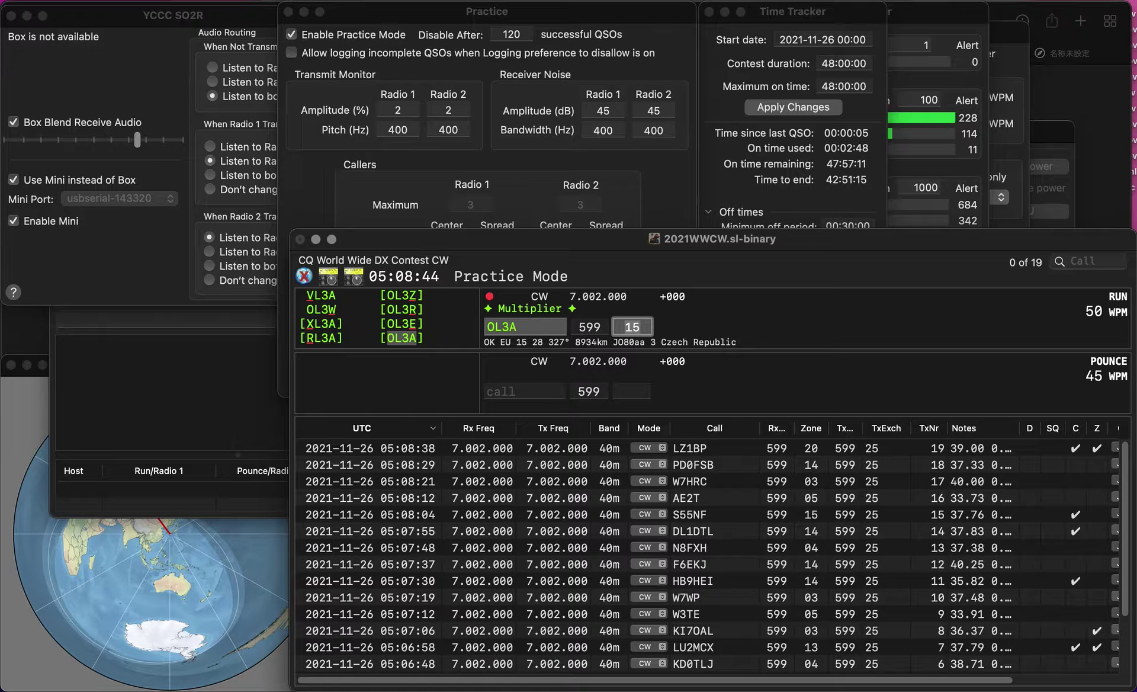
{"action": "key", "text": "Return"}
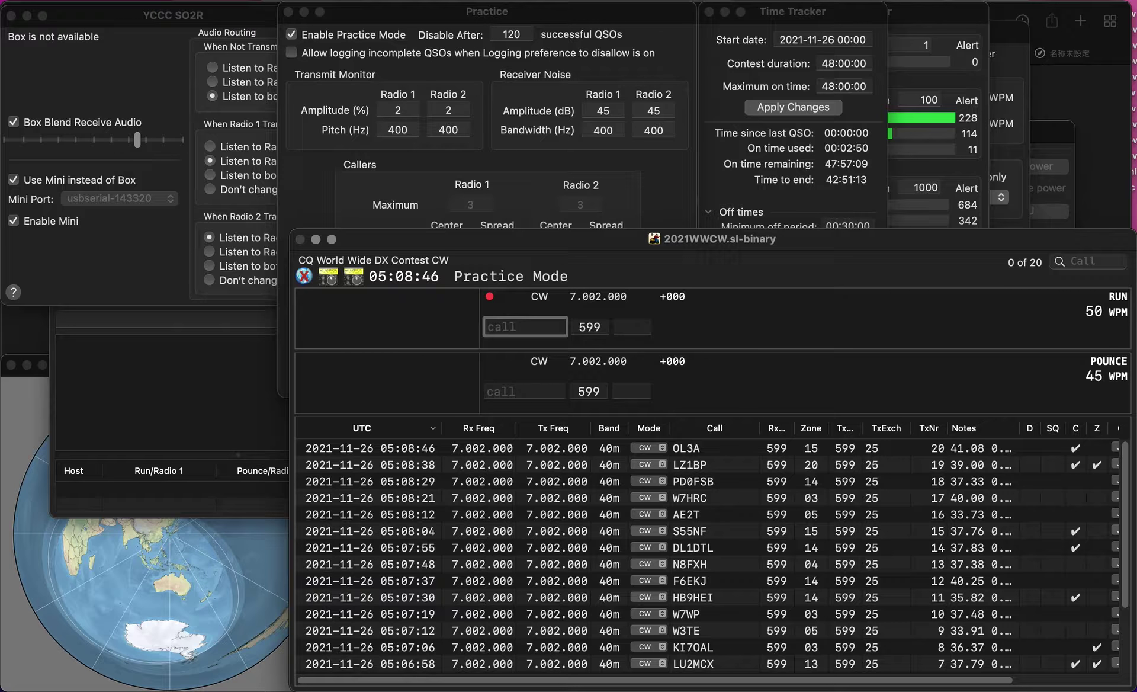
{"action": "type", "text": "N9CIQ"}
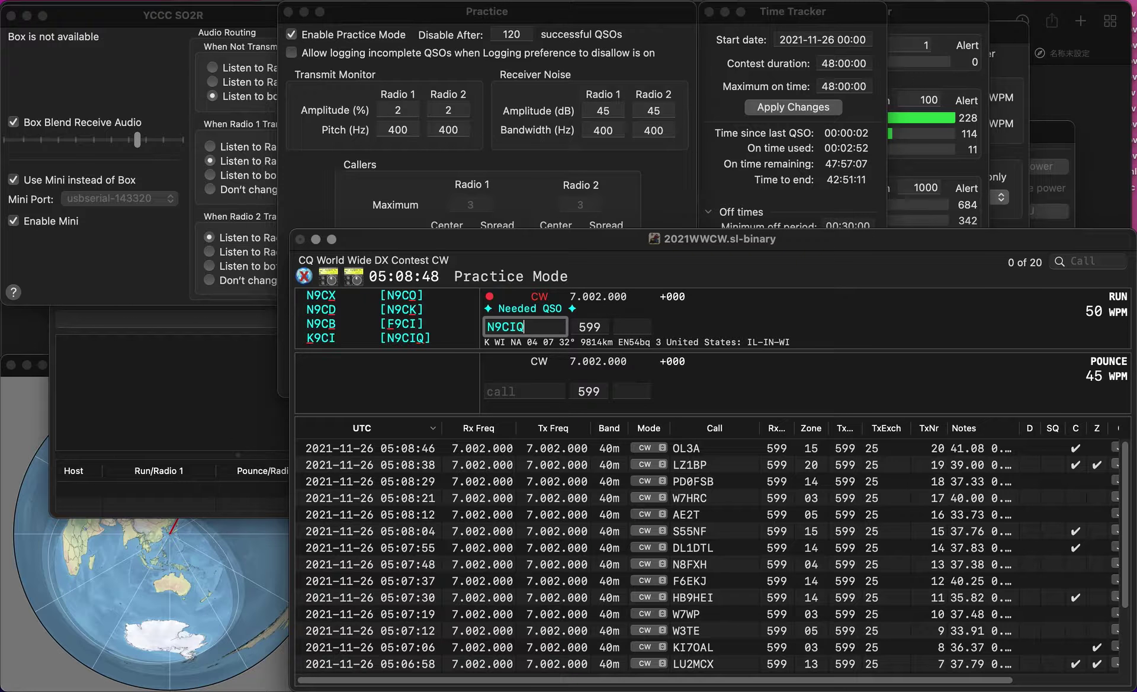
{"action": "key", "text": "Return"}
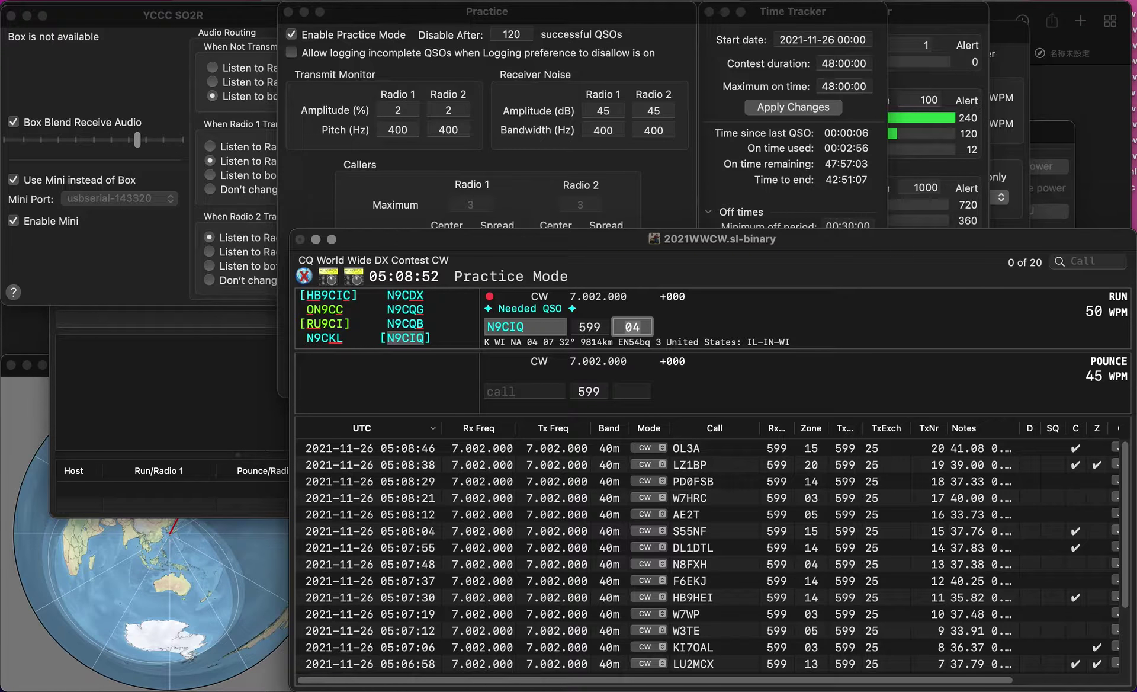
{"action": "key", "text": "Return"}
{"action": "type", "text": "JH8B"}
{"action": "key", "text": "BackSpace"}
{"action": "type", "text": "BKP"}
{"action": "key", "text": "Return"}
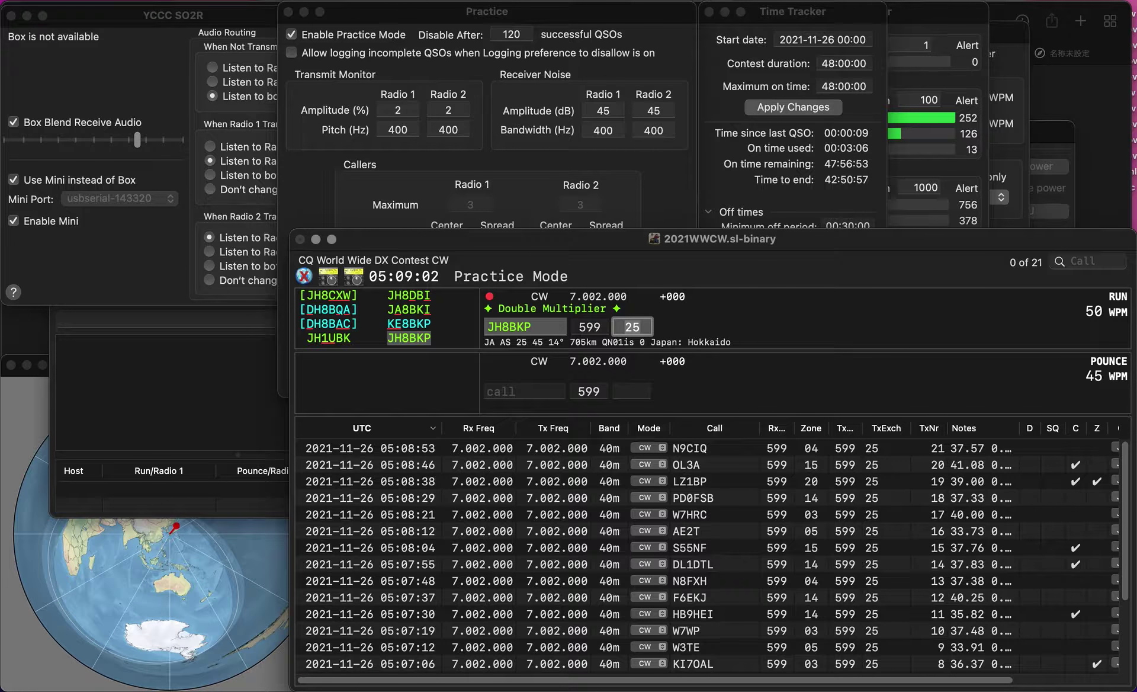
{"action": "key", "text": "Return"}
{"action": "type", "text": "M0UNI"}
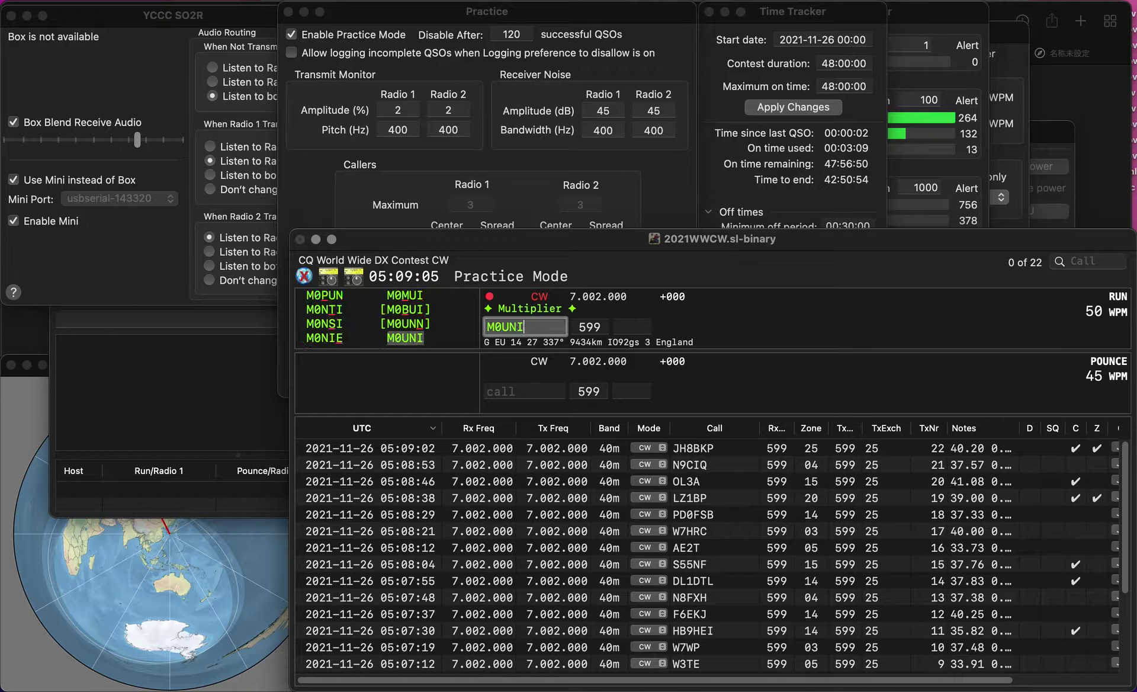
{"action": "key", "text": "Return"}
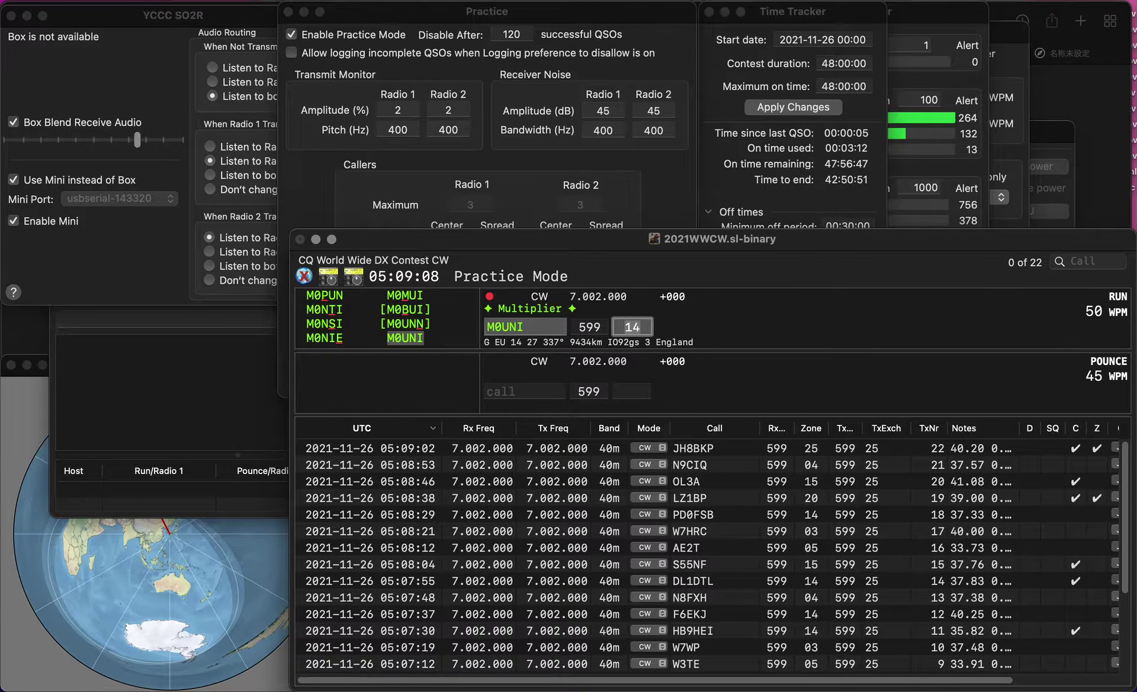
{"action": "key", "text": "Return"}
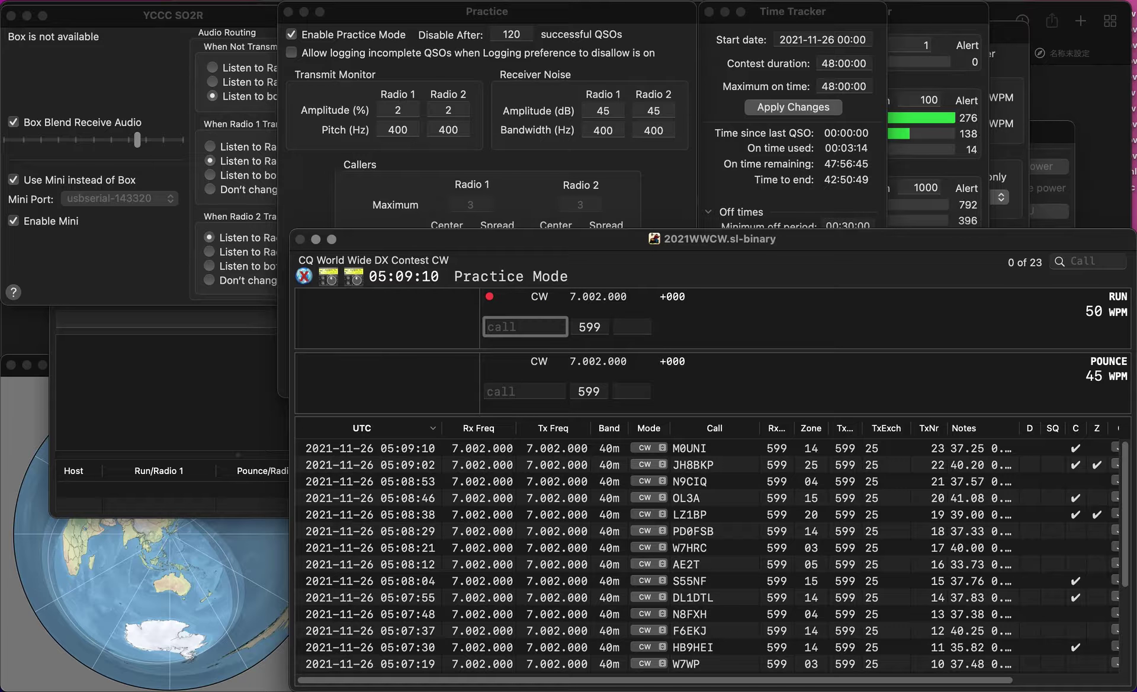
{"action": "type", "text": "ON7"}
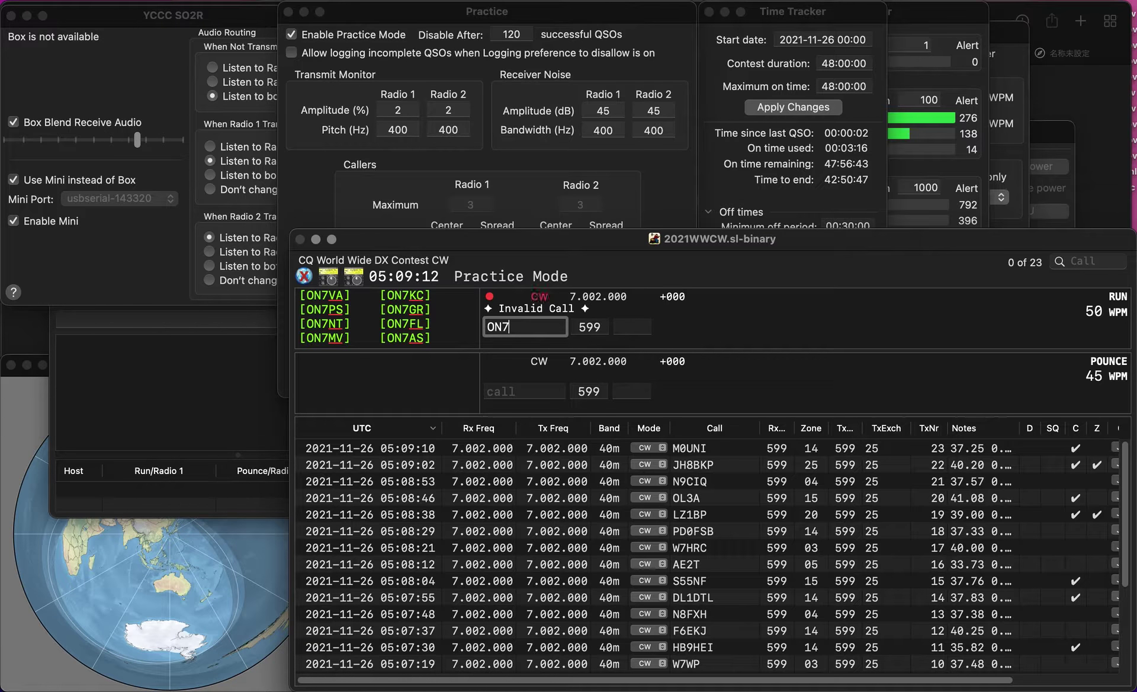
{"action": "type", "text": "PQ"}
{"action": "key", "text": "Return"}
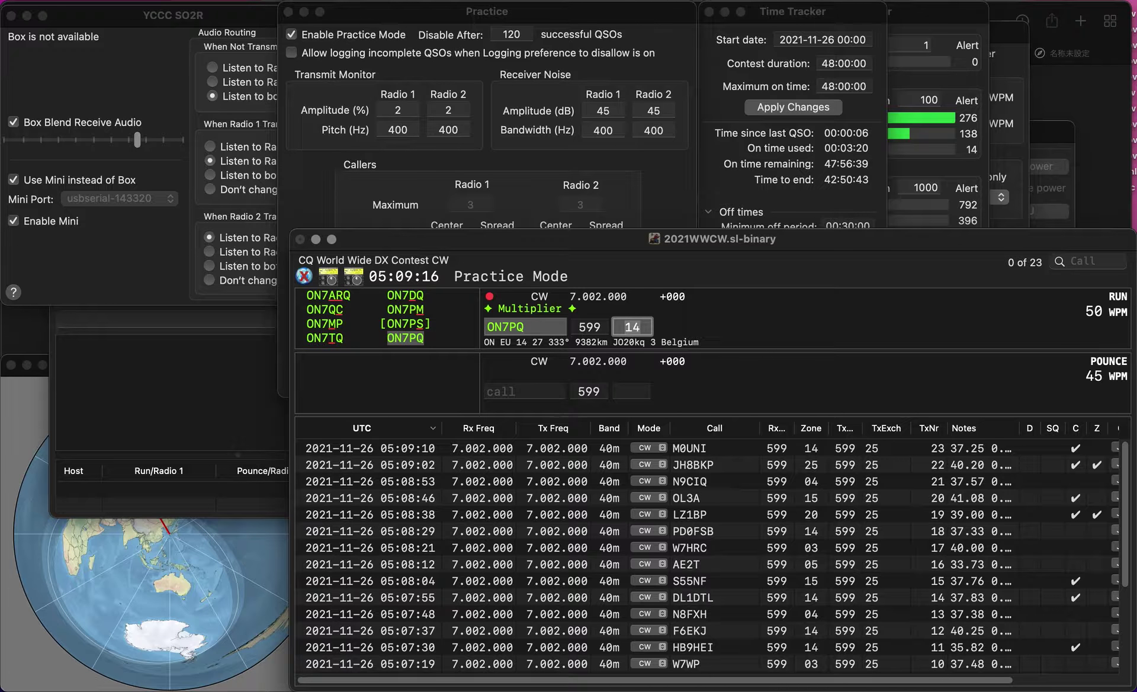
{"action": "key", "text": "Return"}
Log run contacts with KI7N in zone 03 and DL1MHJ in zone 14, both with report 599.
{"action": "type", "text": "K"}
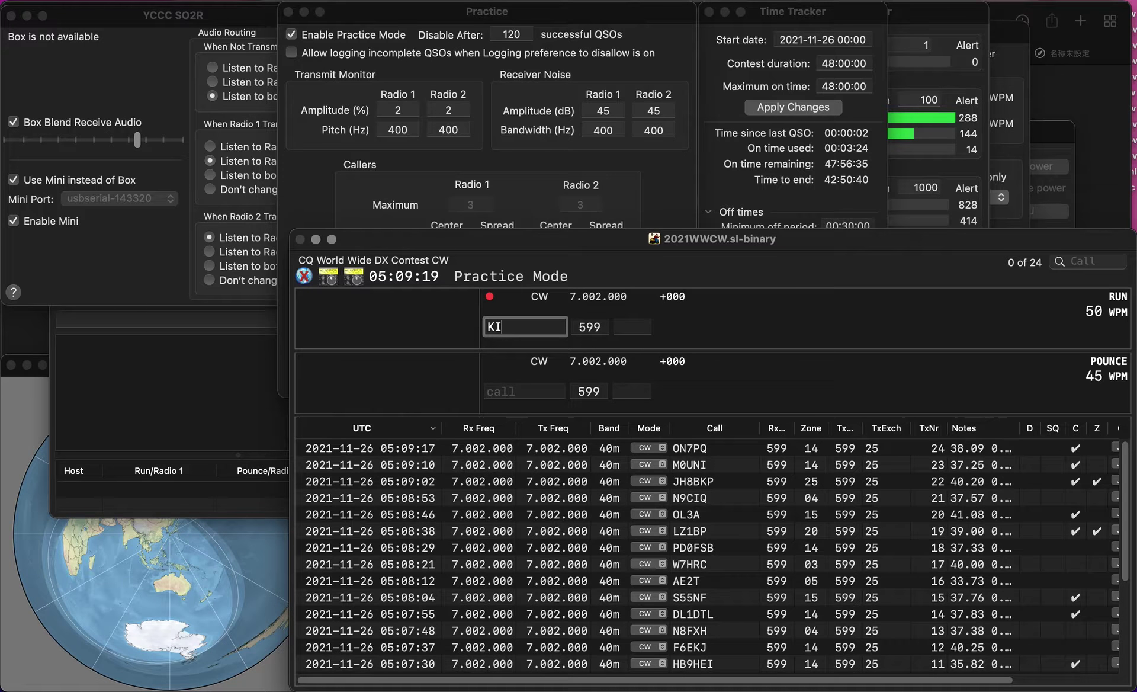
{"action": "type", "text": "I7N"}
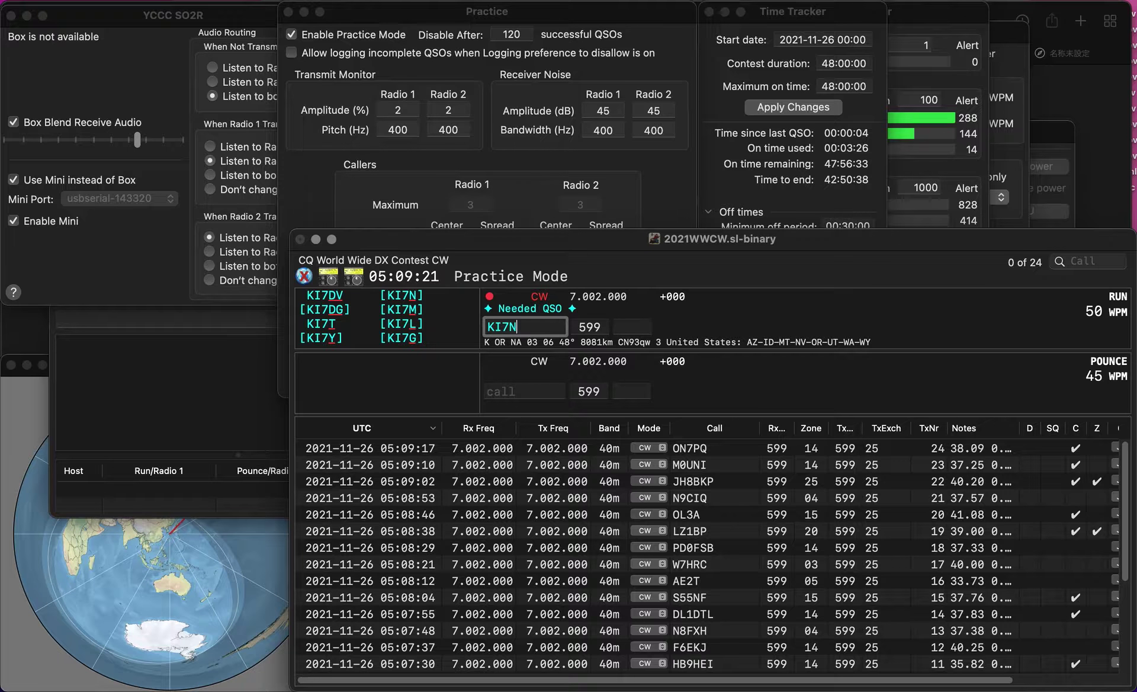
{"action": "key", "text": "Return"}
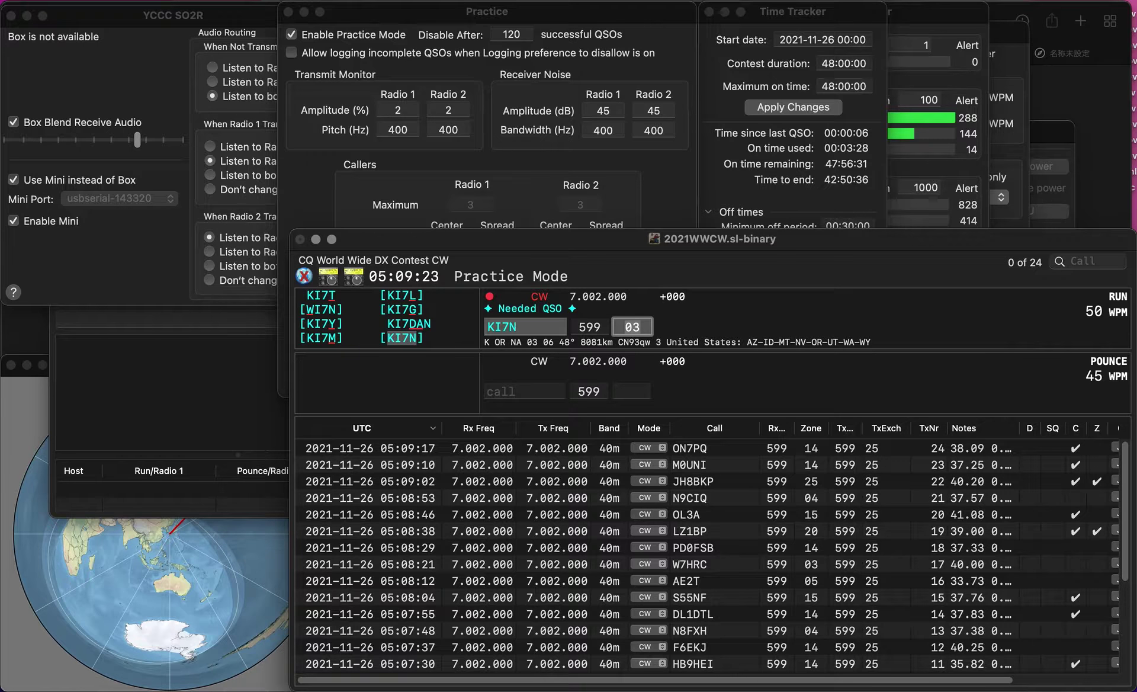
{"action": "key", "text": "Return"}
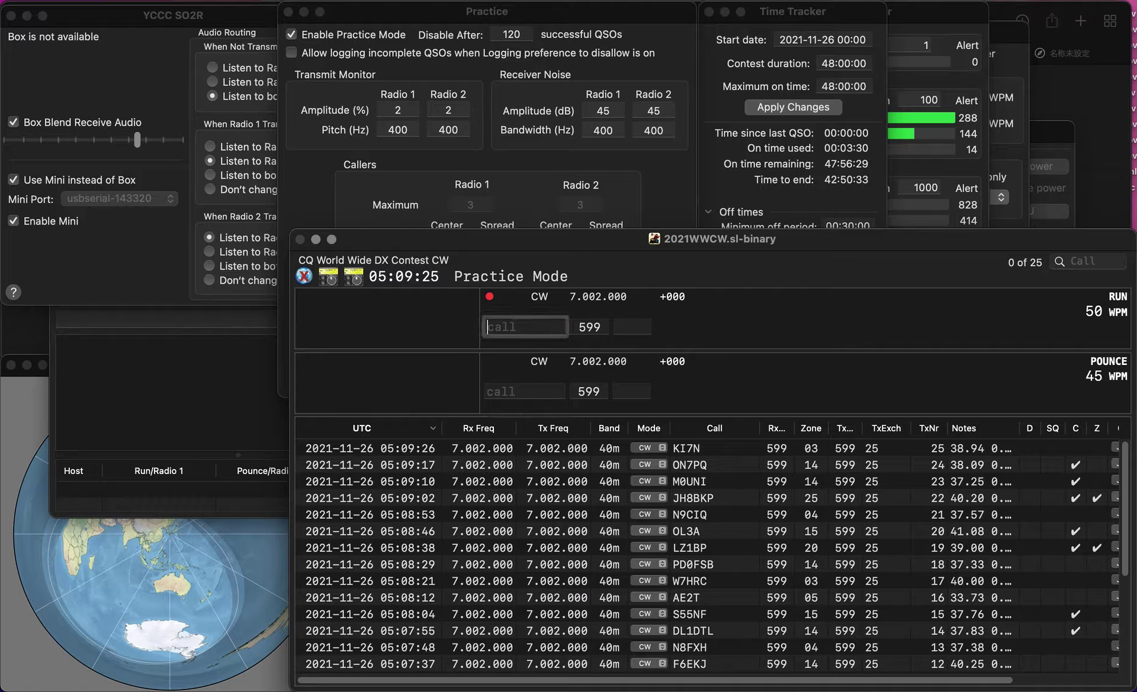
{"action": "type", "text": "DL1"}
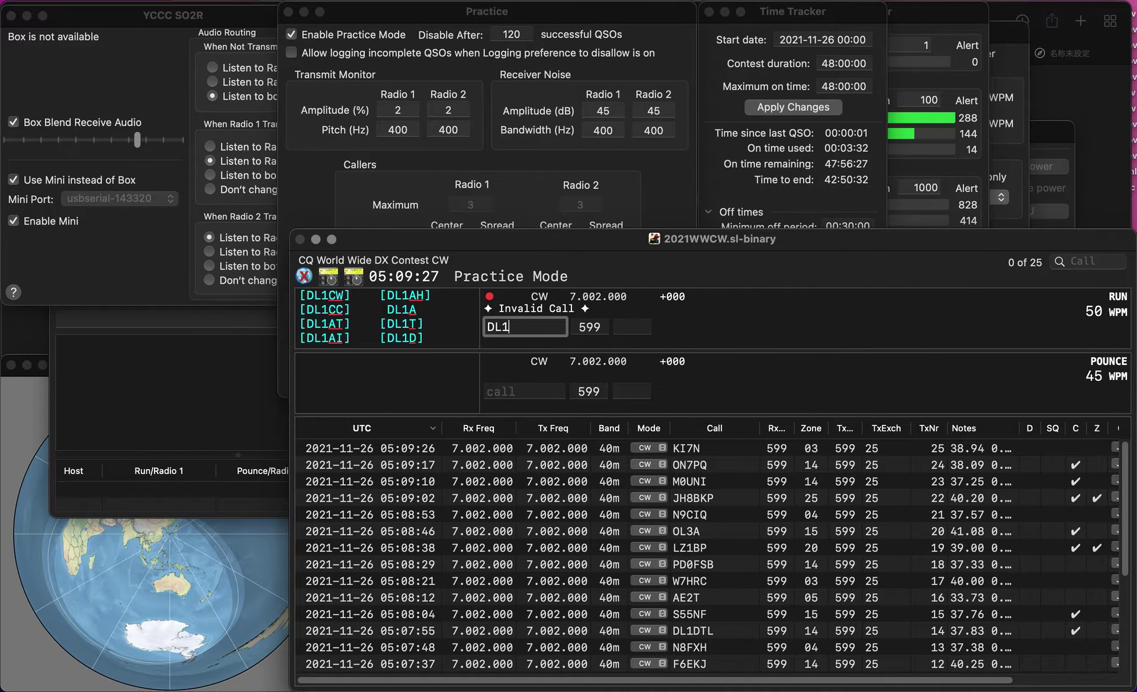
{"action": "type", "text": "MHJ"}
{"action": "key", "text": "Tab"}
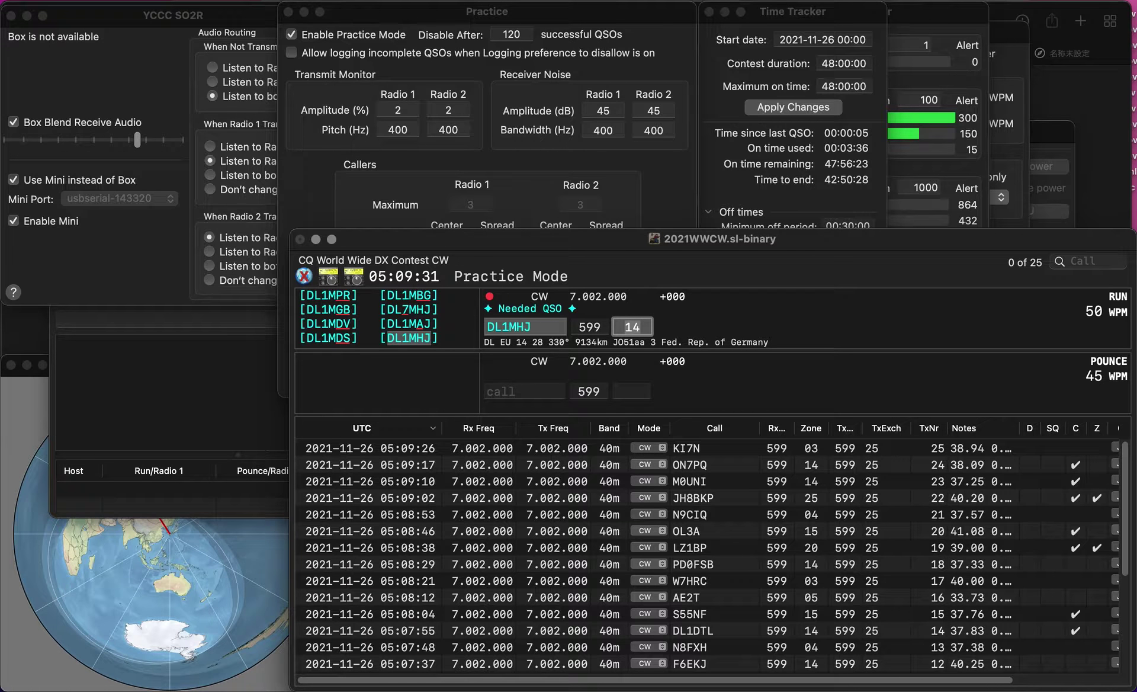
{"action": "key", "text": "Return"}
{"action": "type", "text": "DL1D"}
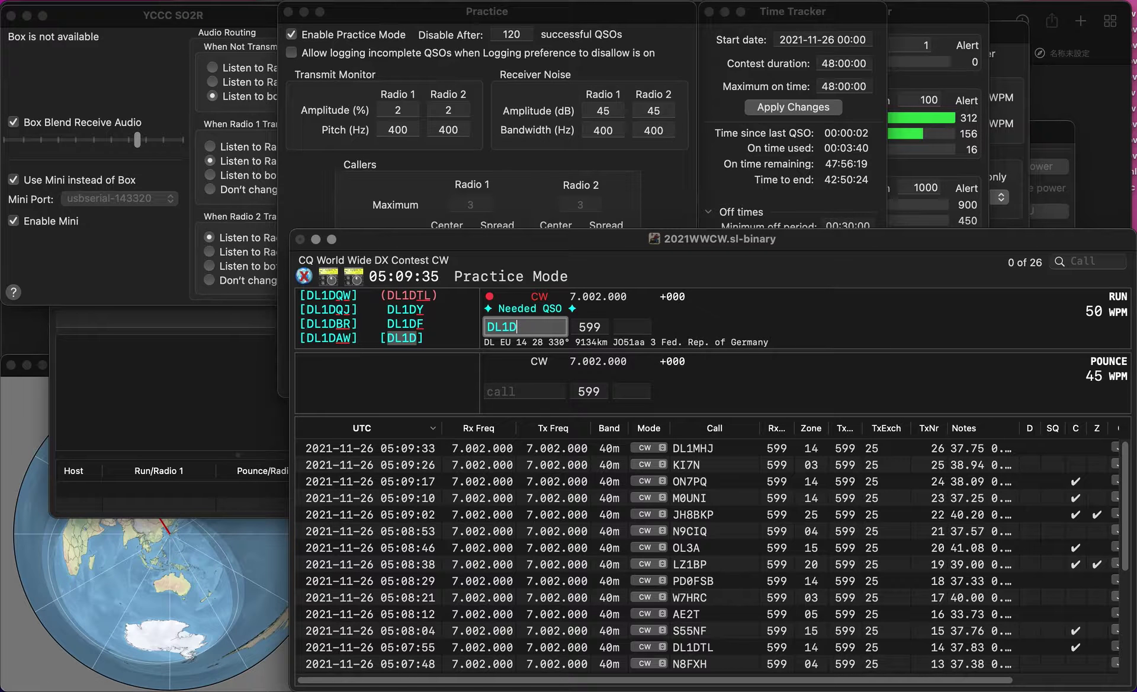
{"action": "type", "text": "XF"}
{"action": "key", "text": "space"}
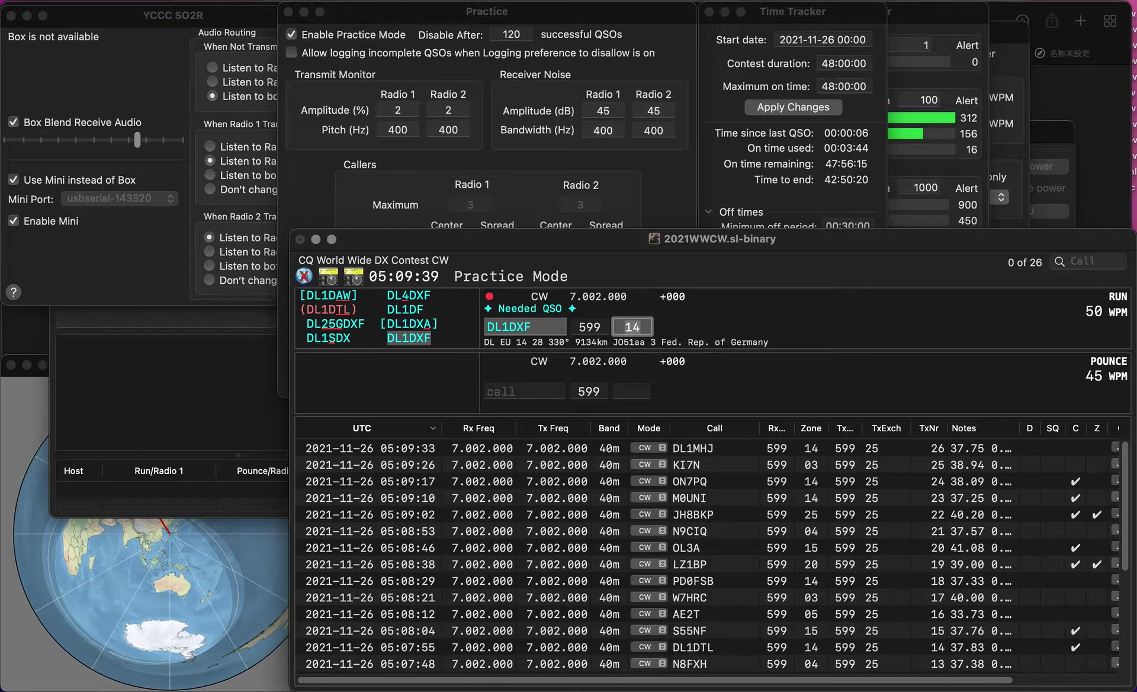
{"action": "key", "text": "Return"}
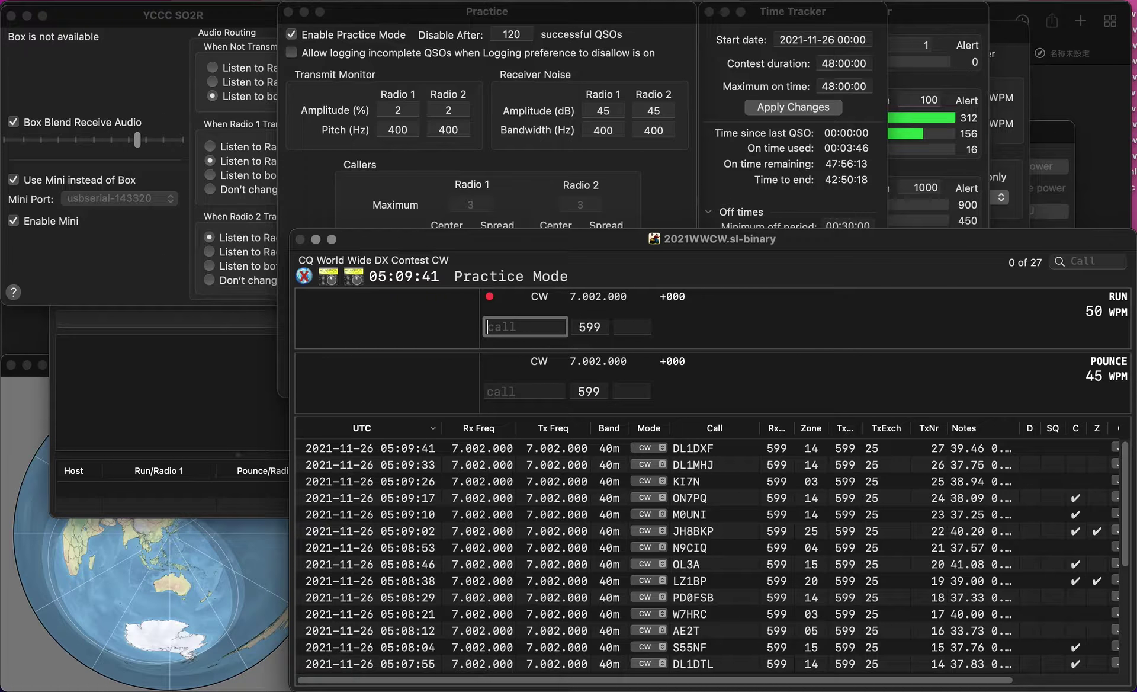
{"action": "type", "text": "B8BP"}
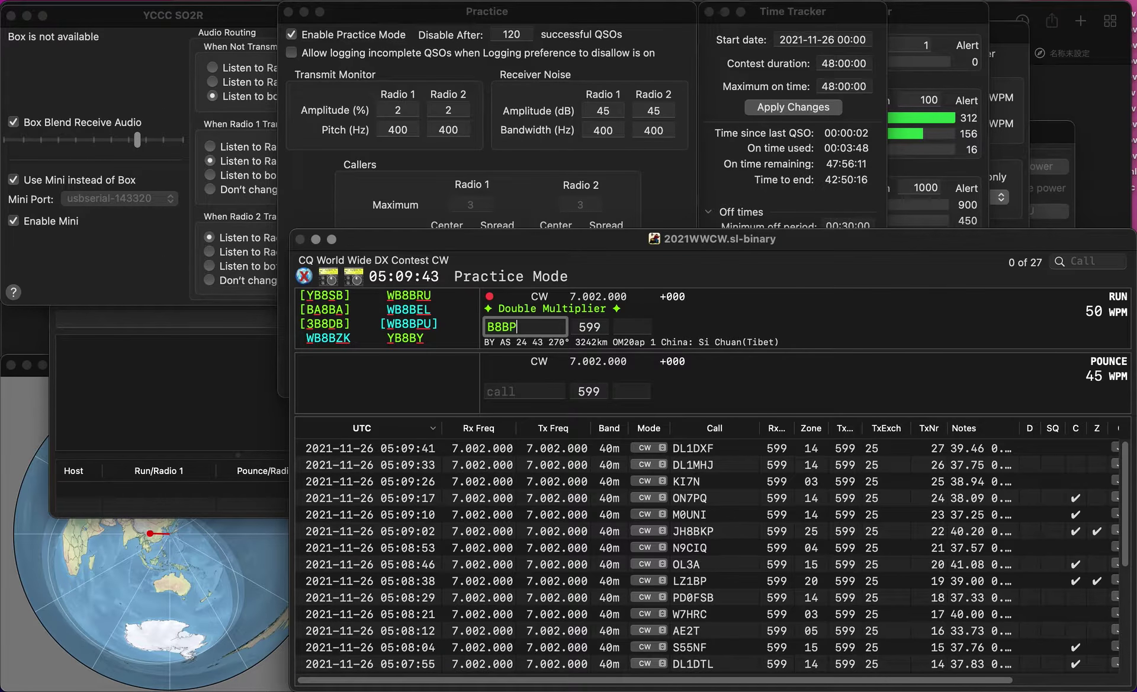
{"action": "type", "text": "U"}
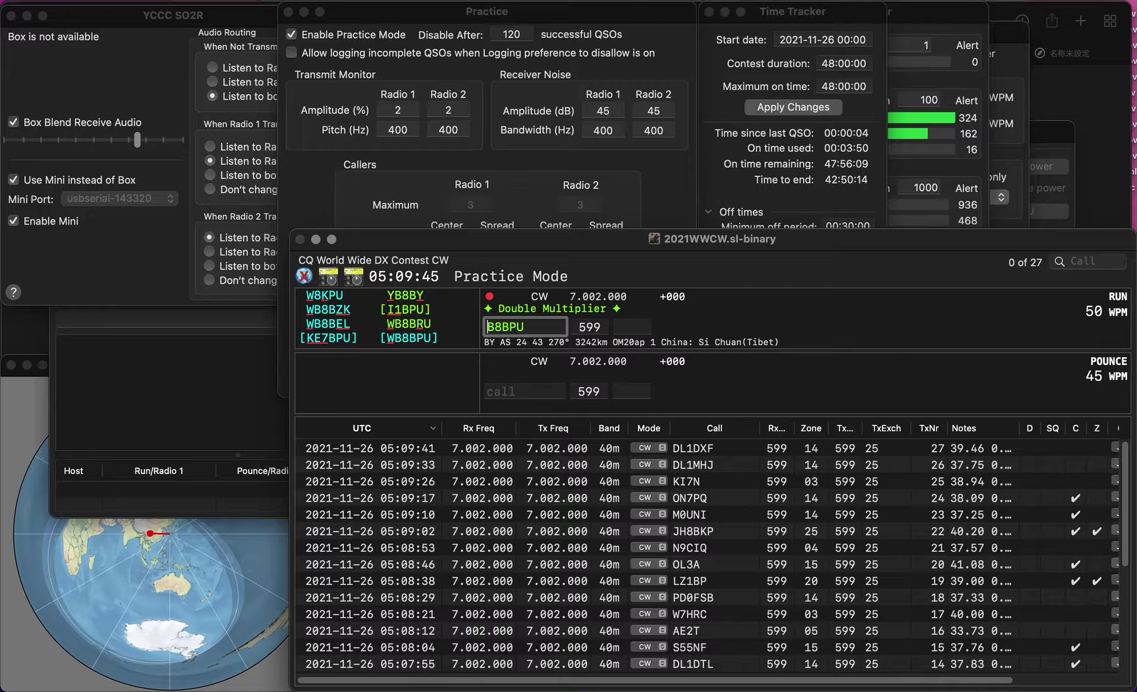
{"action": "type", "text": "W"}
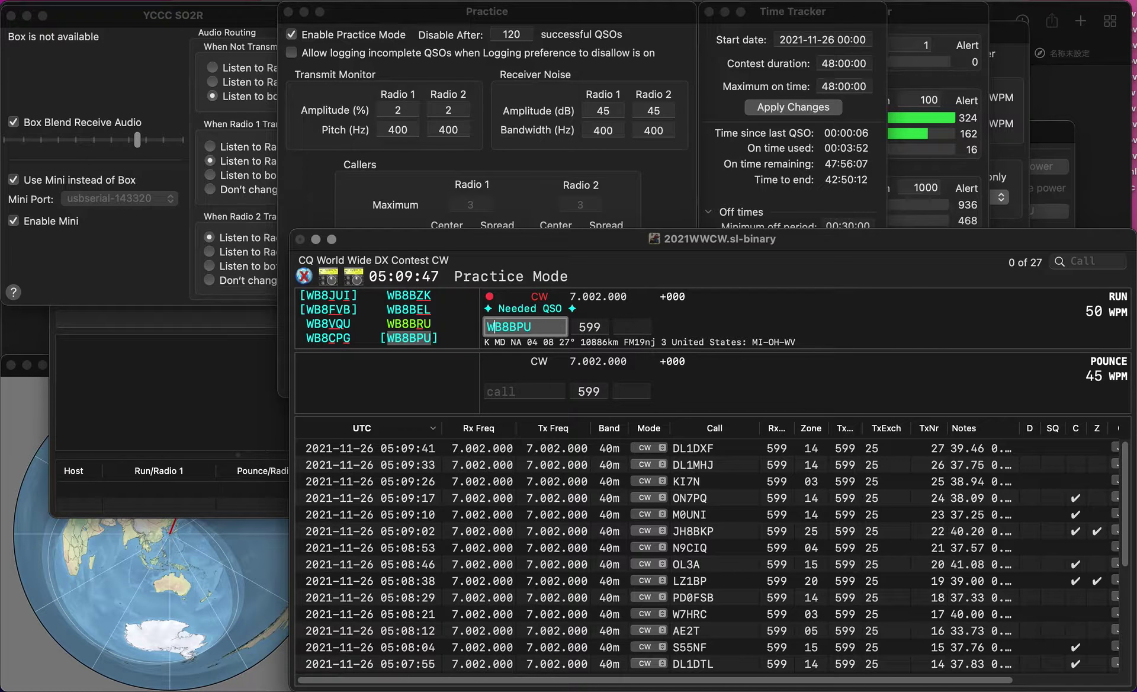
{"action": "key", "text": "space"}
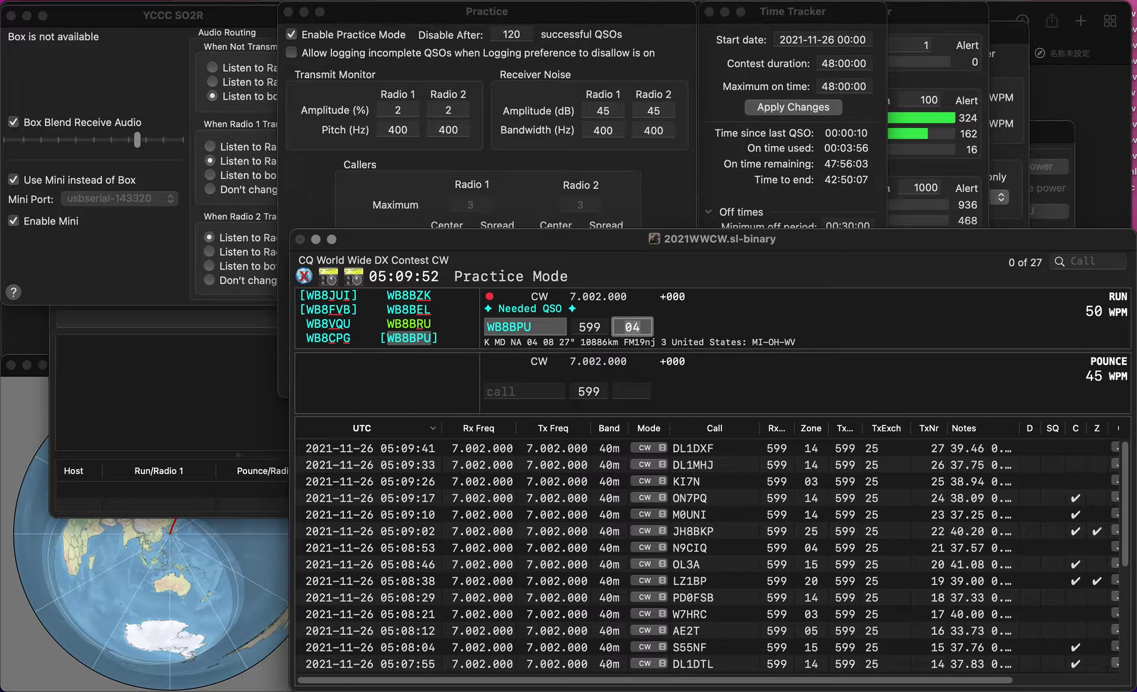
{"action": "key", "text": "Return"}
Log a run contact with S52AQ, using report 599 and zone 15.
{"action": "type", "text": "S5"}
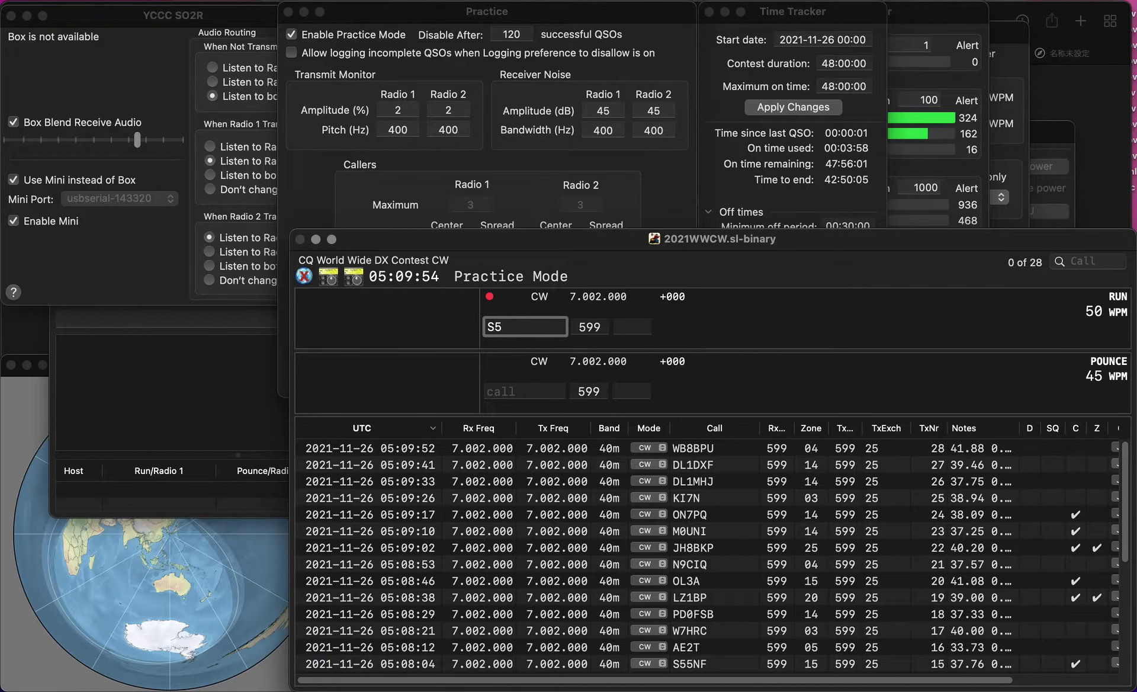
{"action": "type", "text": "AQ"}
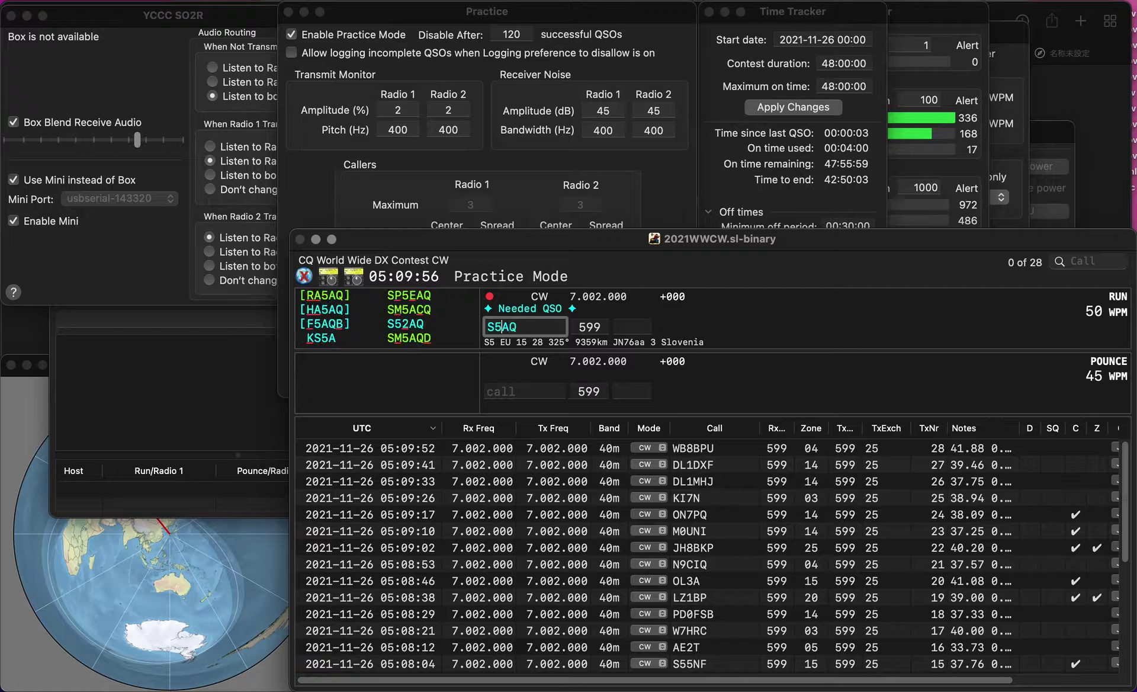
{"action": "type", "text": "2"}
{"action": "key", "text": "space"}
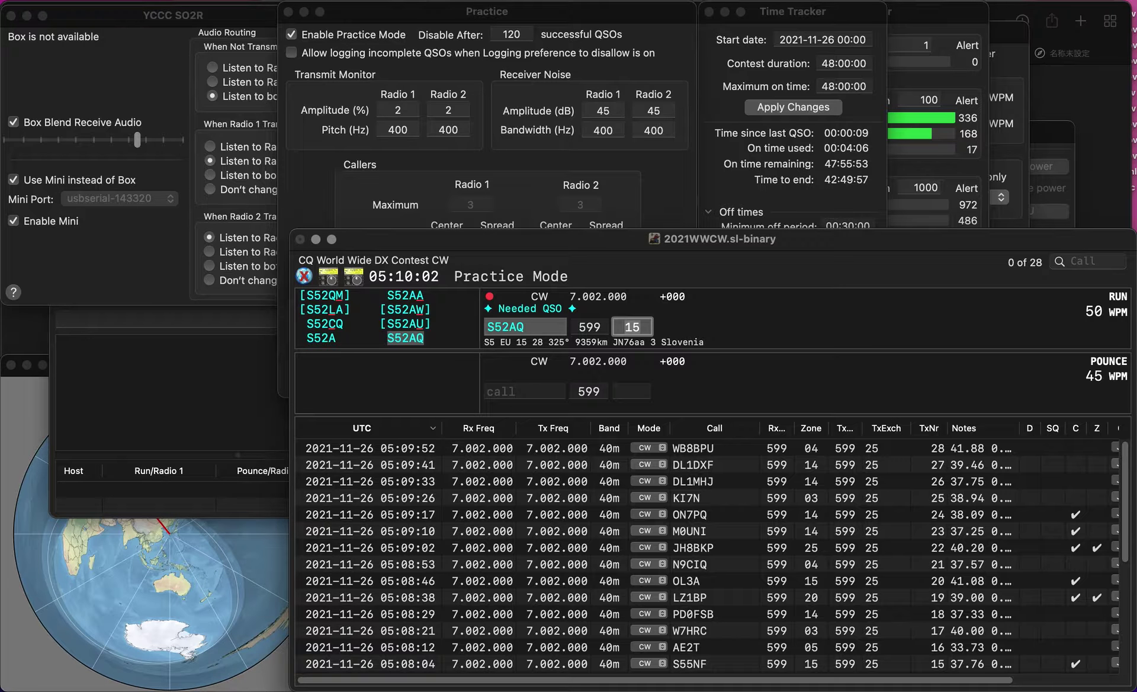
{"action": "key", "text": "Return"}
{"action": "type", "text": "N3LRP"}
{"action": "key", "text": "space"}
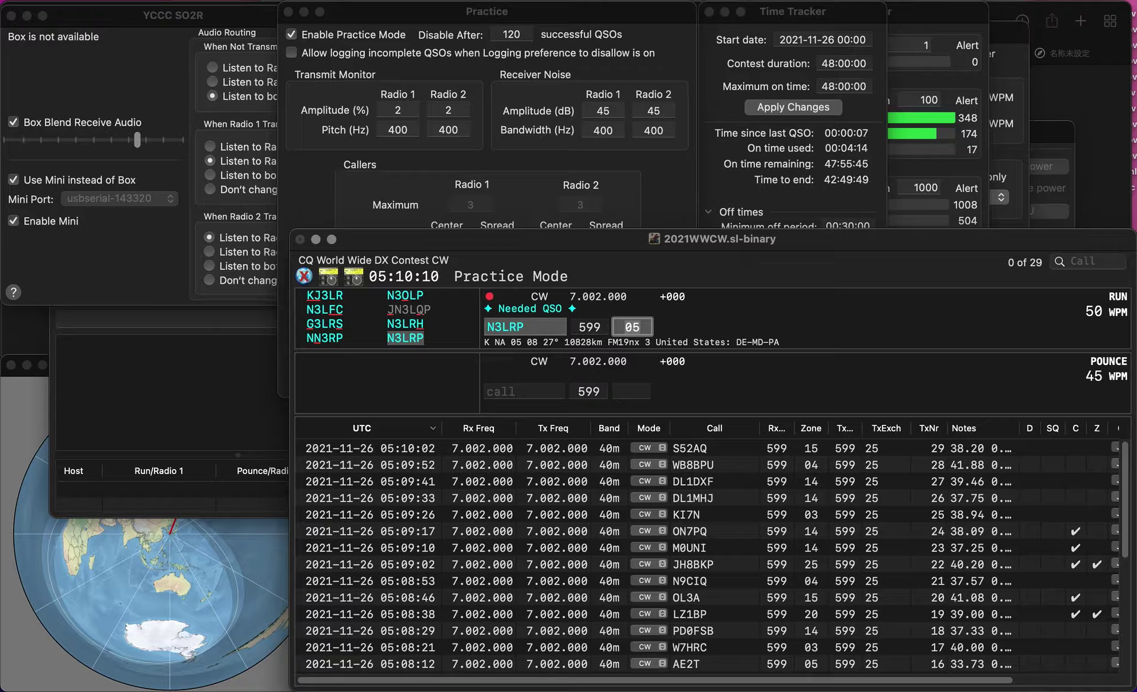
{"action": "key", "text": "Return"}
{"action": "type", "text": "K2CD"}
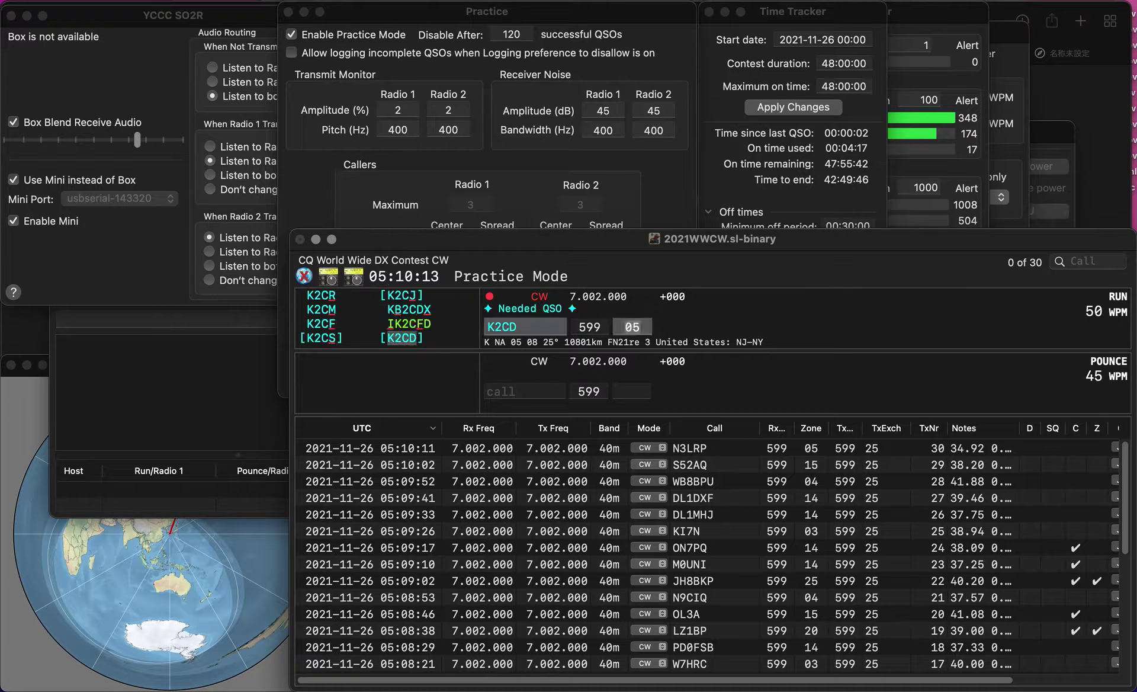
{"action": "key", "text": "Tab"}
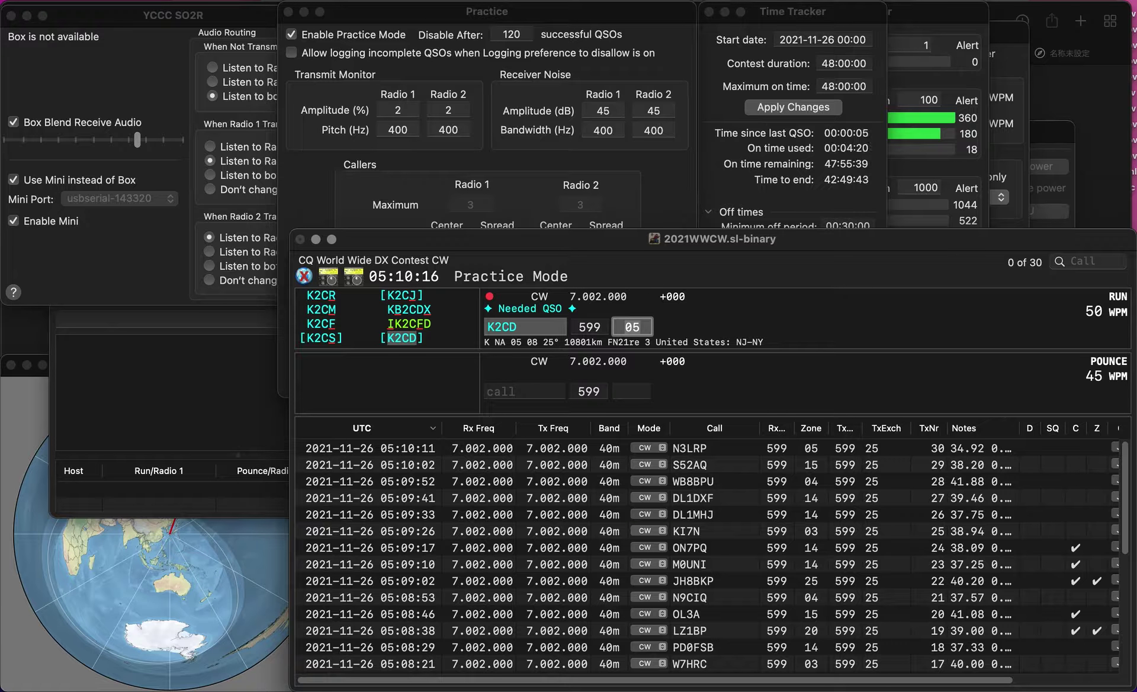
{"action": "key", "text": "Return"}
{"action": "type", "text": "YO5BRE"}
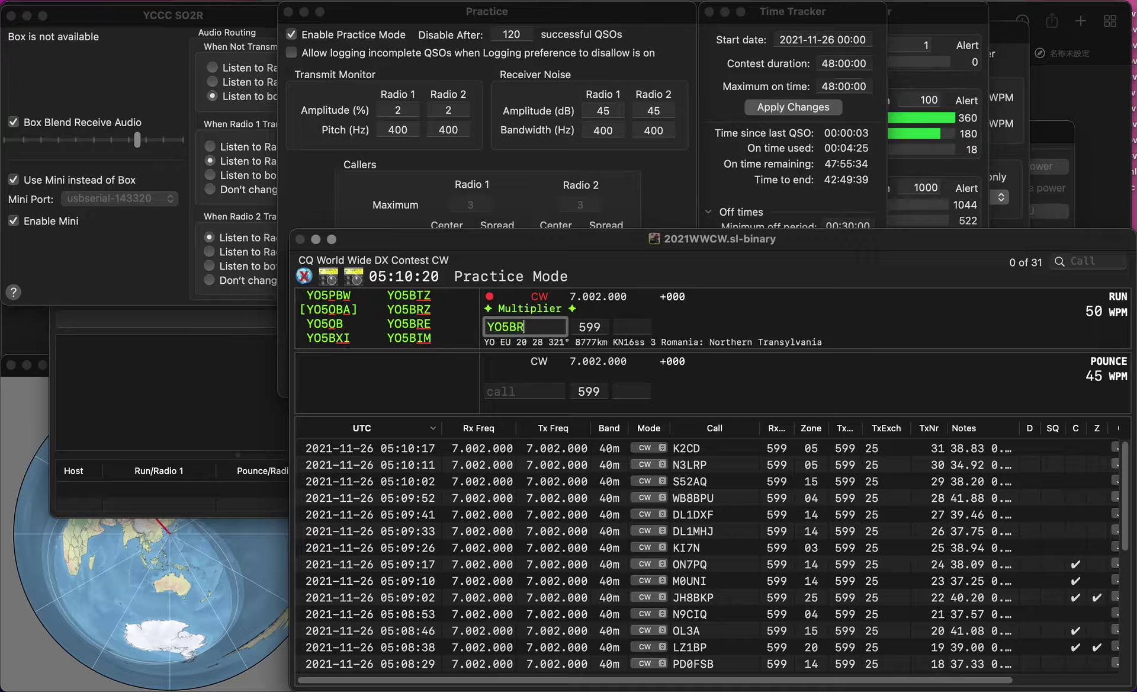
{"action": "key", "text": "Return"}
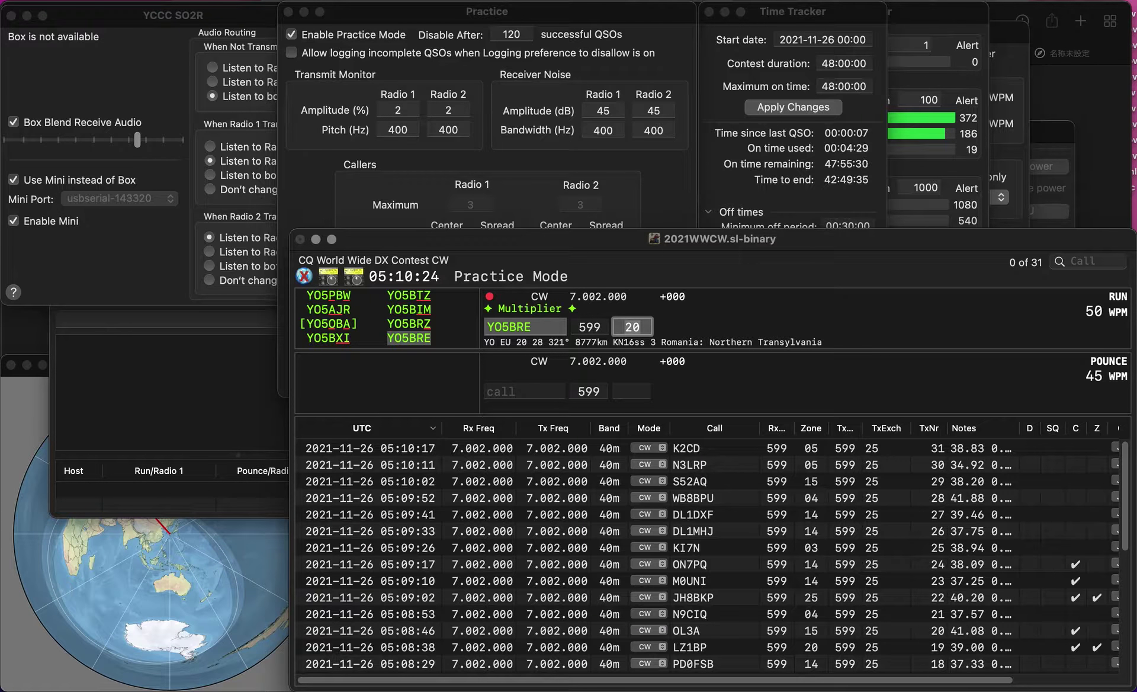
{"action": "key", "text": "Return"}
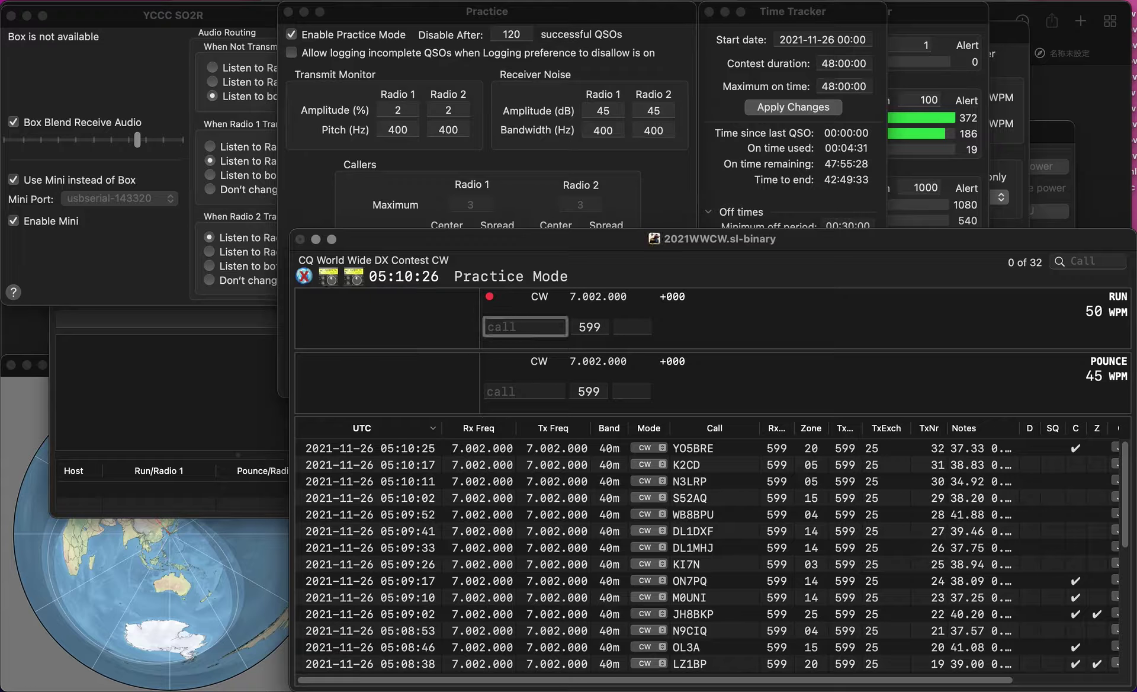
{"action": "type", "text": "F8F"}
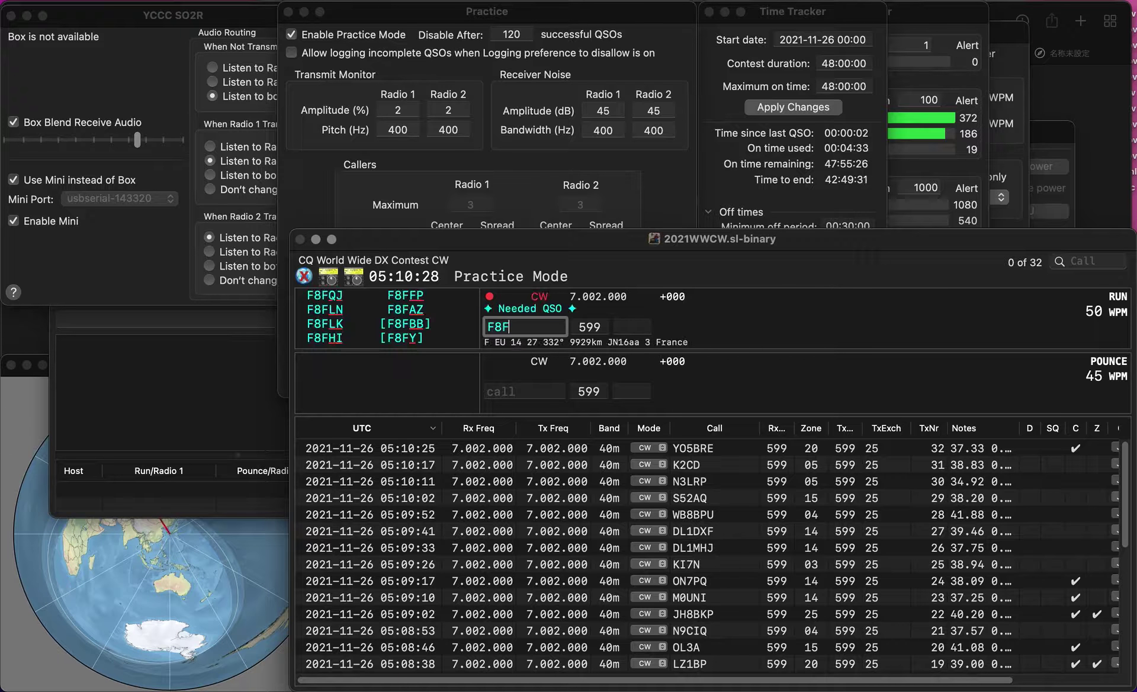
{"action": "type", "text": "LK"}
{"action": "key", "text": "Return"}
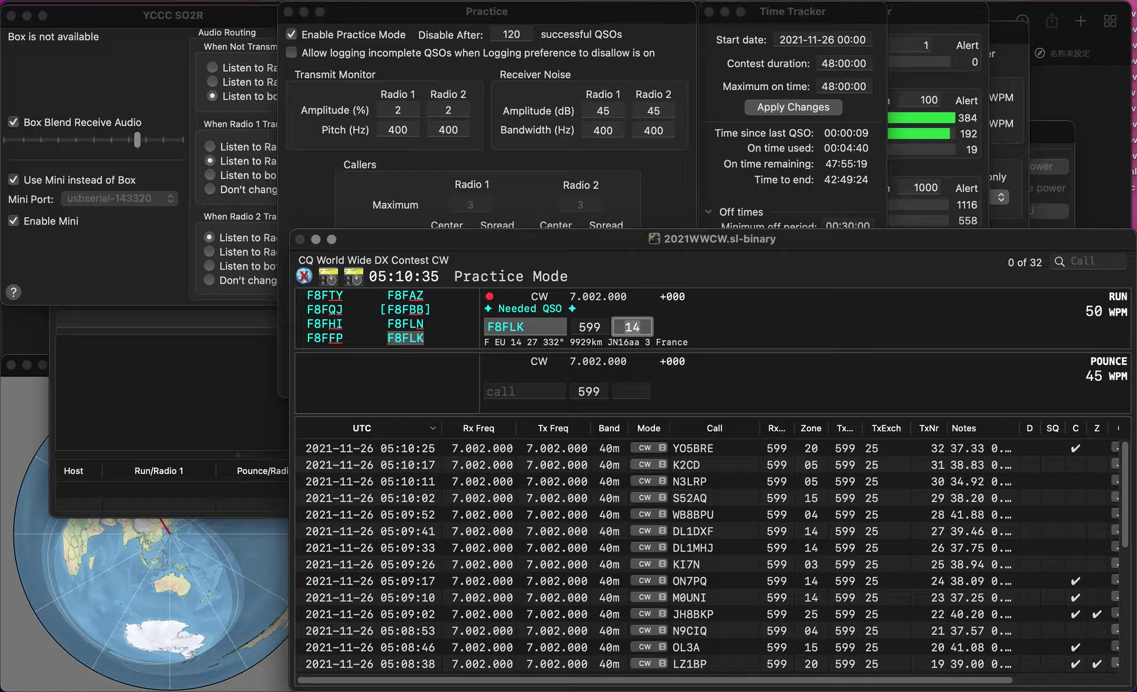
{"action": "key", "text": "Return"}
Log a run contact with W9XG, using report 599 and zone 04.
{"action": "type", "text": "9XG"}
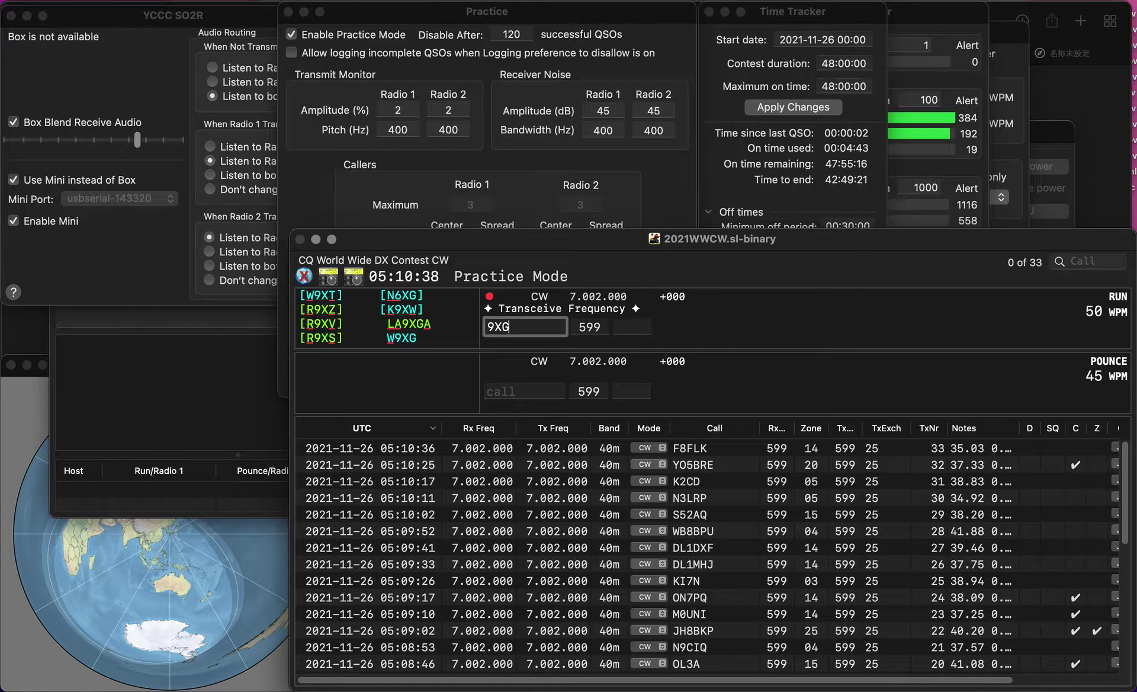
{"action": "key", "text": "Return"}
{"action": "type", "text": "W"}
{"action": "key", "text": "Tab"}
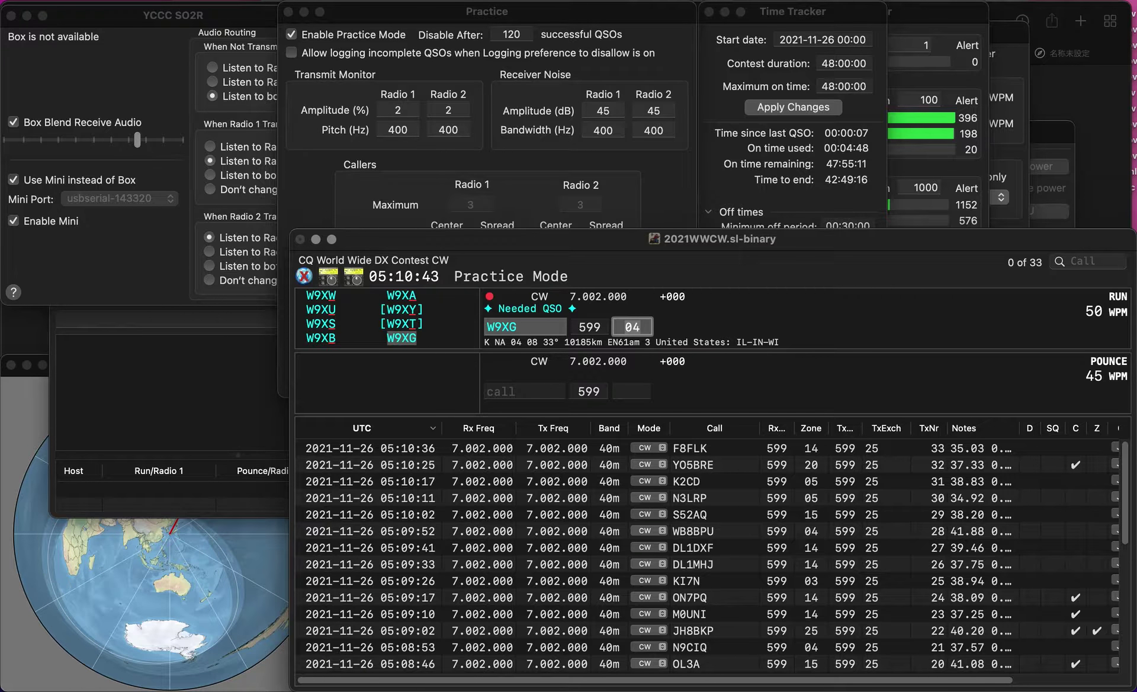
{"action": "key", "text": "Return"}
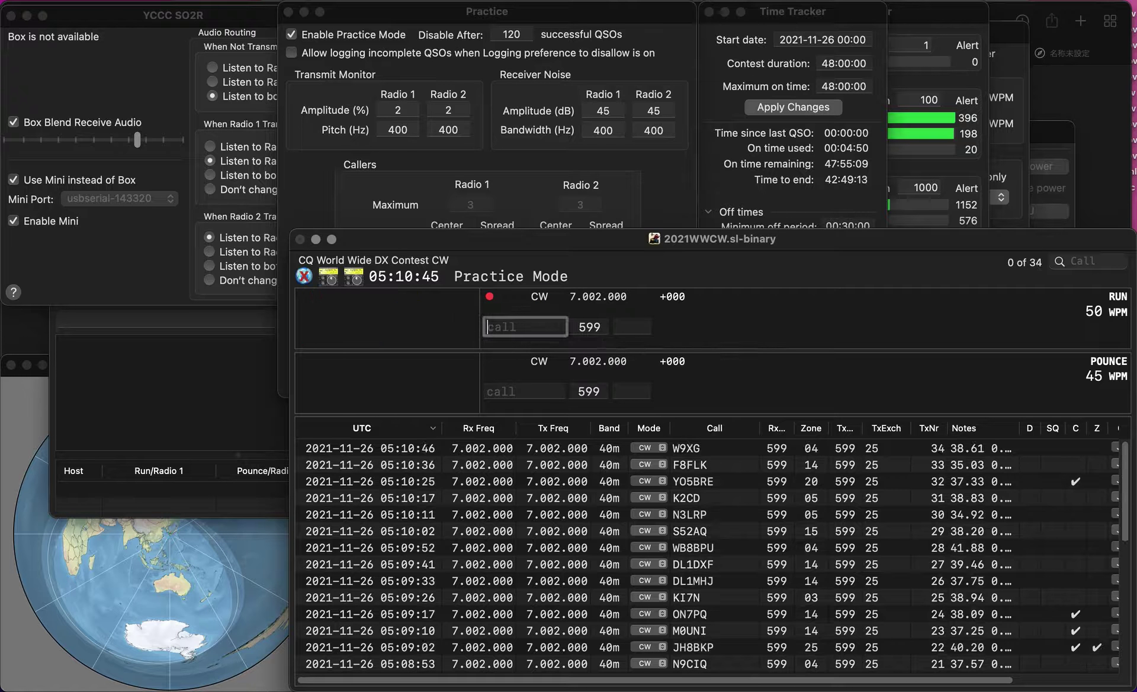
{"action": "type", "text": "K4NTO"}
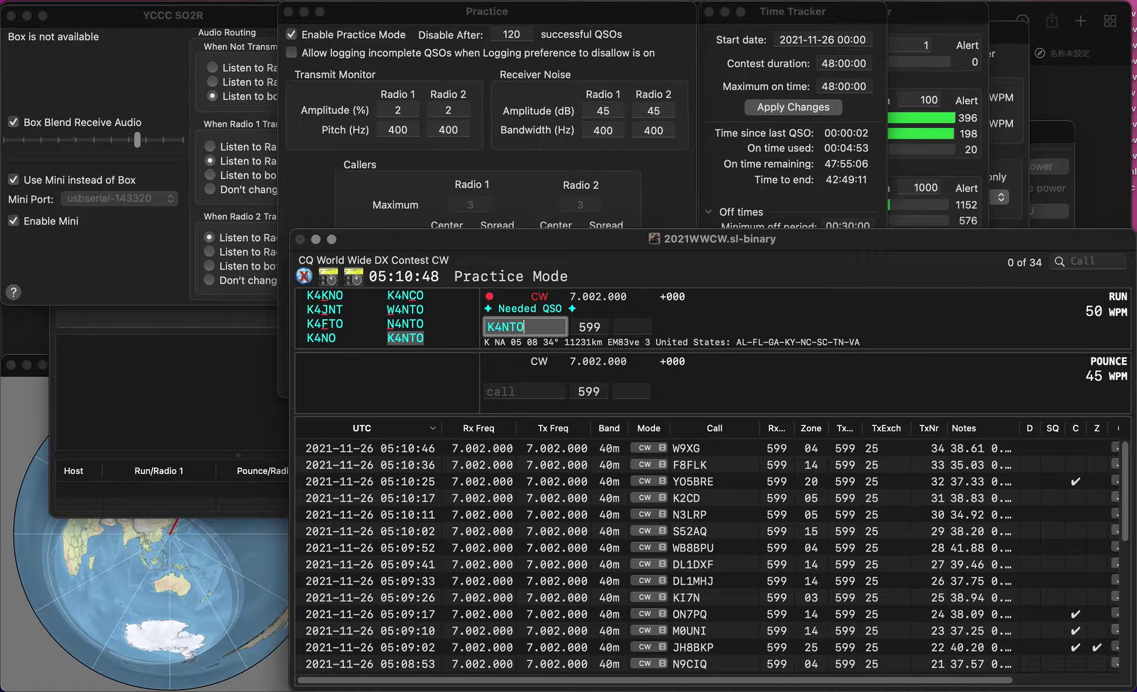
{"action": "key", "text": "Return"}
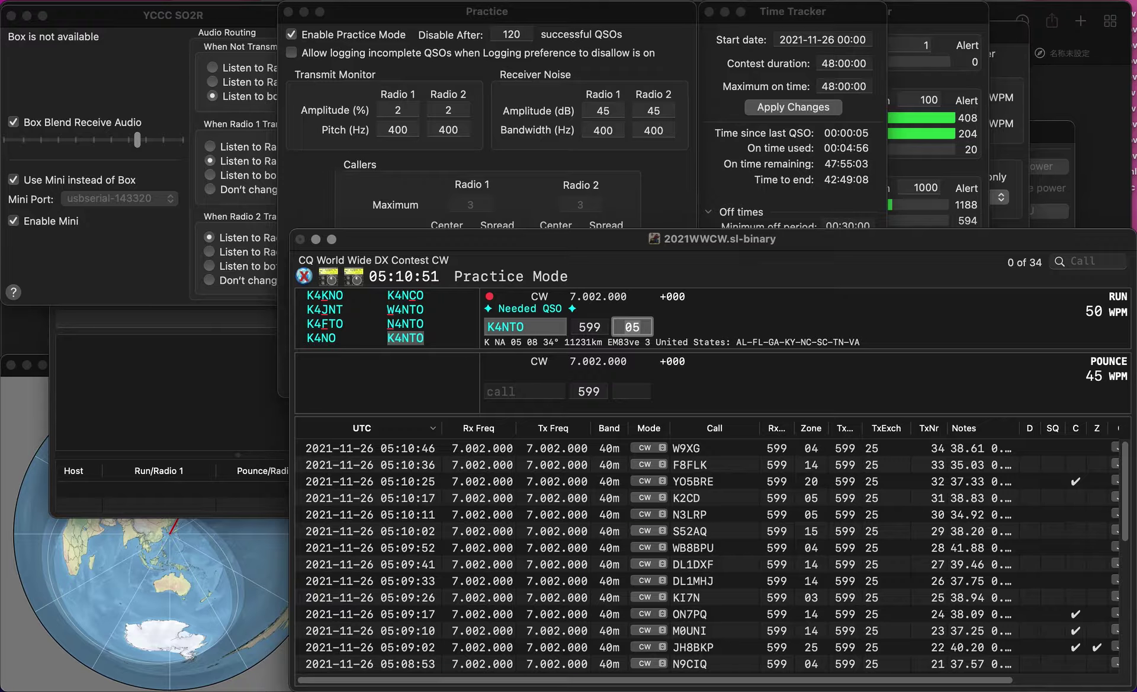
{"action": "key", "text": "Return"}
{"action": "type", "text": "UR5WCA"}
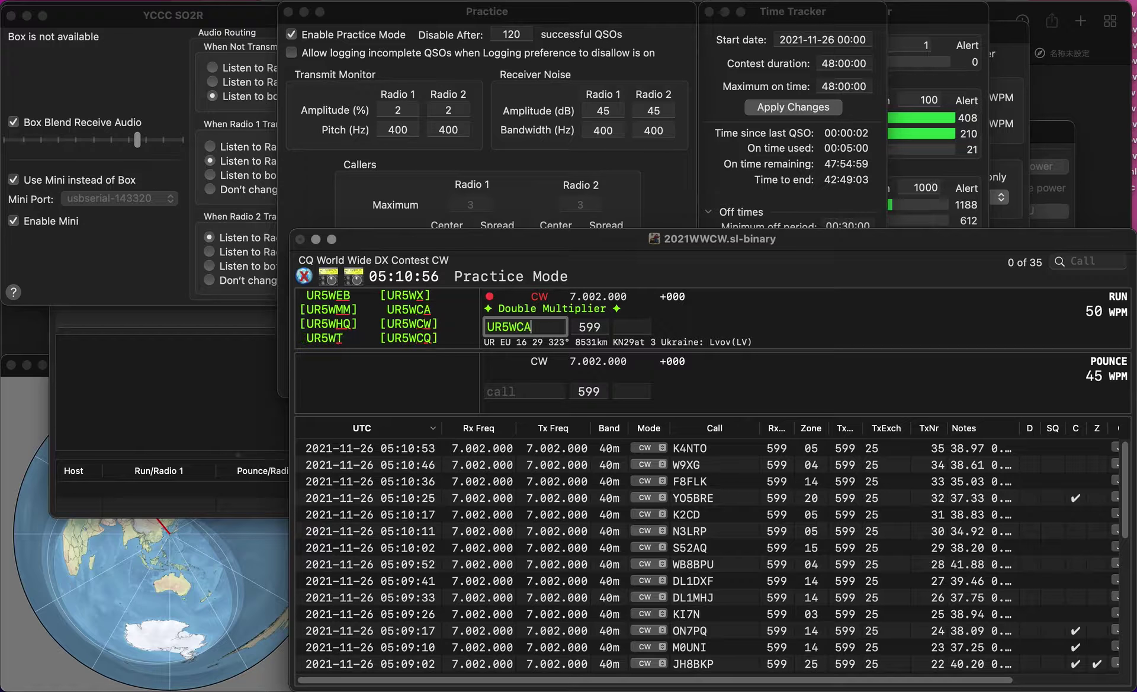
{"action": "key", "text": "Return"}
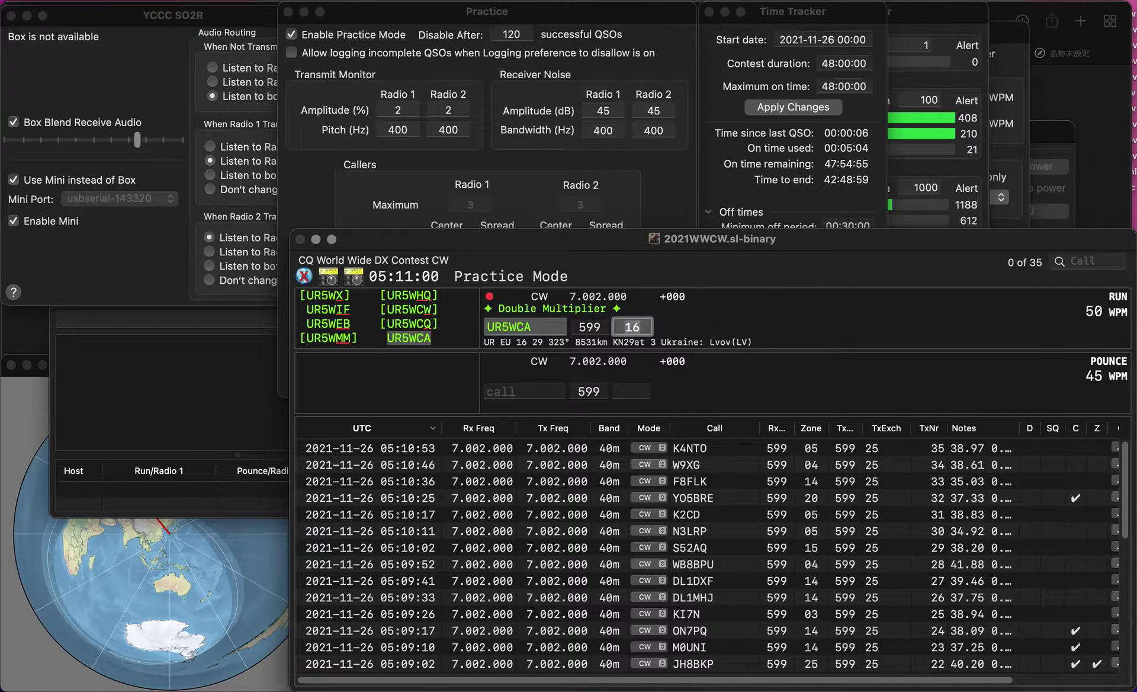
{"action": "key", "text": "Return"}
{"action": "type", "text": "K7"}
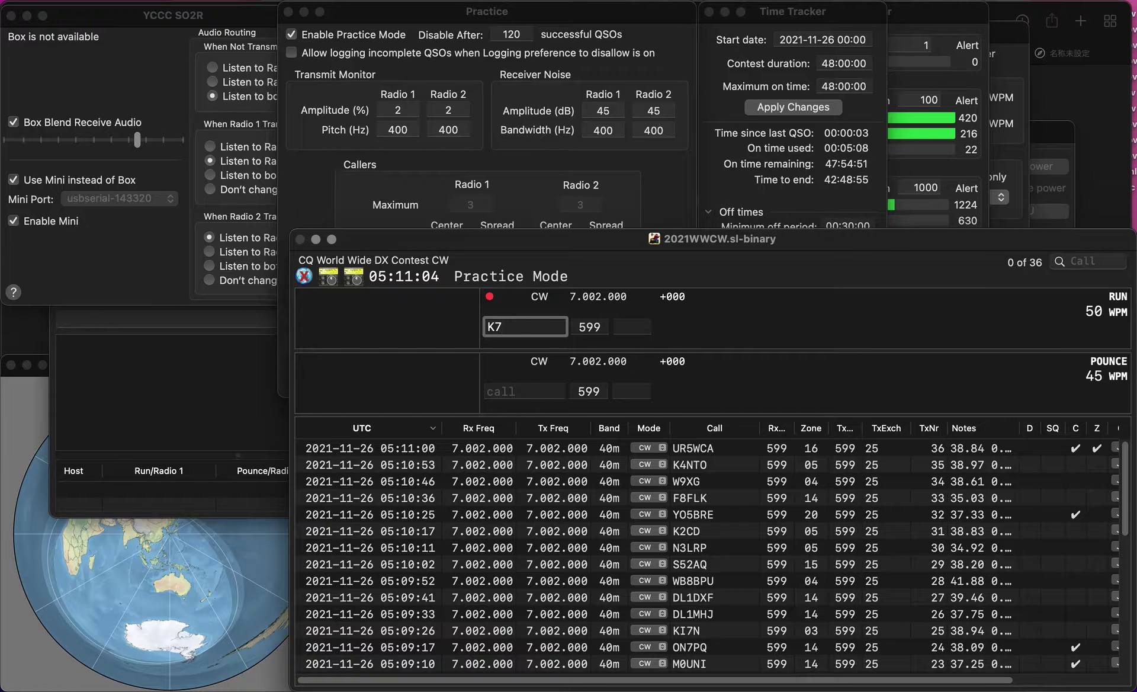
{"action": "key", "text": "BackSpace"}
{"action": "type", "text": "8BMC"}
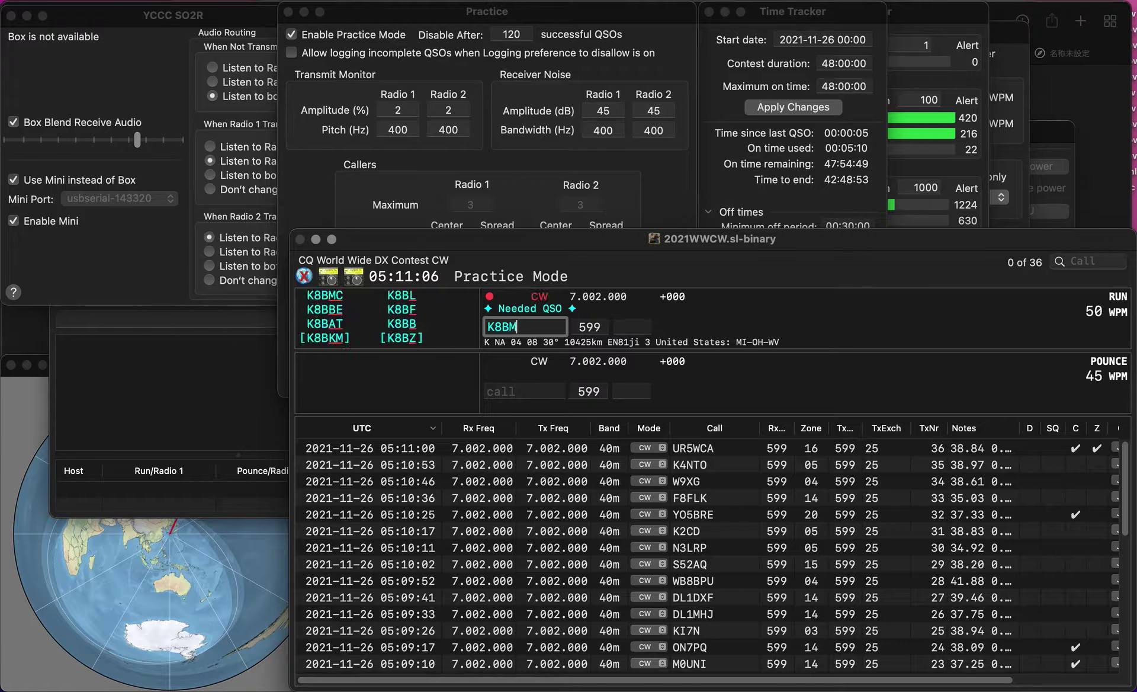
{"action": "key", "text": "space"}
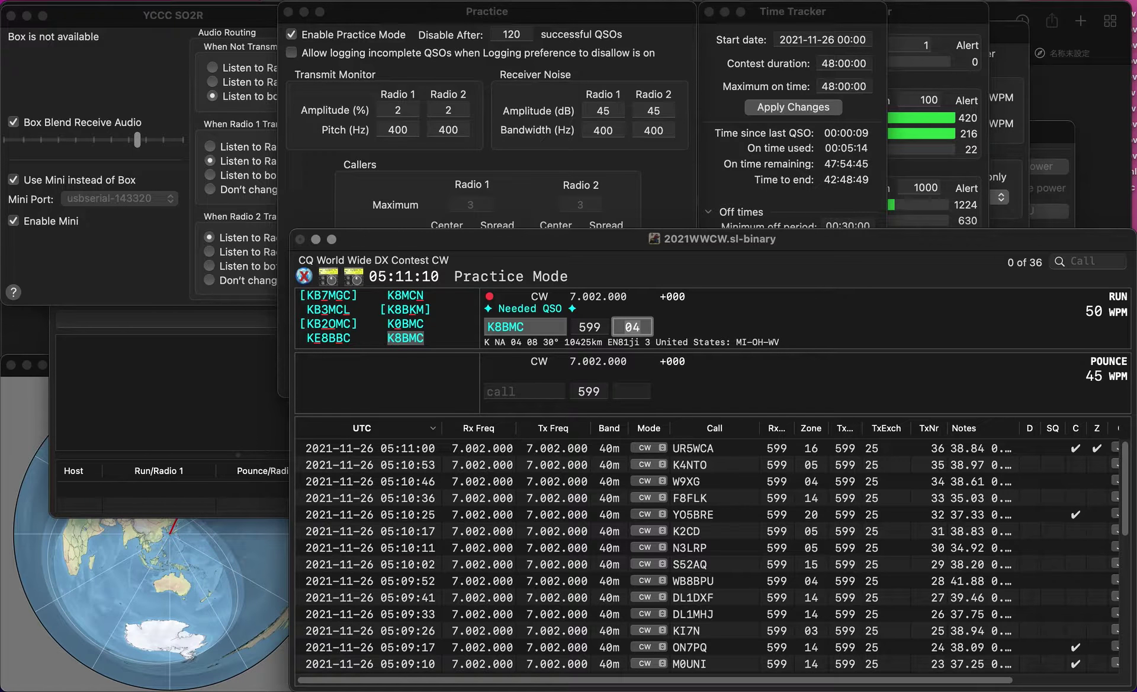
{"action": "key", "text": "Return"}
Correct the entered callsign to G4DDL and log the run contact with report 599 and zone 14.
{"action": "type", "text": "G4DBL"}
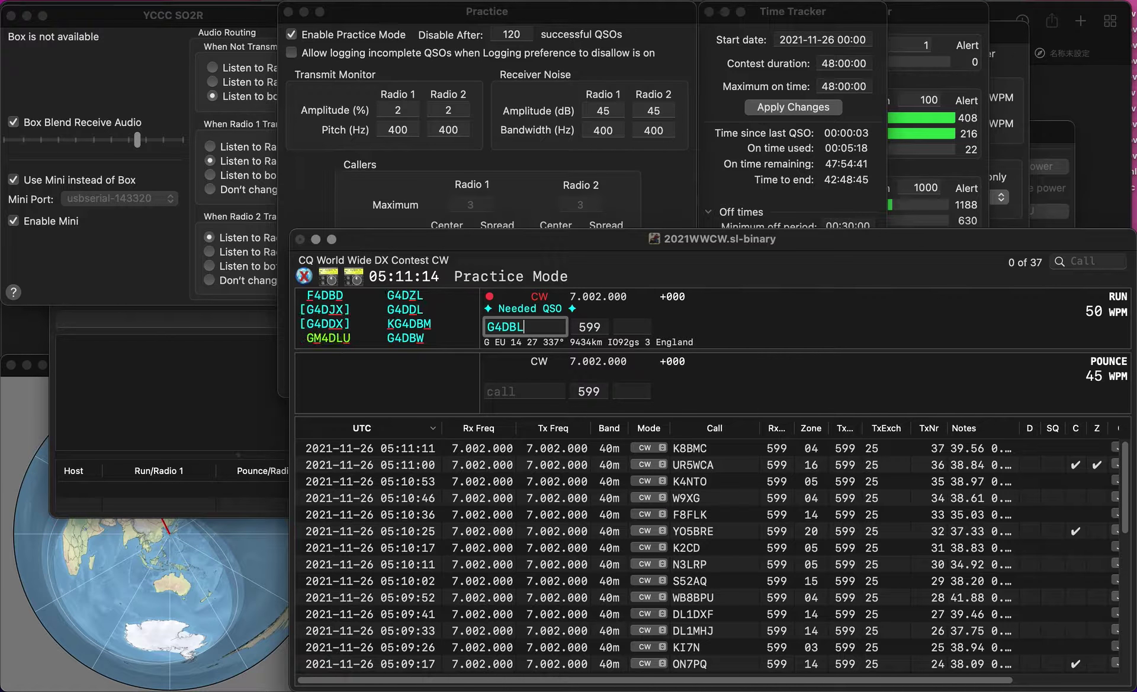
{"action": "key", "text": "Left"}
{"action": "key", "text": "Left"}
{"action": "key", "text": "BackSpace"}
{"action": "type", "text": "B"}
{"action": "key", "text": "BackSpace"}
{"action": "type", "text": "DD"}
{"action": "key", "text": "Delete"}
{"action": "key", "text": "Return"}
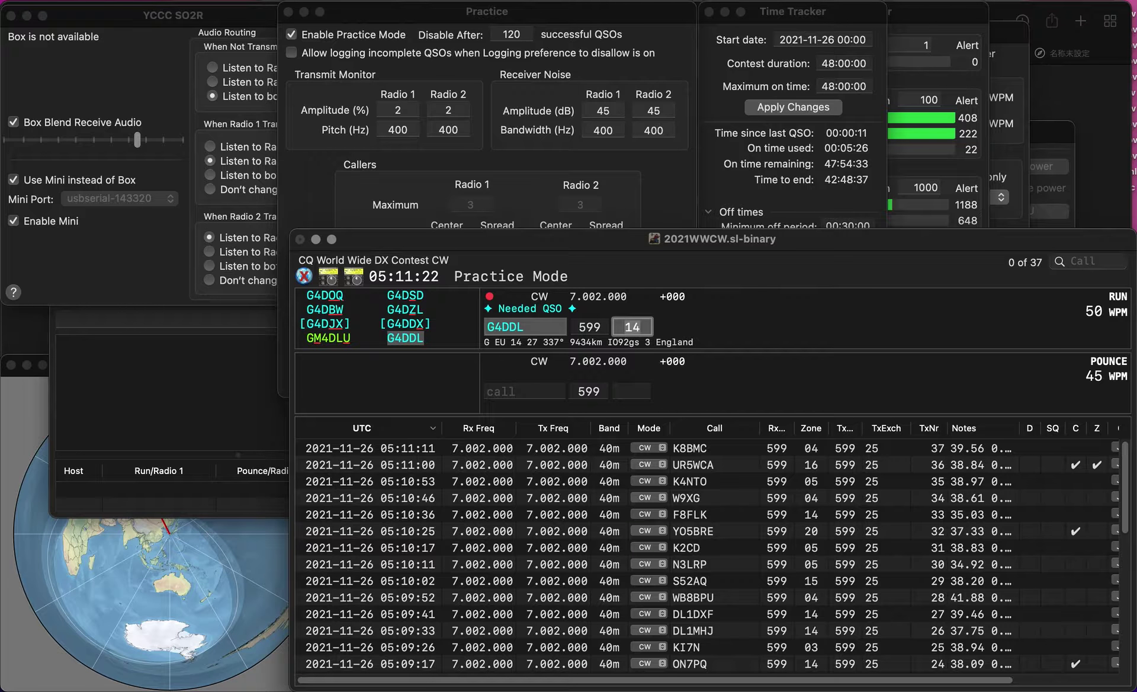
{"action": "key", "text": "Return"}
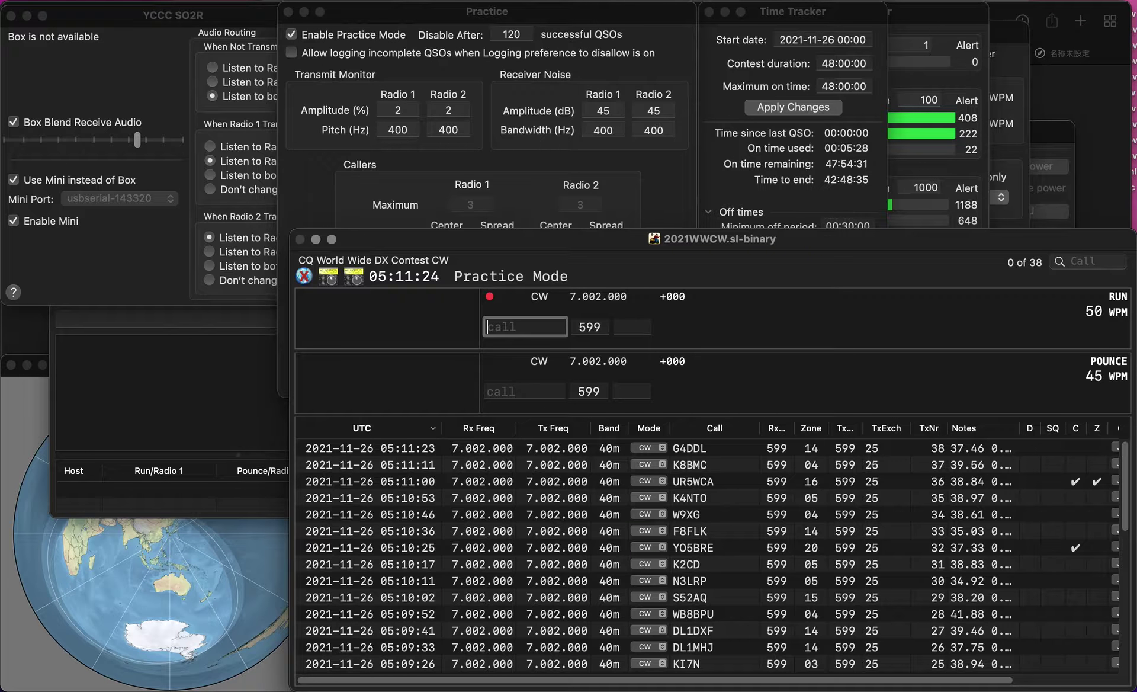
Log run contacts with OL70OMP in zone 15 and UR5WMM in zone 16, both with report 599.
{"action": "type", "text": "OL7"}
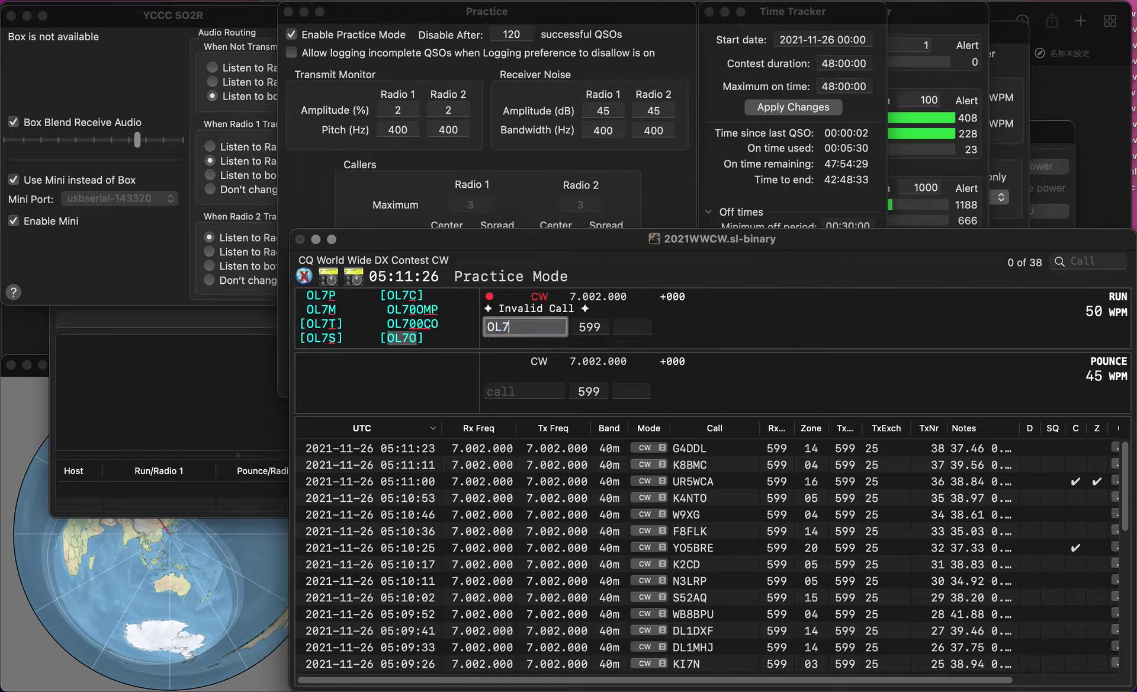
{"action": "type", "text": "0OMP"}
{"action": "key", "text": "Return"}
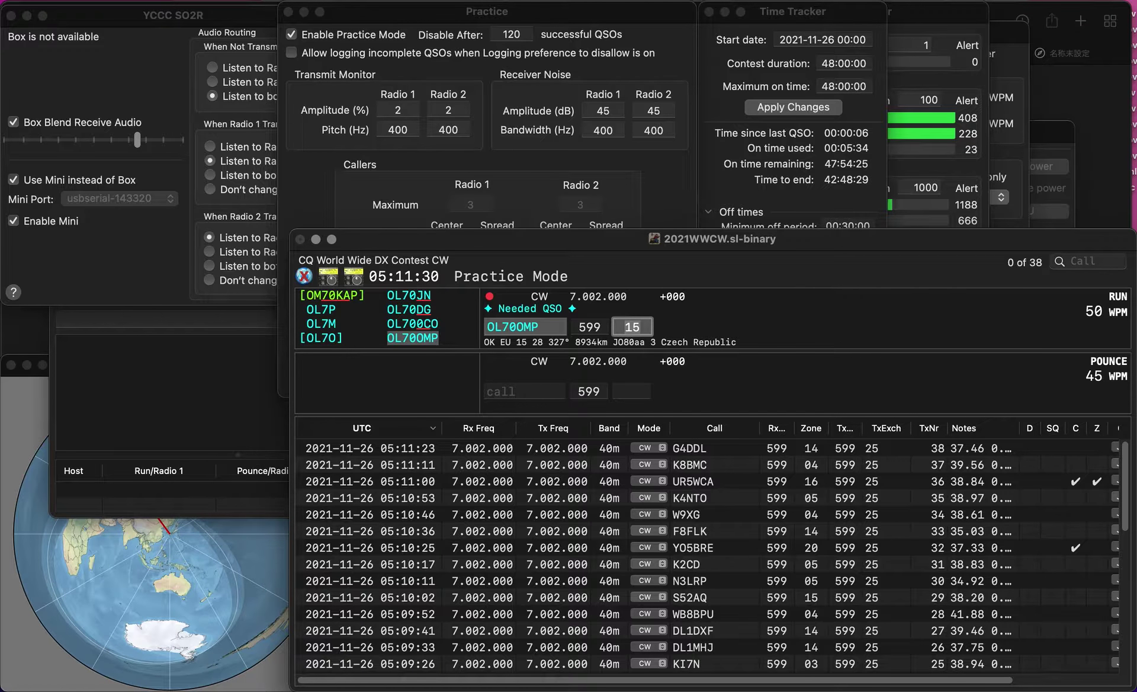
{"action": "key", "text": "Return"}
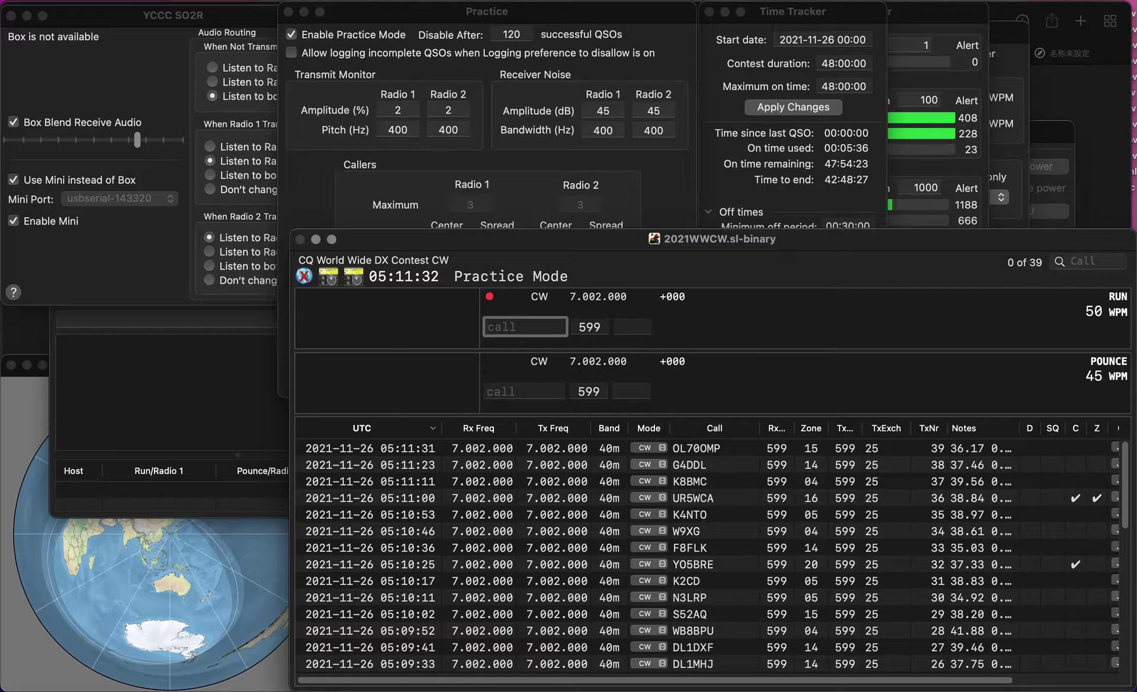
{"action": "type", "text": "UR5WMM"}
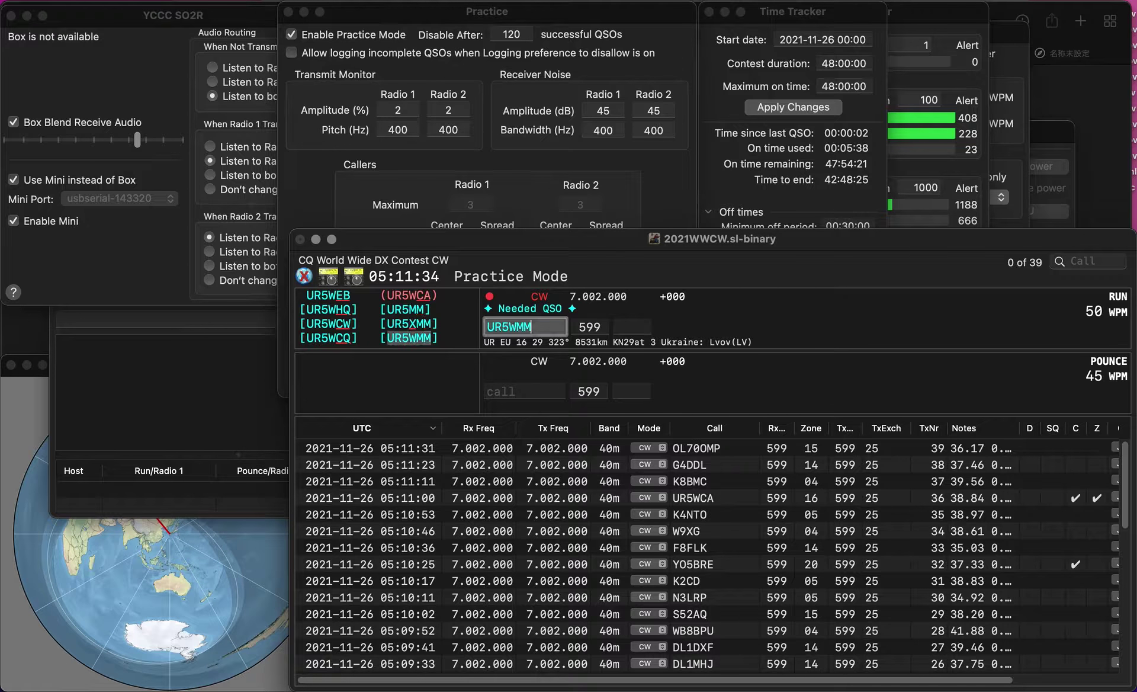
{"action": "key", "text": "Return"}
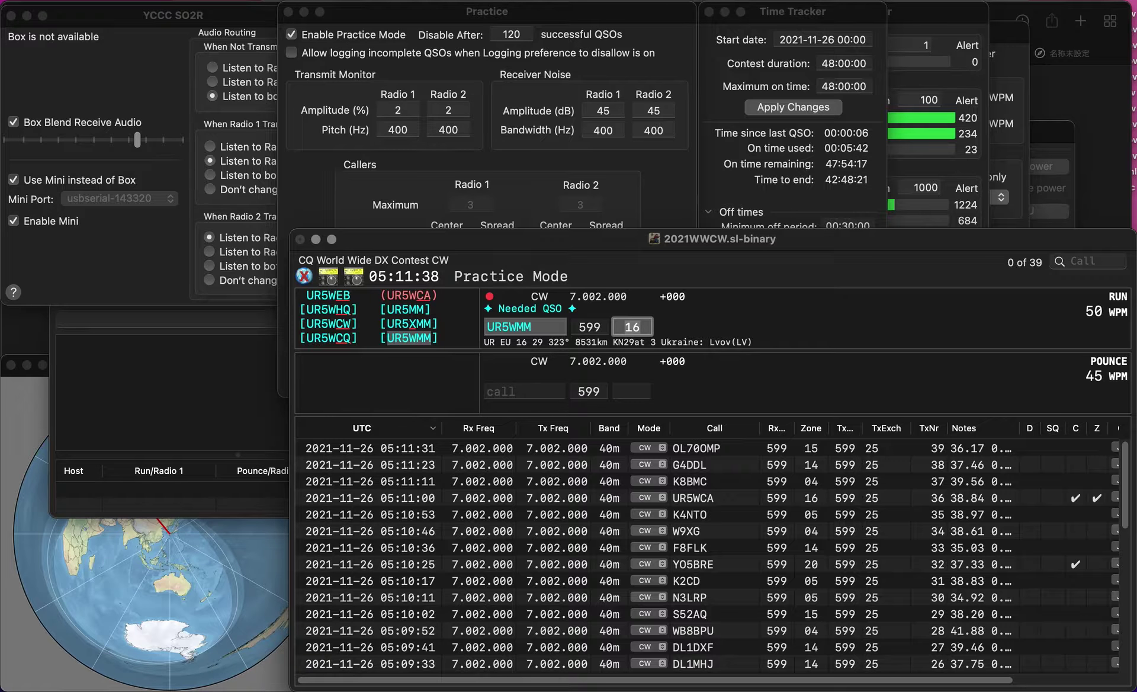
{"action": "key", "text": "Return"}
{"action": "type", "text": "VP2EE"}
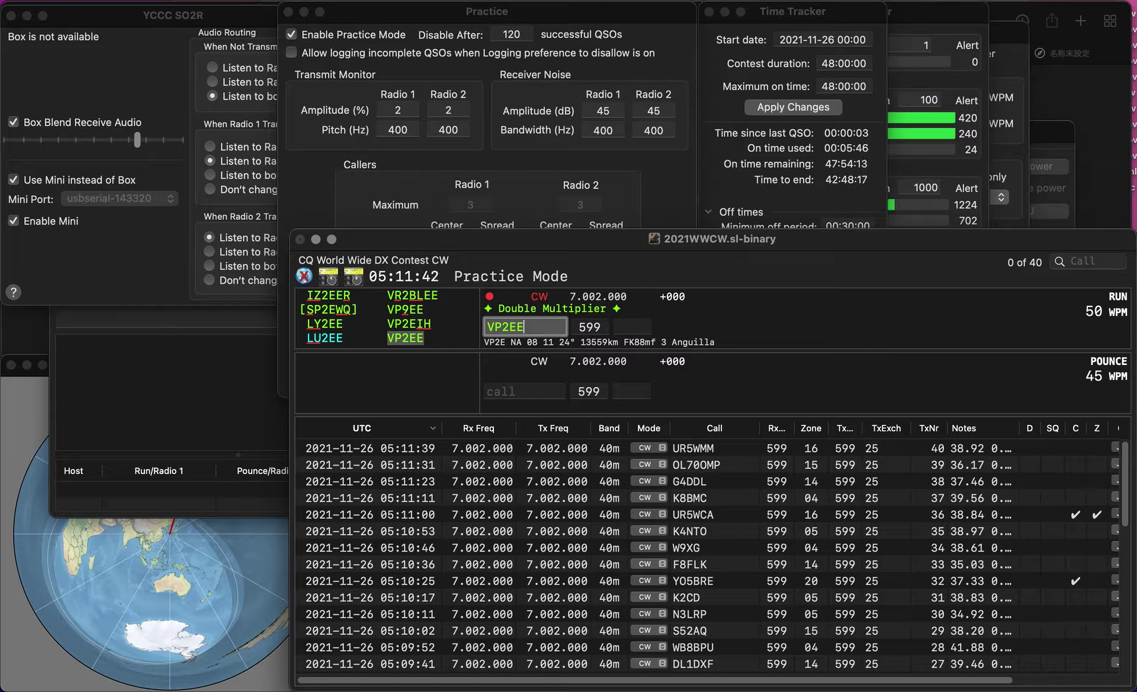
{"action": "key", "text": "space"}
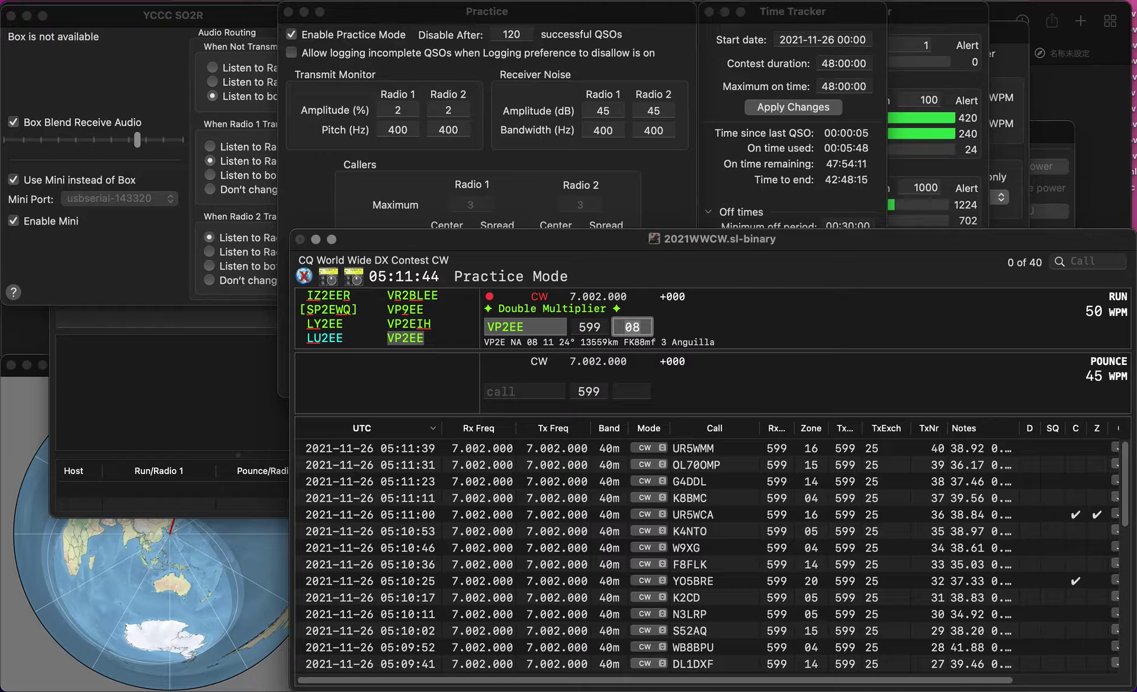
{"action": "key", "text": "Return"}
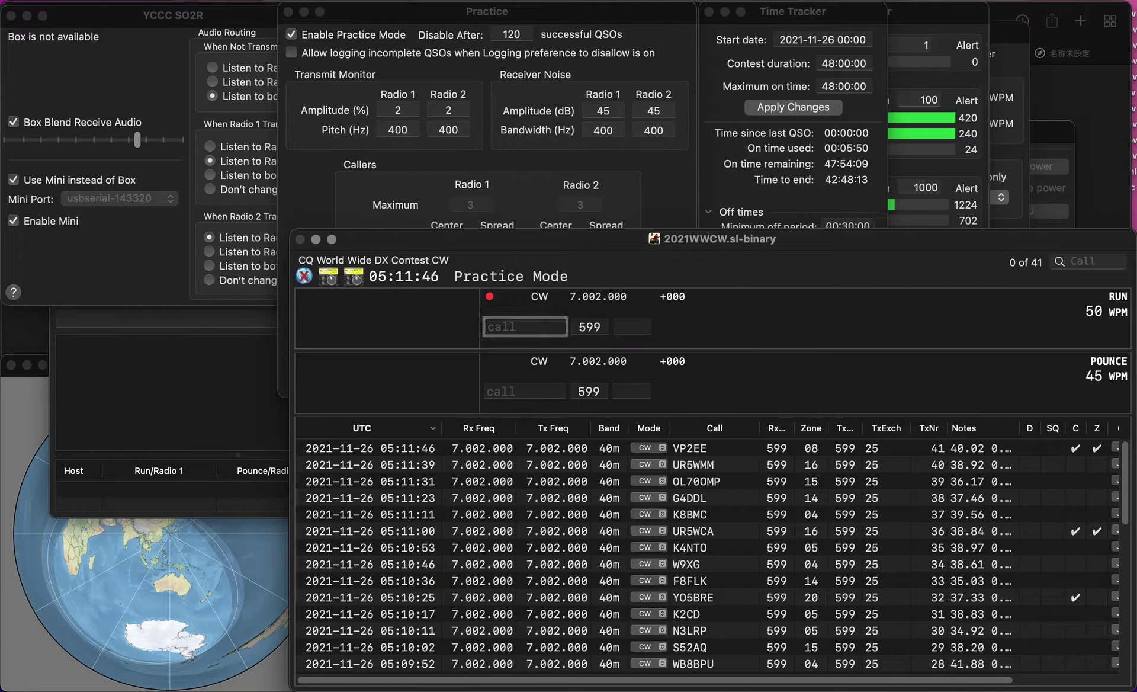
{"action": "type", "text": "BK5BXQ"}
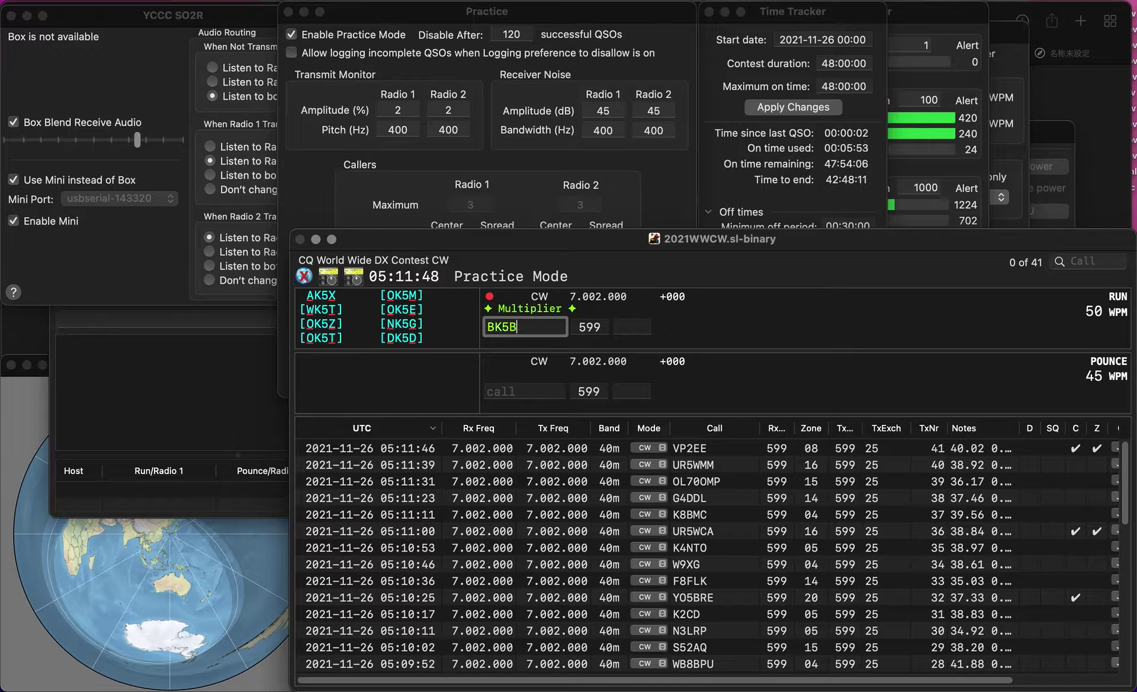
{"action": "key", "text": "Home"}
{"action": "key", "text": "Delete"}
{"action": "type", "text": "6"}
{"action": "key", "text": "Return"}
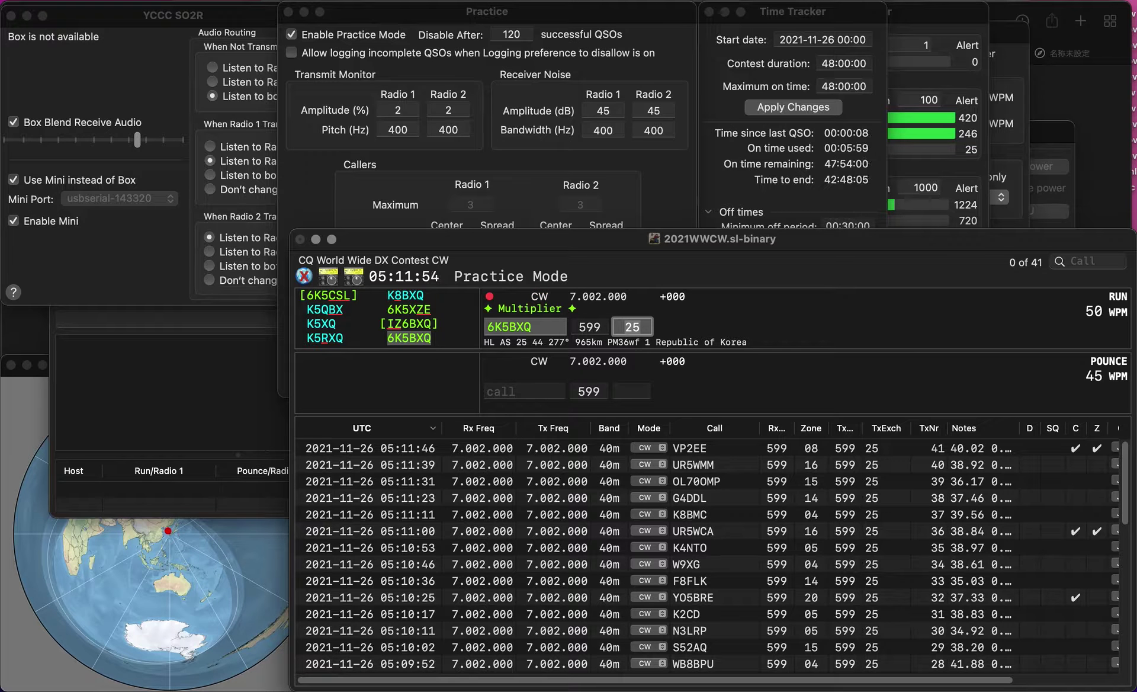
{"action": "key", "text": "Return"}
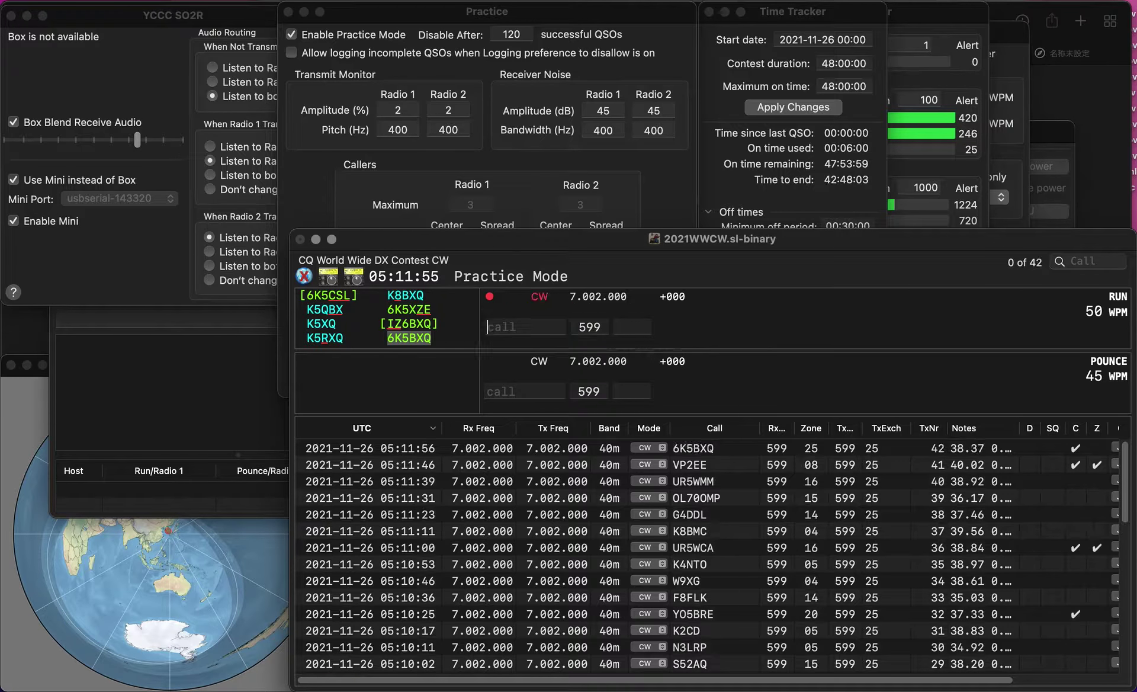
Log a run contact with KA9P, using report 599 and zone 04.
{"action": "type", "text": "KA9P"}
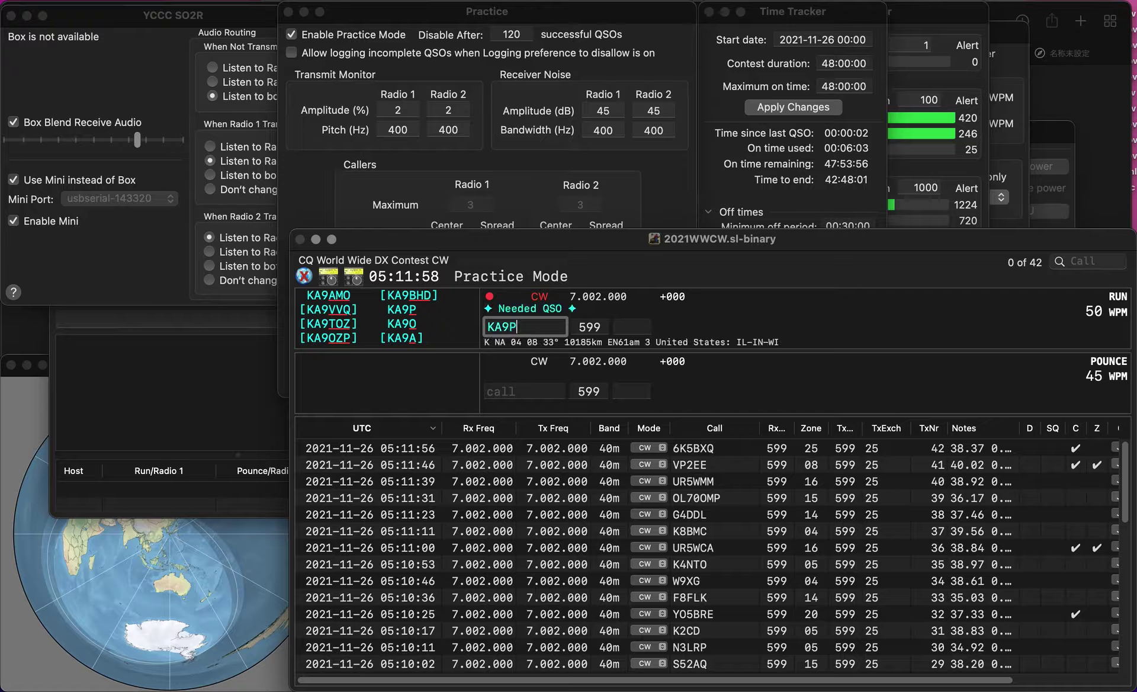
{"action": "key", "text": "Return"}
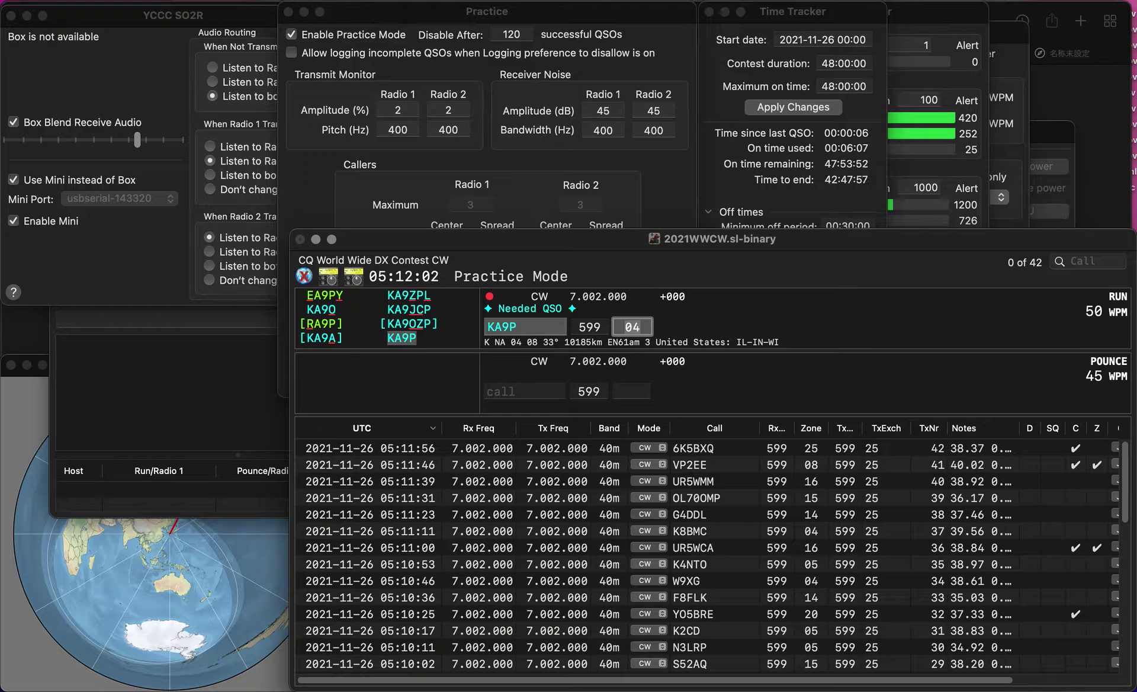
{"action": "key", "text": "Return"}
Enter the caller, correct the callsign to GB100BCG and log the run contact with report 599 and zone 14.
{"action": "type", "text": "GB10"}
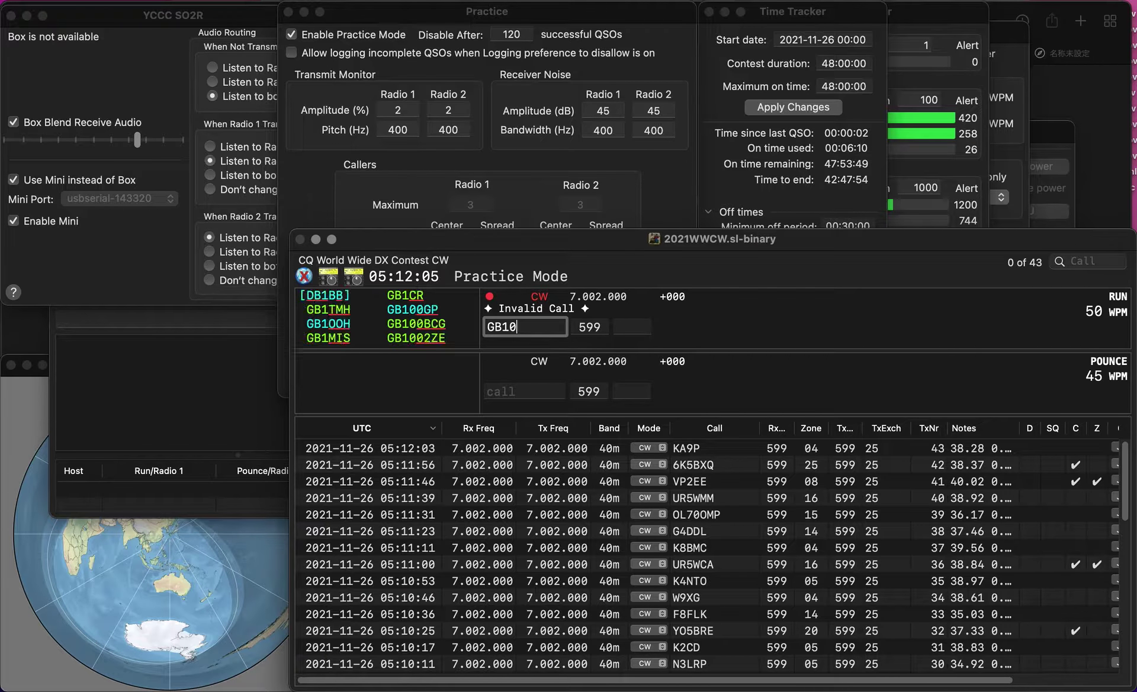
{"action": "type", "text": "0BCOG"}
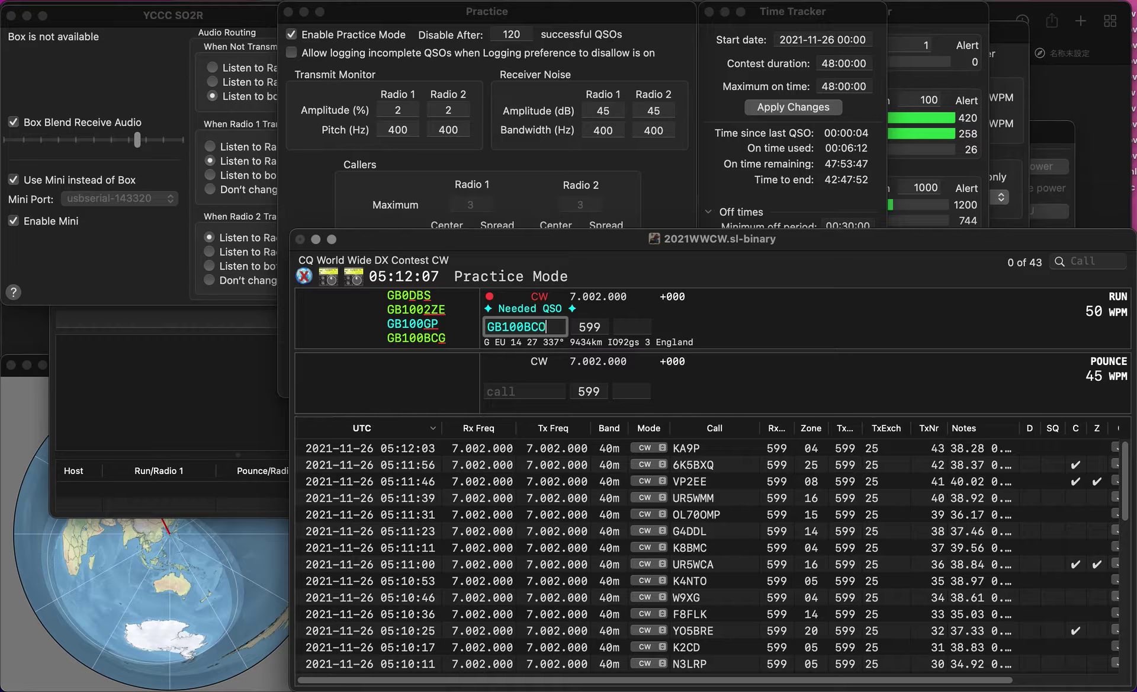
{"action": "key", "text": "BackSpace"}
{"action": "key", "text": "BackSpace"}
{"action": "key", "text": "BackSpace"}
{"action": "type", "text": "OG"}
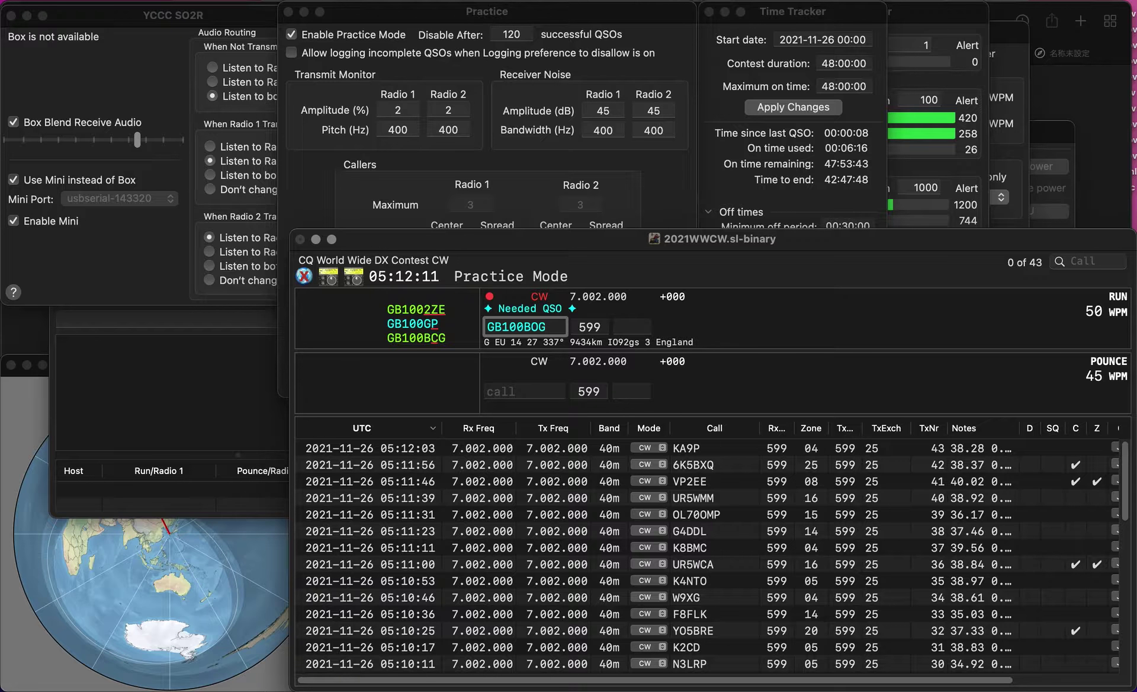
{"action": "key", "text": "BackSpace"}
{"action": "key", "text": "BackSpace"}
{"action": "type", "text": "CG"}
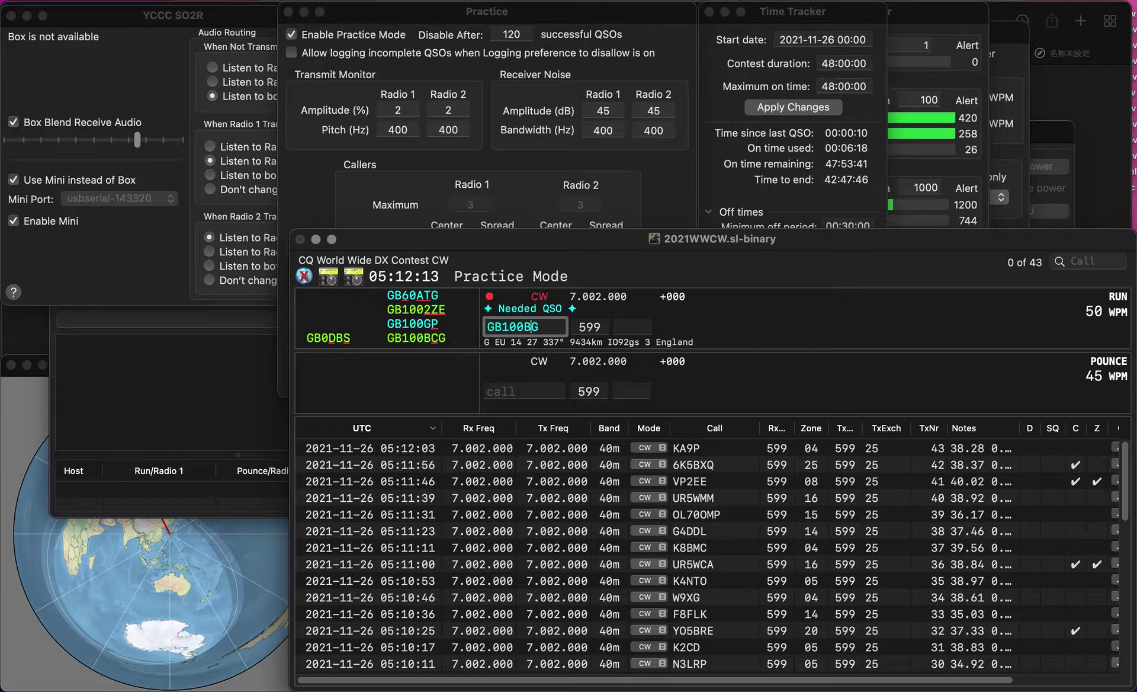
{"action": "key", "text": "Return"}
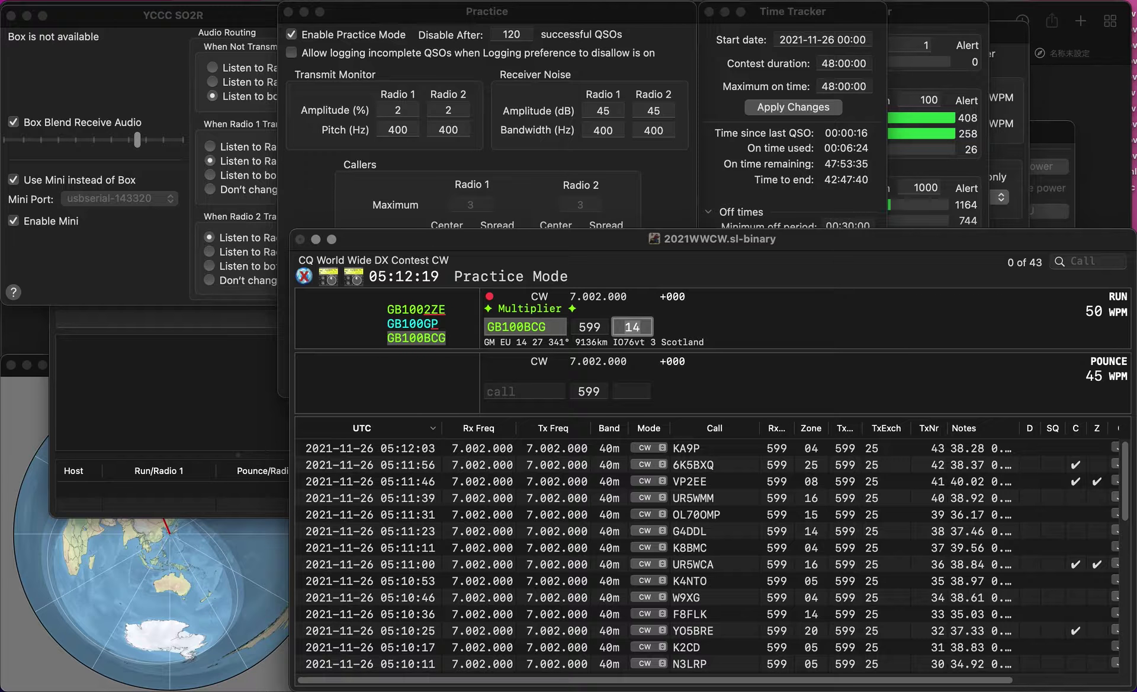
{"action": "key", "text": "Return"}
{"action": "type", "text": "IZ1FK"}
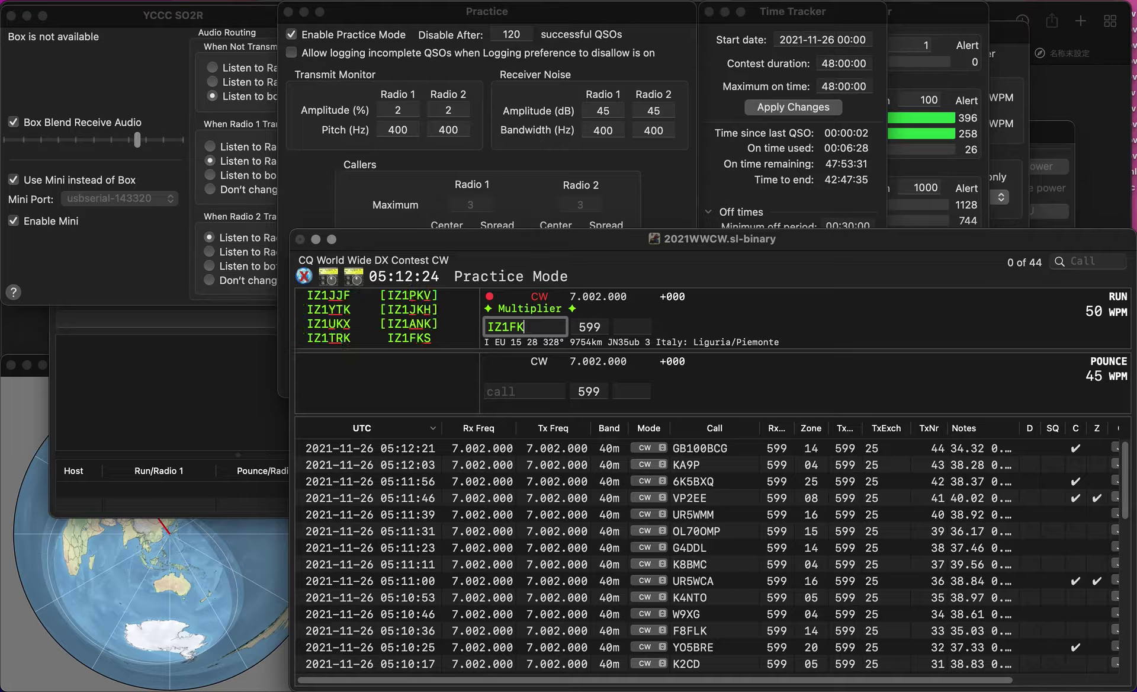
{"action": "type", "text": "S"}
{"action": "key", "text": "Return"}
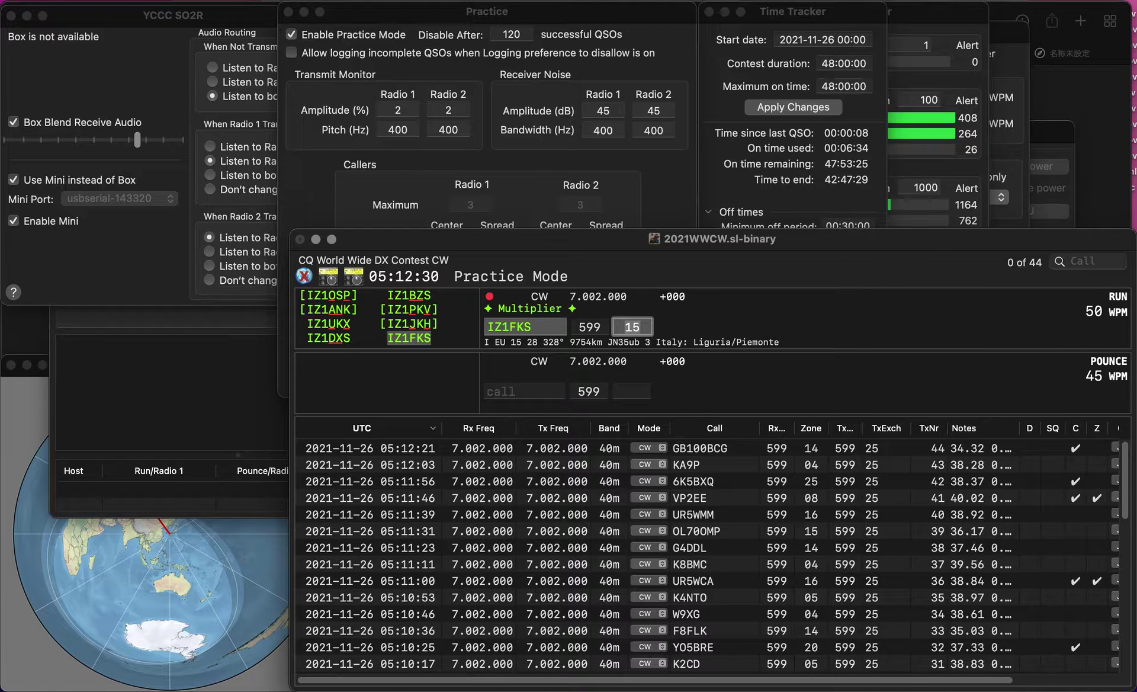
{"action": "key", "text": "Return"}
{"action": "type", "text": "N6HE"}
{"action": "key", "text": "space"}
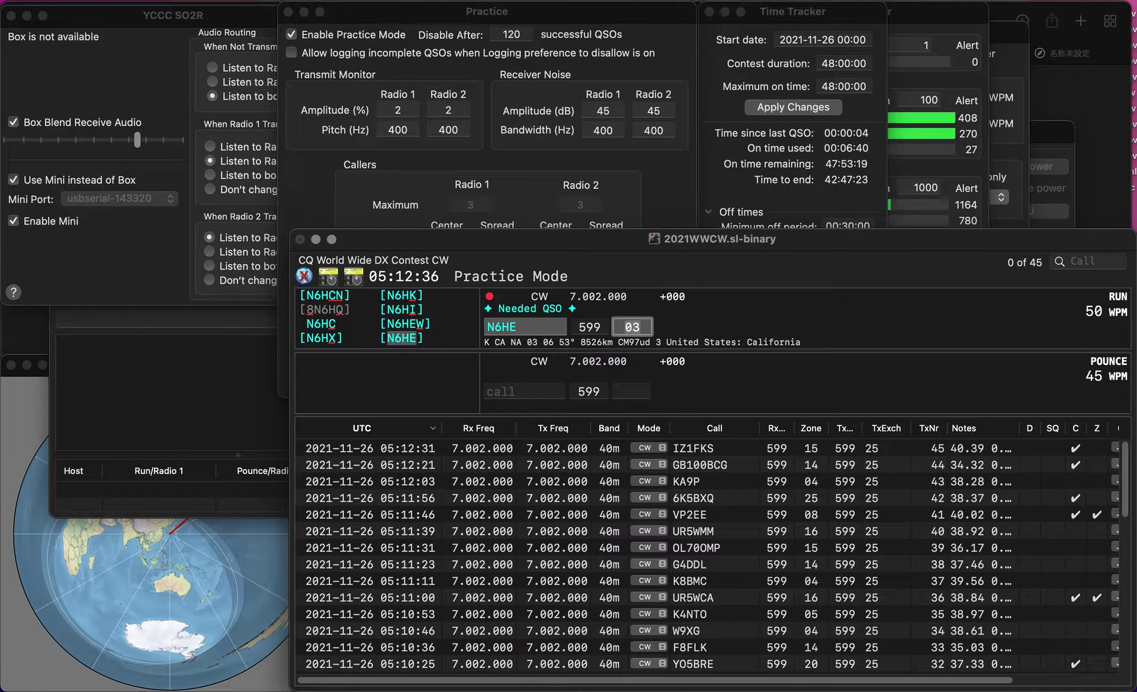
{"action": "key", "text": "BackSpace"}
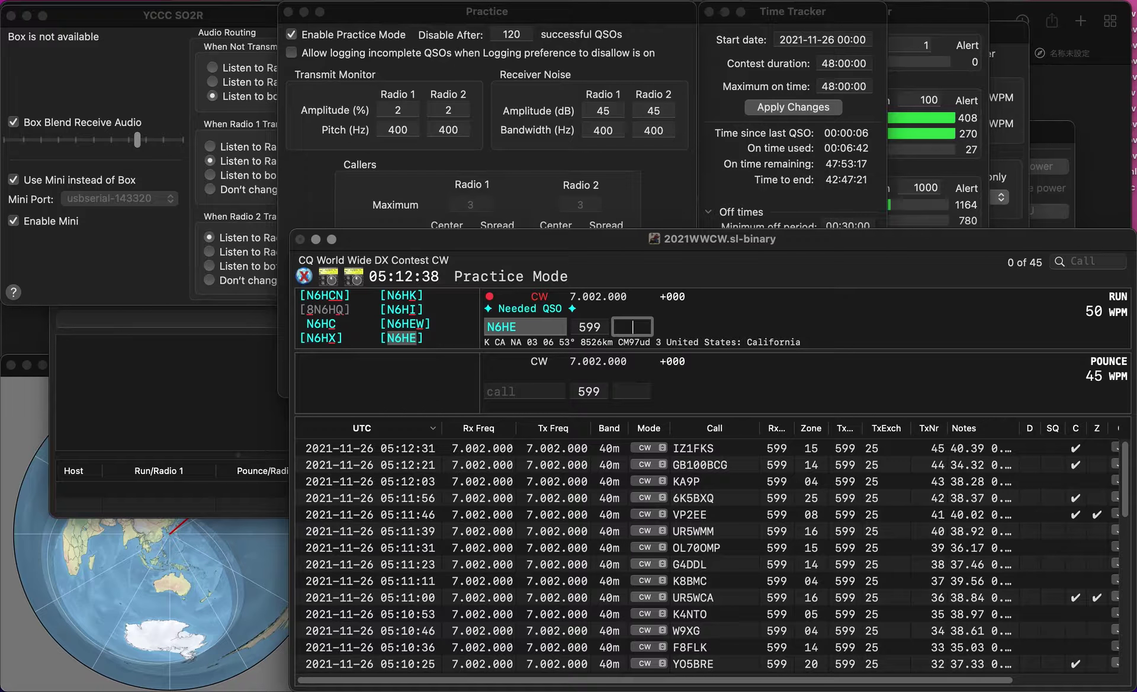
{"action": "key", "text": "shift+Tab"}
{"action": "key", "text": "BackSpace"}
{"action": "type", "text": "S"}
{"action": "key", "text": "BackSpace"}
{"action": "type", "text": "I"}
{"action": "key", "text": "Tab"}
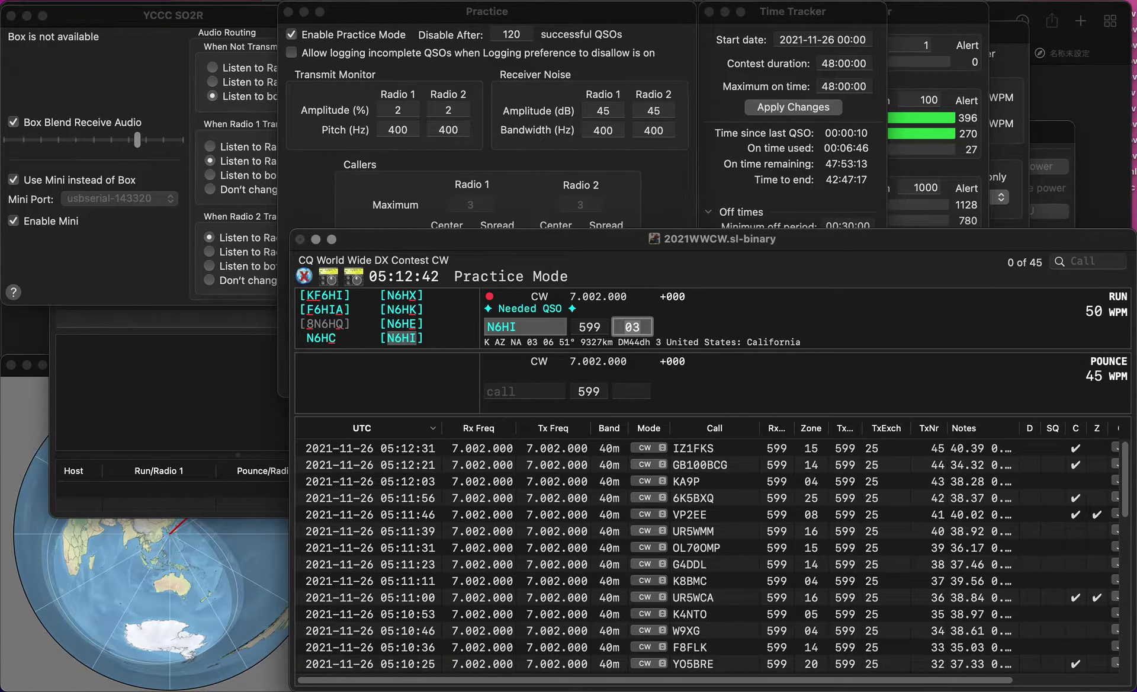
{"action": "key", "text": "Return"}
Log a run contact with WB0SMZ, using report 599 and zone 04.
{"action": "type", "text": "WB"}
{"action": "type", "text": "0SMZ"}
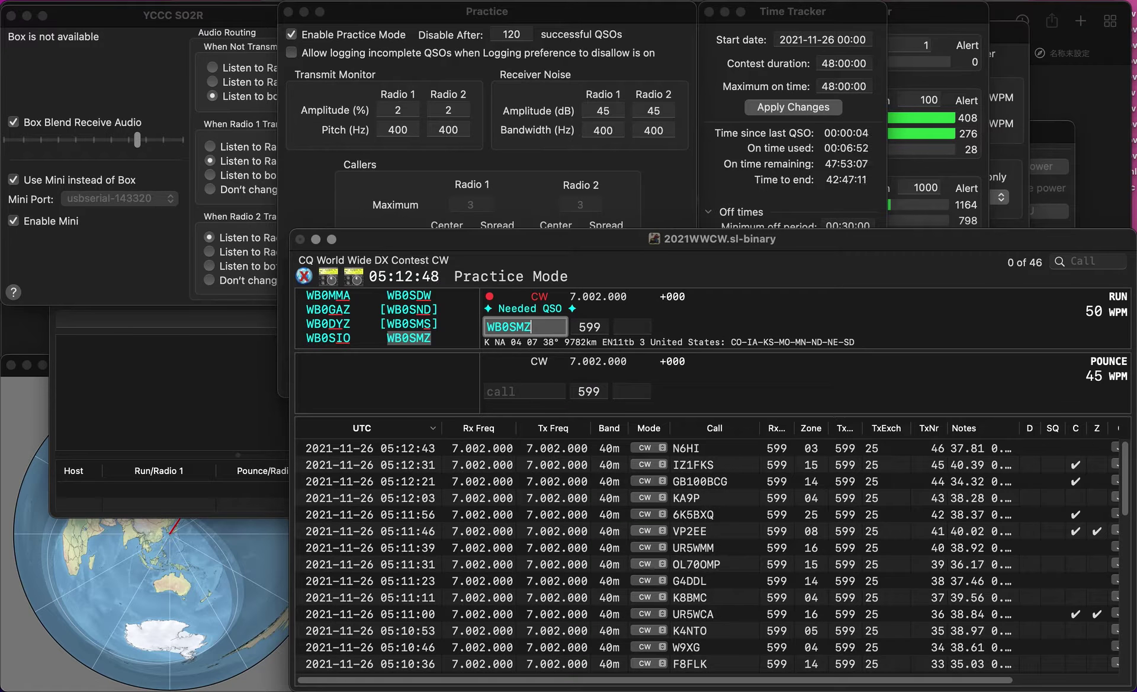
{"action": "key", "text": "Tab"}
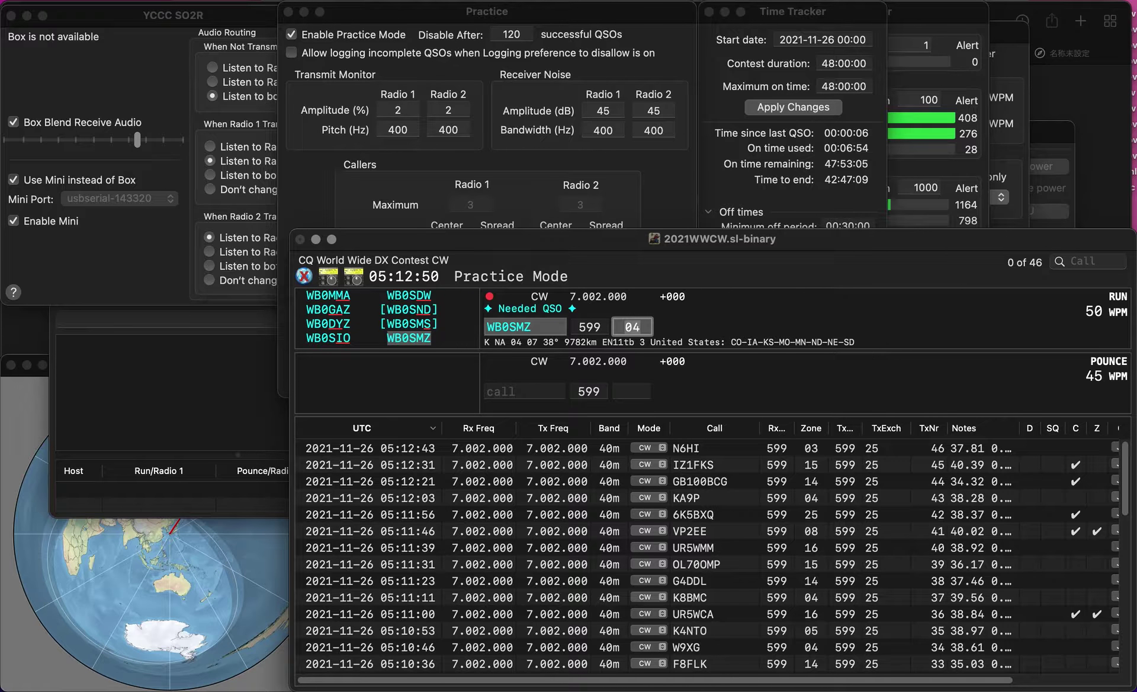
{"action": "key", "text": "Return"}
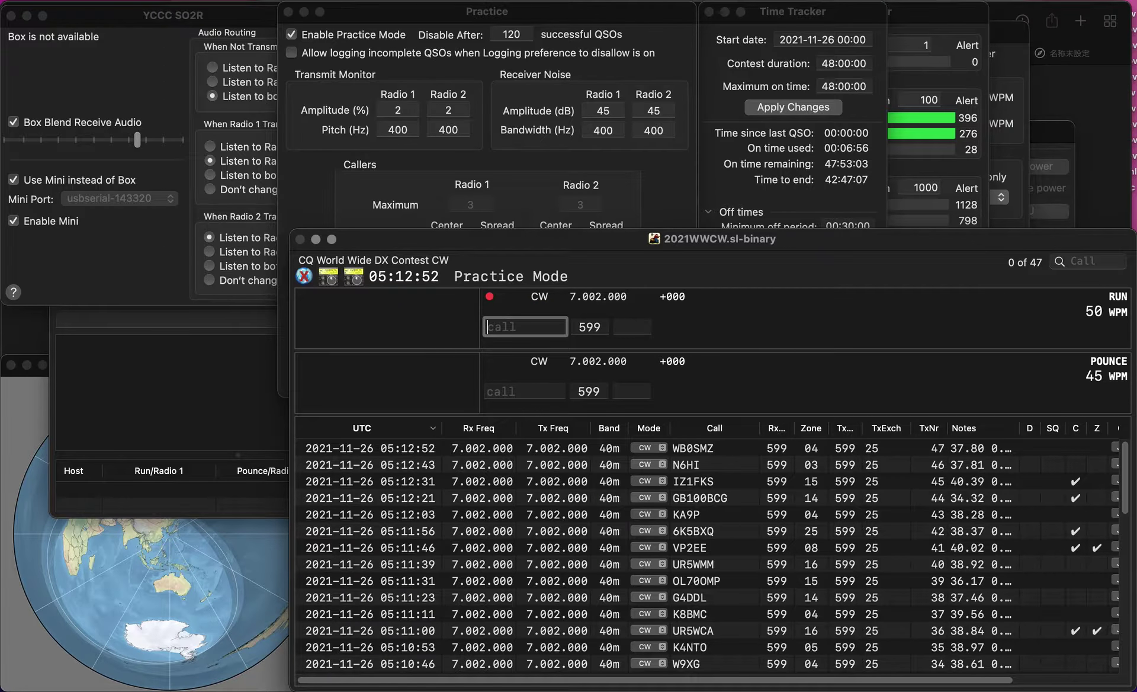
Log run contacts with HG6O in zone 15 and DL5GA in zone 14, both with report 599.
{"action": "type", "text": "HG6O"}
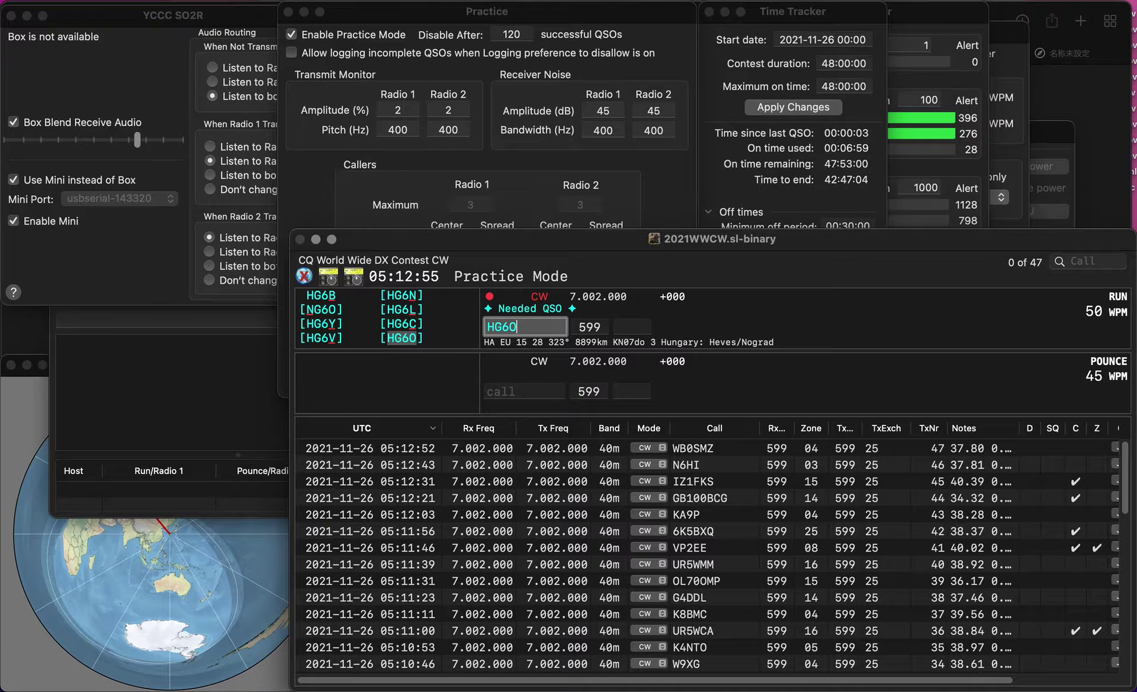
{"action": "key", "text": "Return"}
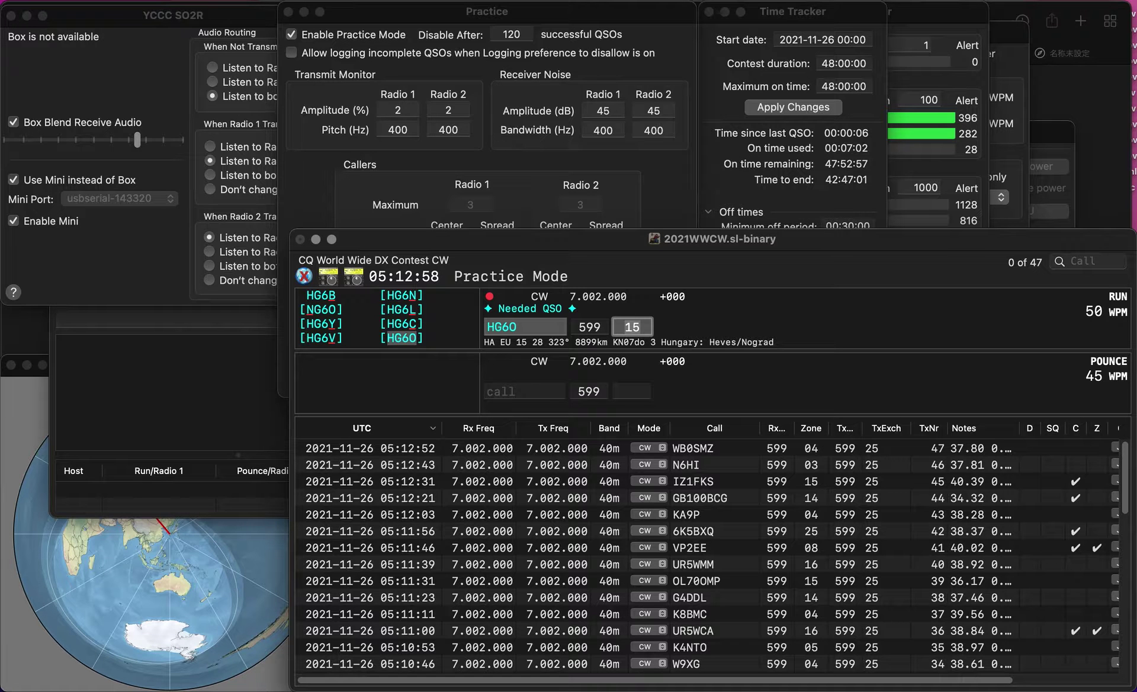
{"action": "key", "text": "Return"}
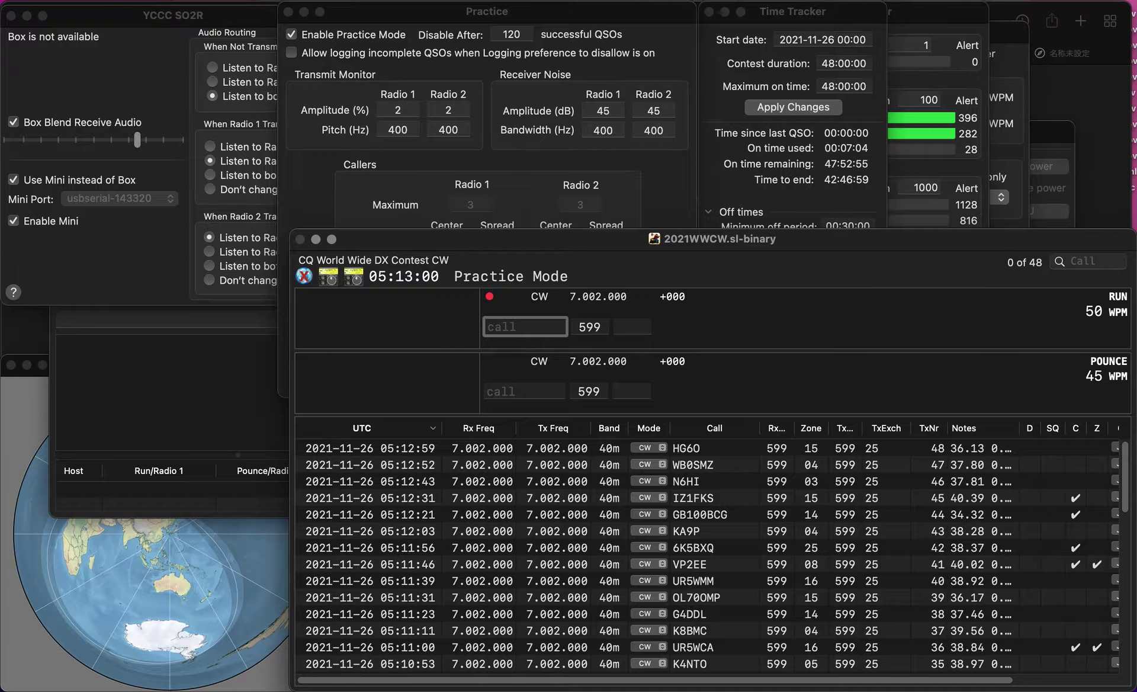
{"action": "type", "text": "DL5GA"}
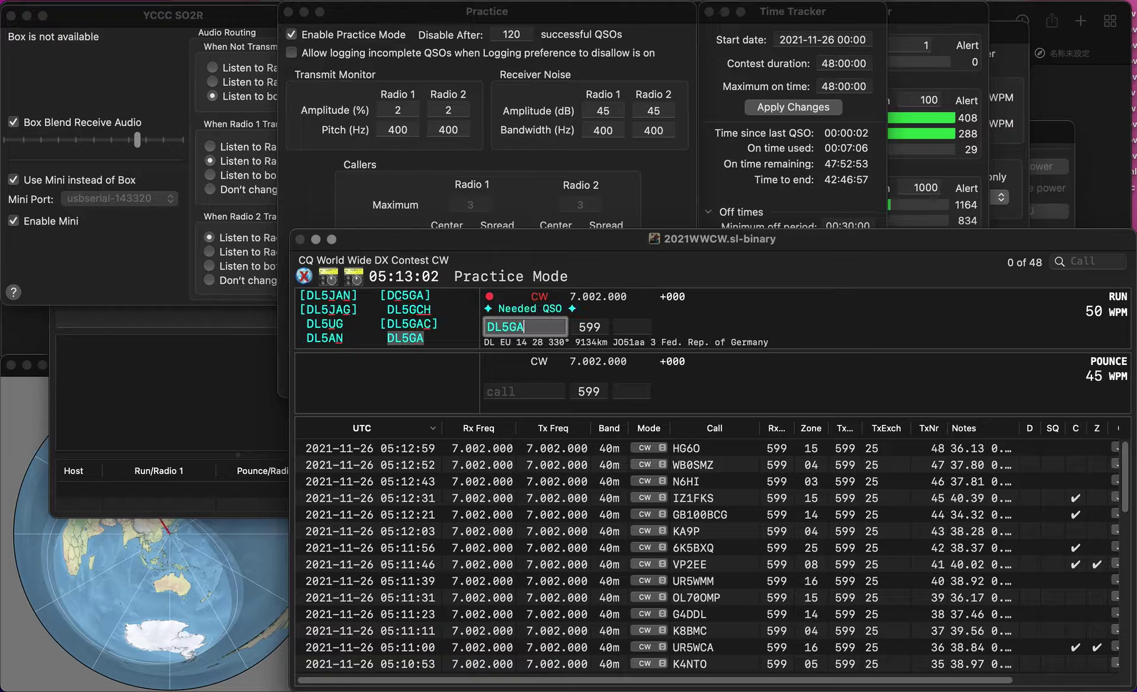
{"action": "key", "text": "space"}
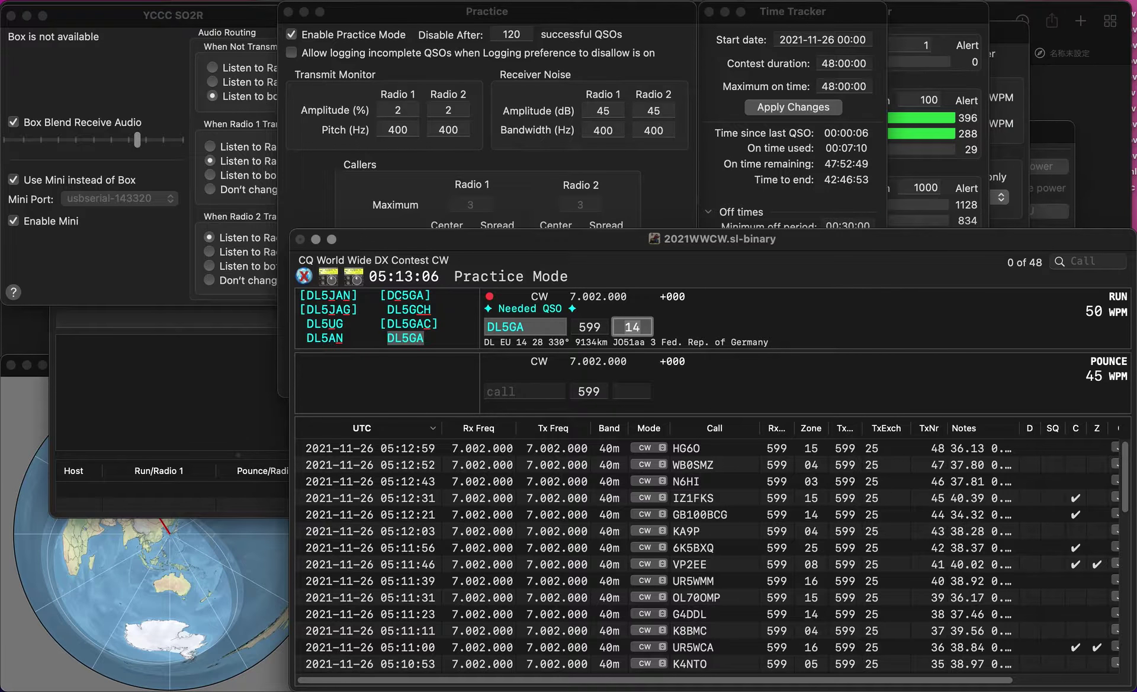
{"action": "key", "text": "Return"}
Enter the caller, correct the callsign to R3ST and log the run contact with report 599 and zone 16.
{"action": "type", "text": "R3IT"}
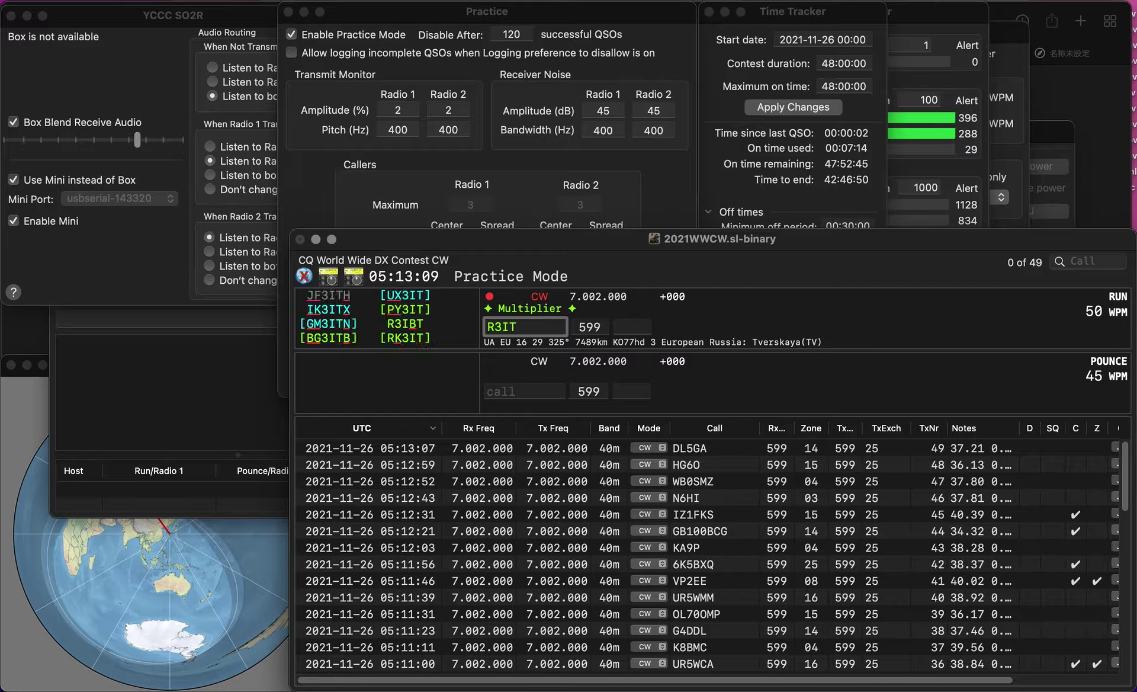
{"action": "key", "text": "Left"}
{"action": "key", "text": "BackSpace"}
{"action": "type", "text": "S"}
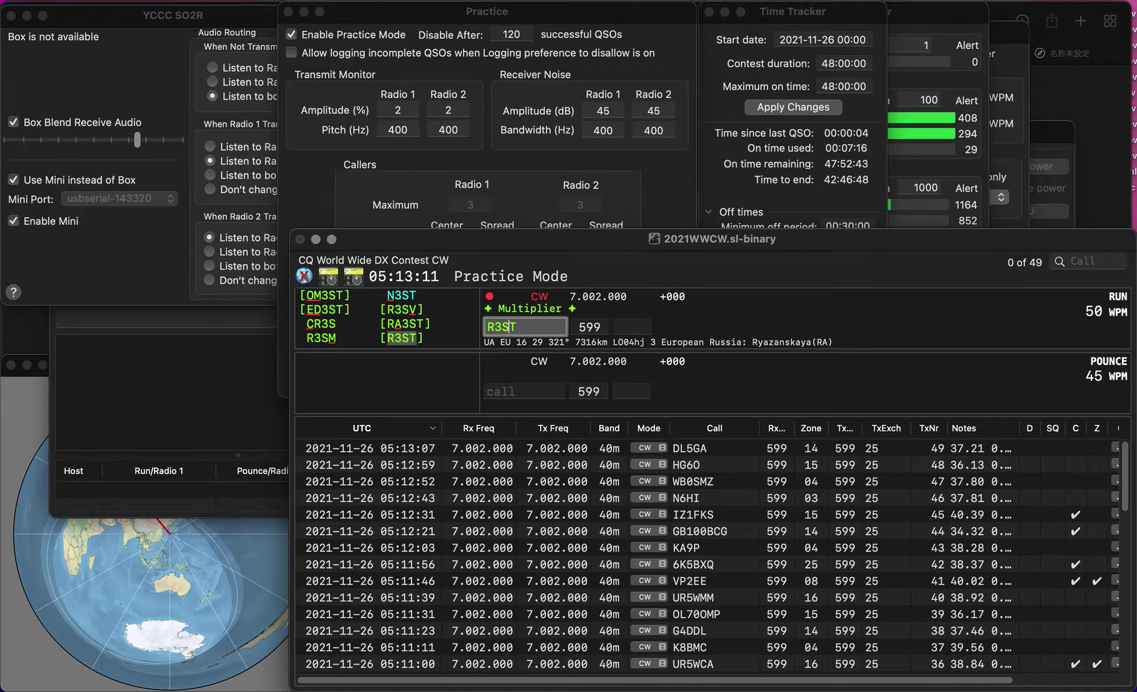
{"action": "key", "text": "Return"}
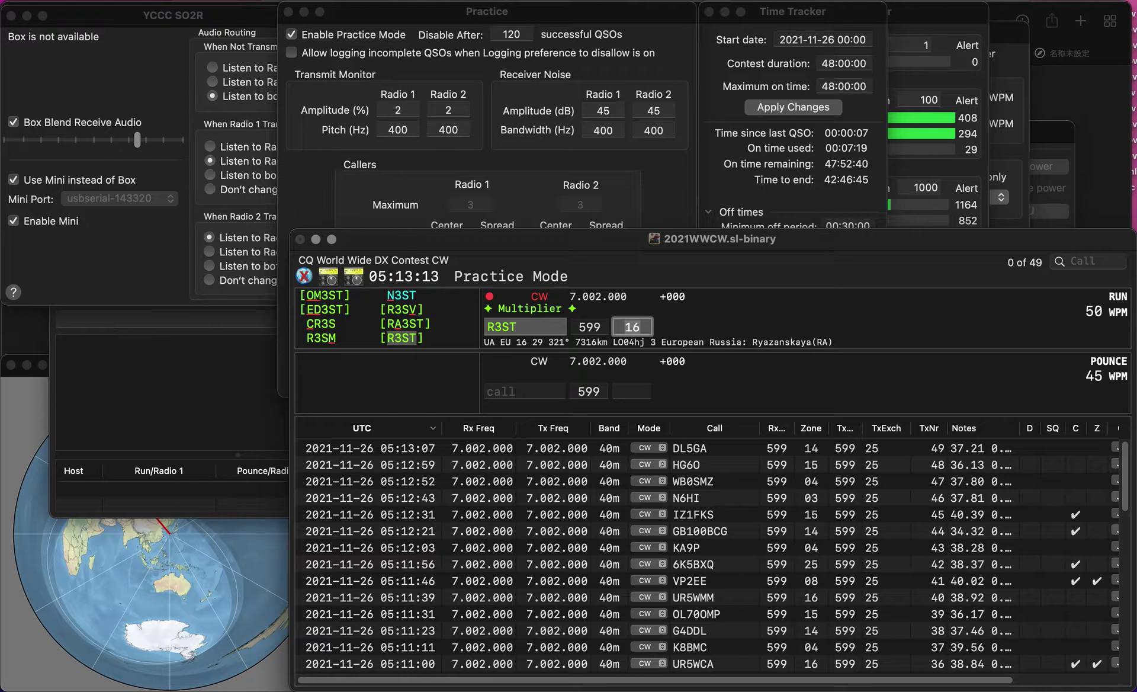
{"action": "key", "text": "Return"}
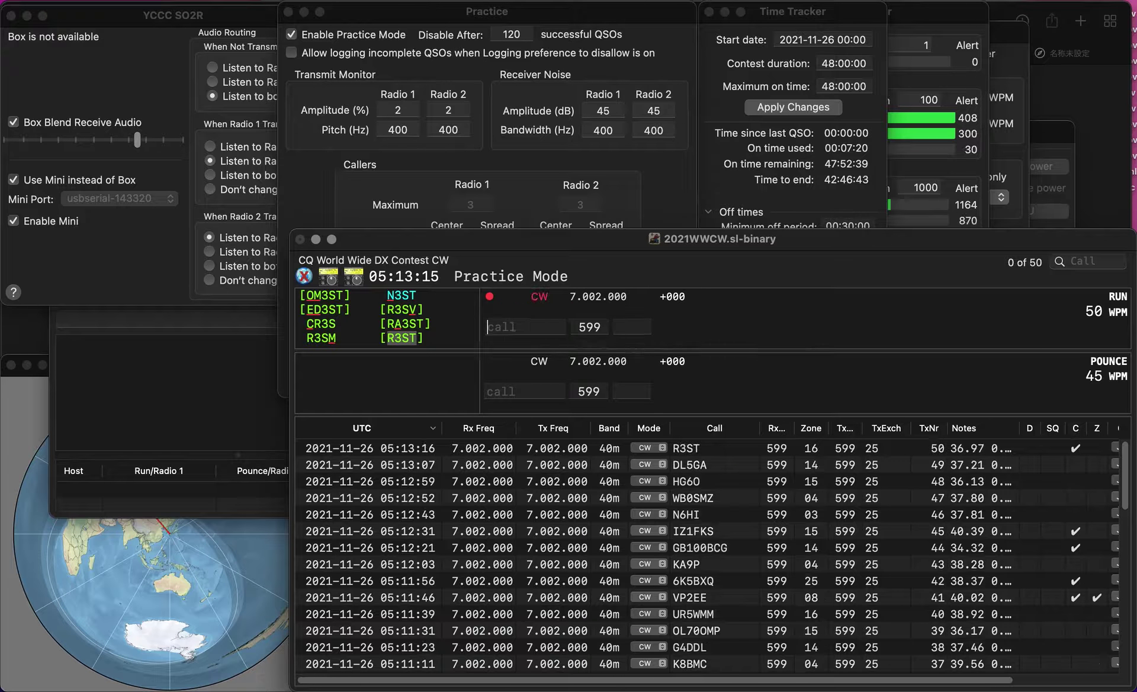
Enter the caller, correct the callsign to PC3T and log the run contact with report 599 and zone 14.
{"action": "type", "text": "PC2T"}
{"action": "key", "text": "space"}
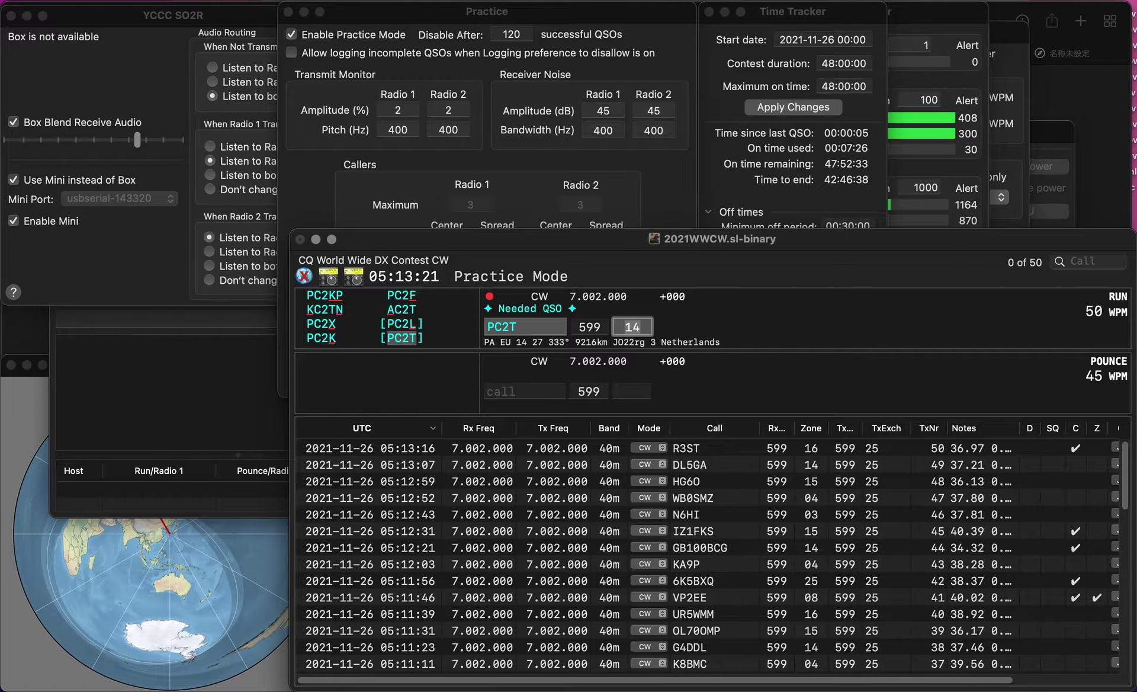
{"action": "key", "text": "Tab"}
{"action": "key", "text": "Left"}
{"action": "key", "text": "BackSpace"}
{"action": "type", "text": "3"}
{"action": "key", "text": "Return"}
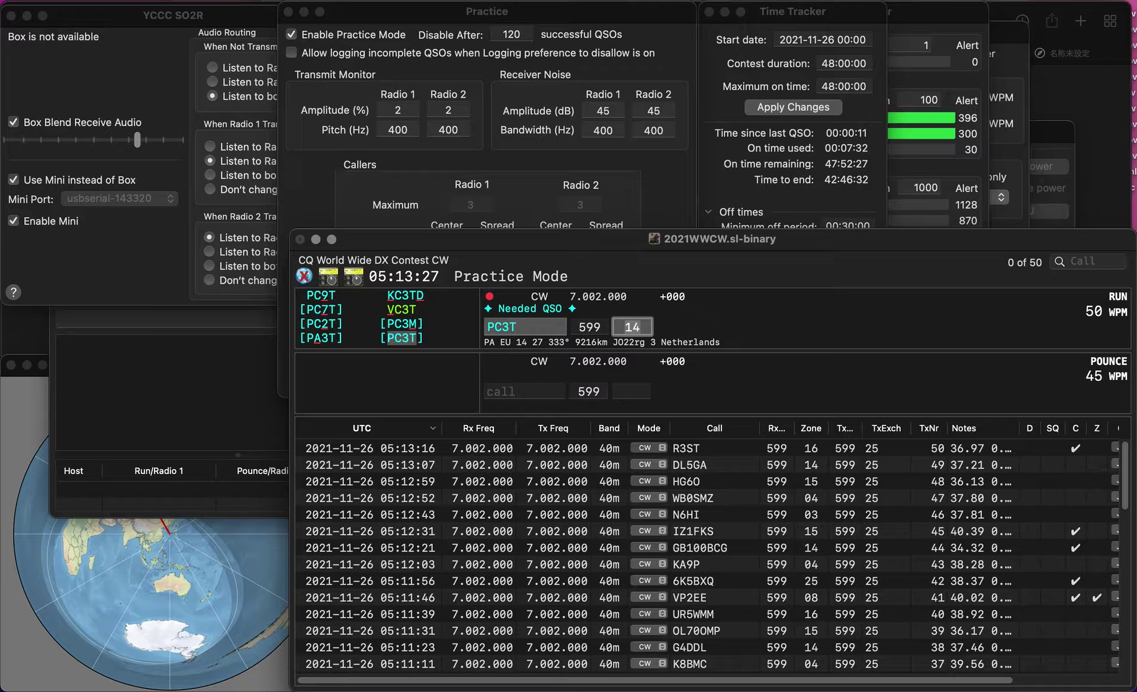
{"action": "key", "text": "Return"}
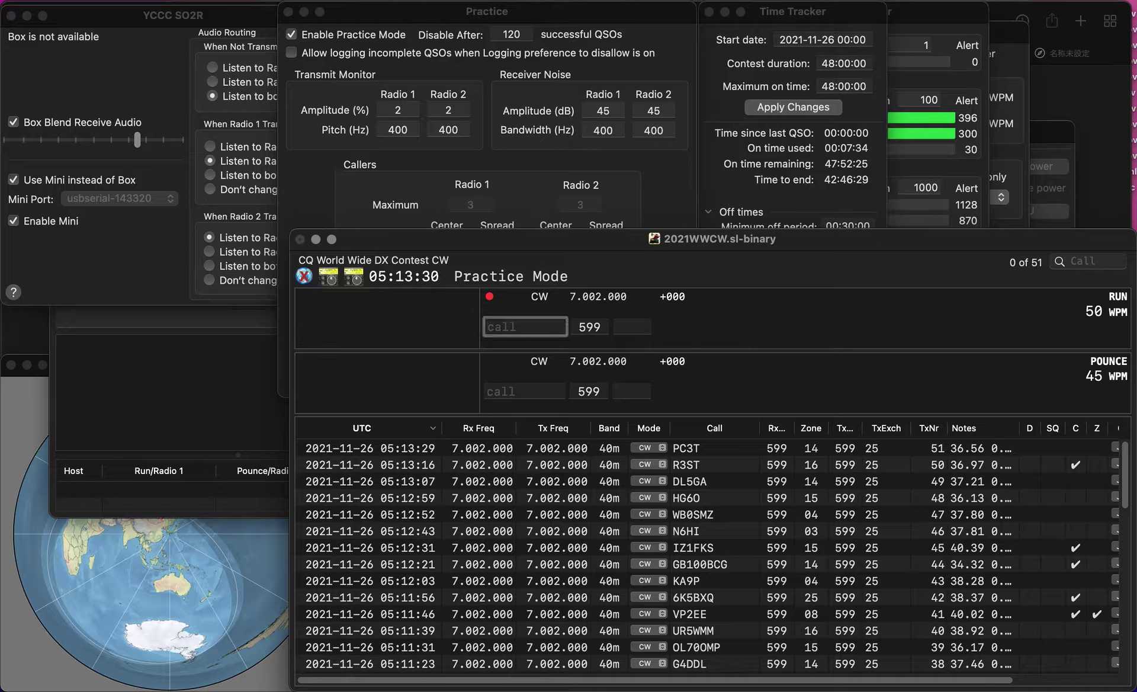
{"action": "type", "text": "KIK7XNF"}
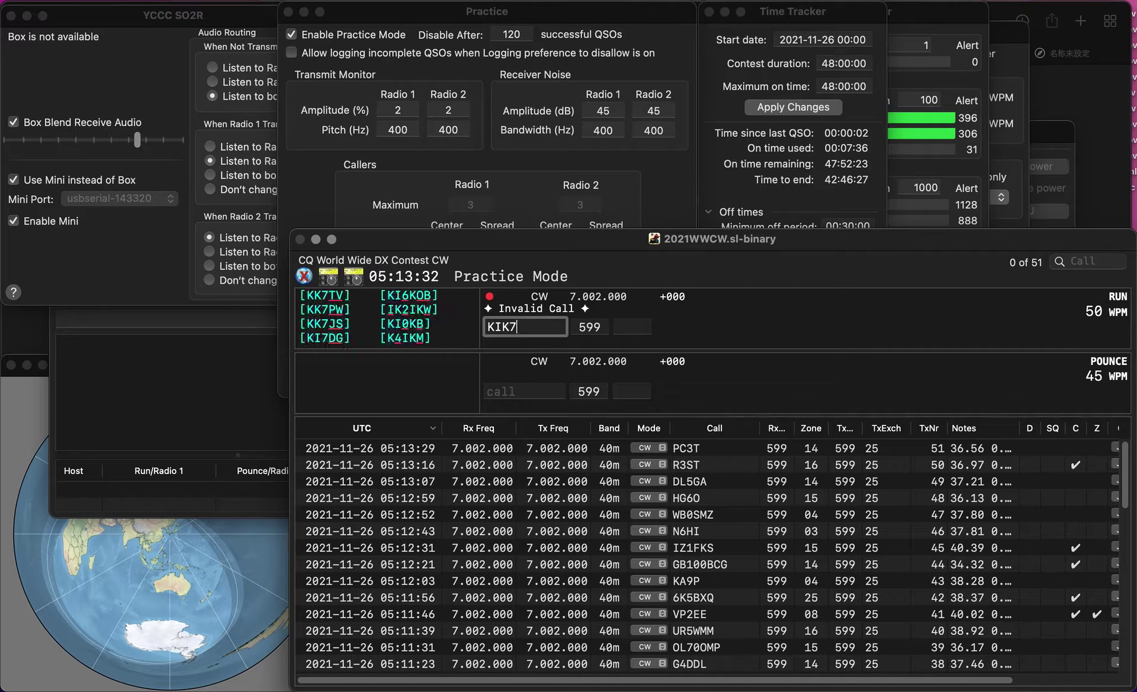
{"action": "key", "text": "Home"}
{"action": "key", "text": "Delete"}
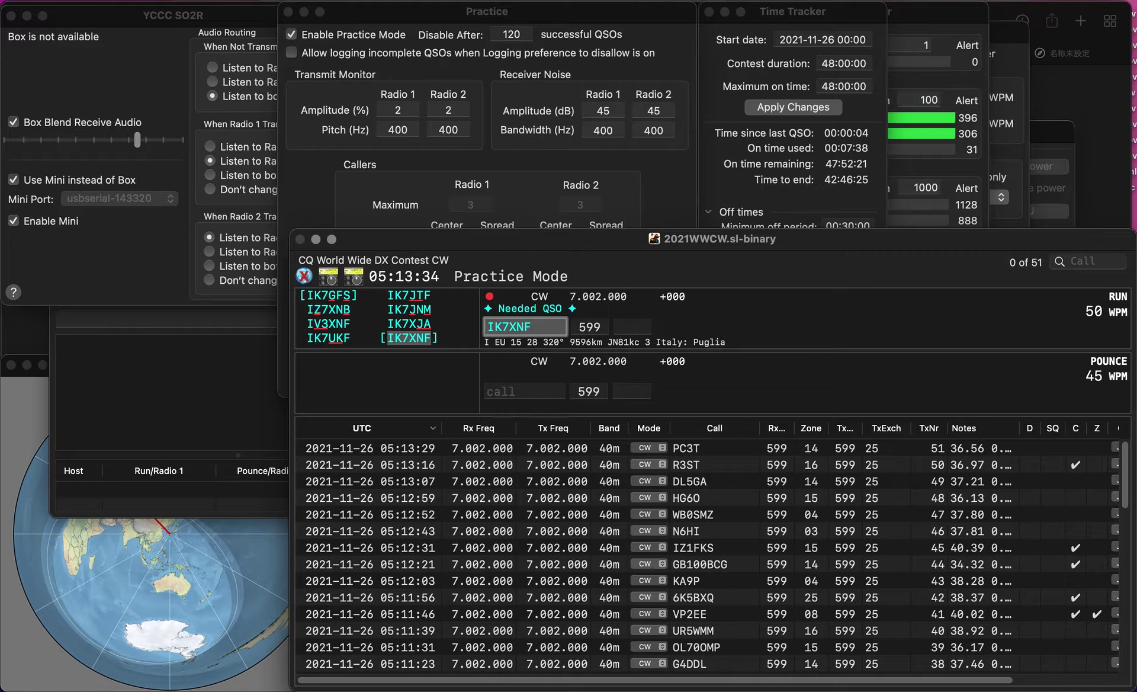
{"action": "key", "text": "Return"}
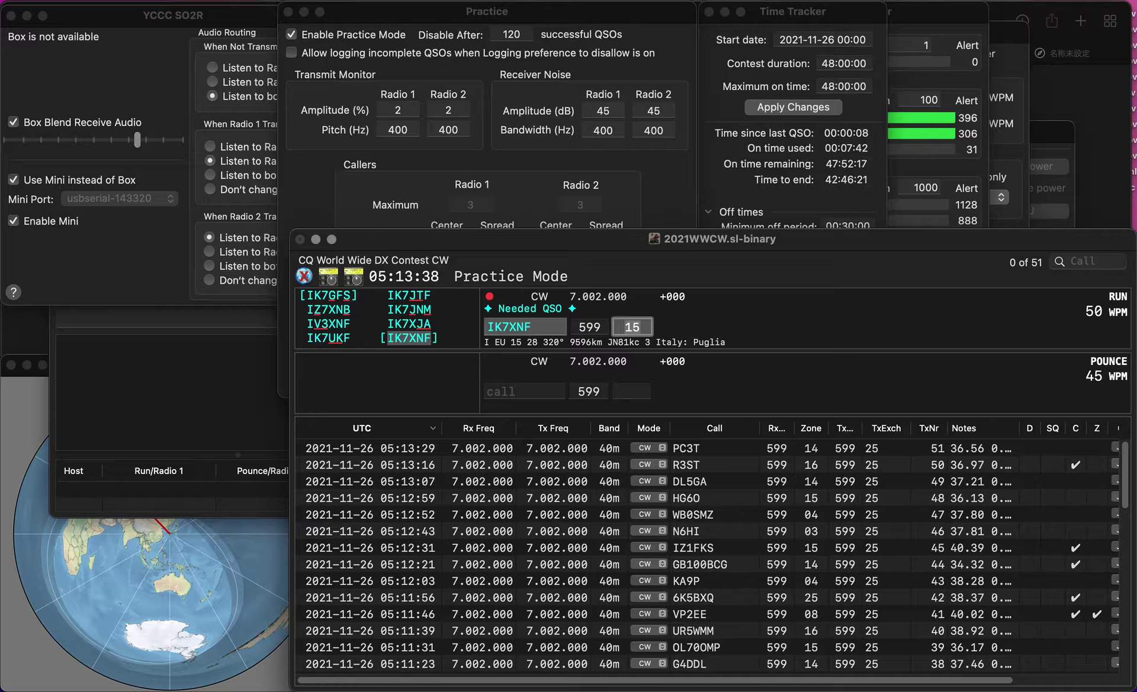
{"action": "key", "text": "Return"}
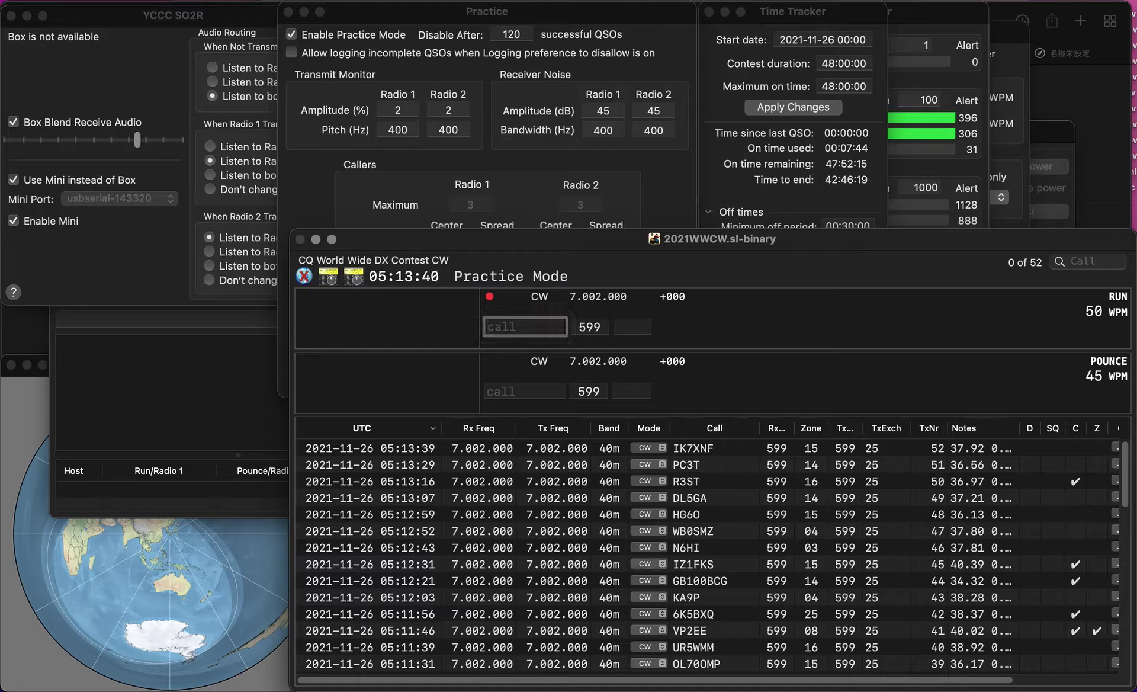
{"action": "type", "text": "K4C"}
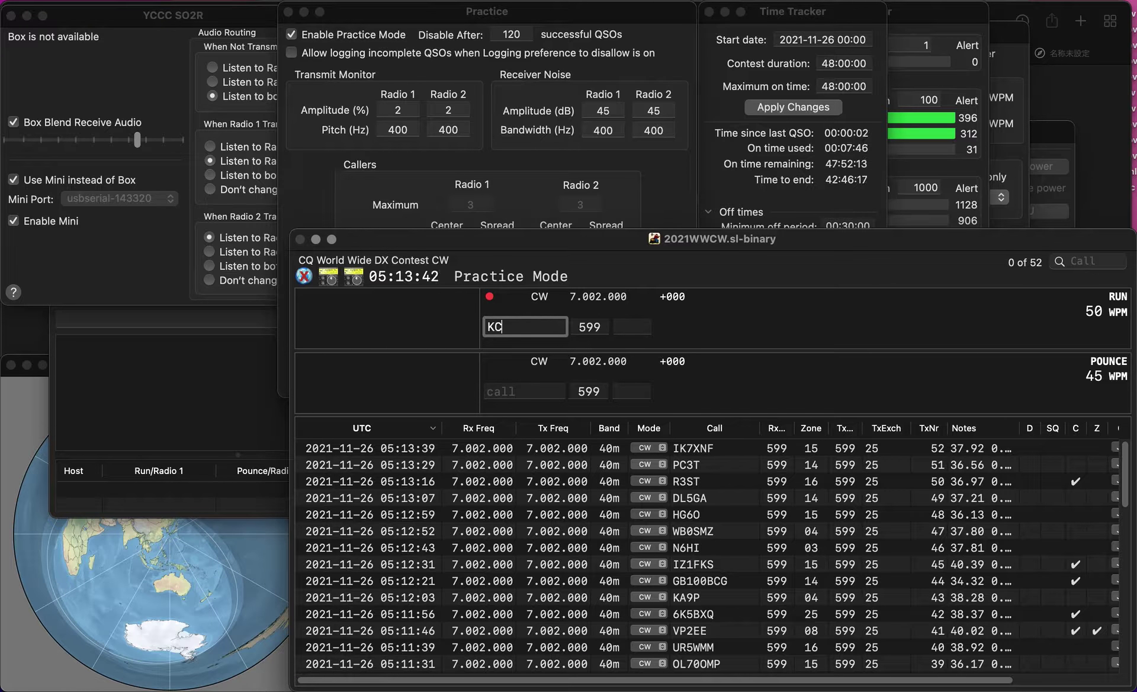
{"action": "type", "text": "UL"}
{"action": "key", "text": "Left"}
{"action": "key", "text": "Left"}
{"action": "key", "text": "Left"}
{"action": "type", "text": "4"}
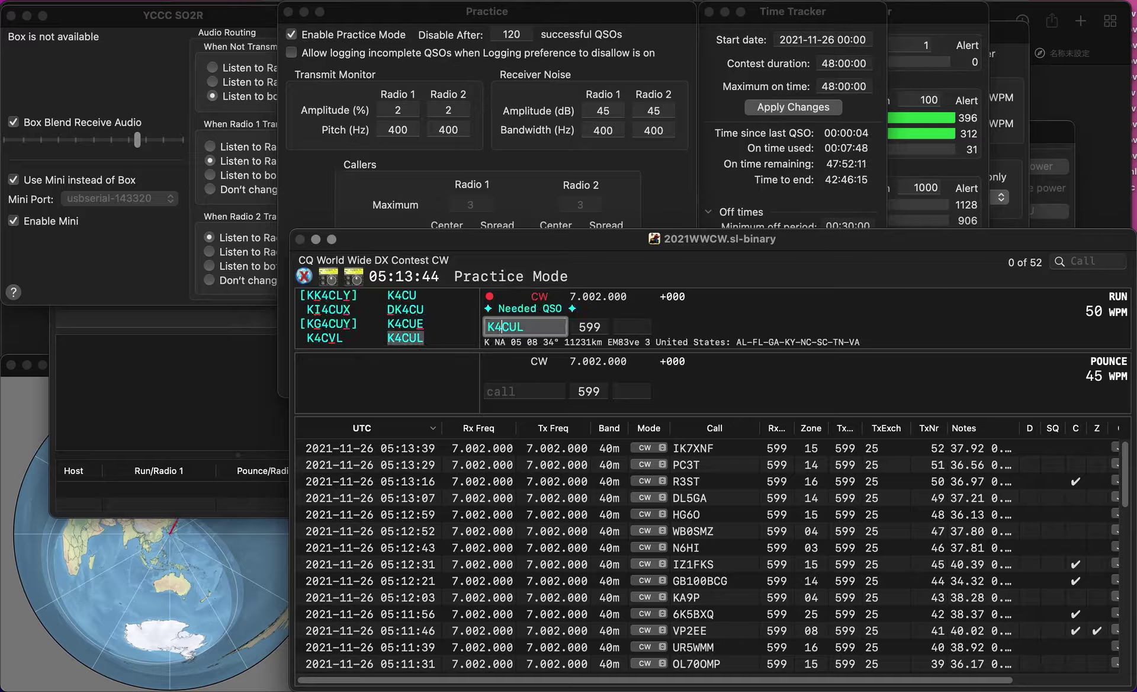
{"action": "key", "text": "Return"}
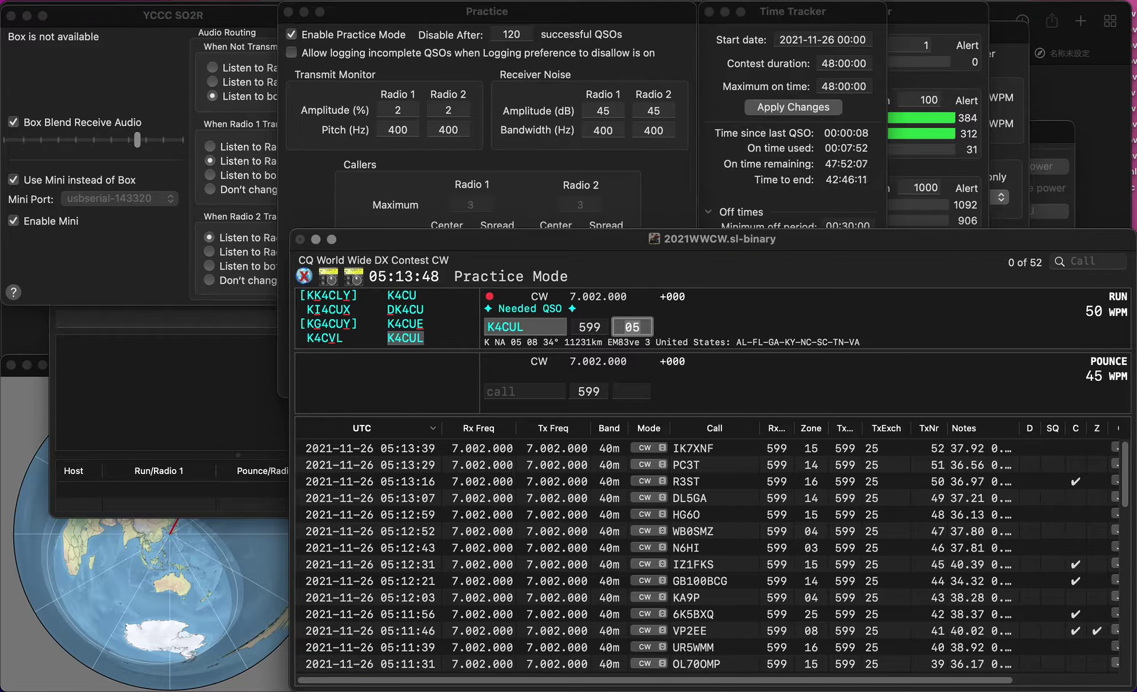
{"action": "key", "text": "Return"}
{"action": "type", "text": "EA1ANB"}
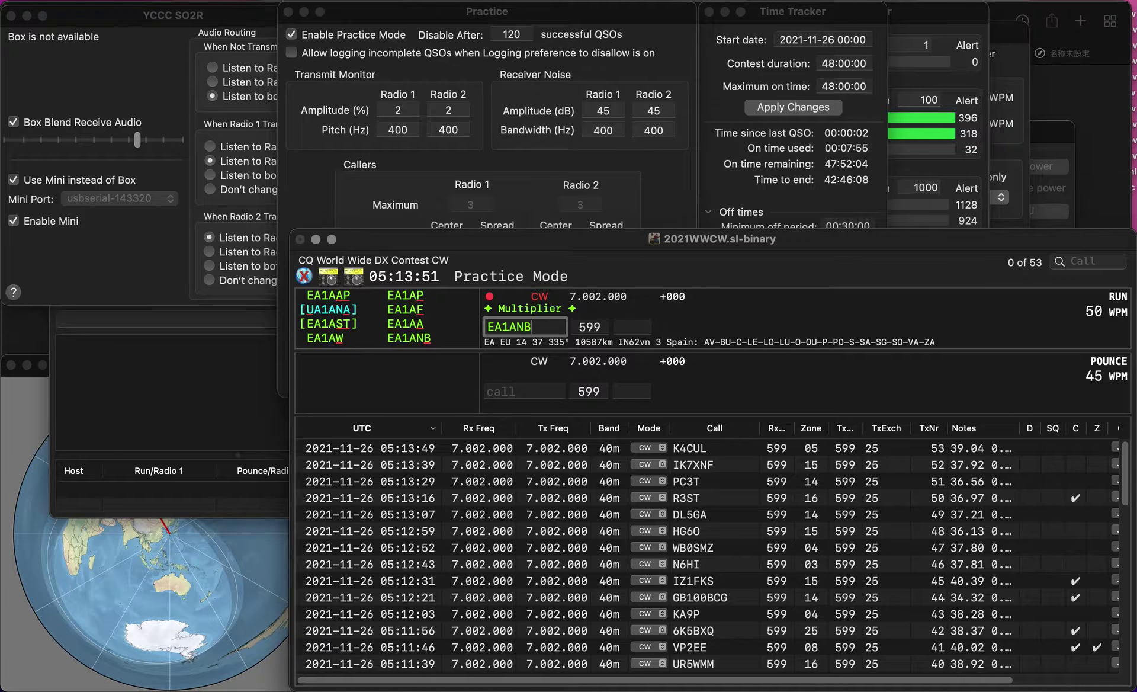
{"action": "key", "text": "Return"}
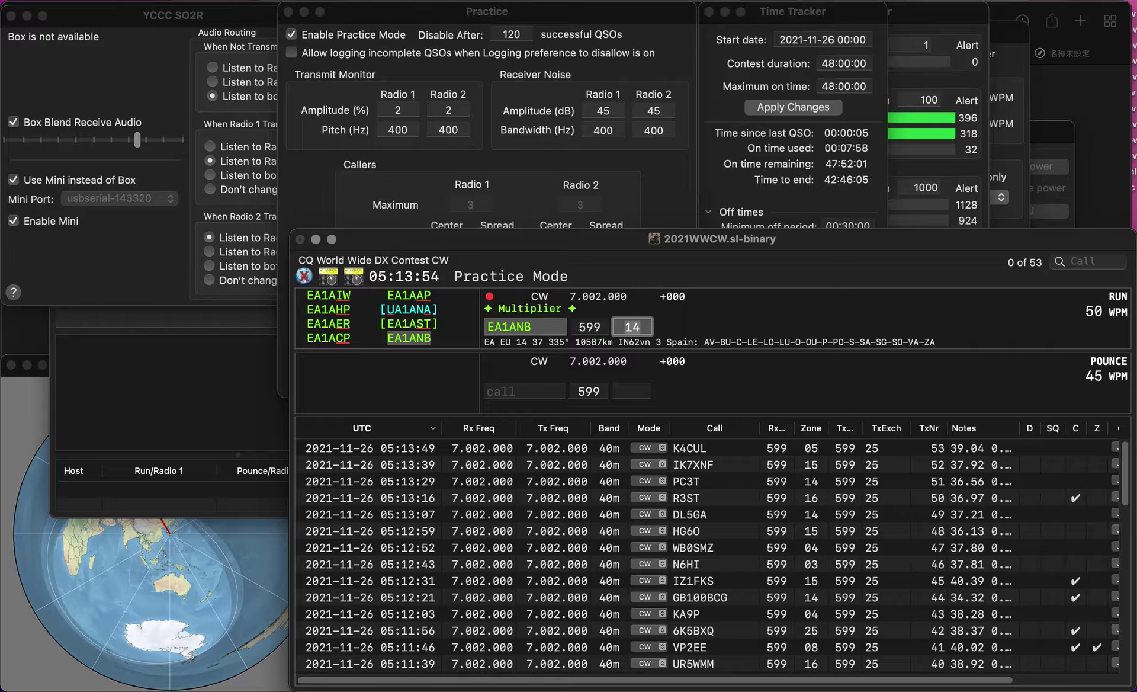
{"action": "key", "text": "Return"}
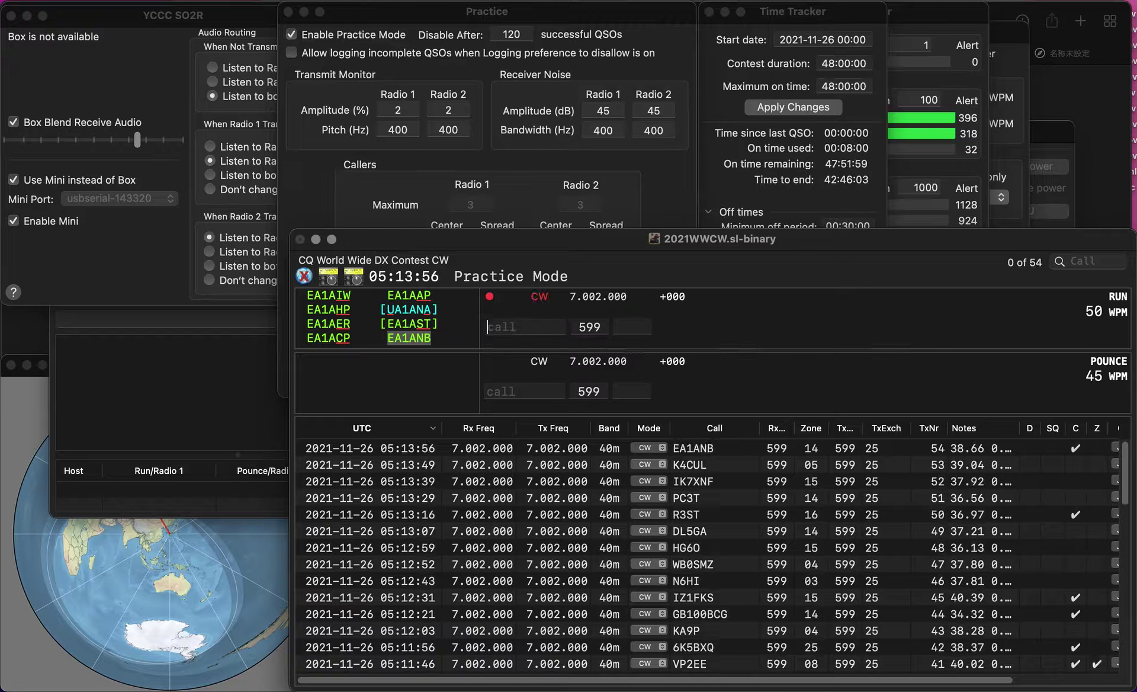
{"action": "type", "text": "OT1V"}
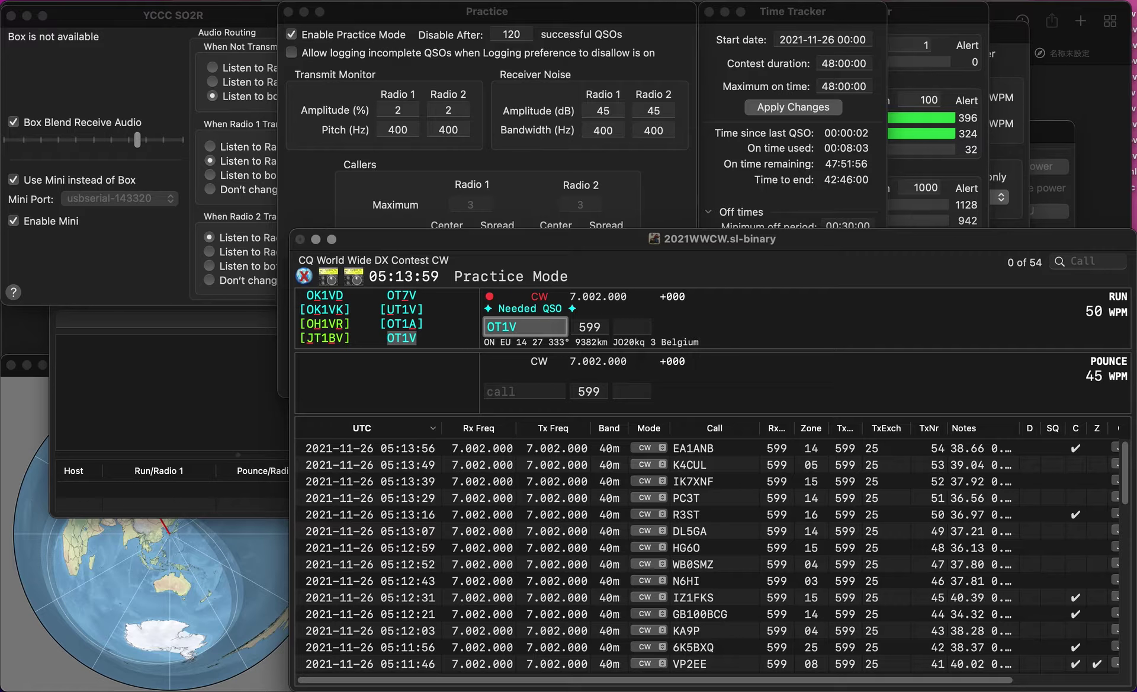
{"action": "key", "text": "Return"}
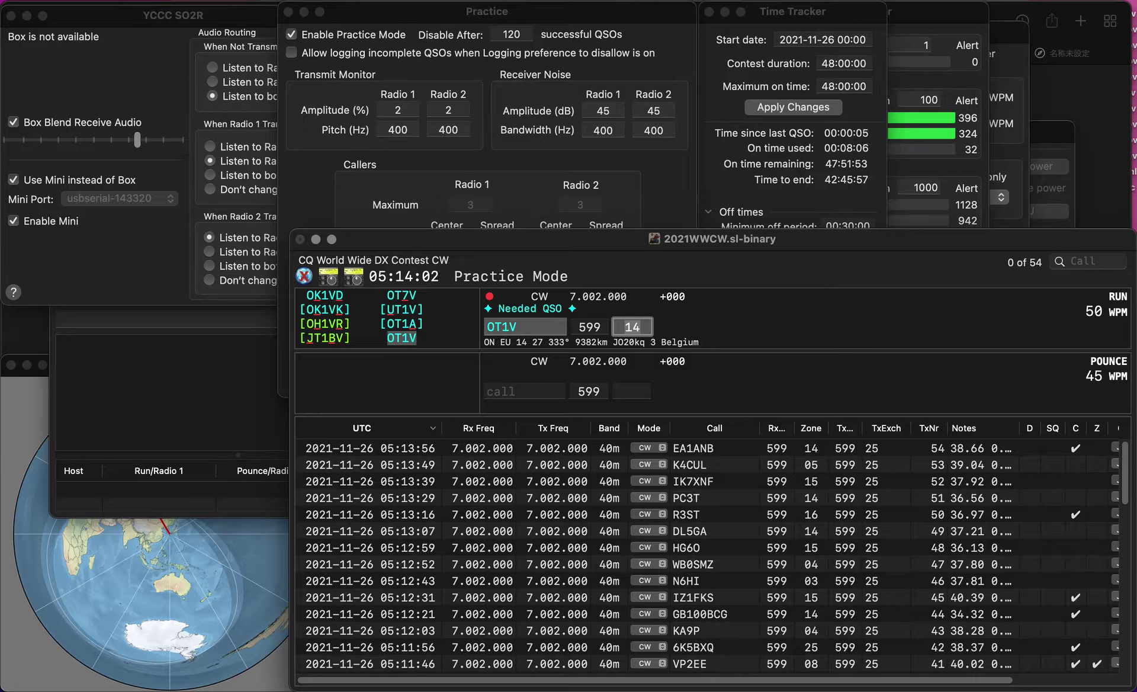
{"action": "key", "text": "Return"}
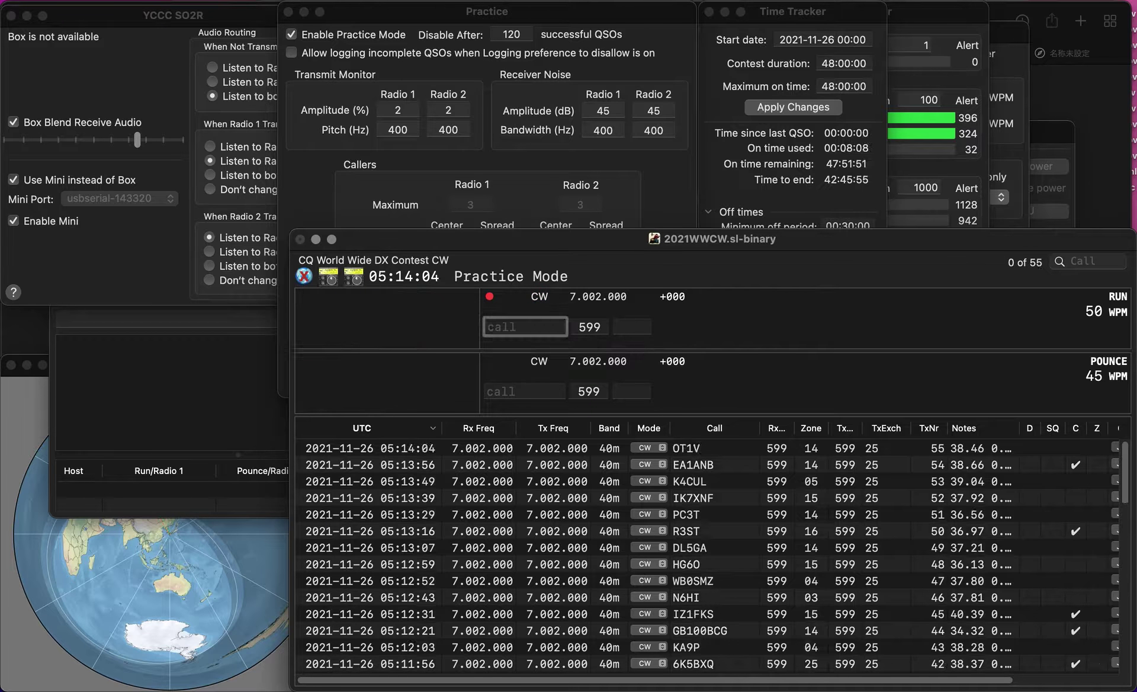
{"action": "type", "text": "JI1G"}
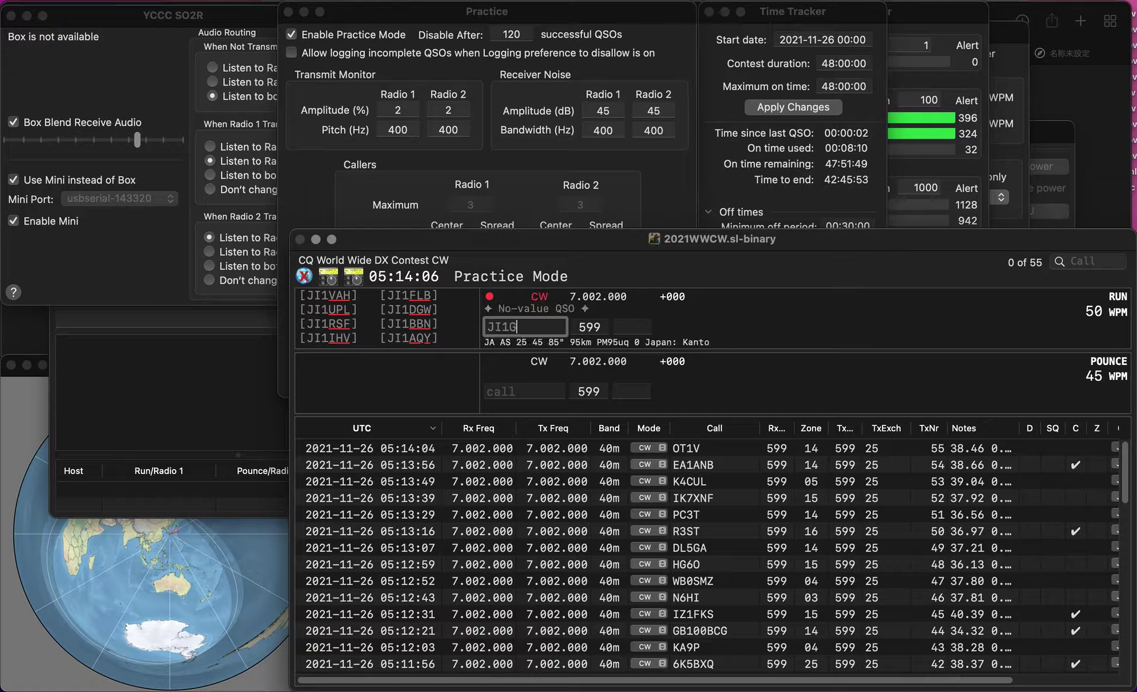
{"action": "type", "text": "KR"}
{"action": "key", "text": "Left"}
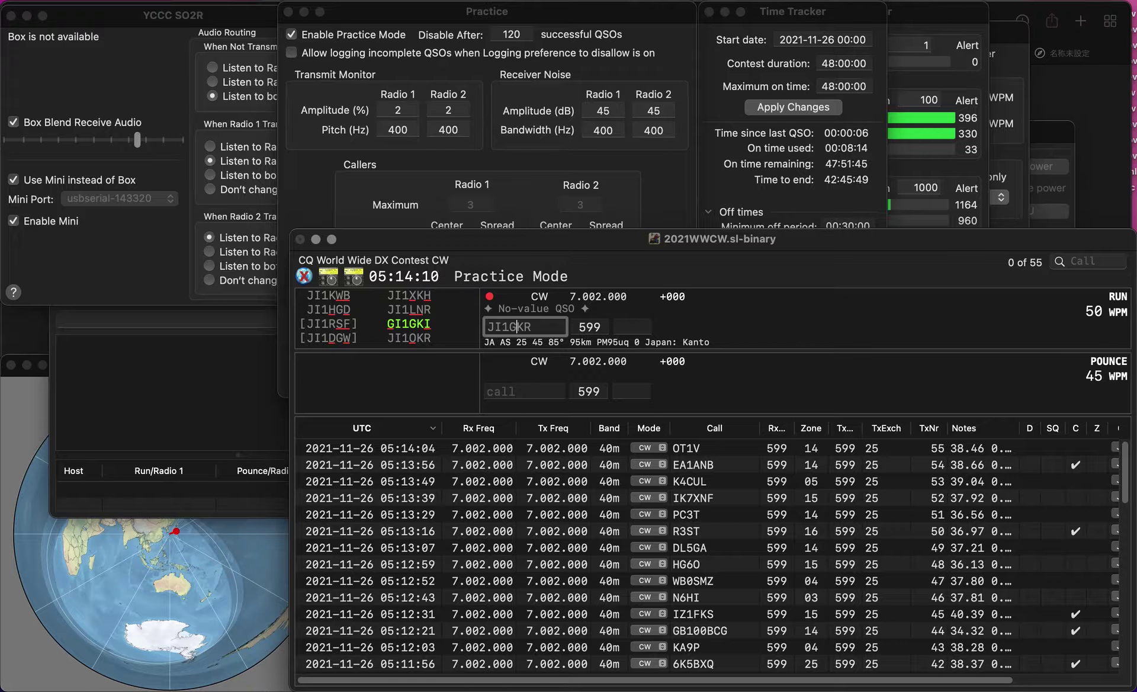
{"action": "key", "text": "BackSpace"}
{"action": "type", "text": "O"}
{"action": "key", "text": "Return"}
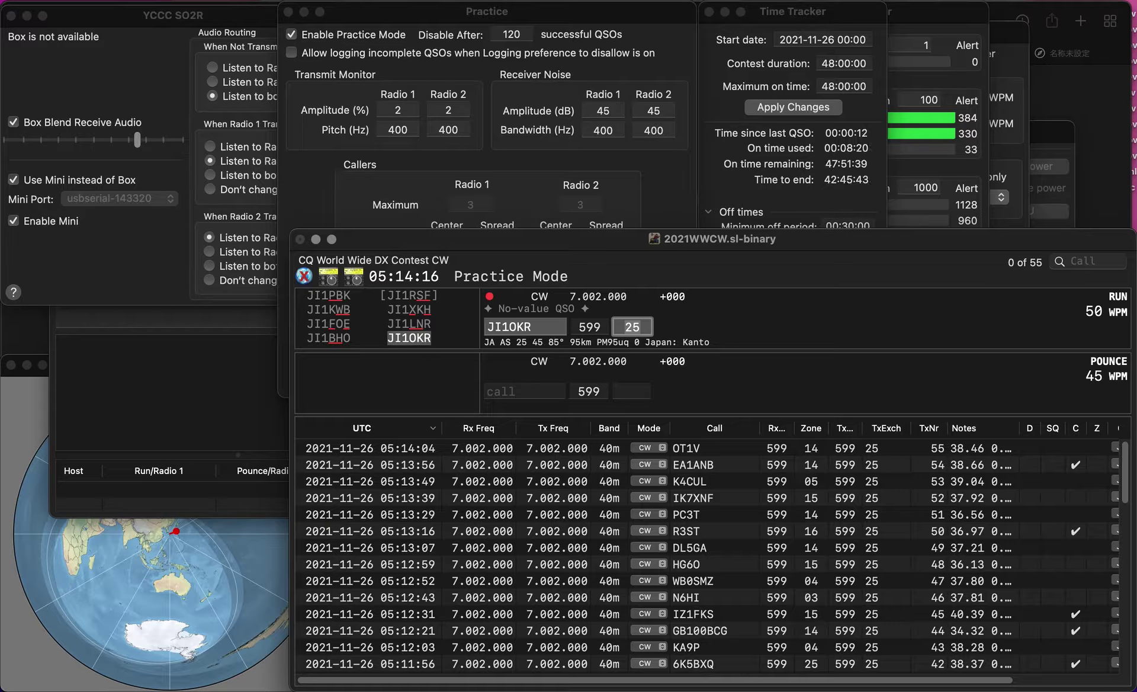
{"action": "key", "text": "Return"}
{"action": "type", "text": "SV9JI"}
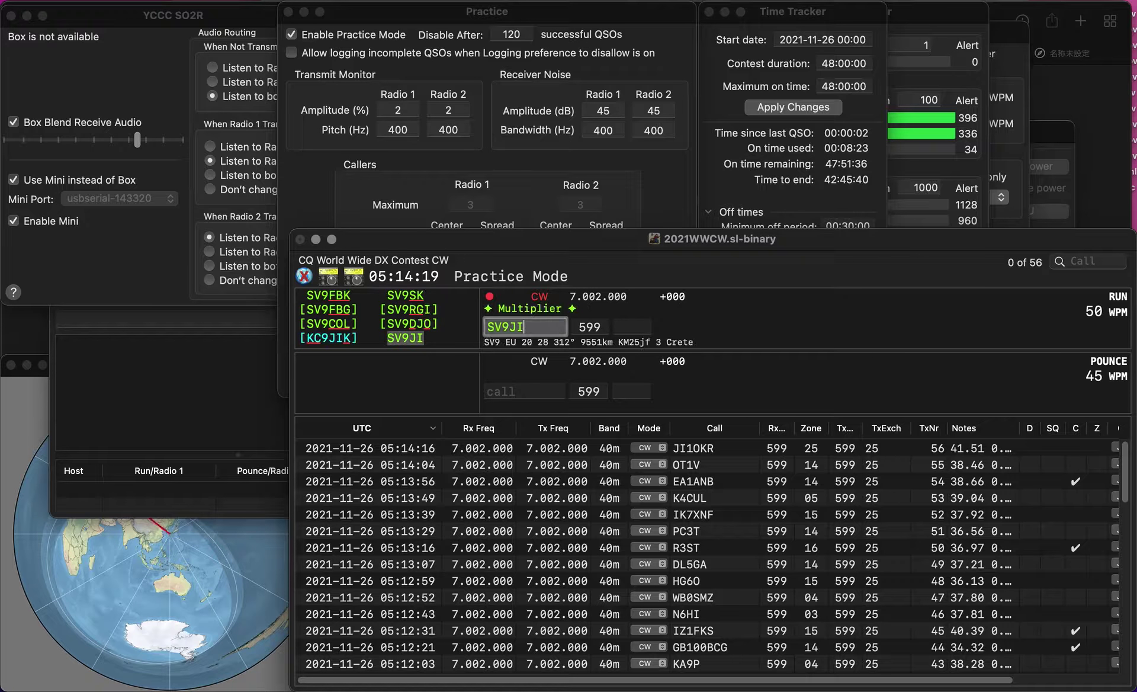
{"action": "key", "text": "Return"}
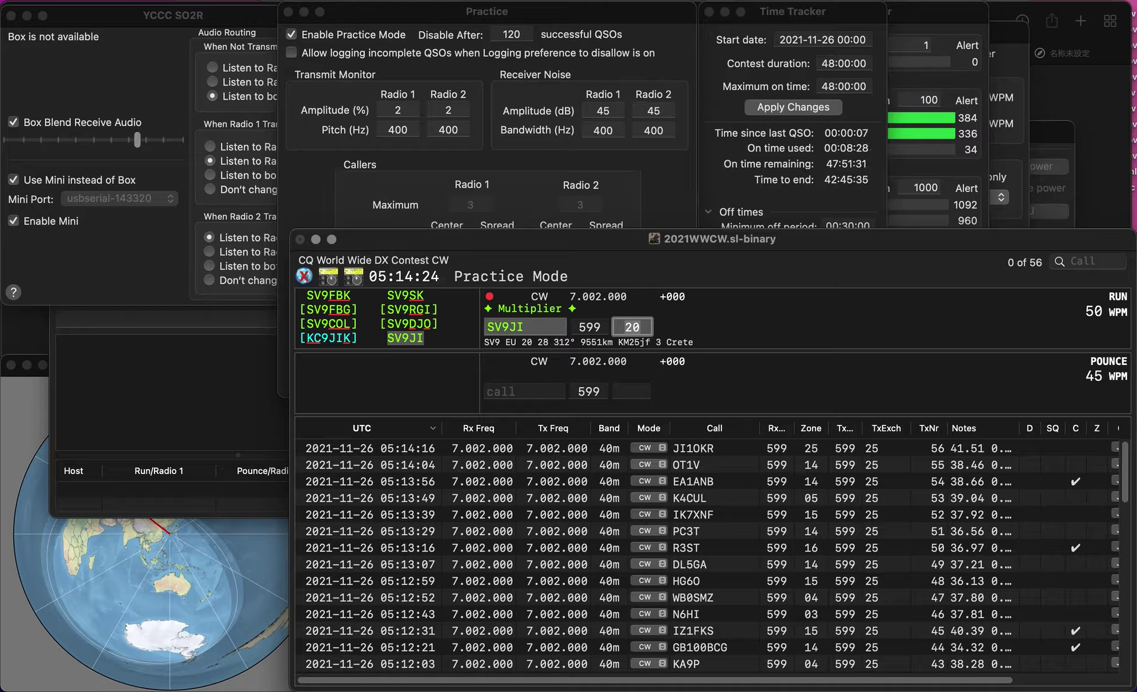
{"action": "key", "text": "Return"}
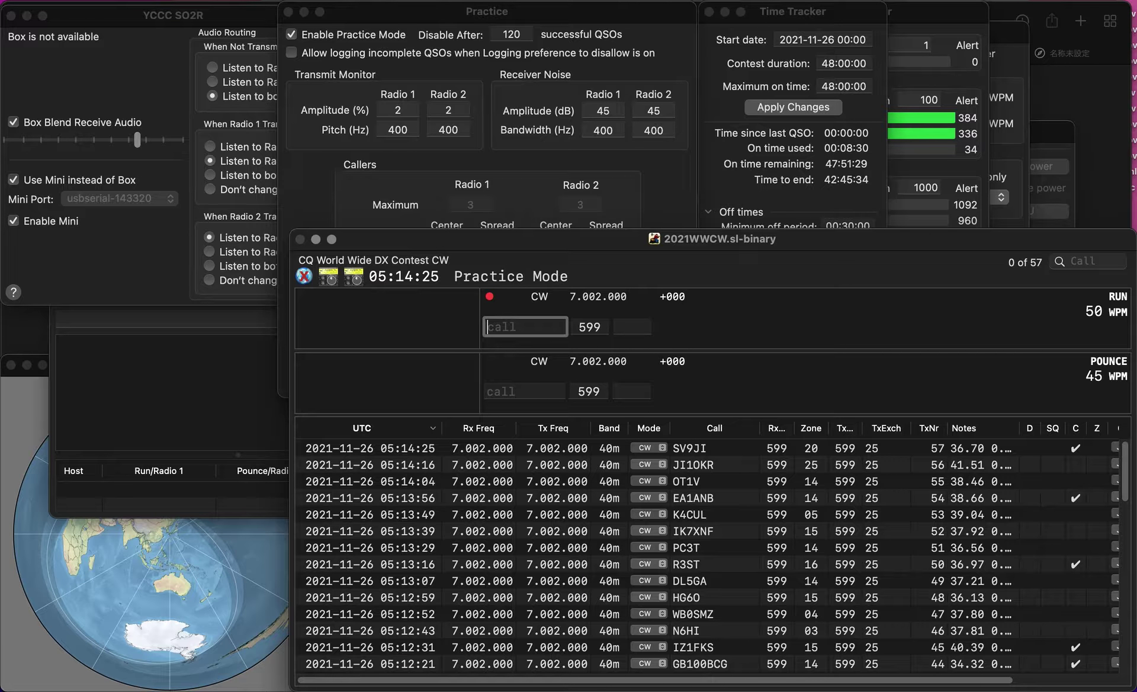
{"action": "type", "text": "TAM"}
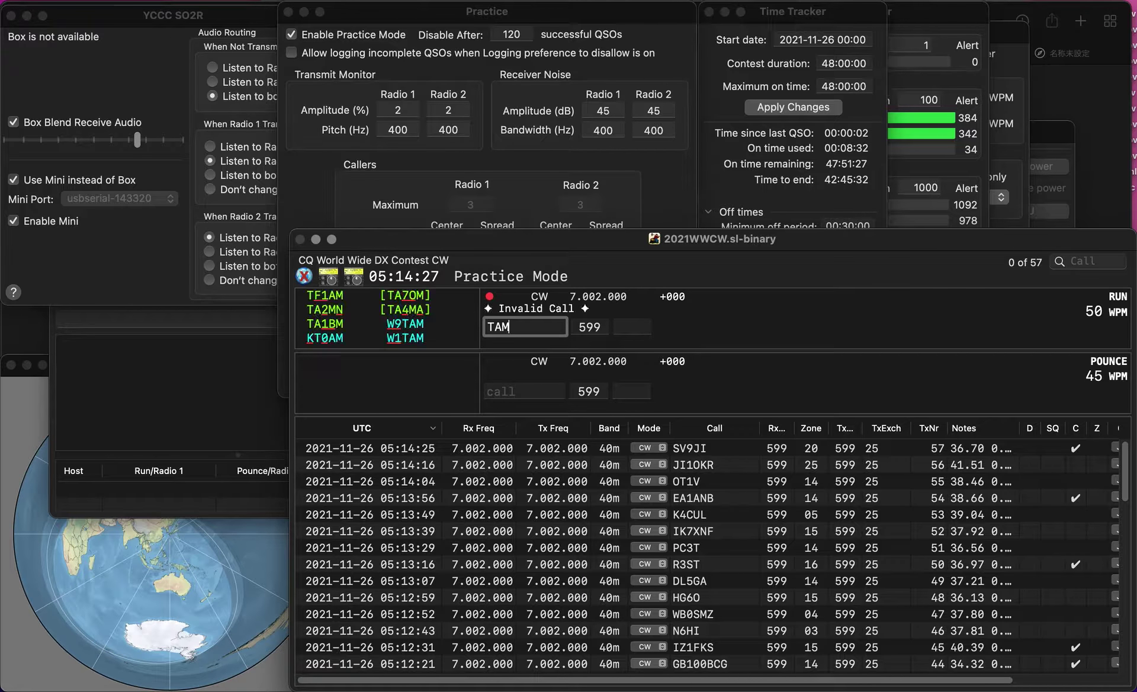
{"action": "left_click", "coordinate": [486, 327]}
{"action": "type", "text": "W1"}
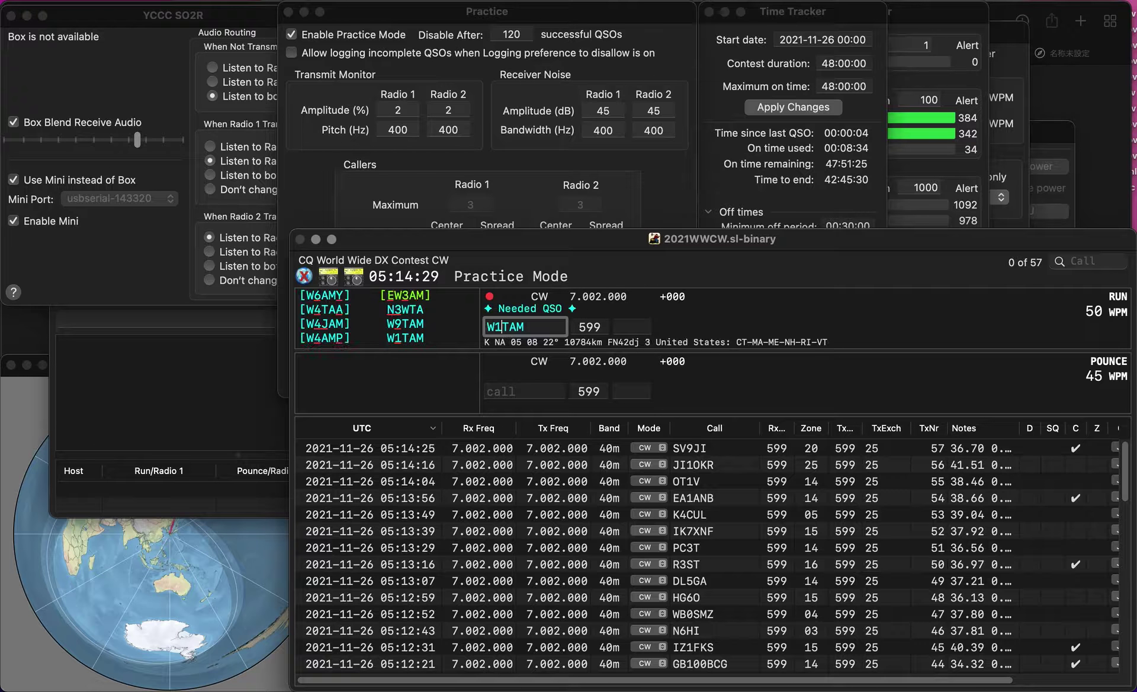
{"action": "key", "text": "space"}
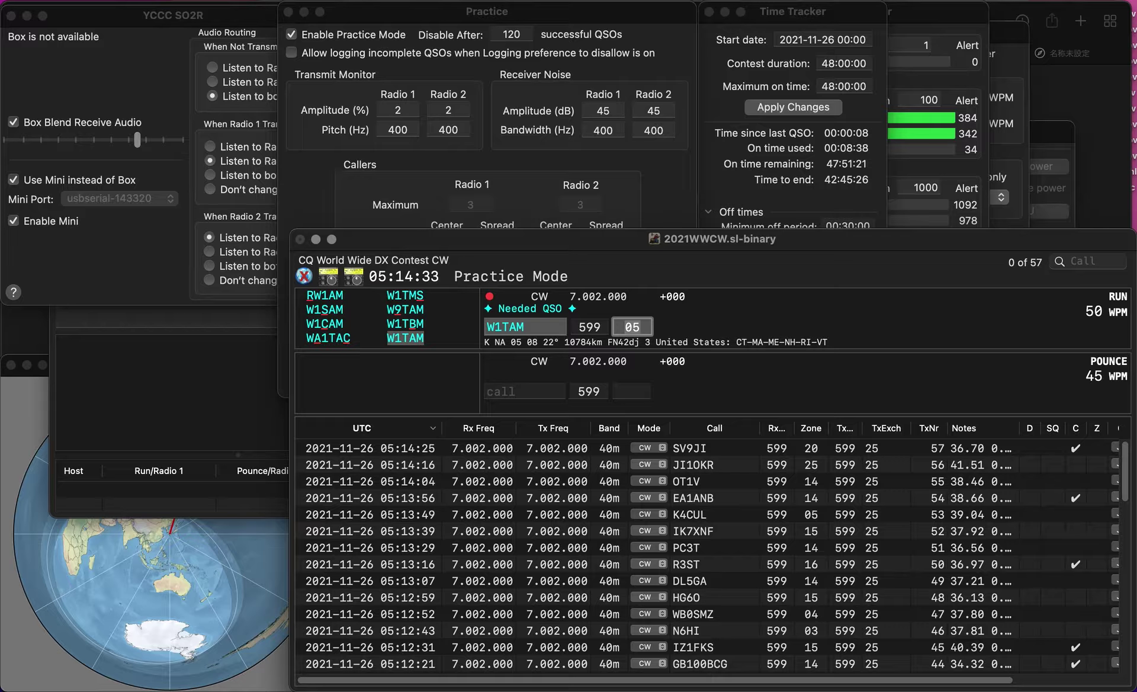
{"action": "key", "text": "Return"}
Enter the caller, correct the callsign to IK1PMR and log the run contact with report 599 and zone 15.
{"action": "type", "text": "IK1GMR"}
{"action": "left_click", "coordinate": [517, 326]}
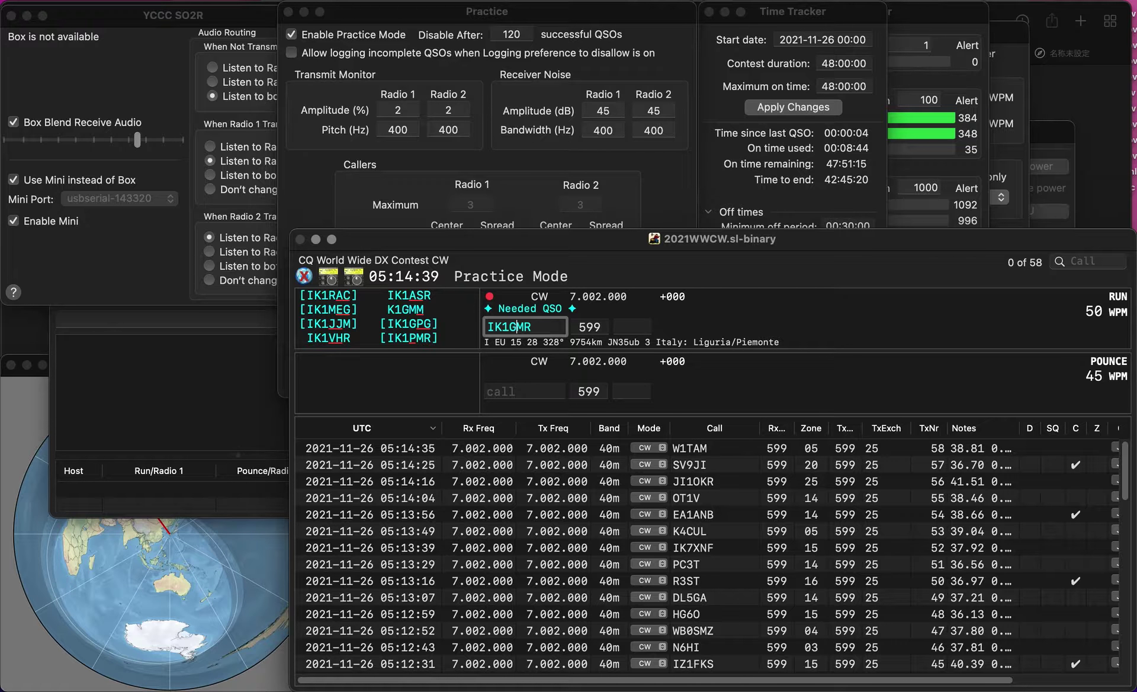
{"action": "key", "text": "BackSpace"}
{"action": "type", "text": "P"}
{"action": "key", "text": "Return"}
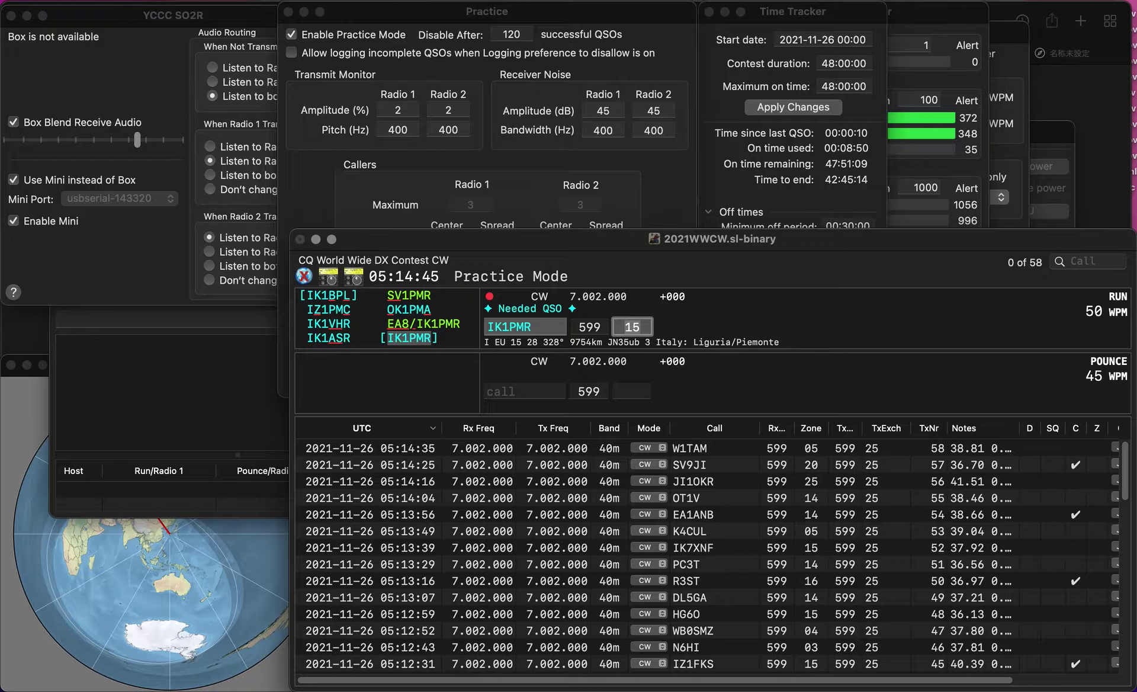
{"action": "key", "text": "Return"}
{"action": "type", "text": "OM"}
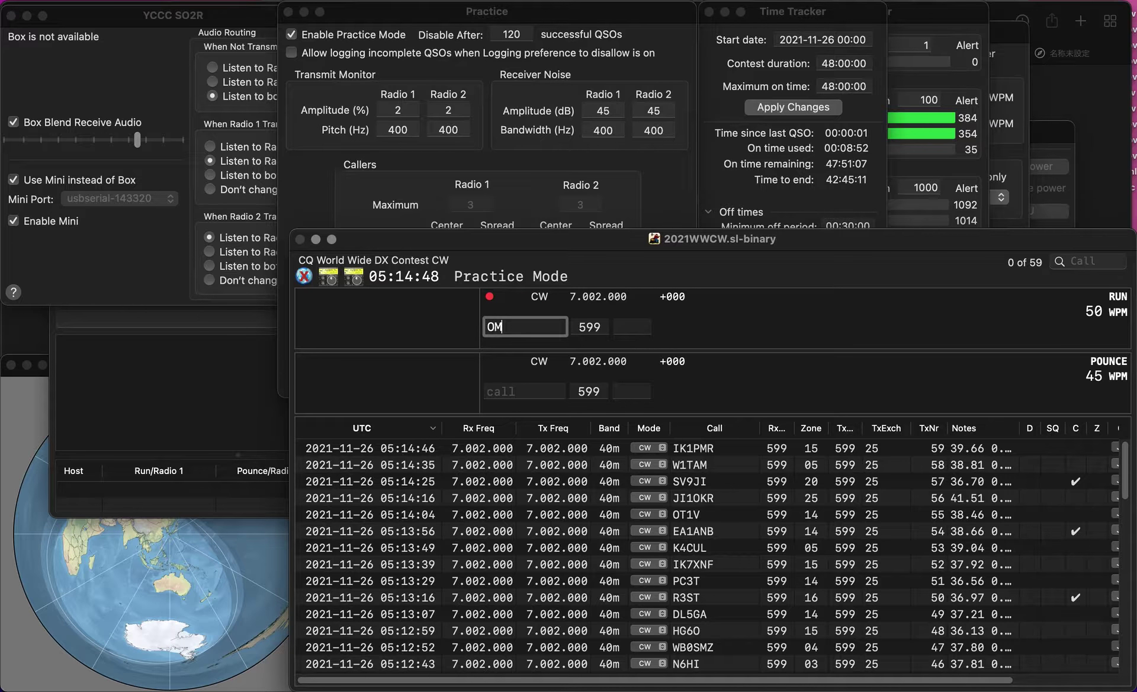
{"action": "type", "text": "5NA"}
{"action": "key", "text": "Return"}
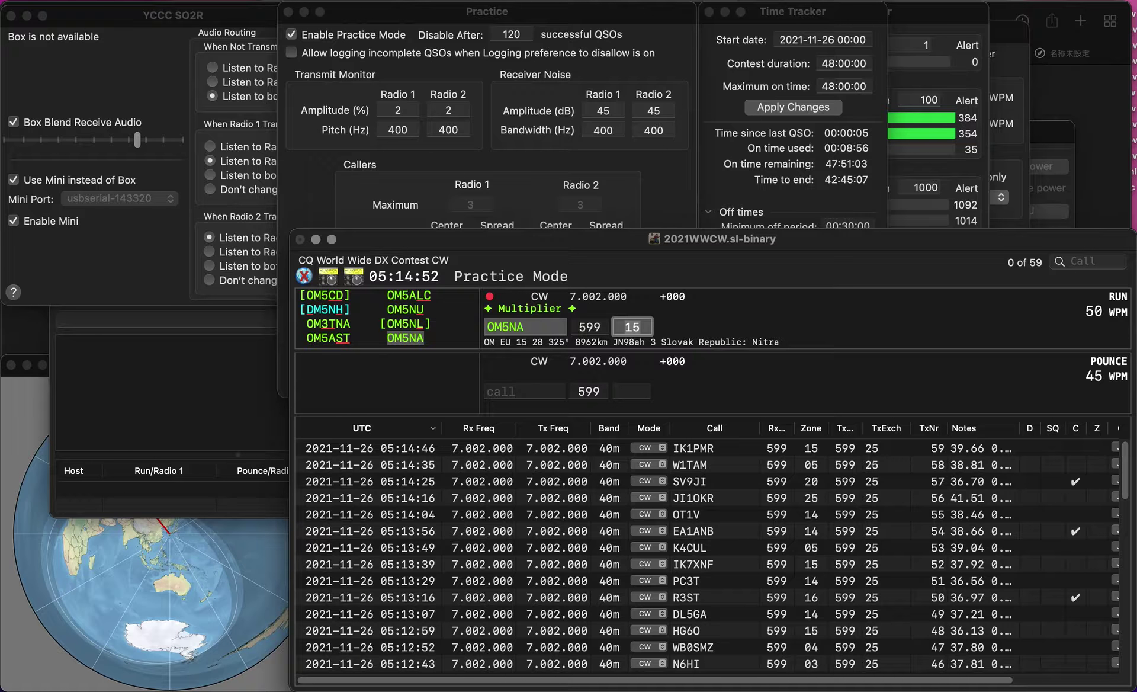
{"action": "key", "text": "Return"}
{"action": "type", "text": "K6MYC"}
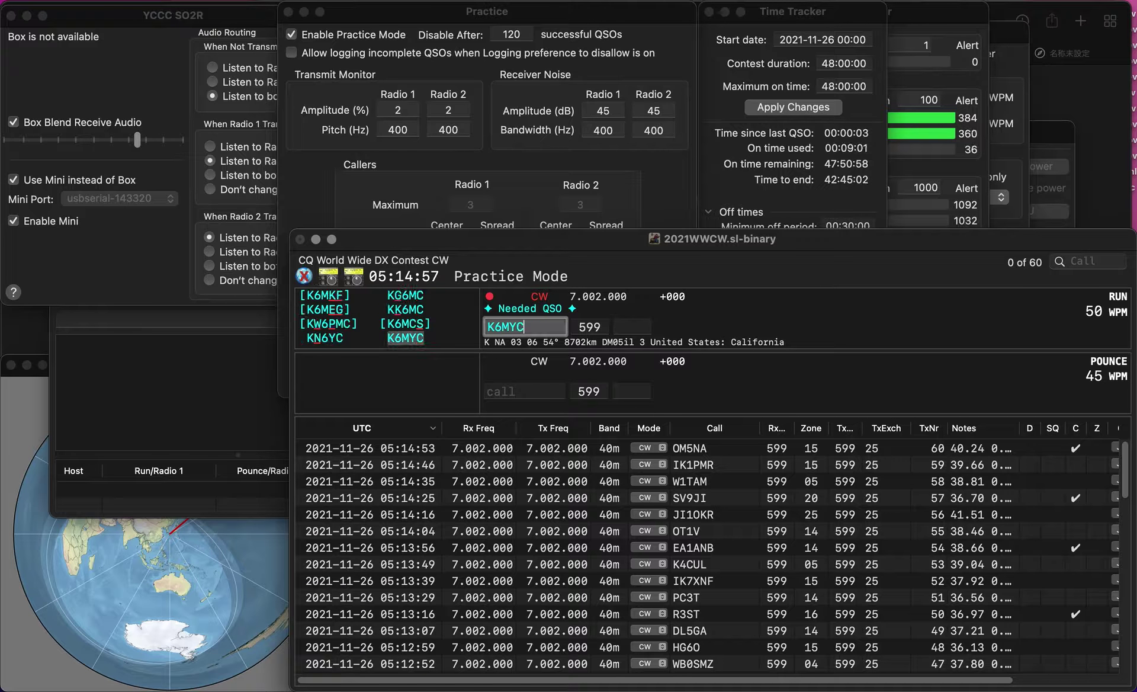
{"action": "key", "text": "Return"}
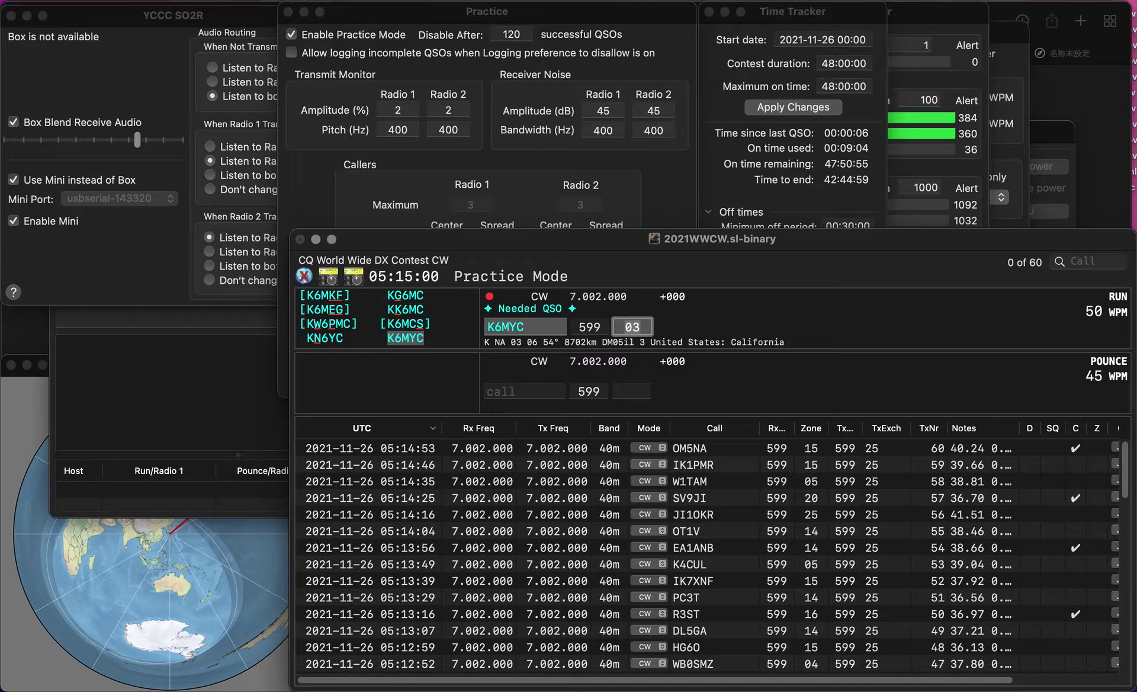
{"action": "key", "text": "Return"}
{"action": "type", "text": "N"}
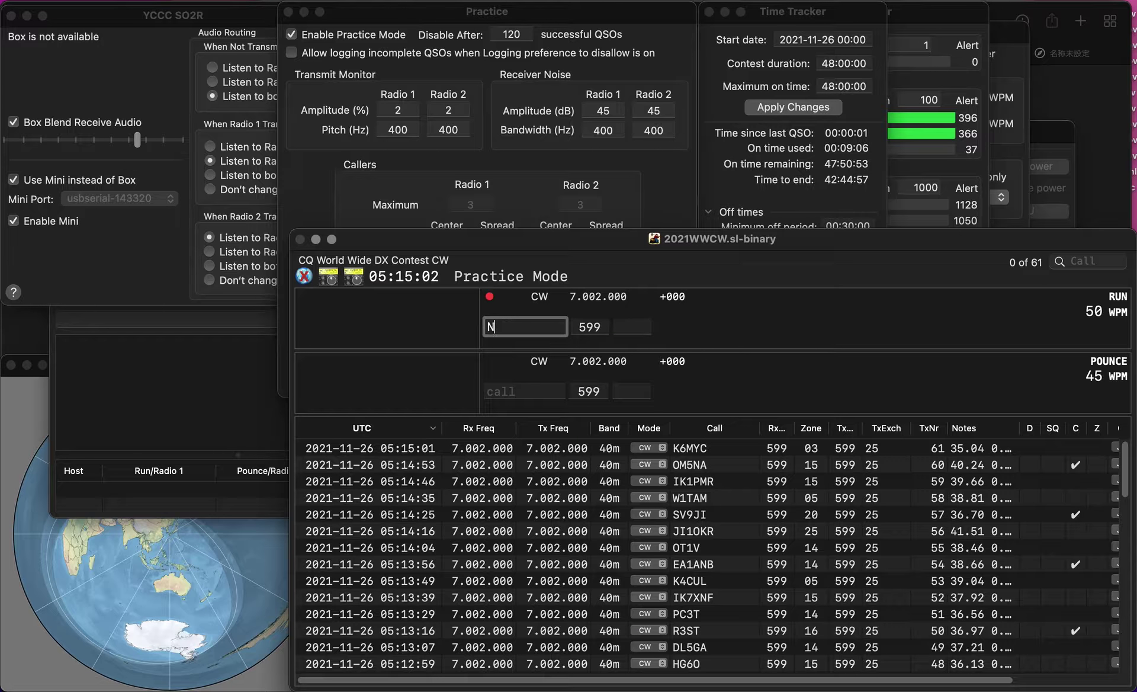
{"action": "type", "text": "0GN"}
{"action": "key", "text": "space"}
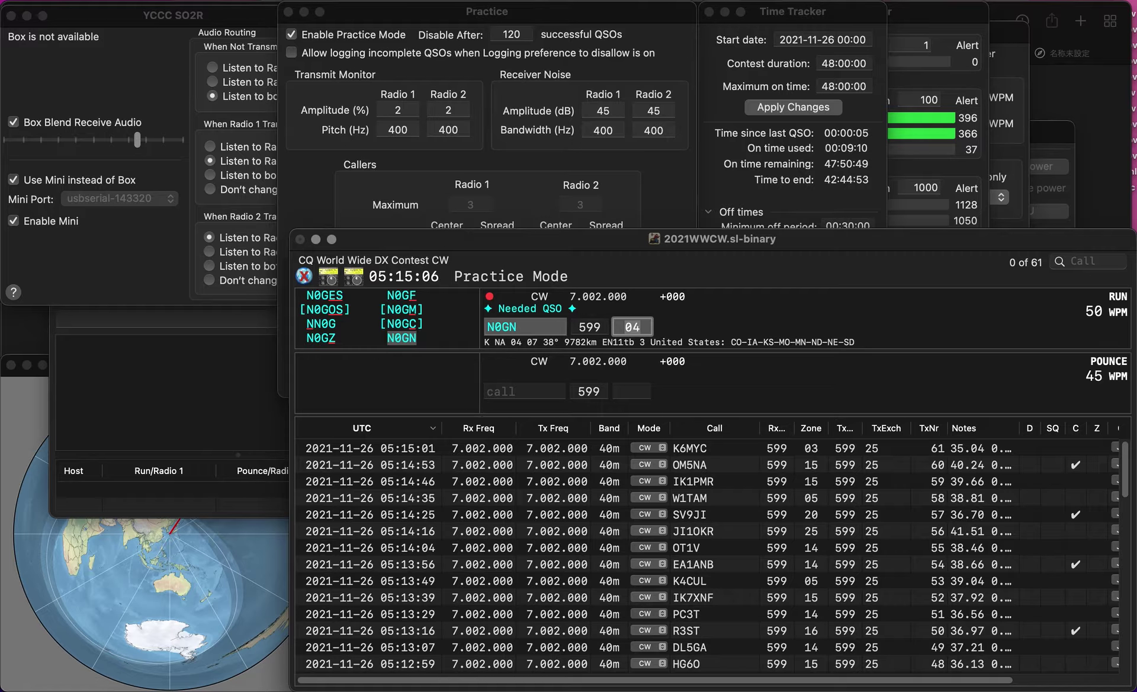
{"action": "key", "text": "Return"}
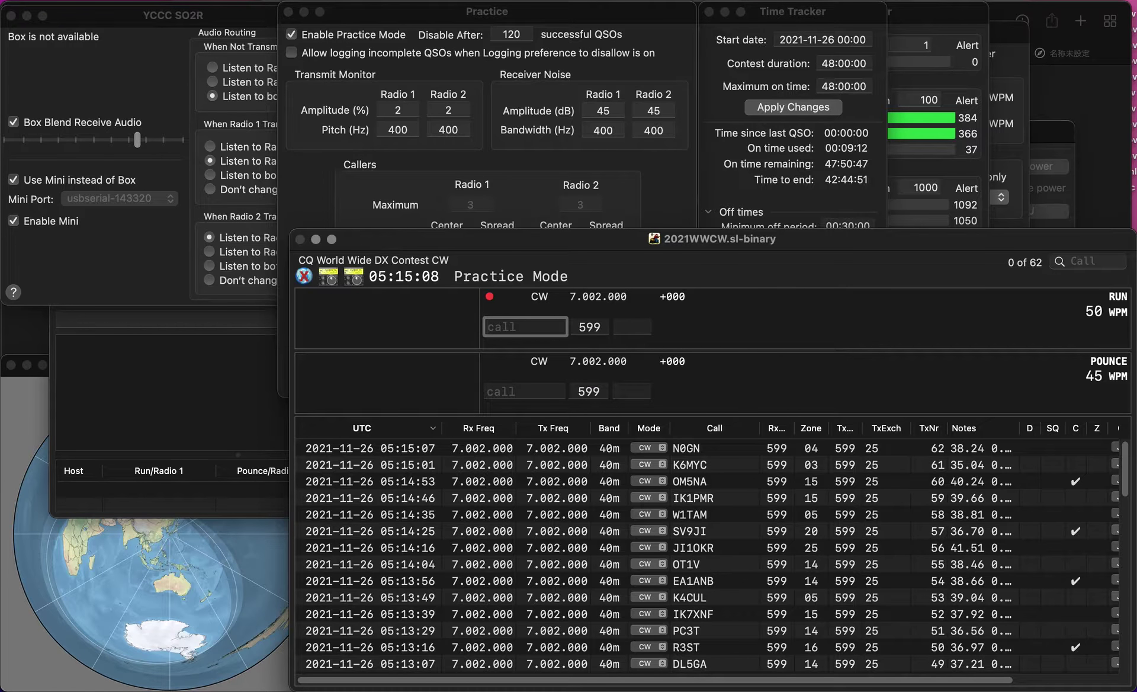
{"action": "type", "text": "JH"}
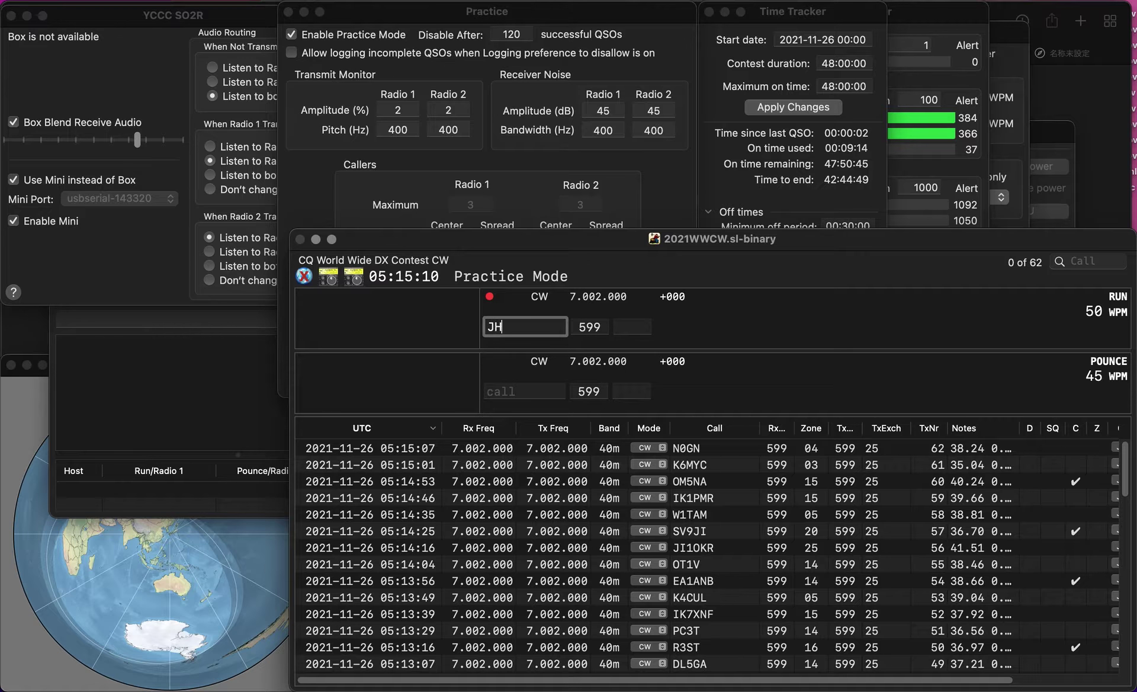
{"action": "type", "text": "1DXM"}
{"action": "key", "text": "Return"}
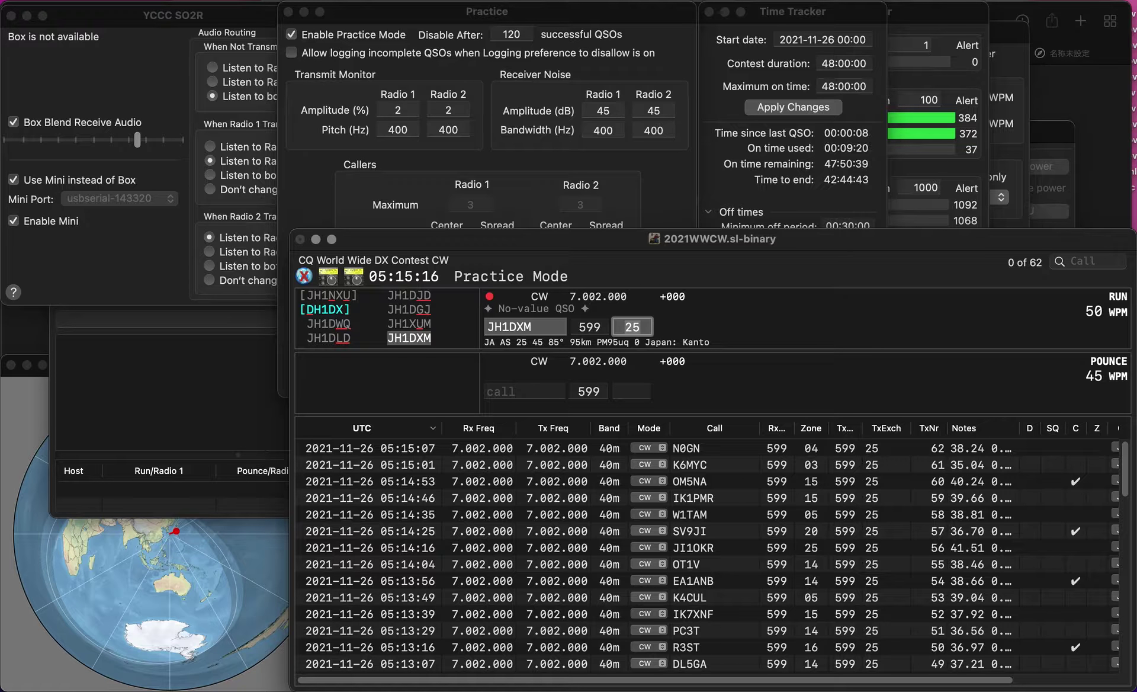
{"action": "key", "text": "Return"}
{"action": "type", "text": "N"}
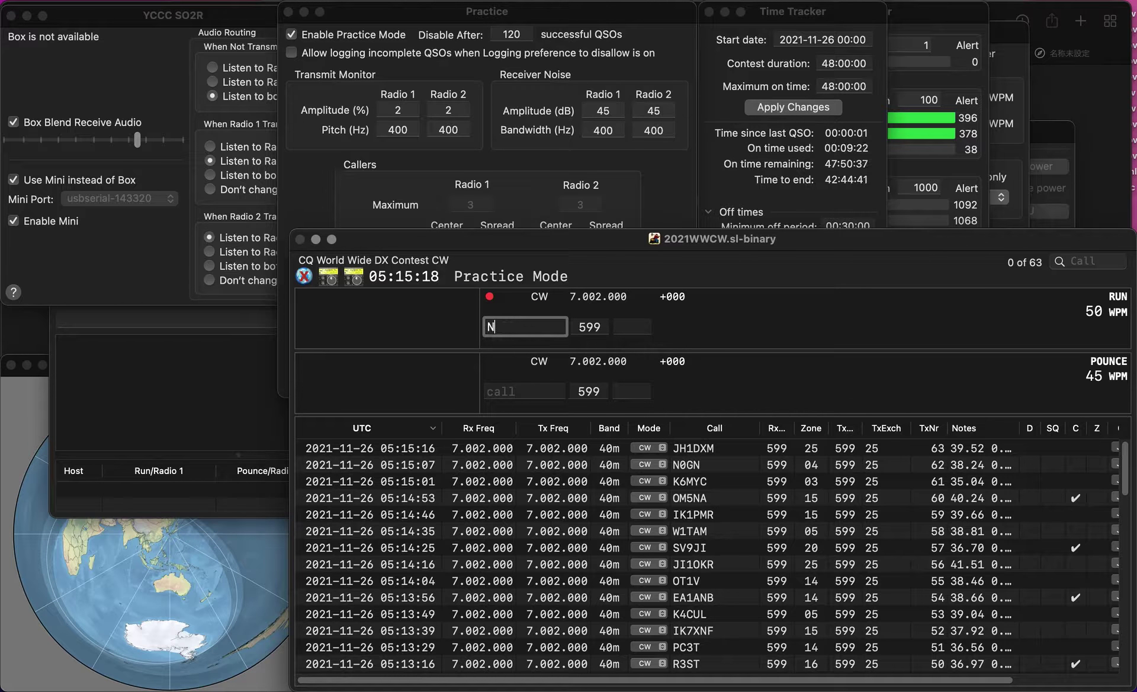
{"action": "type", "text": "0"}
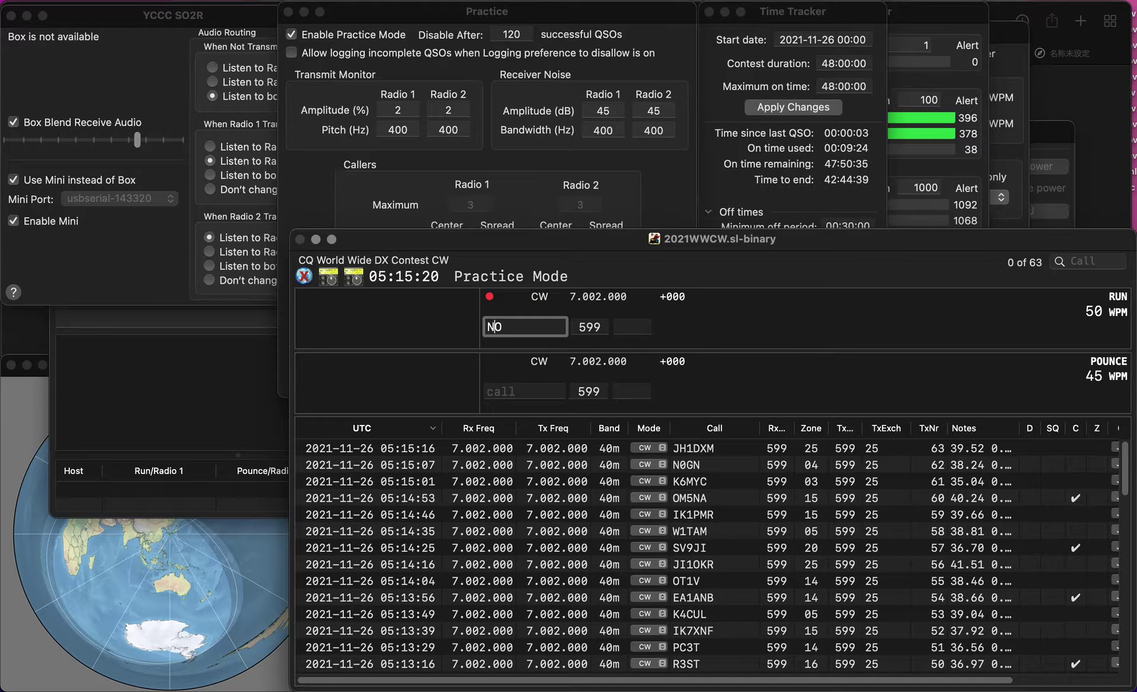
{"action": "key", "text": "Left"}
{"action": "type", "text": "8"}
{"action": "key", "text": "Left"}
{"action": "type", "text": "S"}
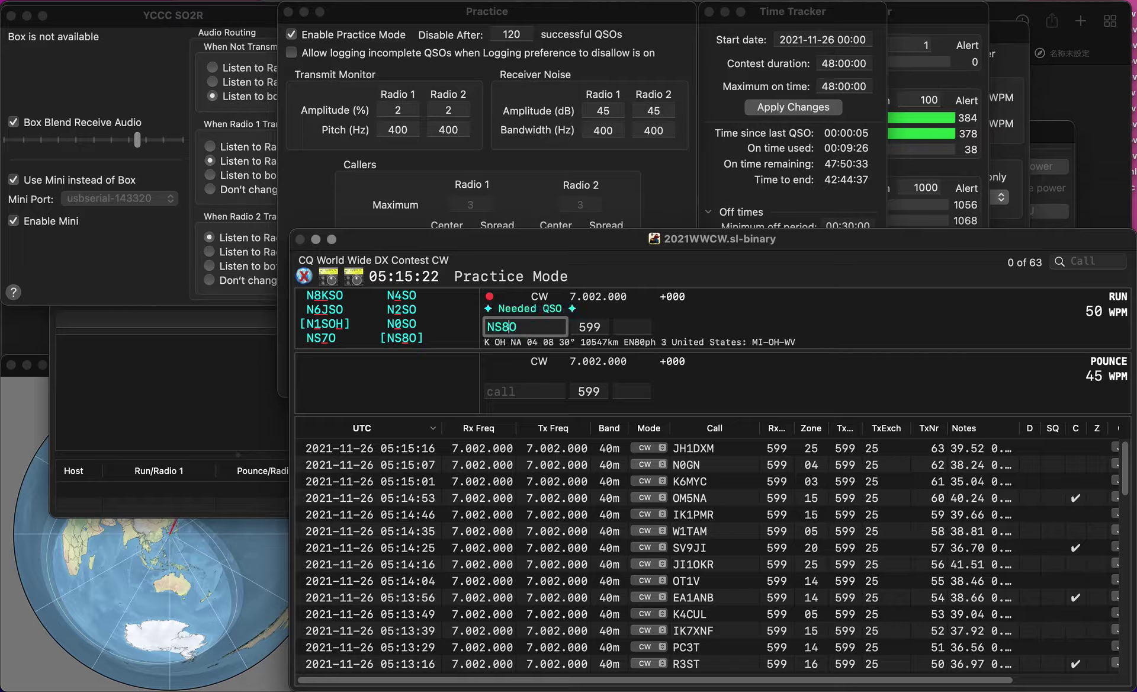
{"action": "key", "text": "Tab"}
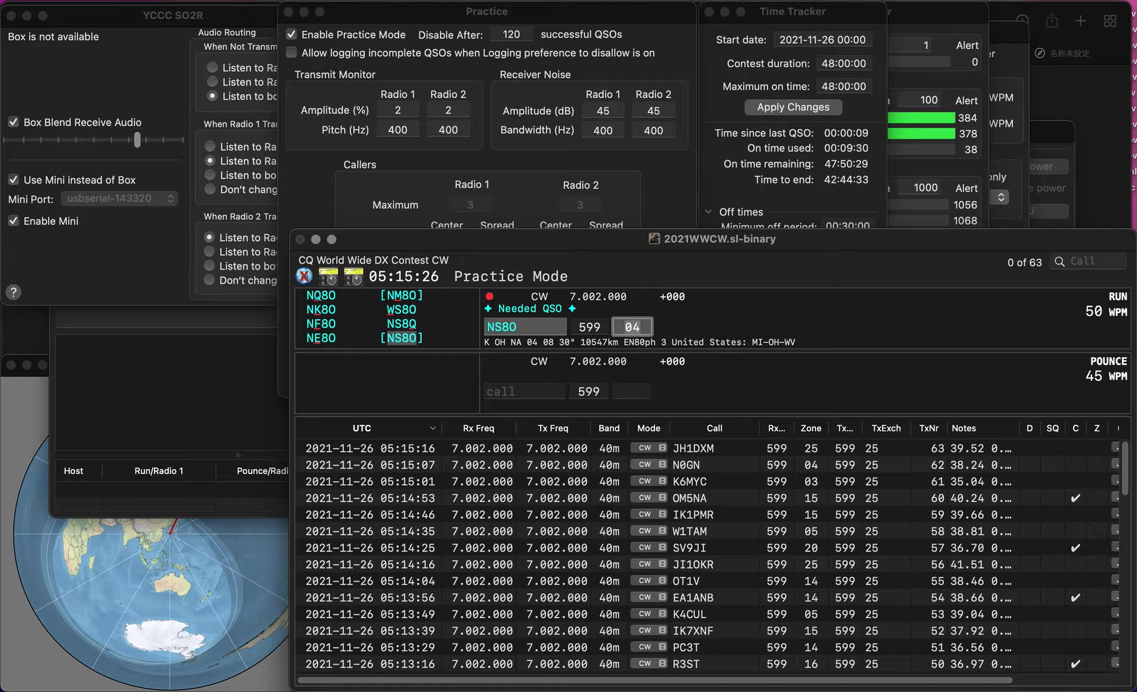
{"action": "key", "text": "Return"}
Log run contacts with DK0RPO in zone 14 and NE1QP in zone 05, both with report 599.
{"action": "type", "text": "DK0RPO"}
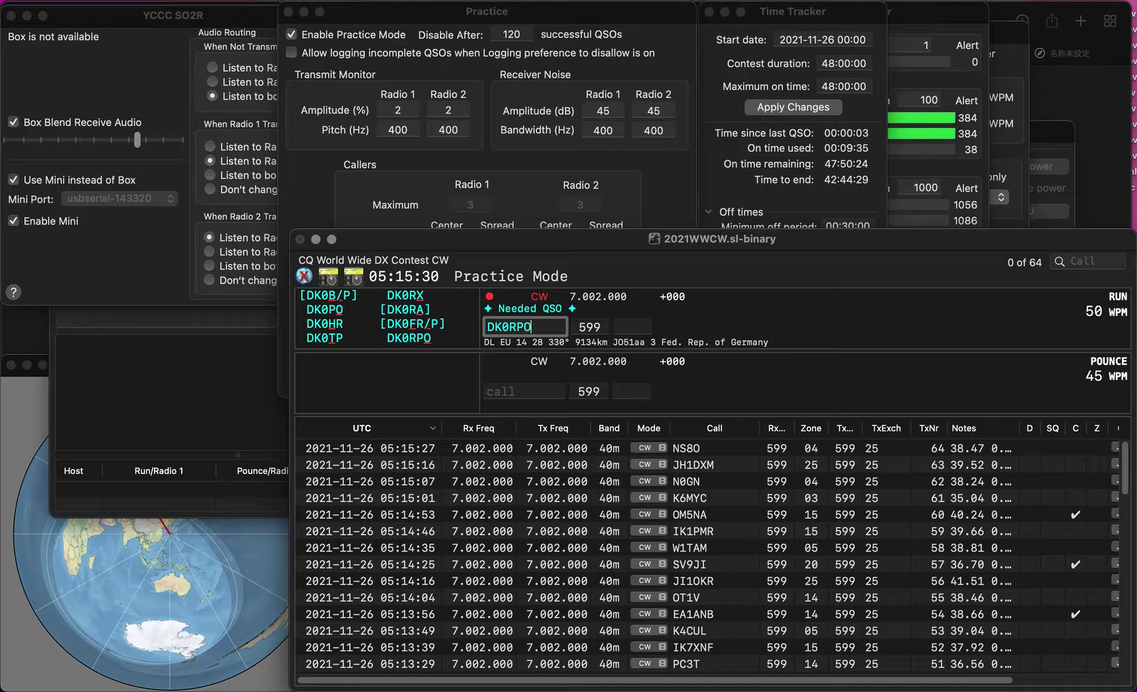
{"action": "key", "text": "space"}
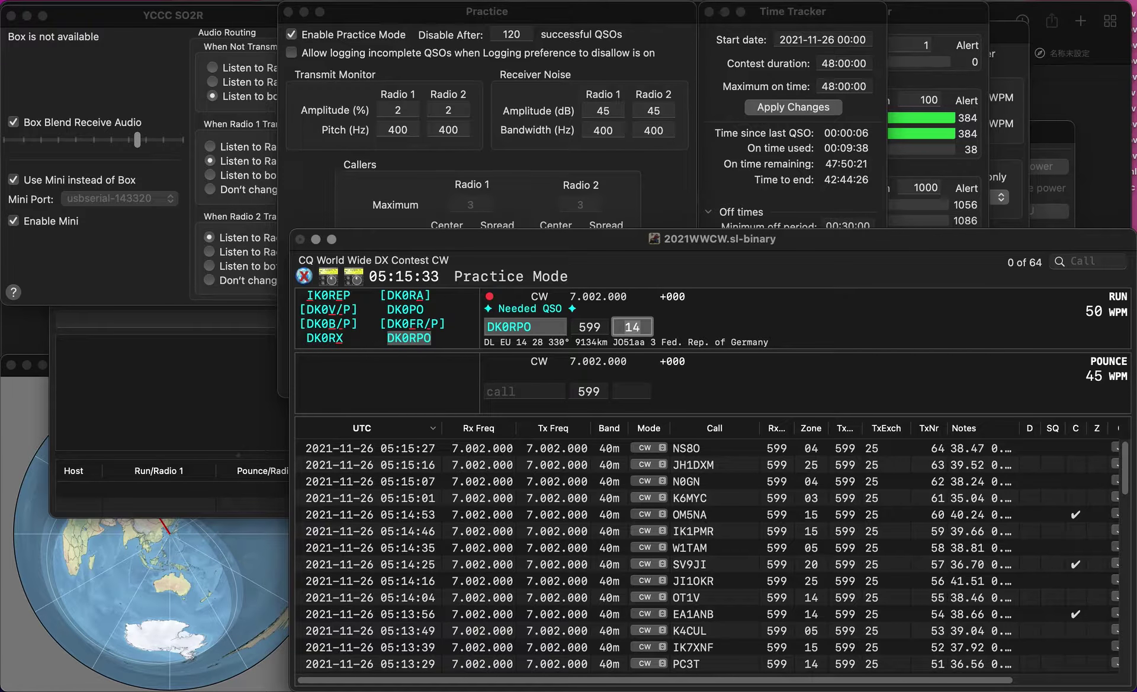
{"action": "key", "text": "Return"}
{"action": "type", "text": "NE1QP"}
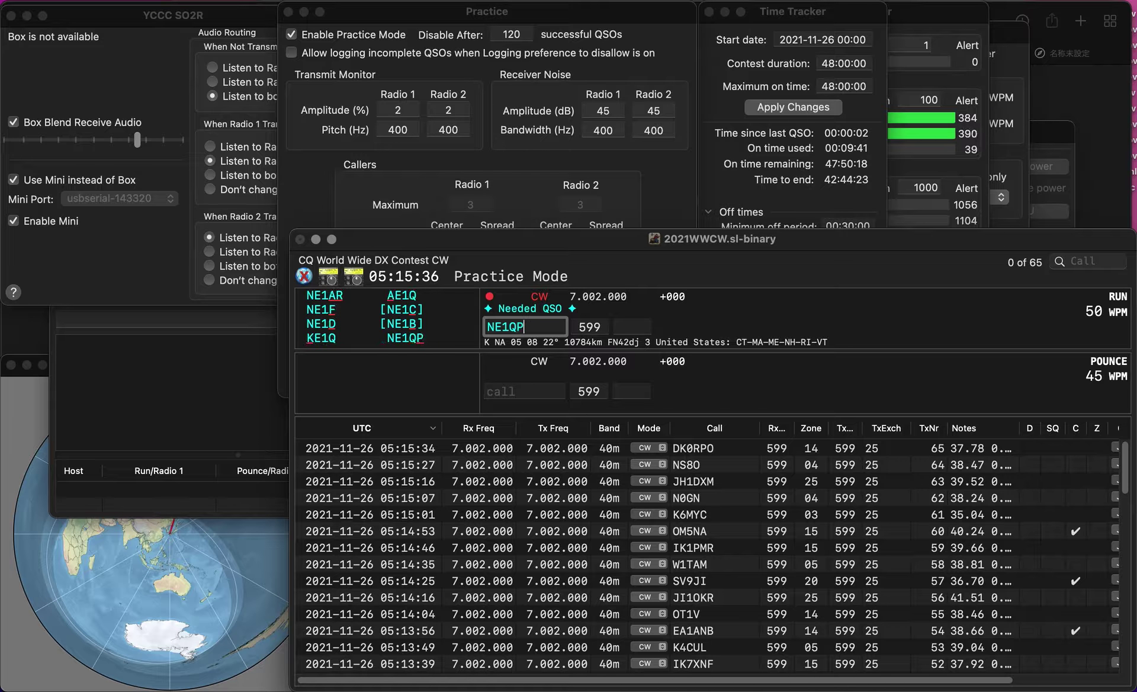
{"action": "key", "text": "Return"}
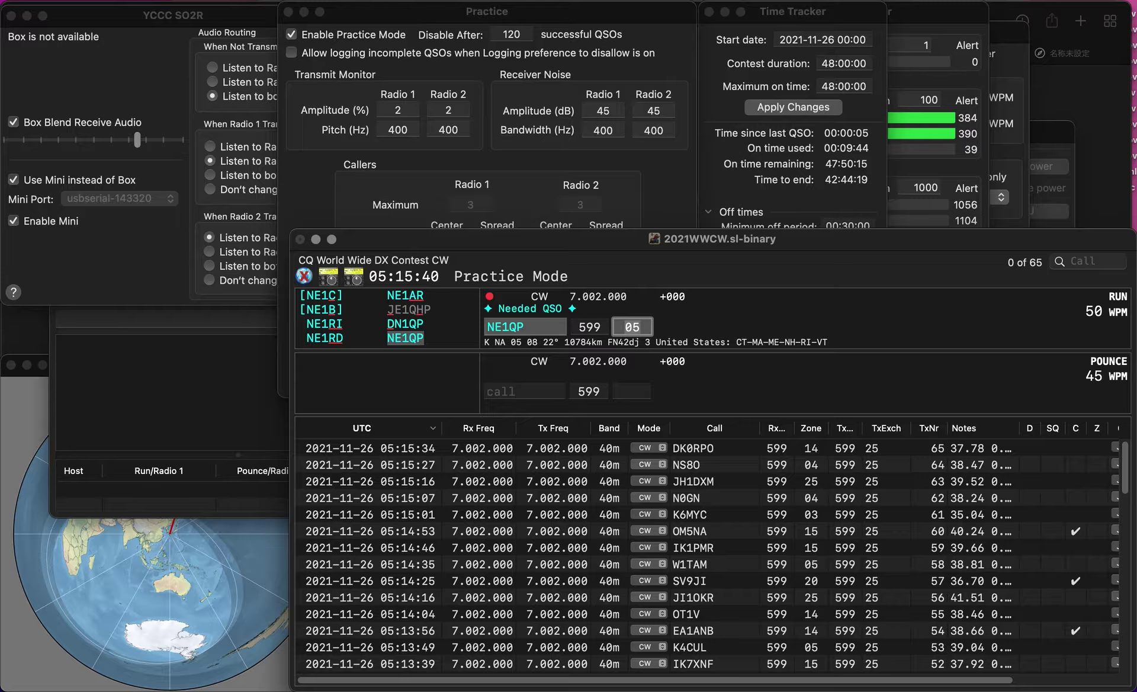
{"action": "key", "text": "Return"}
Log run contacts with WW8RR in zone 04 and LZ2PS in zone 20, both with report 599.
{"action": "type", "text": "WW8RR"}
{"action": "key", "text": "Return"}
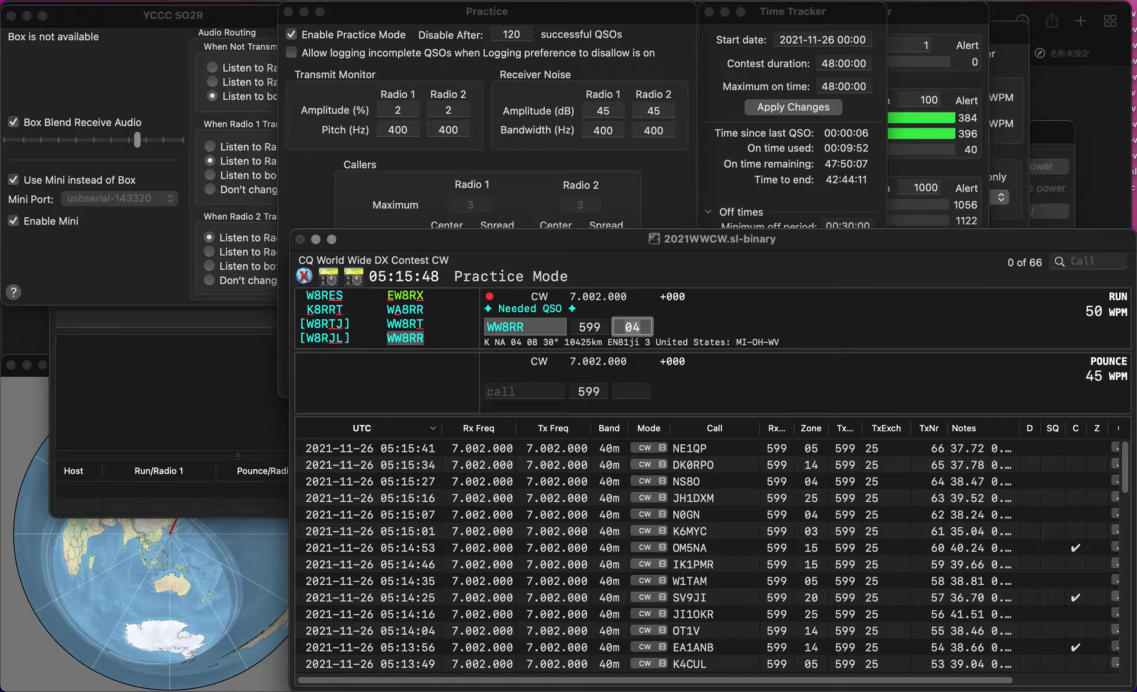
{"action": "key", "text": "Return"}
{"action": "type", "text": "LZ2P"}
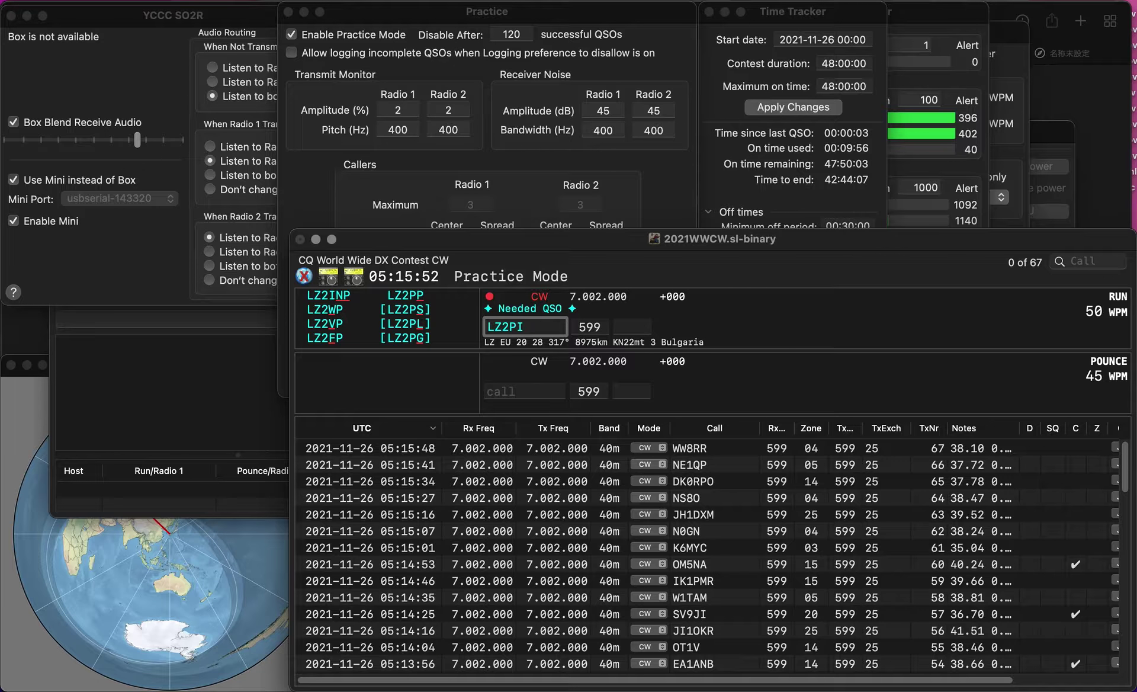
{"action": "type", "text": "S"}
{"action": "key", "text": "Return"}
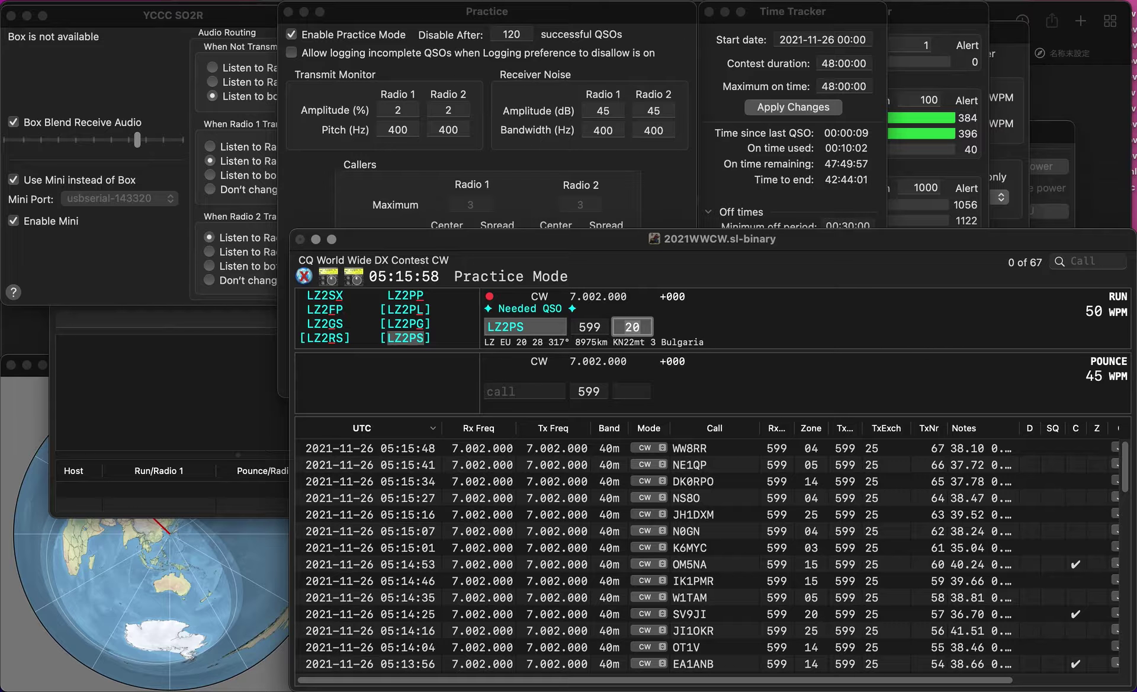
{"action": "key", "text": "Return"}
{"action": "type", "text": "N8PDX"}
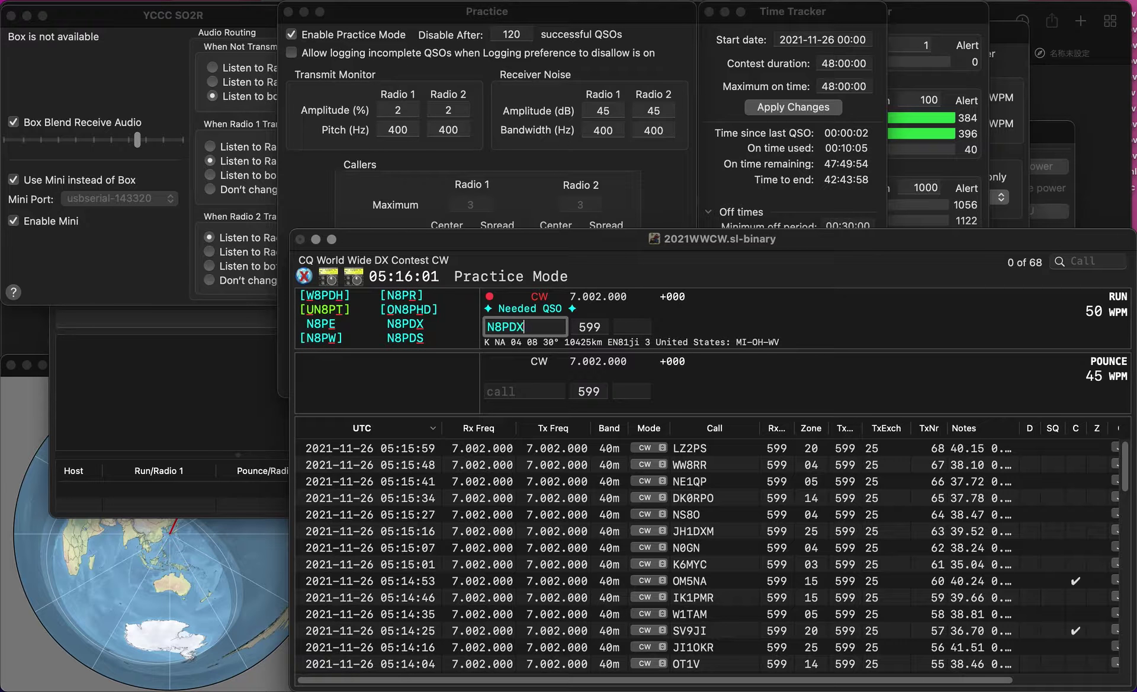
{"action": "key", "text": "Return"}
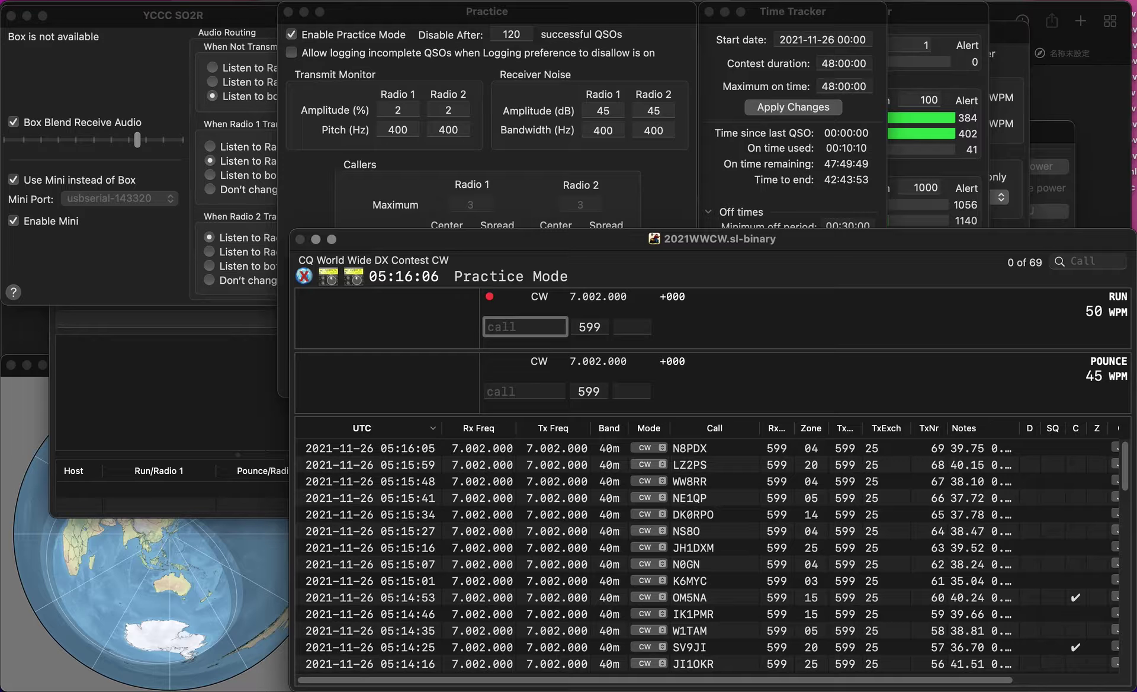
{"action": "type", "text": "IQ2"}
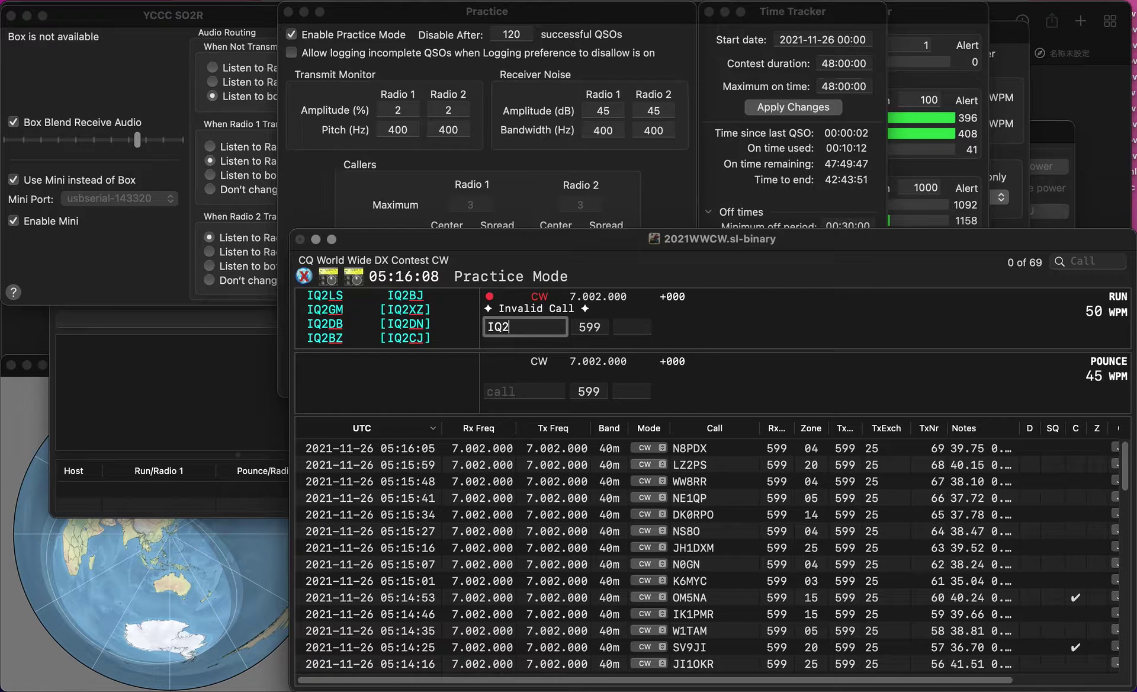
{"action": "type", "text": "ZY"}
{"action": "key", "text": "Return"}
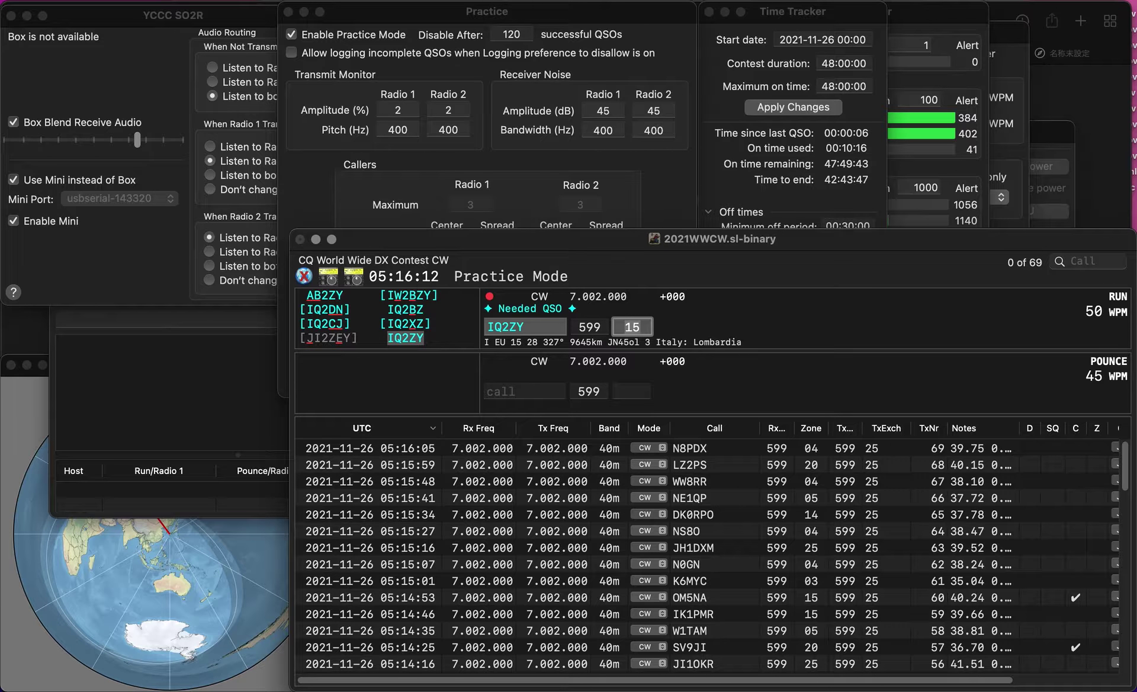
{"action": "key", "text": "Return"}
{"action": "type", "text": "DQ8N"}
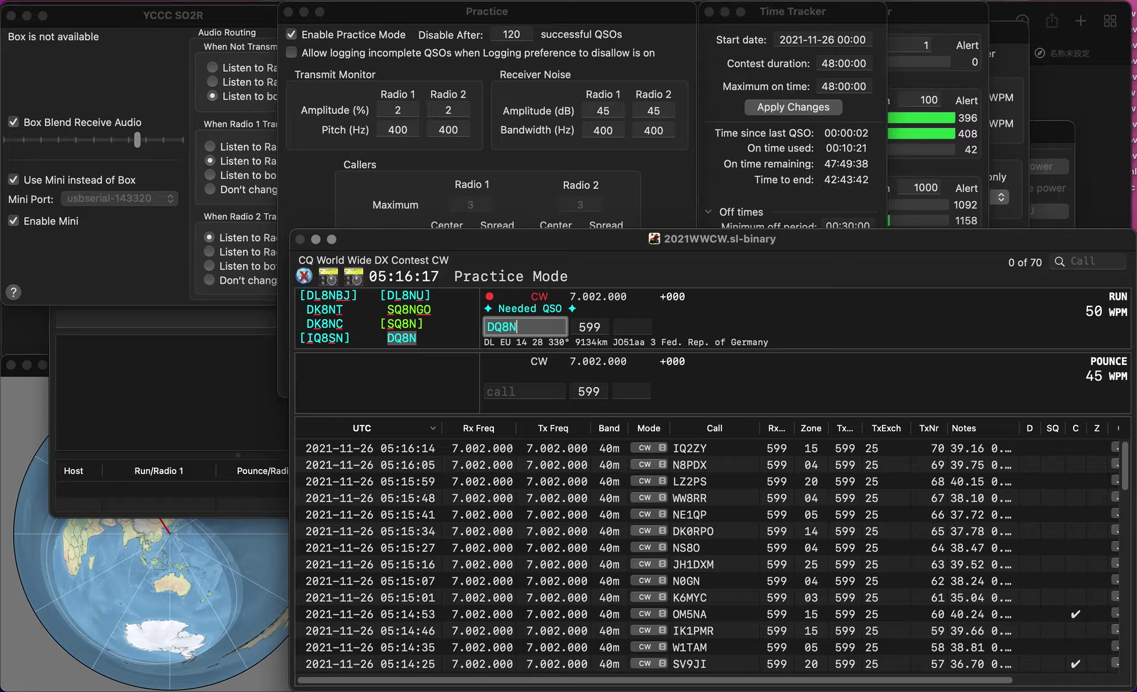
{"action": "key", "text": "Return"}
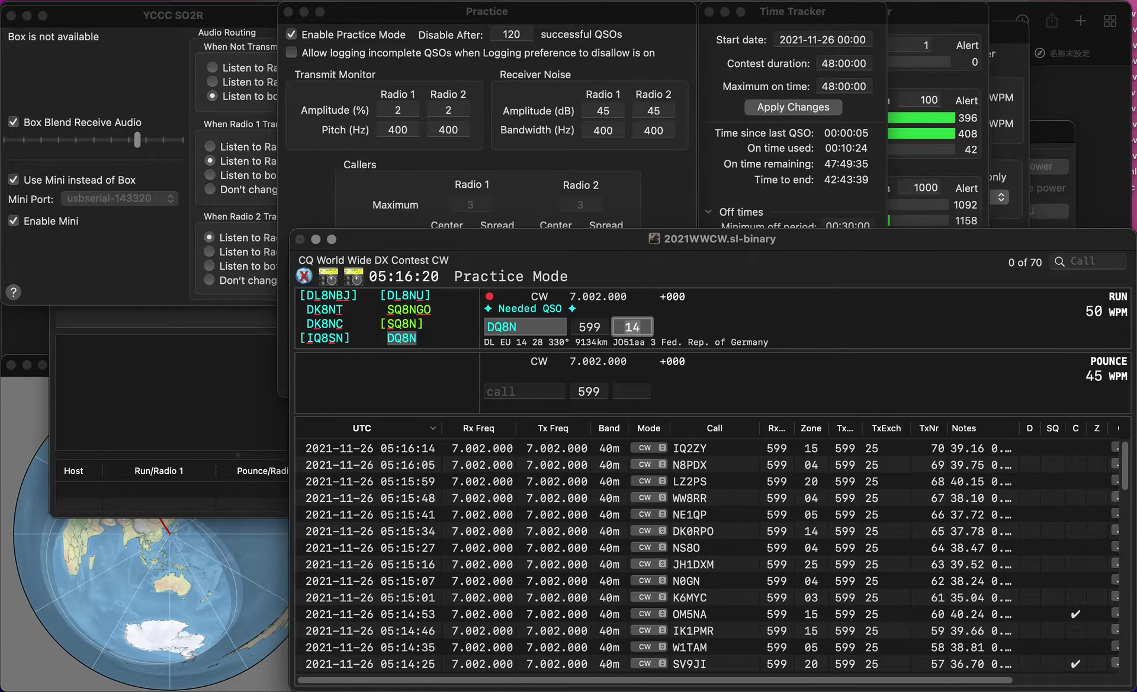
{"action": "key", "text": "Return"}
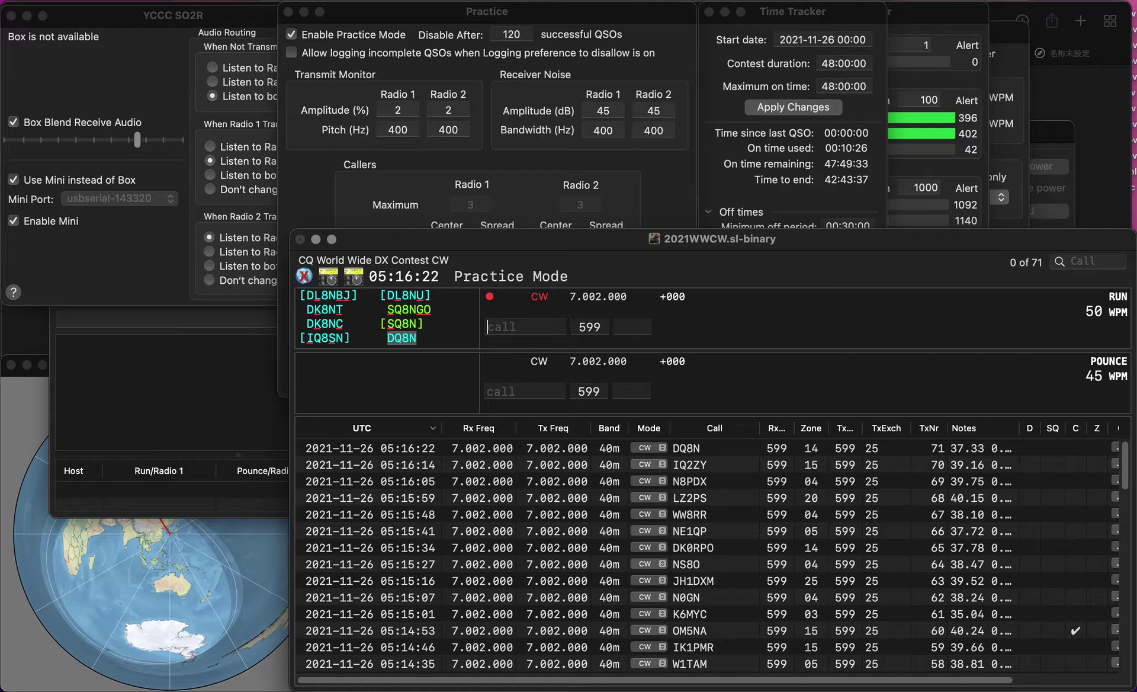
{"action": "type", "text": "N0N"}
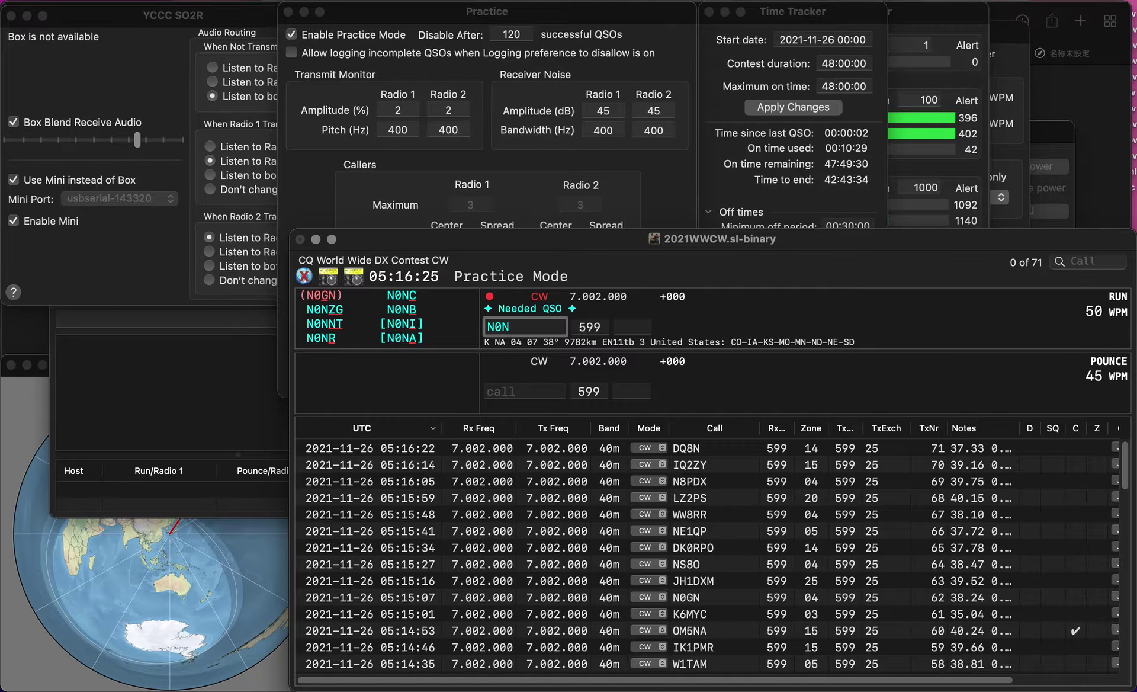
{"action": "key", "text": "BackSpace"}
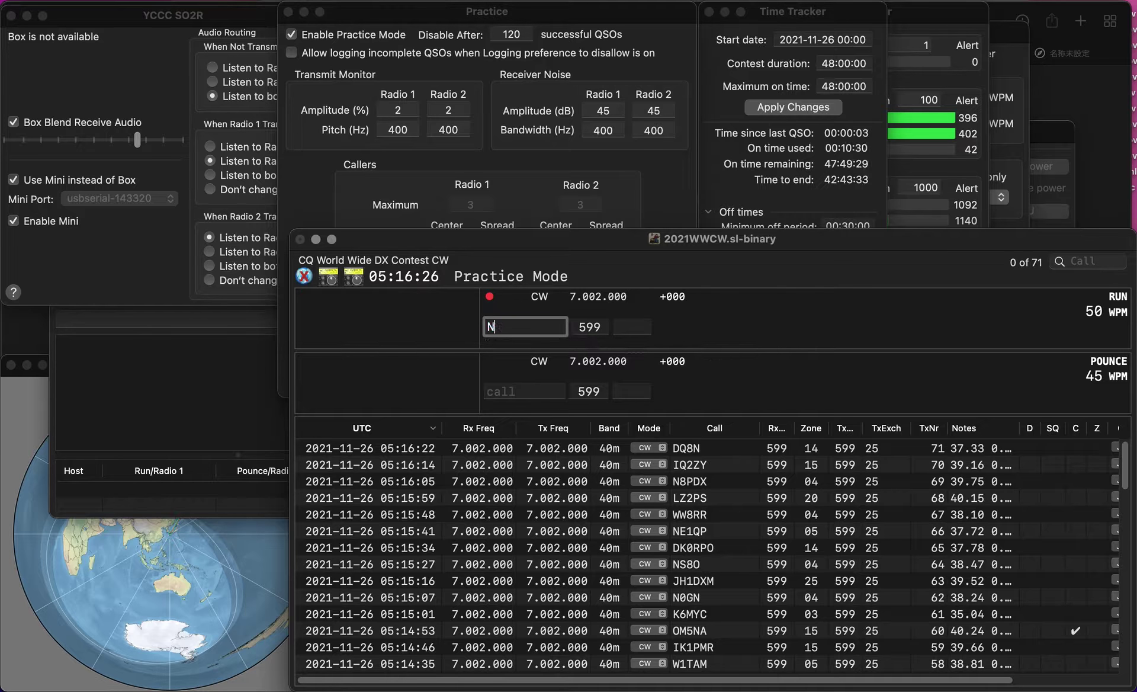
{"action": "type", "text": "UNL"}
{"action": "key", "text": "space"}
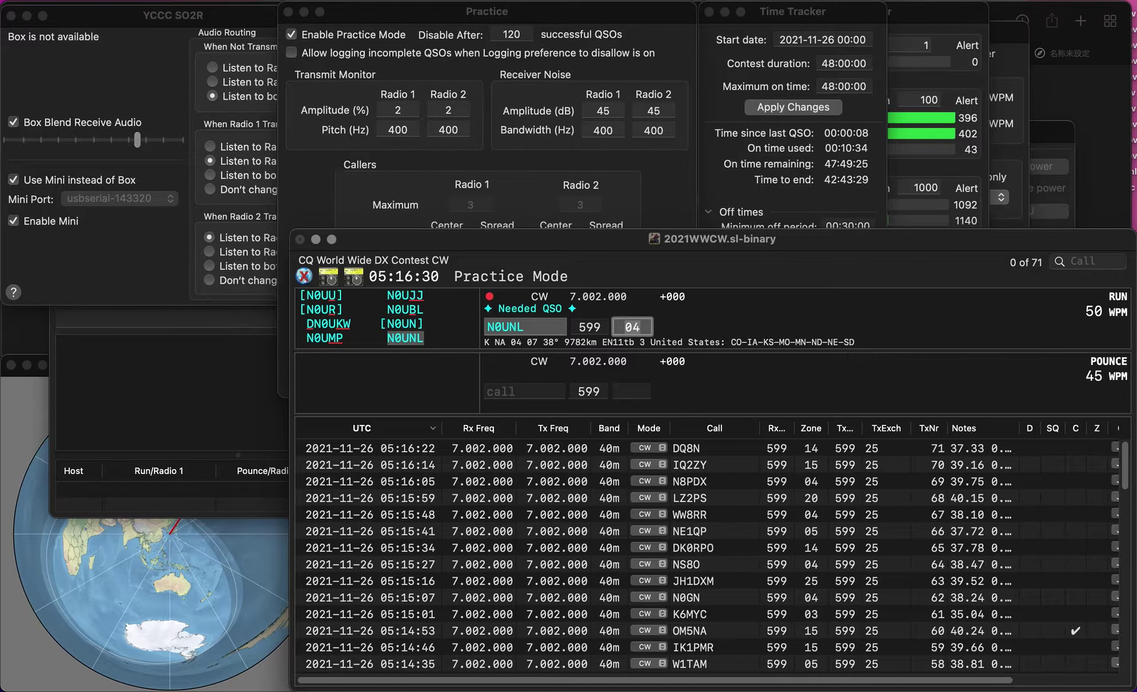
{"action": "key", "text": "Return"}
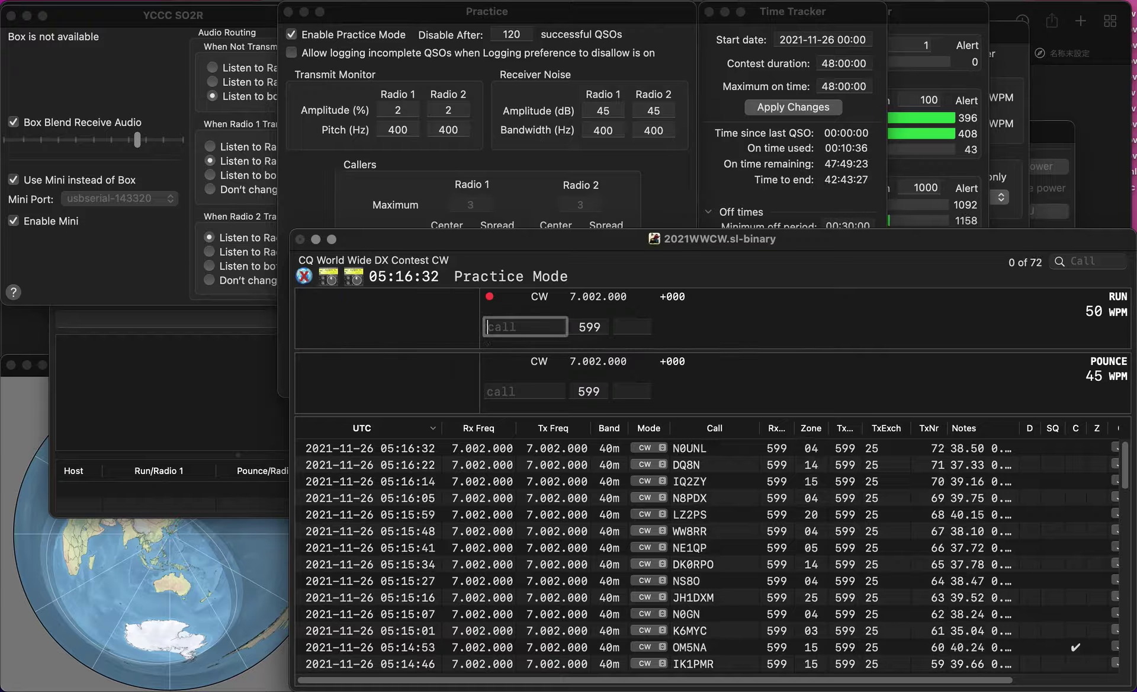
{"action": "type", "text": "CT1"}
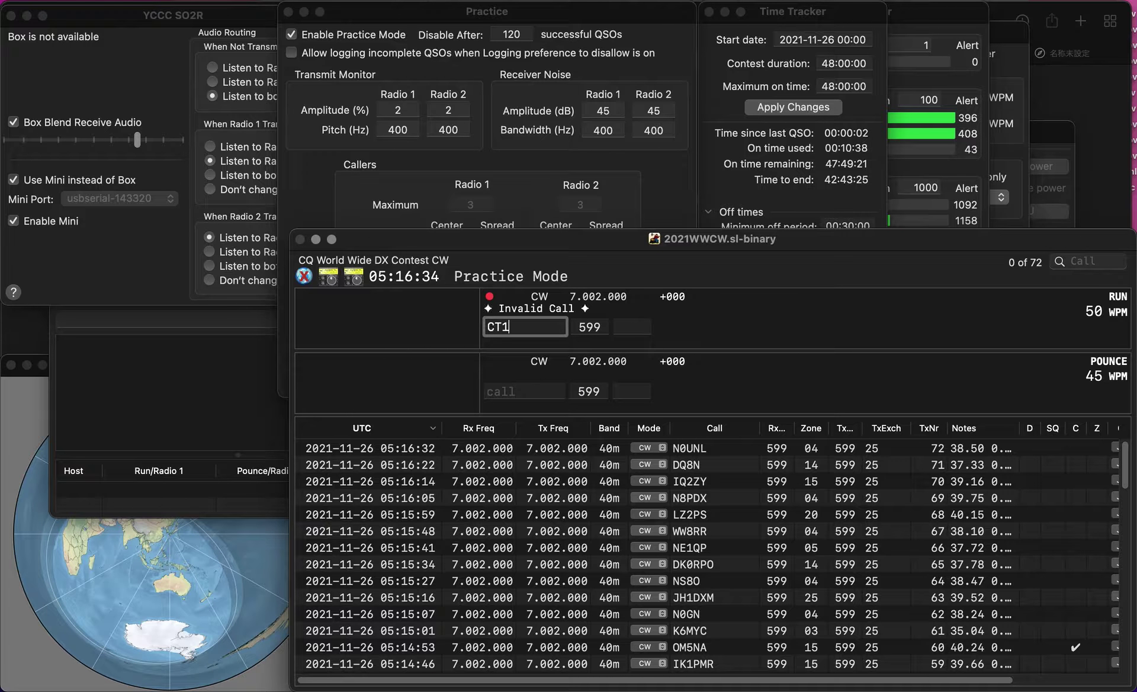
{"action": "type", "text": "FKN"}
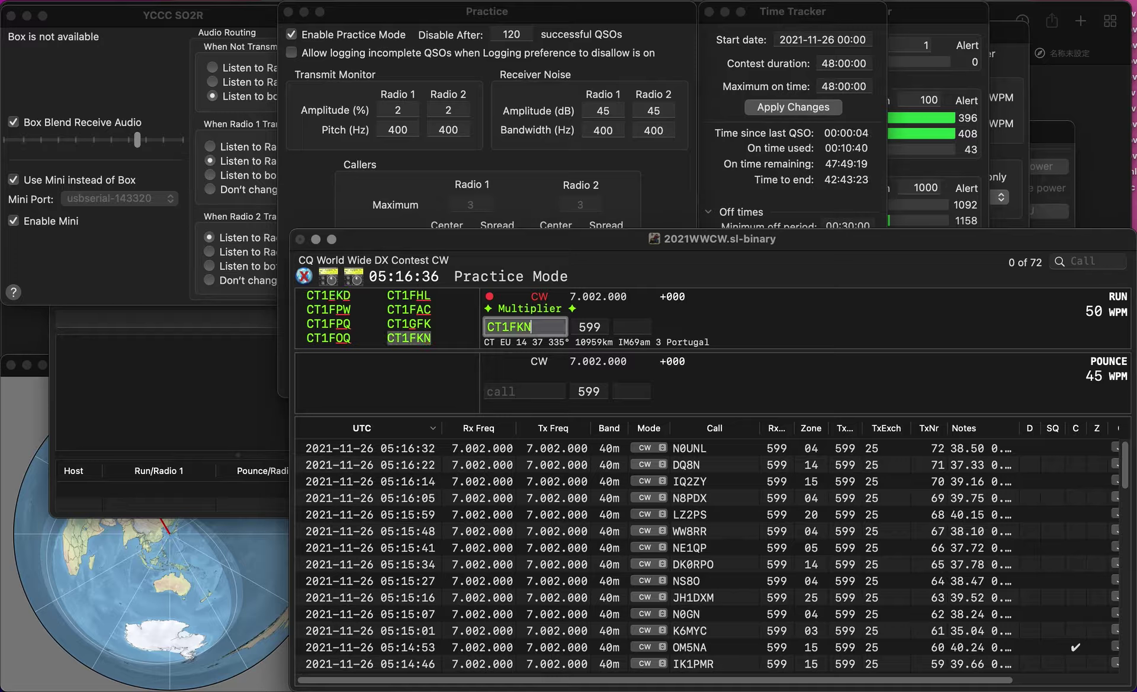
{"action": "key", "text": "space"}
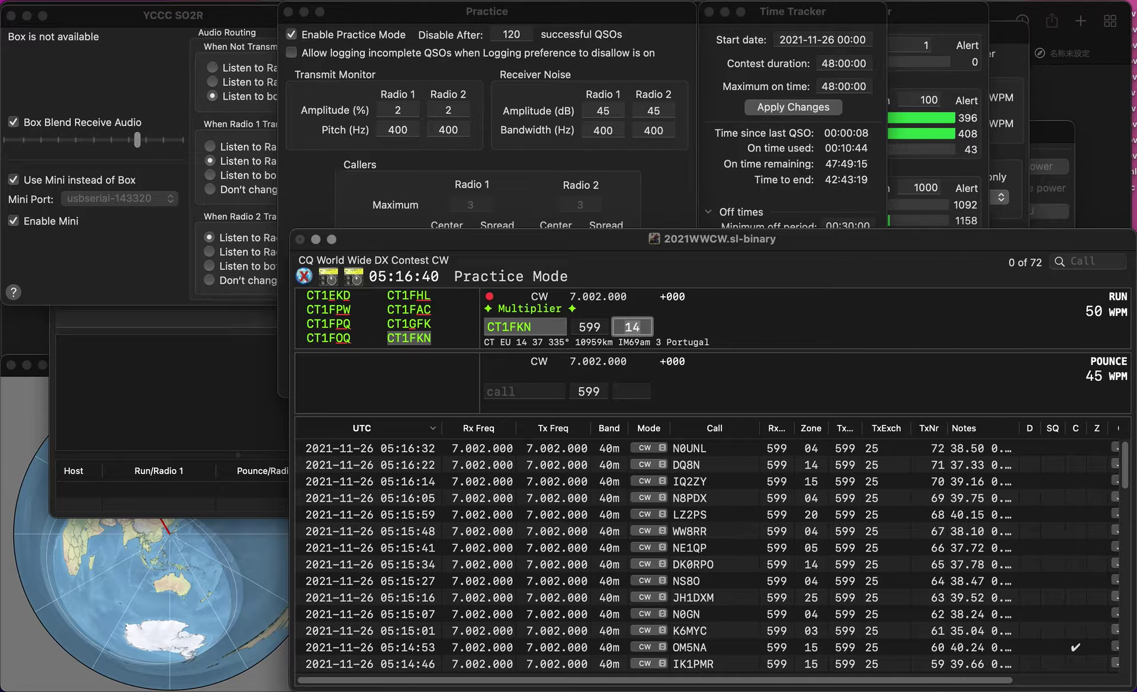
{"action": "key", "text": "Return"}
{"action": "type", "text": "IV"}
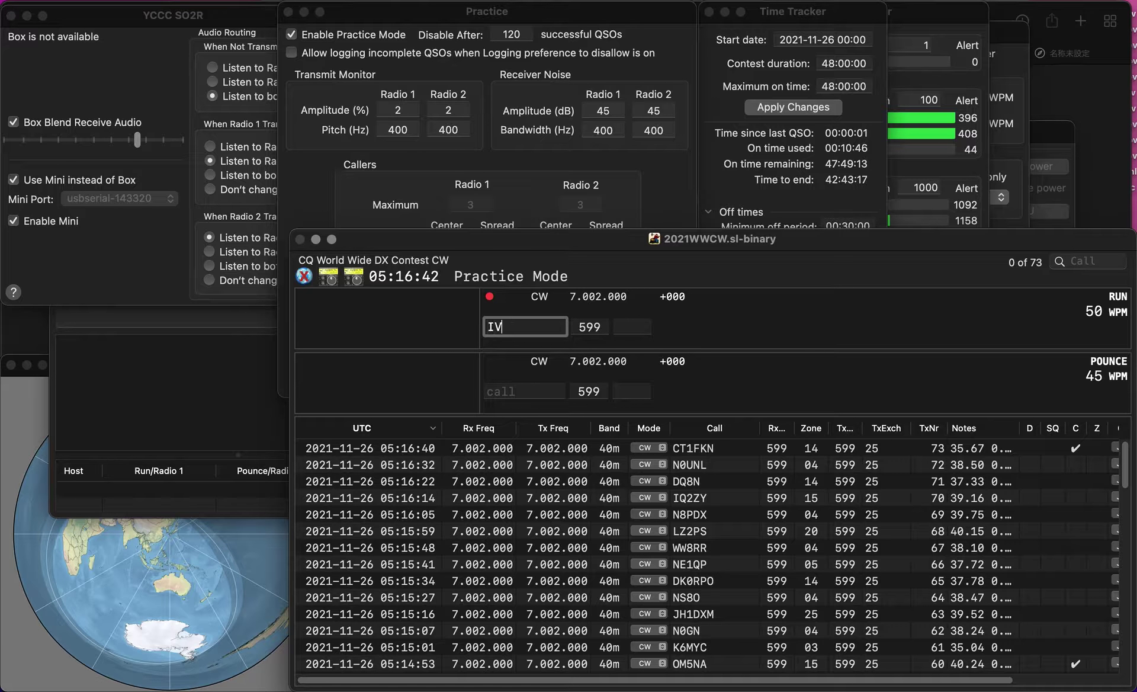
{"action": "type", "text": "3IQY"}
{"action": "key", "text": "Return"}
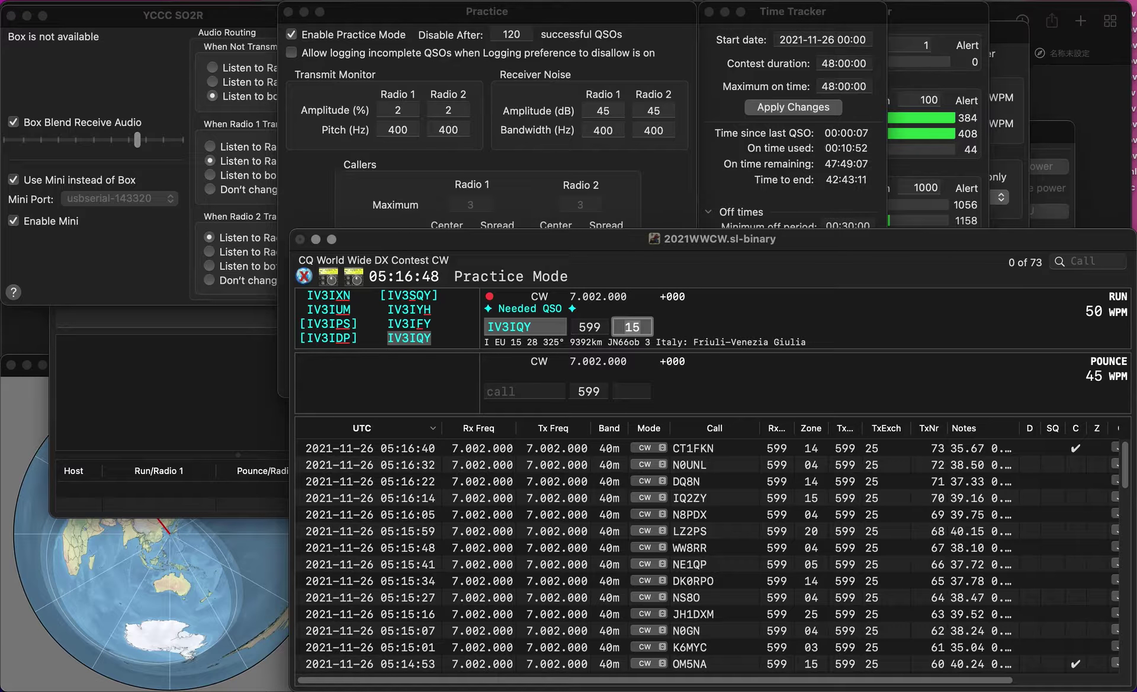
{"action": "key", "text": "Return"}
{"action": "type", "text": "DF8AA"}
{"action": "key", "text": "space"}
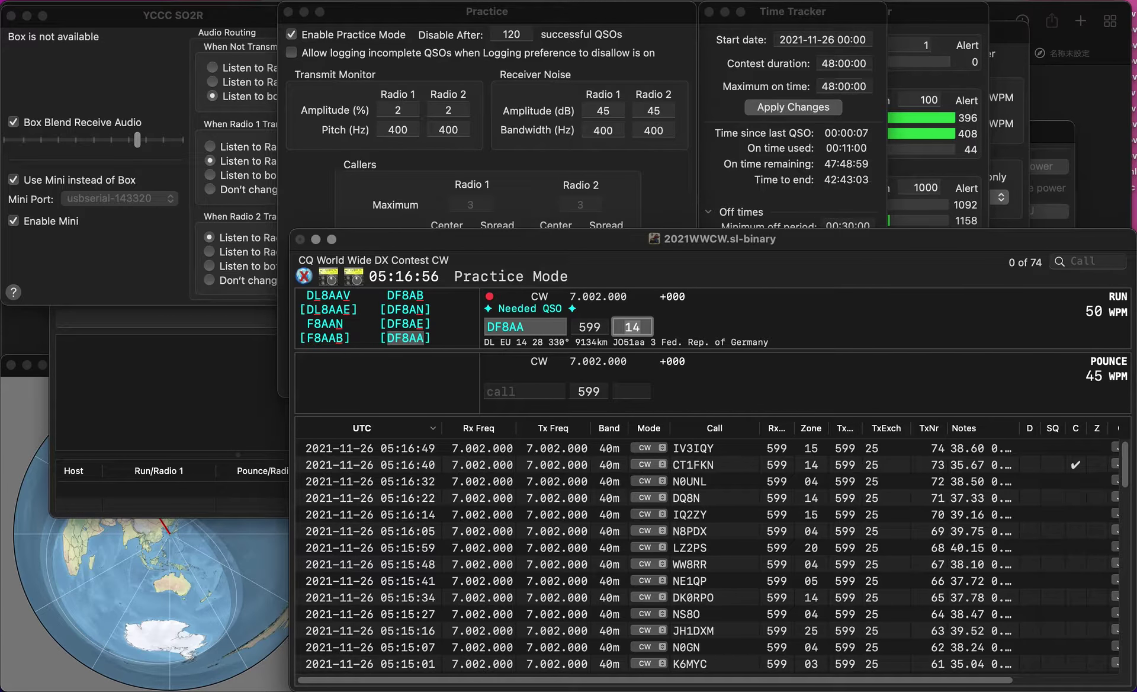
{"action": "key", "text": "Return"}
{"action": "type", "text": "EM"}
{"action": "key", "text": "BackSpace"}
{"action": "type", "text": "0GDA"}
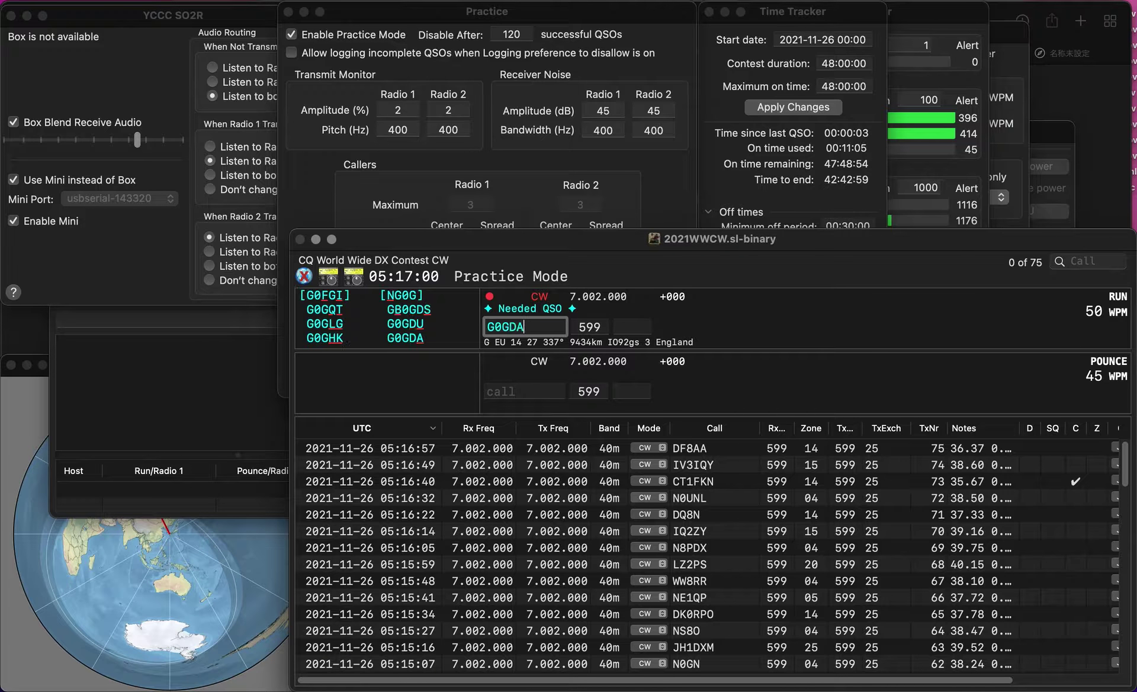
{"action": "key", "text": "space"}
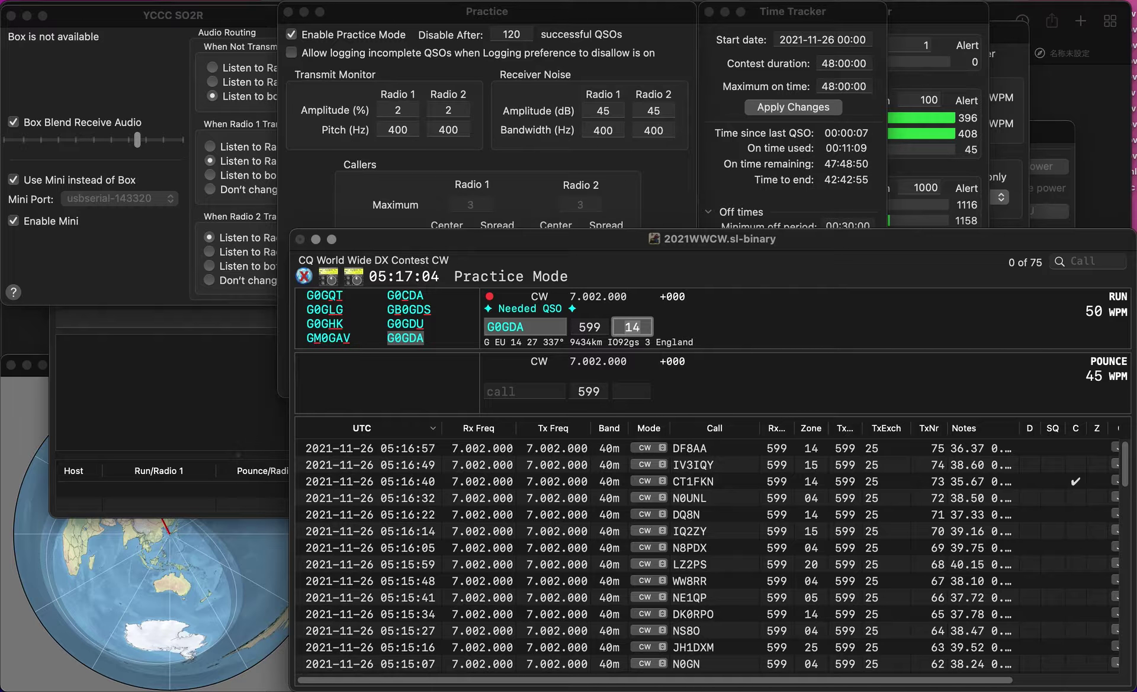
{"action": "key", "text": "Return"}
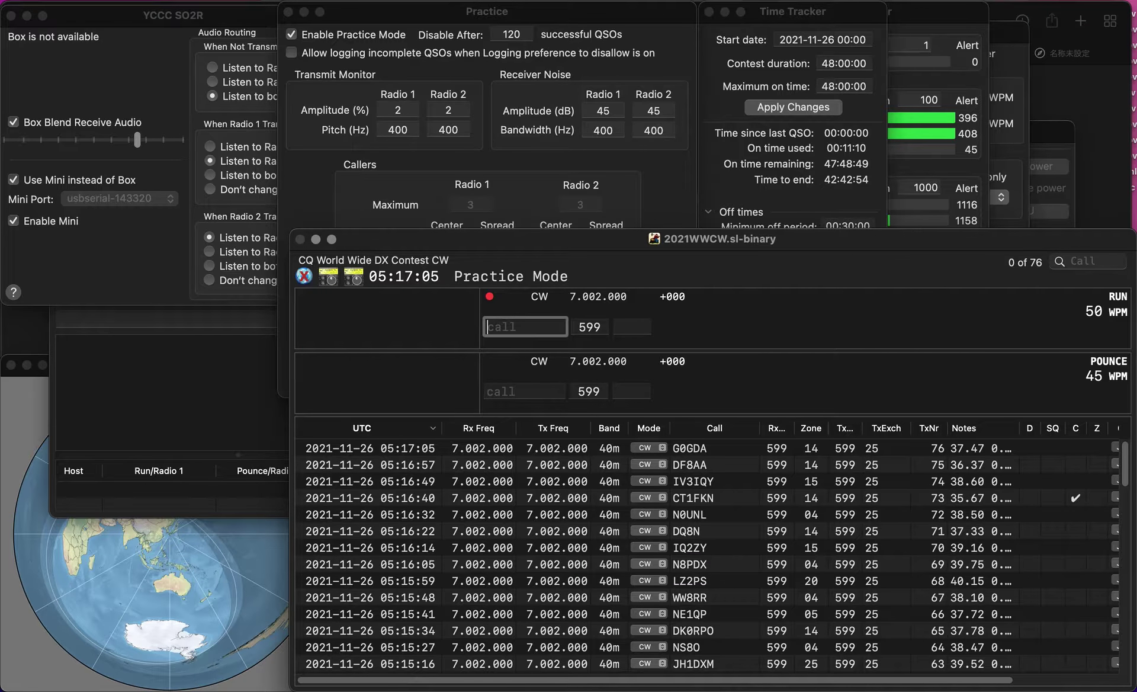
{"action": "type", "text": "EC5T"}
{"action": "key", "text": "space"}
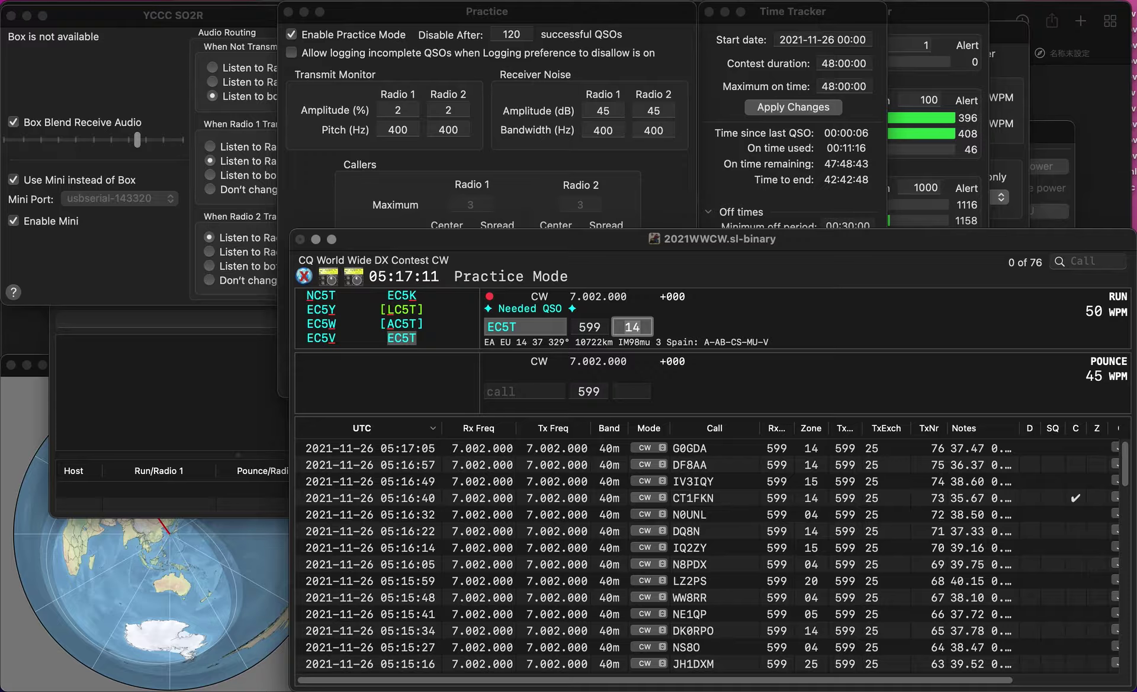
{"action": "key", "text": "Return"}
{"action": "type", "text": "K5VPQ"}
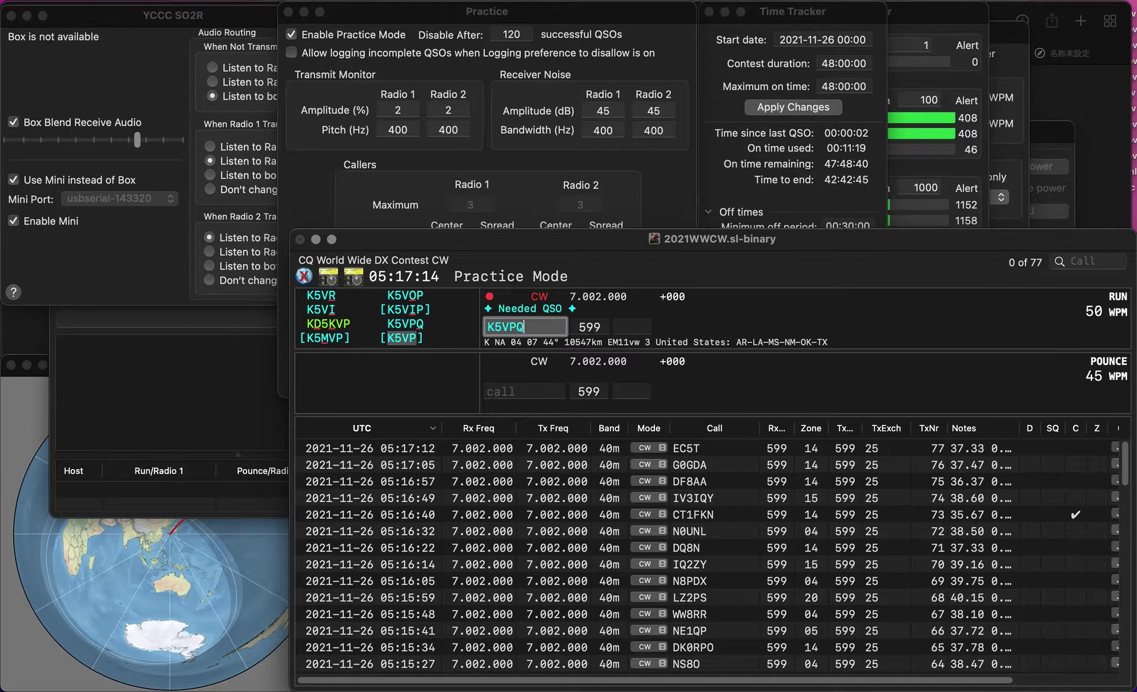
{"action": "key", "text": "Return"}
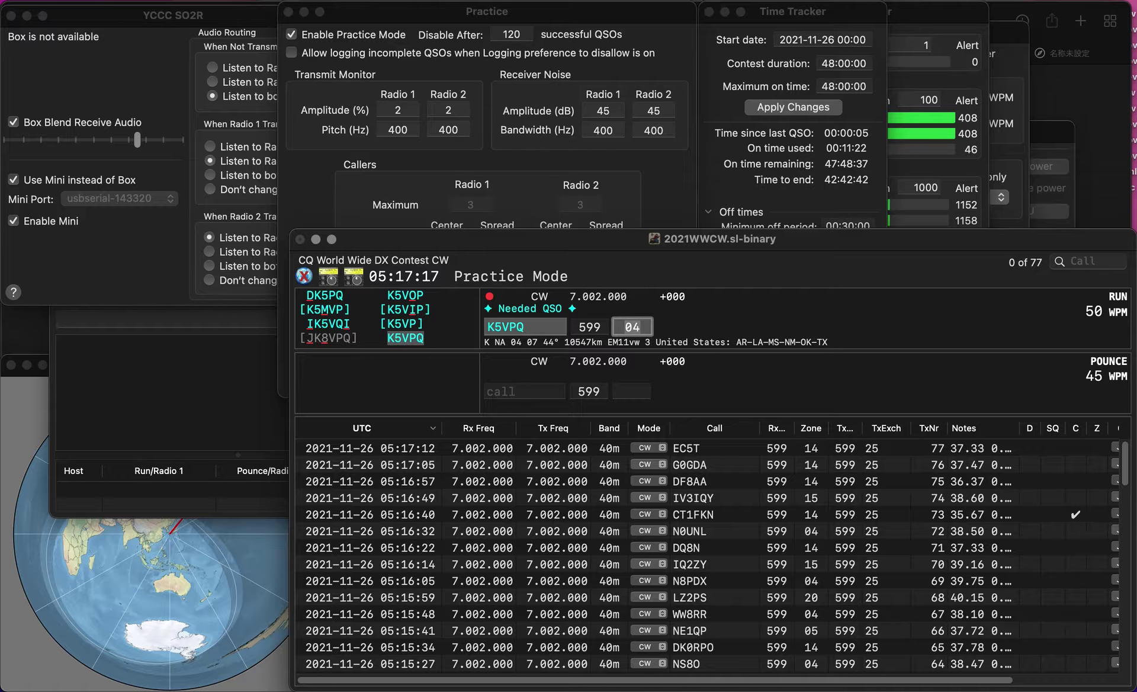
{"action": "key", "text": "Return"}
{"action": "type", "text": "IW9FI"}
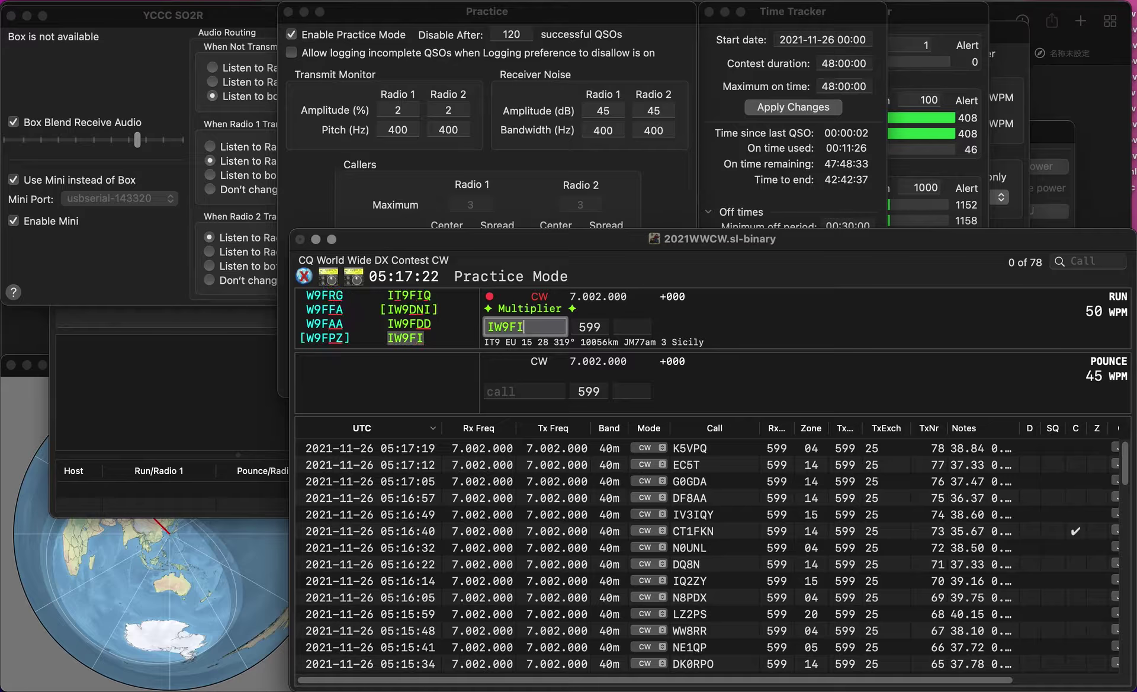
{"action": "key", "text": "Return"}
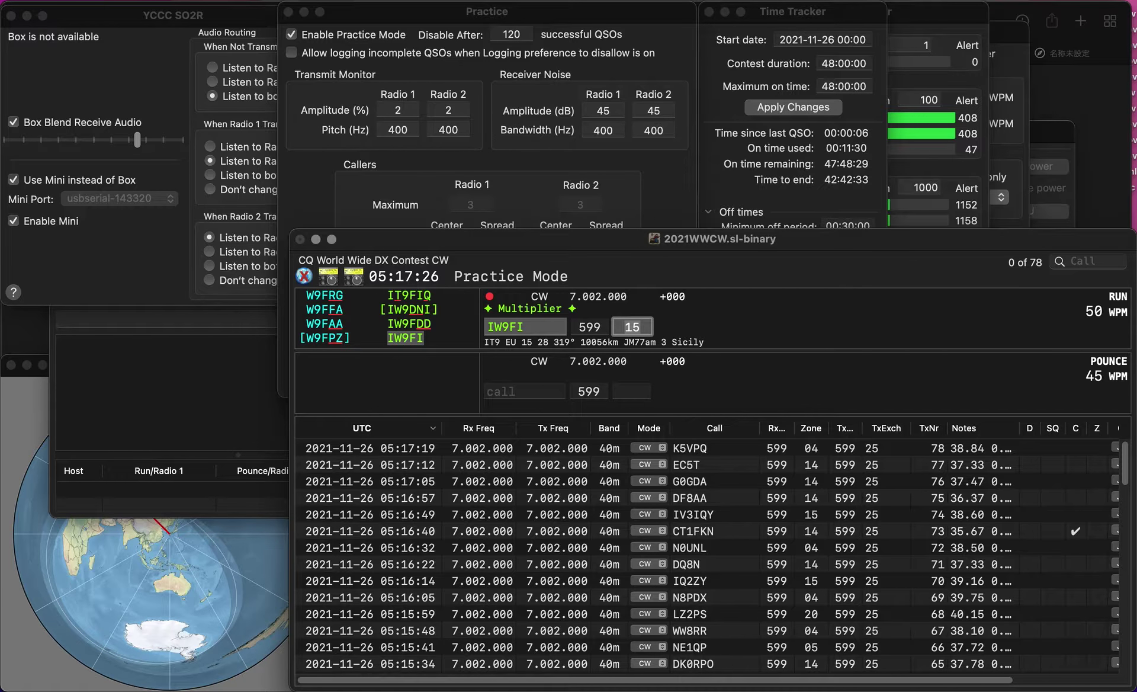
{"action": "key", "text": "Return"}
{"action": "type", "text": "KC9UDL"}
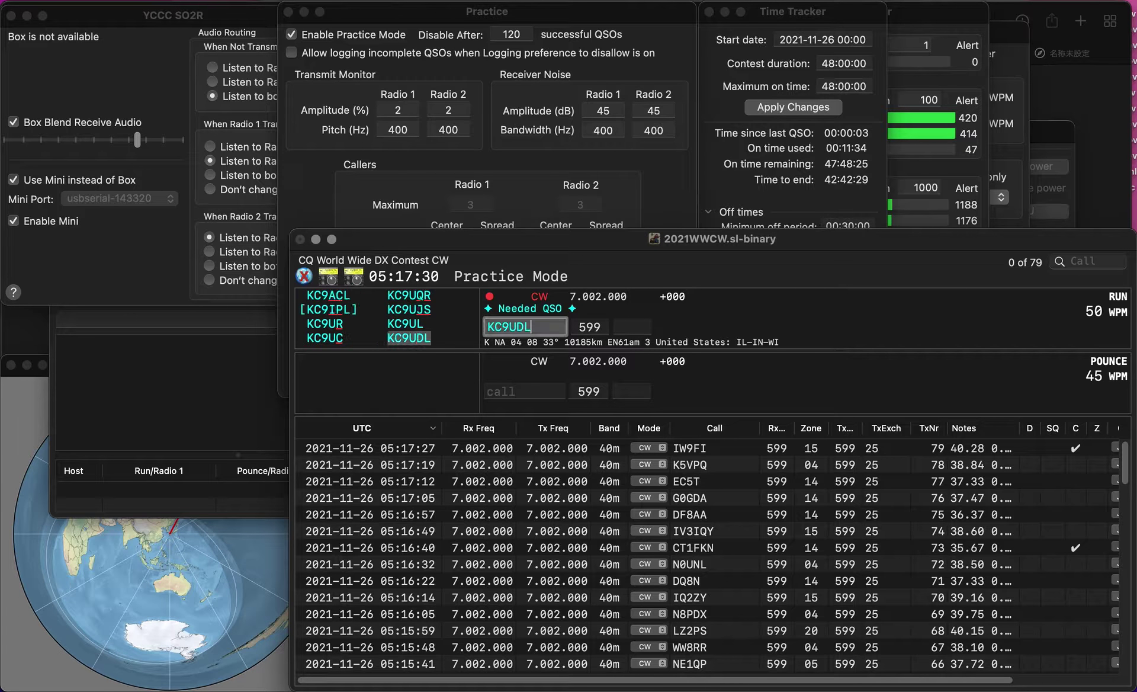
{"action": "key", "text": "space"}
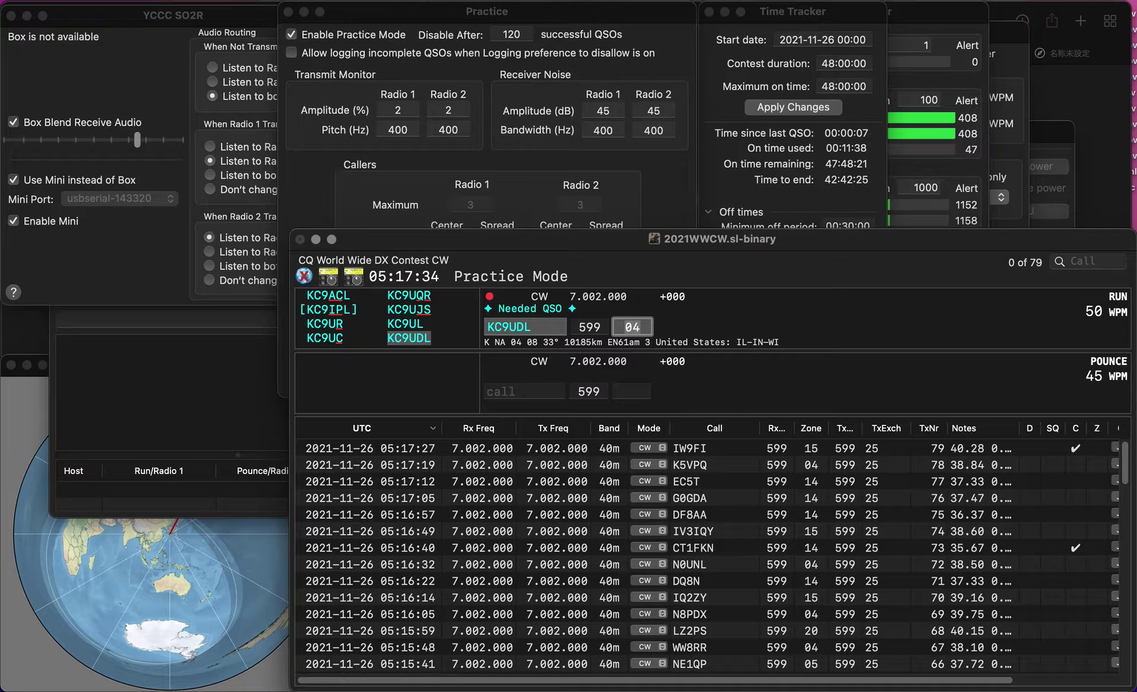
{"action": "key", "text": "Return"}
{"action": "type", "text": "W4LRB"}
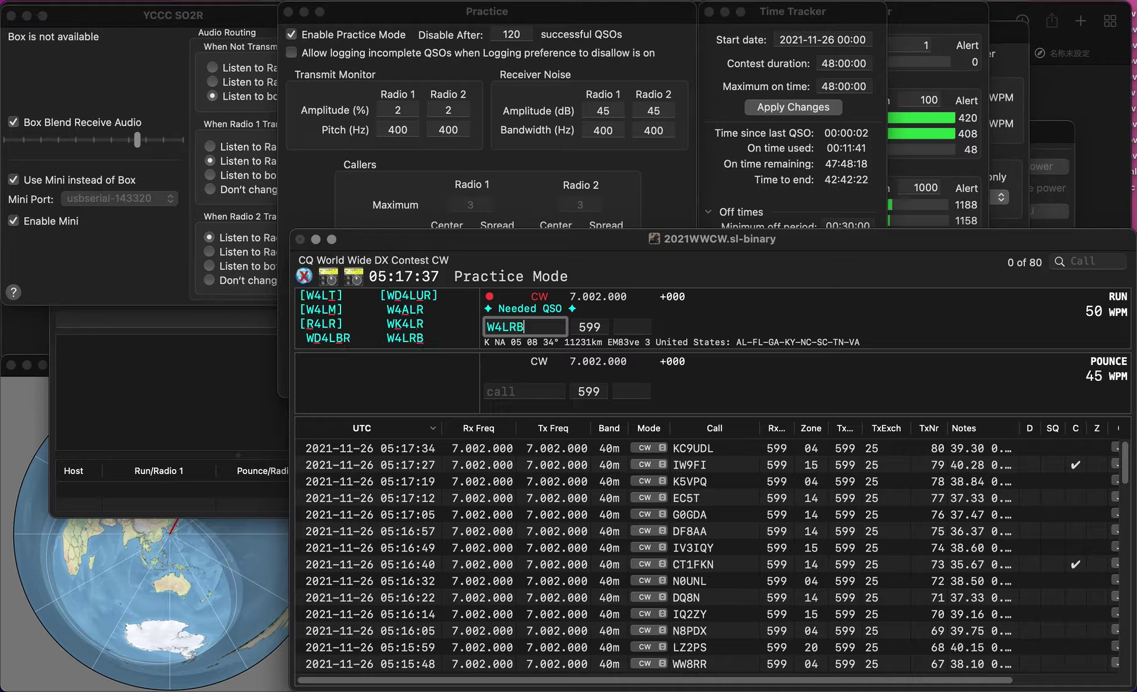
{"action": "key", "text": "Return"}
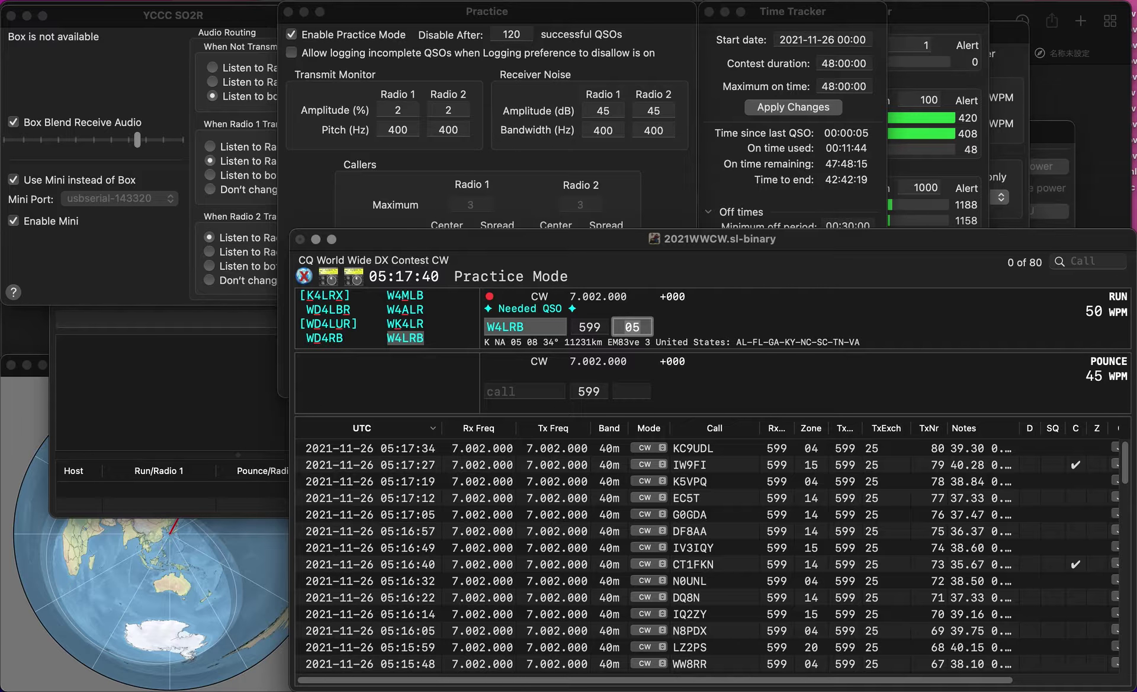
{"action": "key", "text": "Return"}
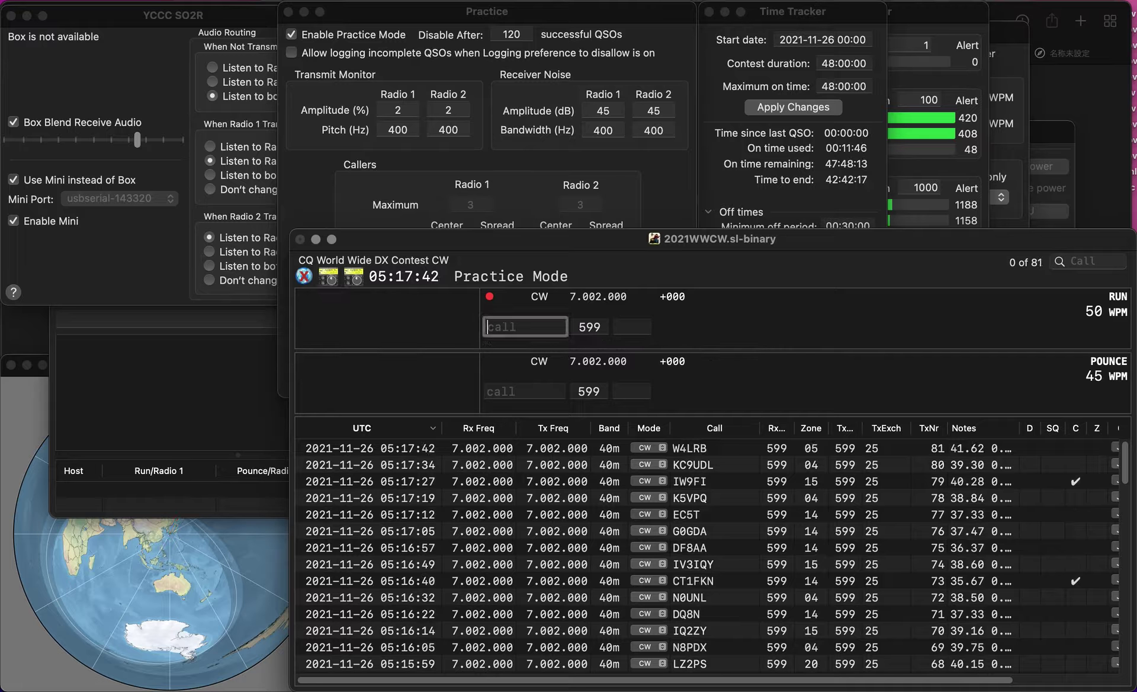
{"action": "type", "text": "PY2GD"}
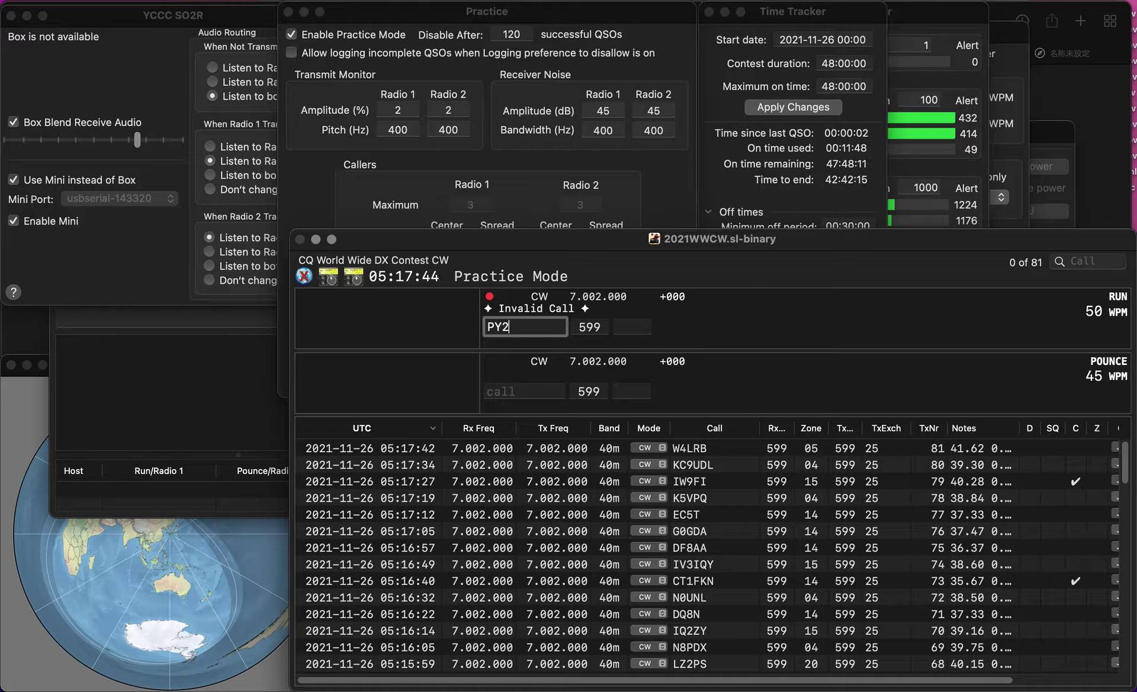
{"action": "left_click", "coordinate": [517, 327]}
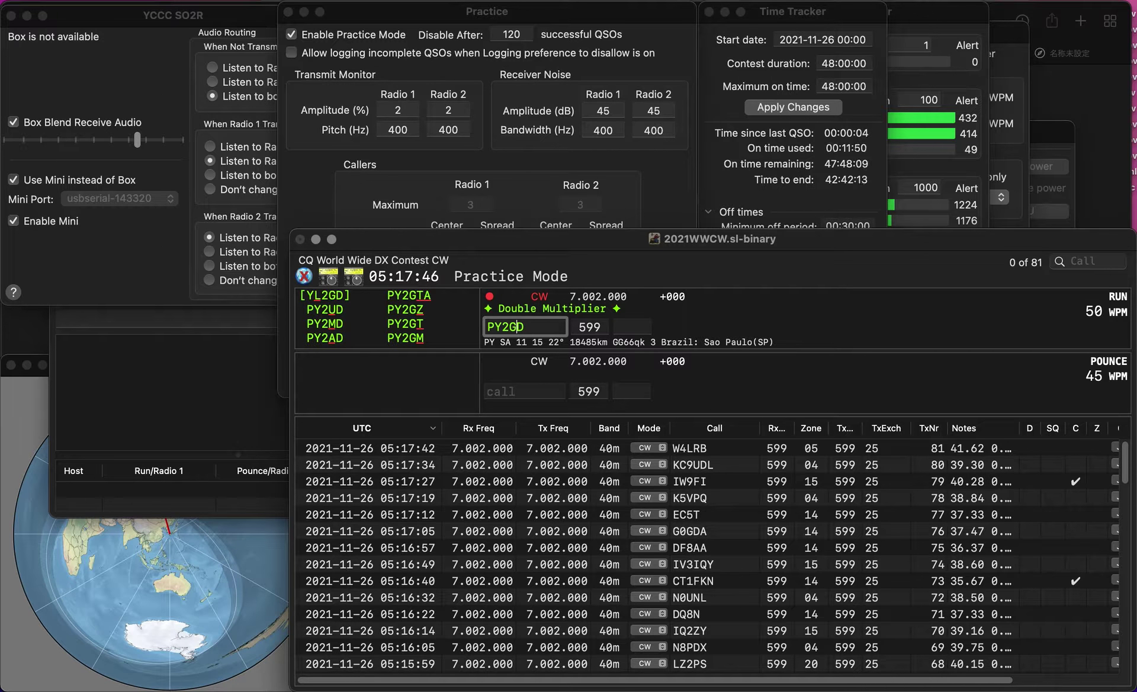
{"action": "key", "text": "BackSpace"}
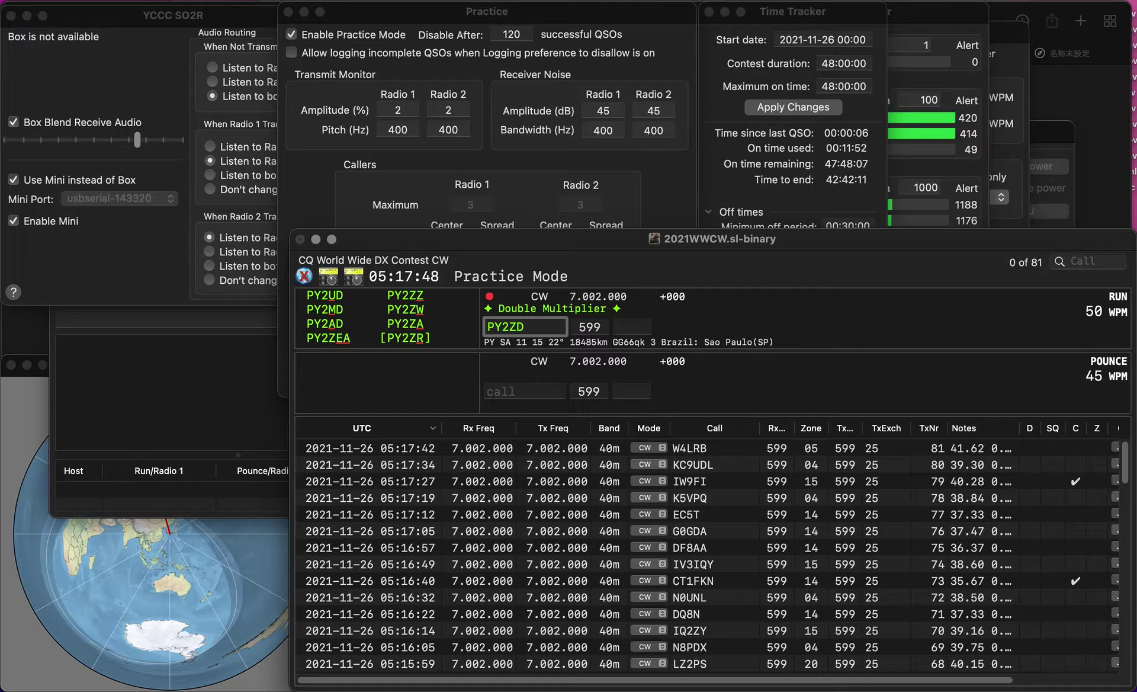
{"action": "key", "text": "Delete"}
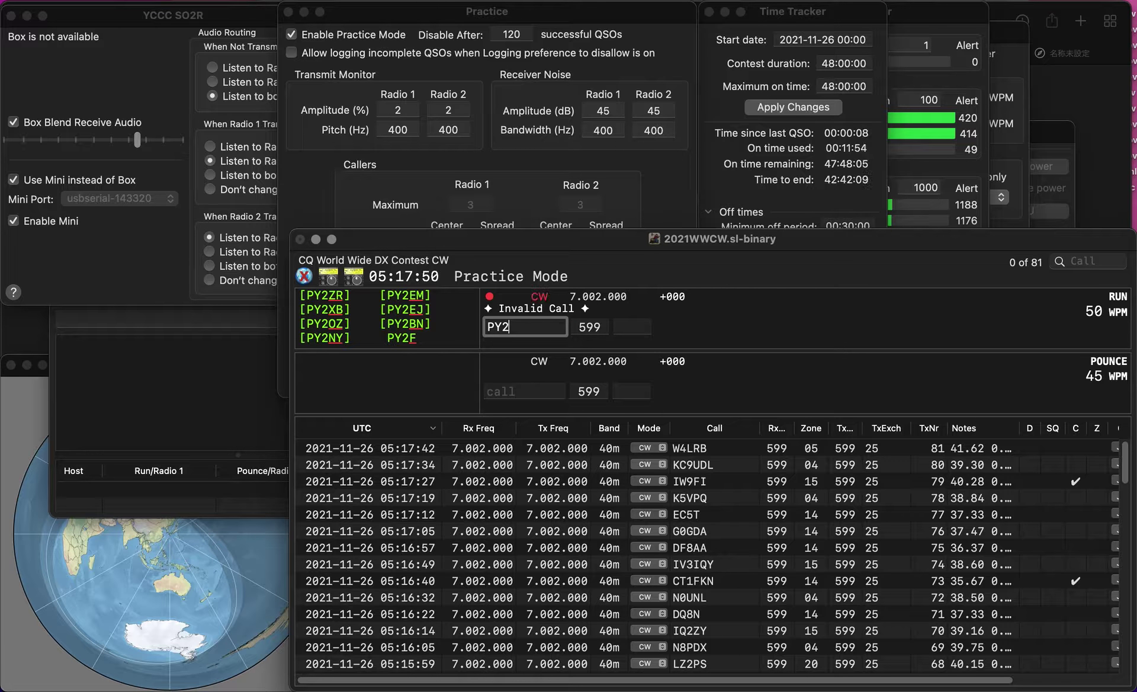
{"action": "type", "text": "MD"}
{"action": "key", "text": "Return"}
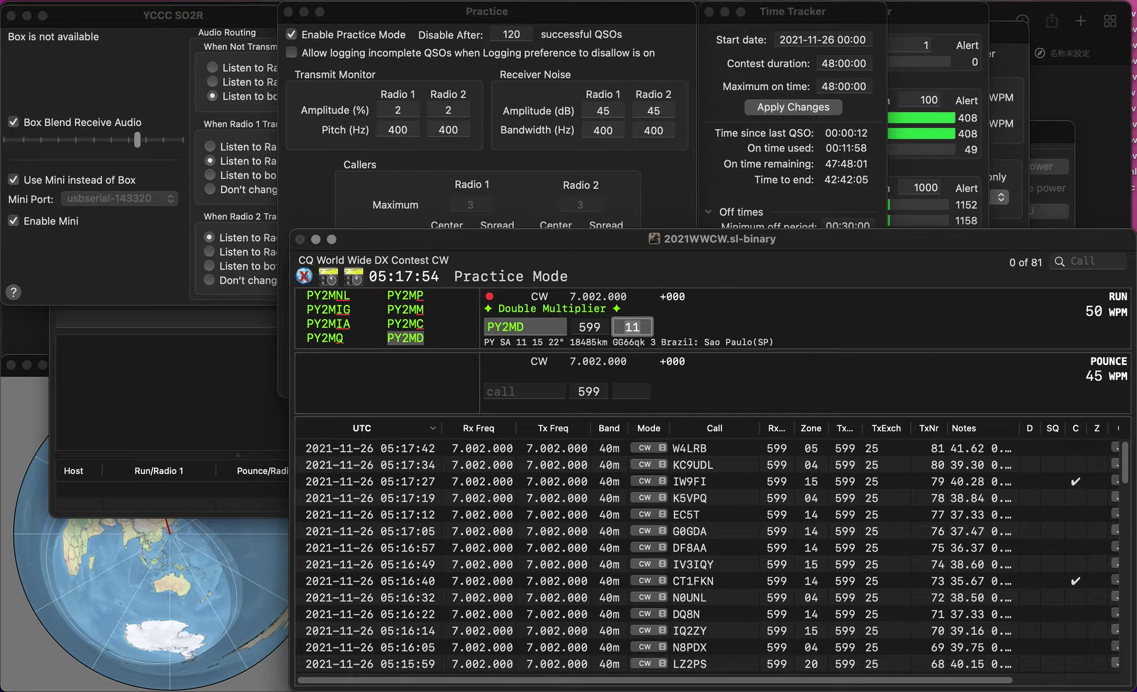
{"action": "key", "text": "Return"}
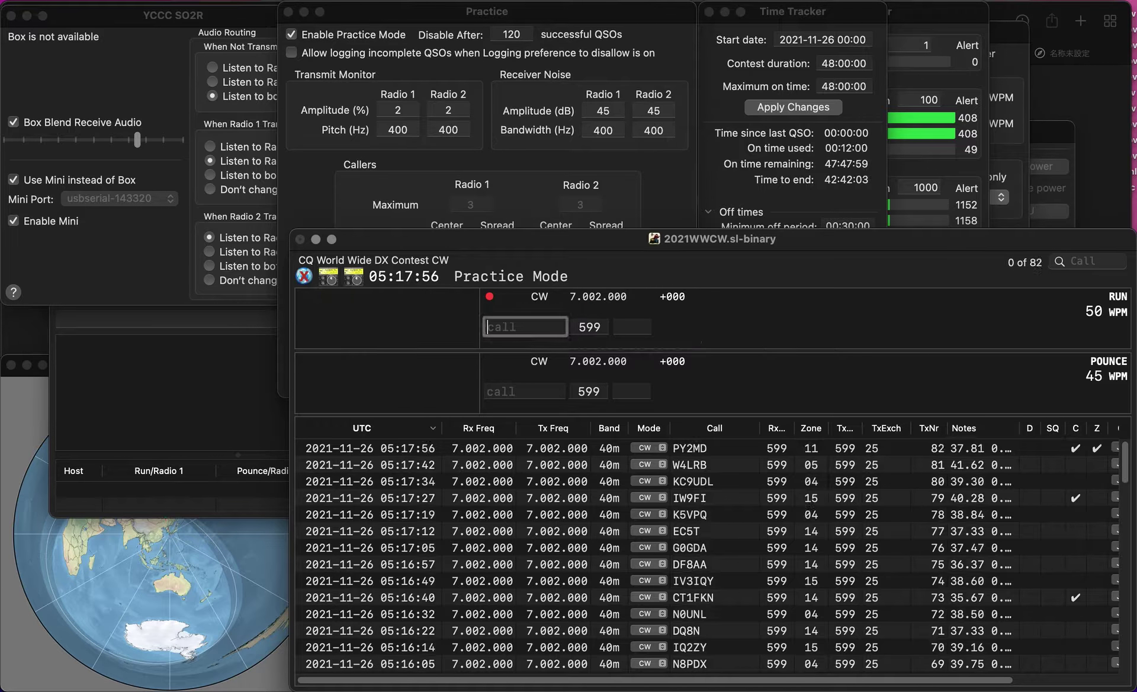
{"action": "type", "text": "K1T"}
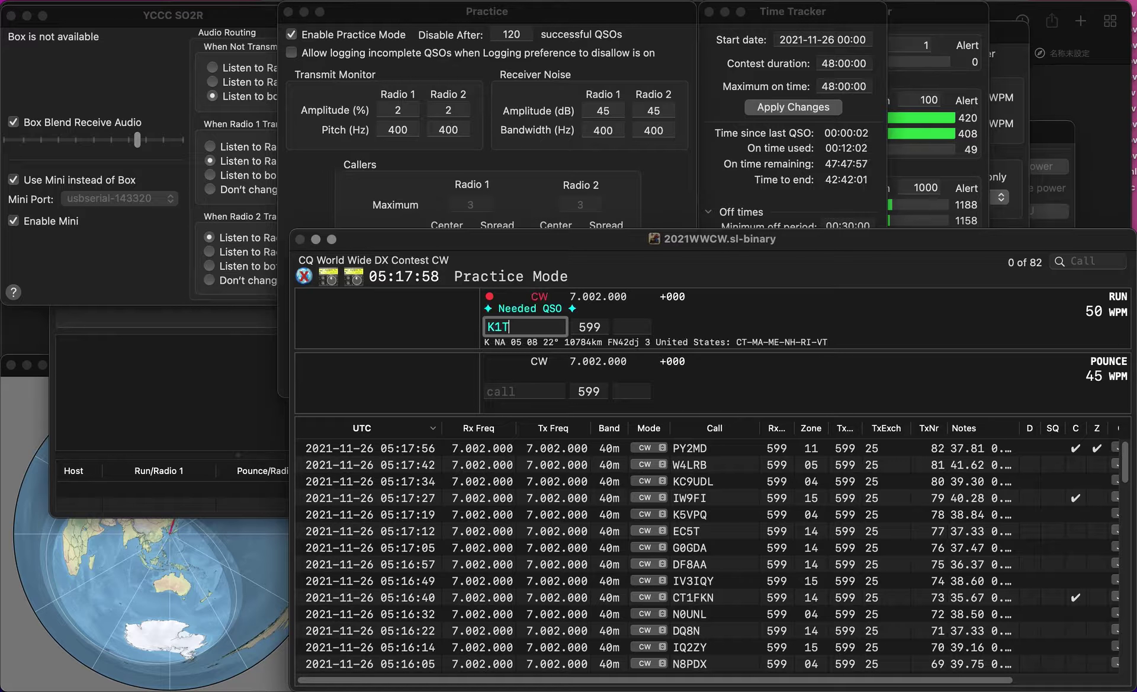
{"action": "type", "text": "ZQ"}
{"action": "key", "text": "Return"}
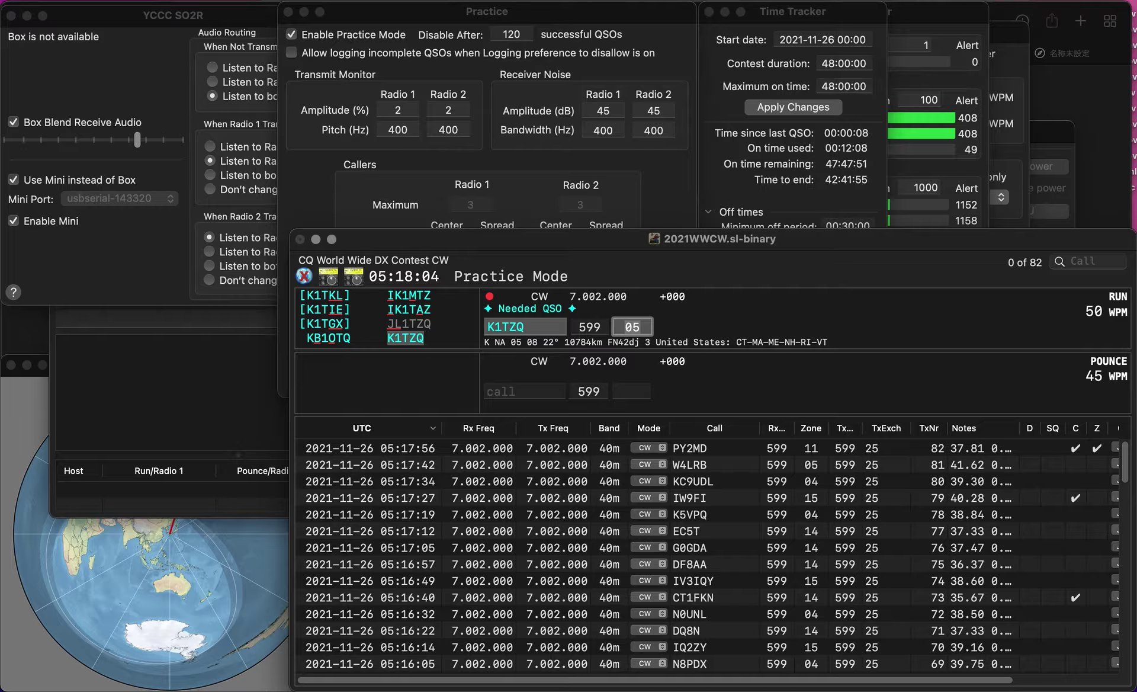
{"action": "key", "text": "Return"}
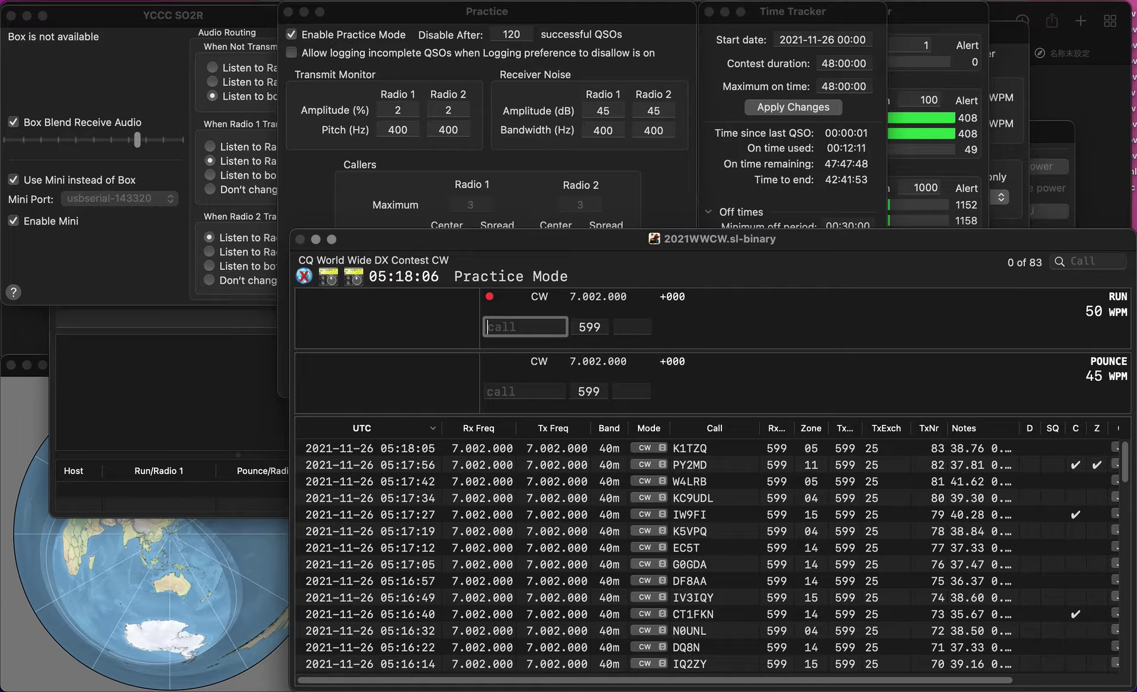
{"action": "type", "text": "K0DAS"}
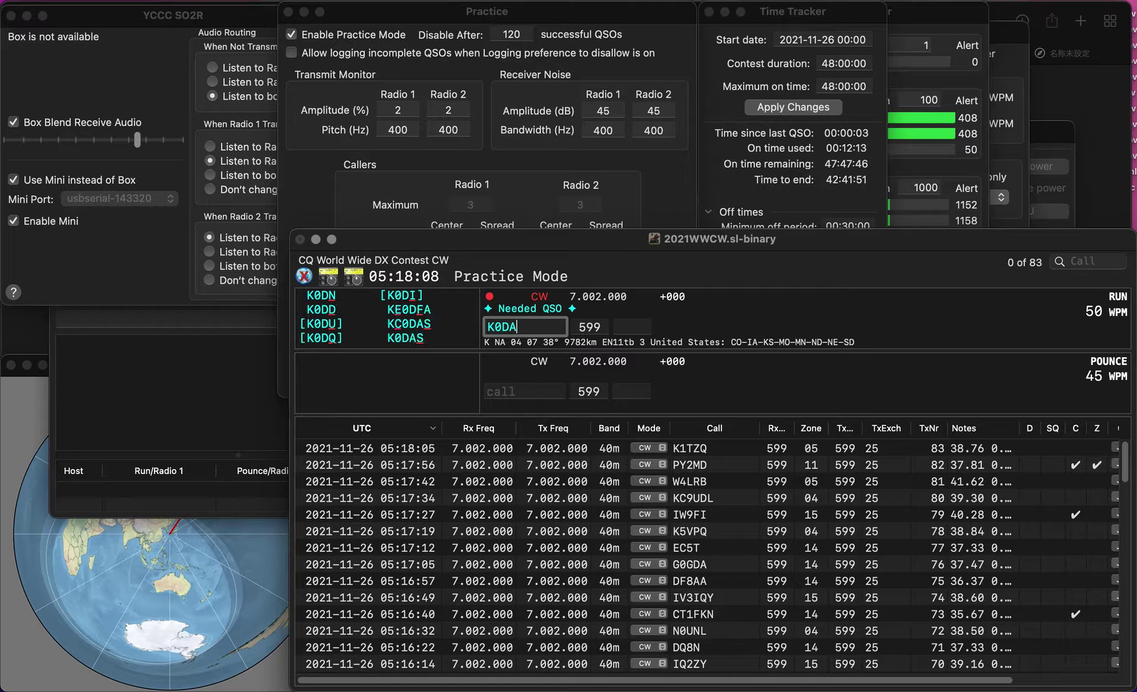
{"action": "key", "text": "Tab"}
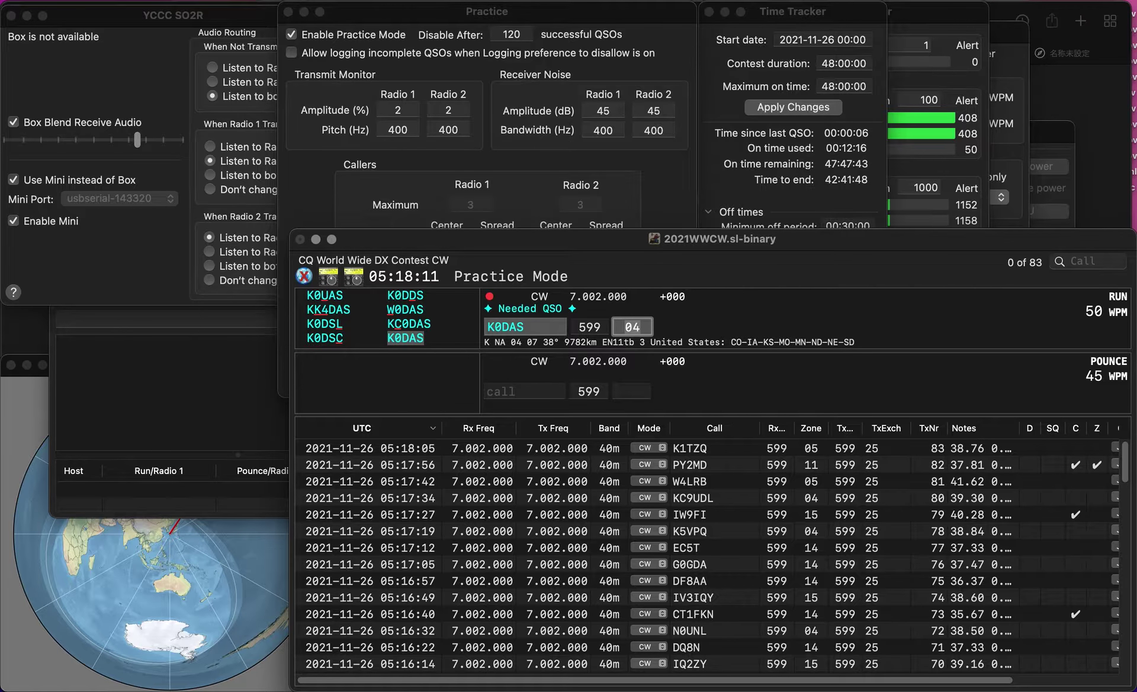
{"action": "key", "text": "Return"}
{"action": "type", "text": "PJ7CB"}
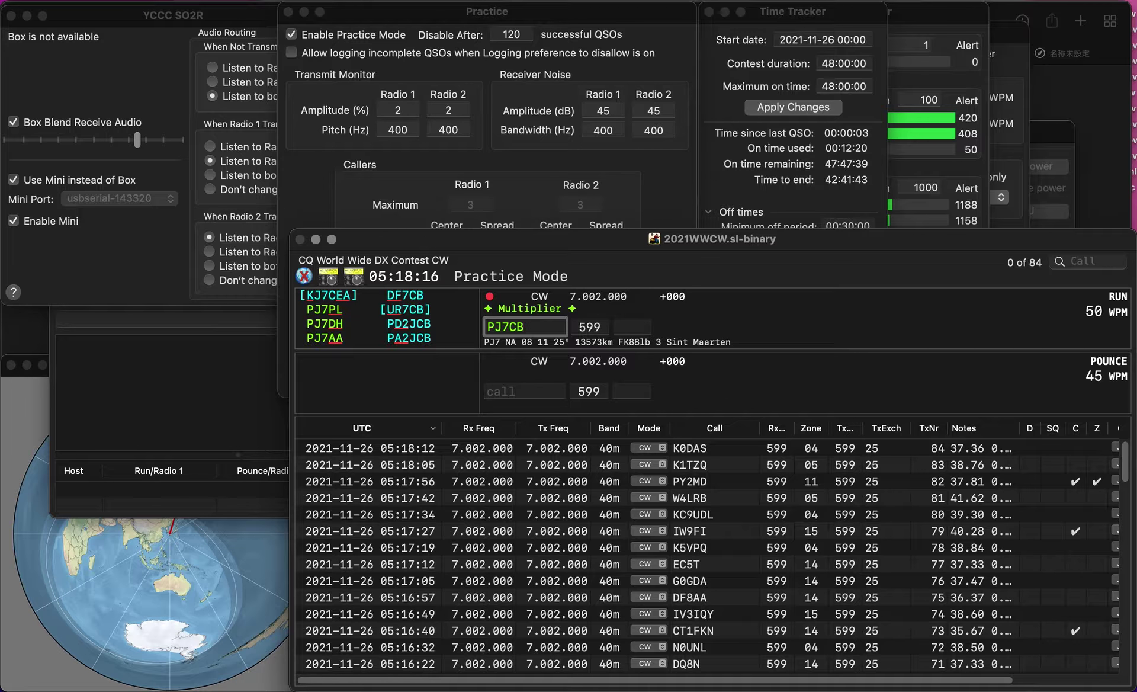
{"action": "type", "text": "V"}
{"action": "key", "text": "Home"}
{"action": "key", "text": "Delete"}
{"action": "key", "text": "Right"}
{"action": "type", "text": "A"}
{"action": "key", "text": "Right"}
{"action": "key", "text": "Right"}
{"action": "key", "text": "Right"}
{"action": "key", "text": "BackSpace"}
{"action": "type", "text": "D"}
{"action": "key", "text": "space"}
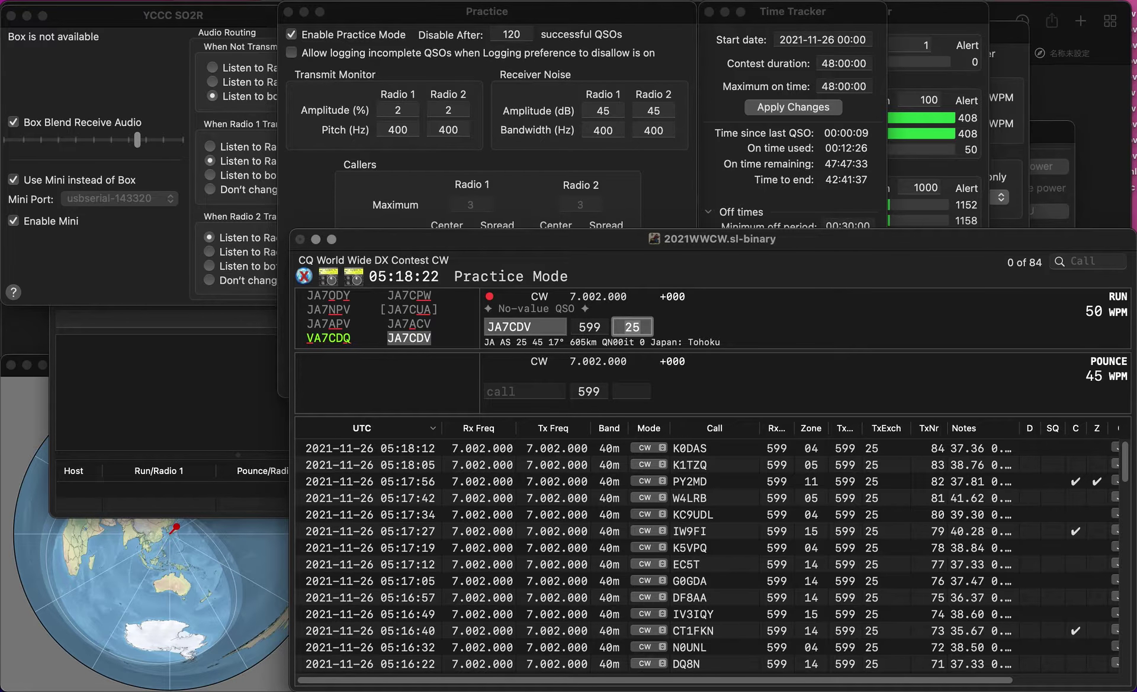
{"action": "key", "text": "Return"}
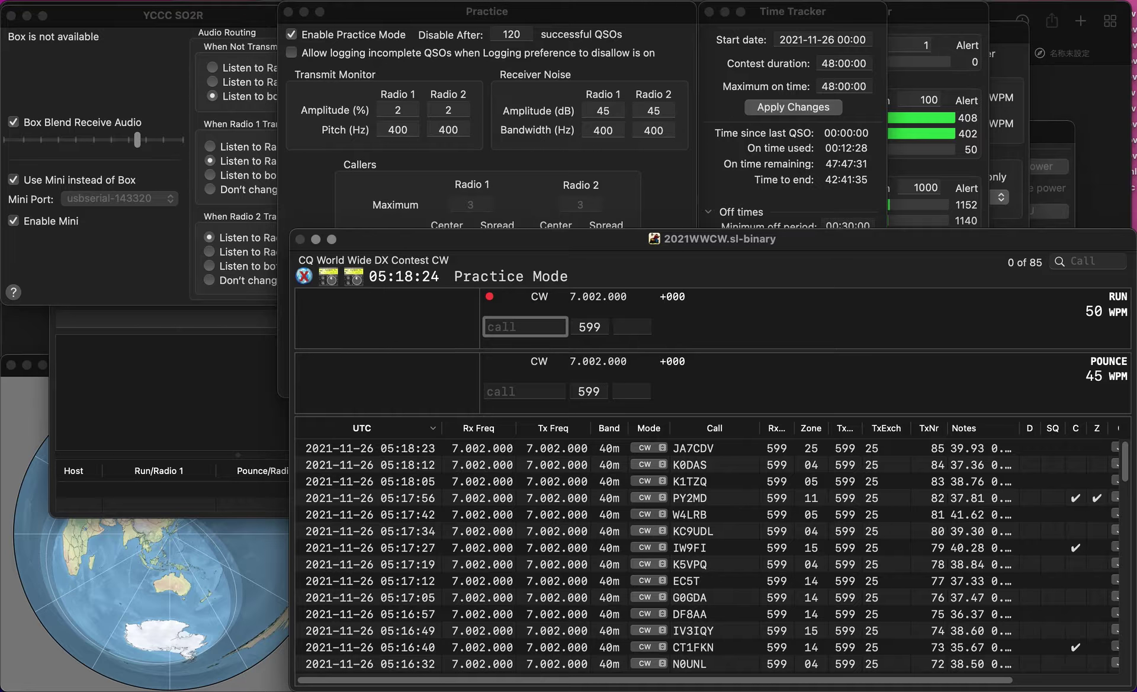
{"action": "type", "text": "WD4OJM"}
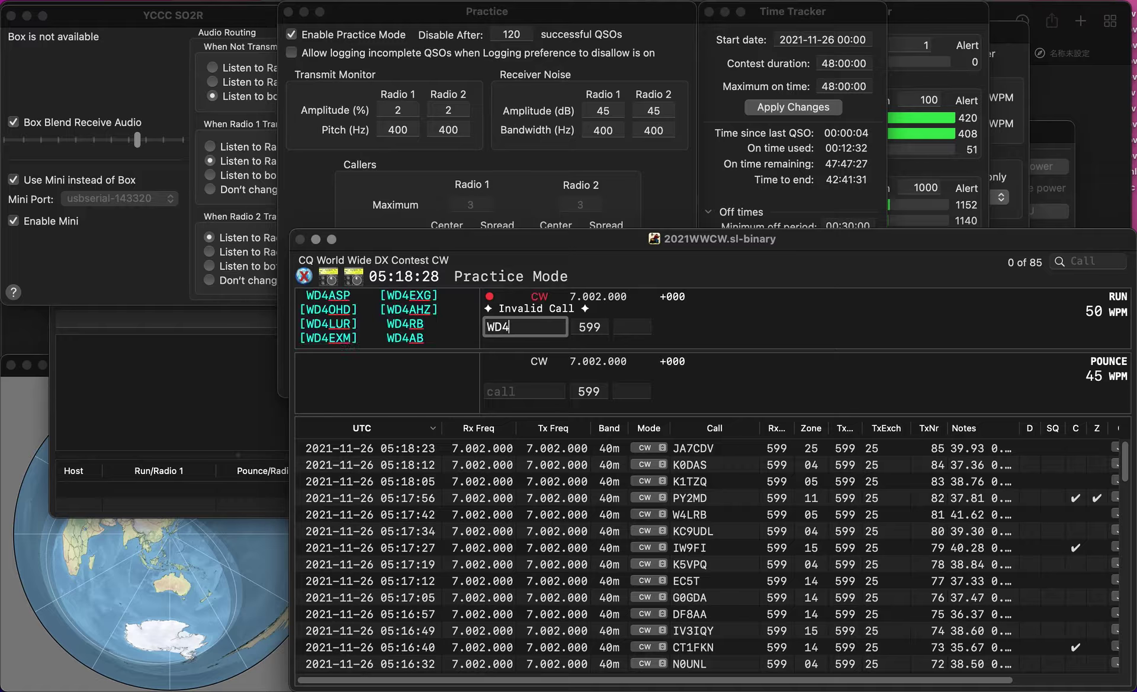
{"action": "key", "text": "Return"}
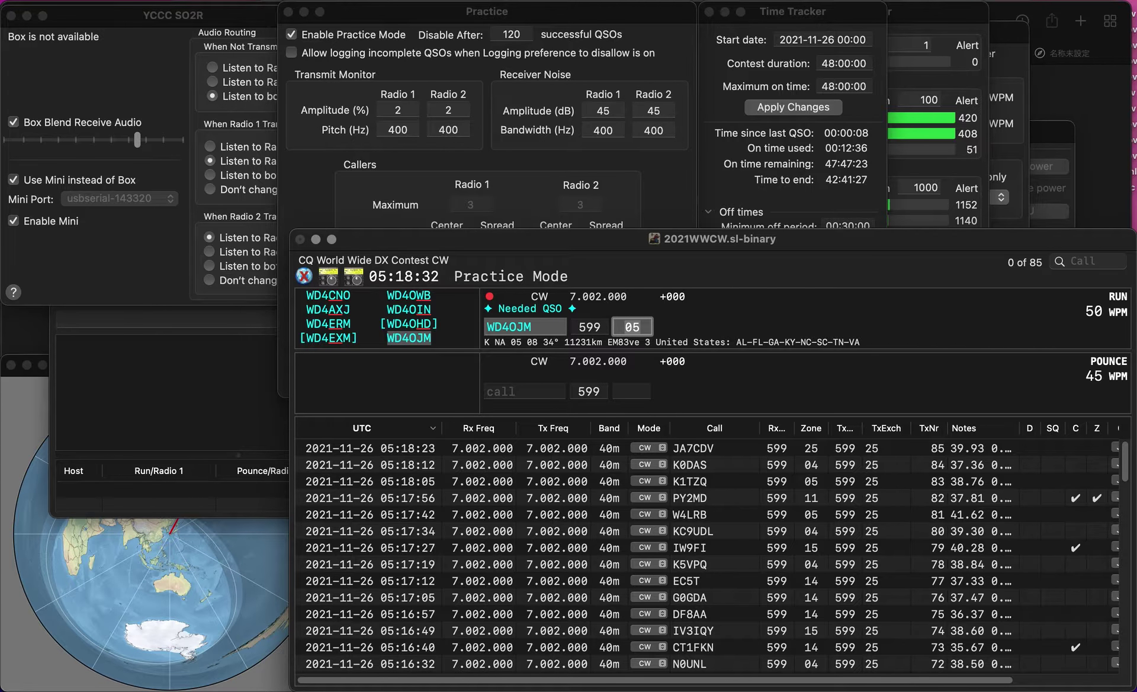
{"action": "key", "text": "Return"}
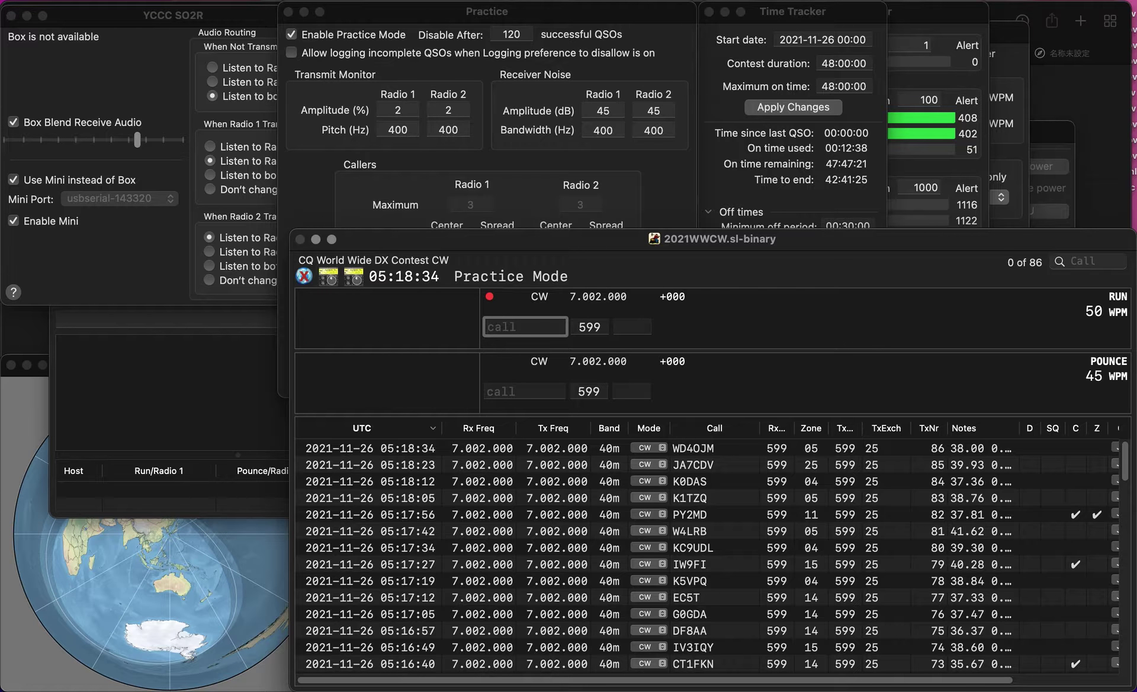
{"action": "type", "text": "S57"}
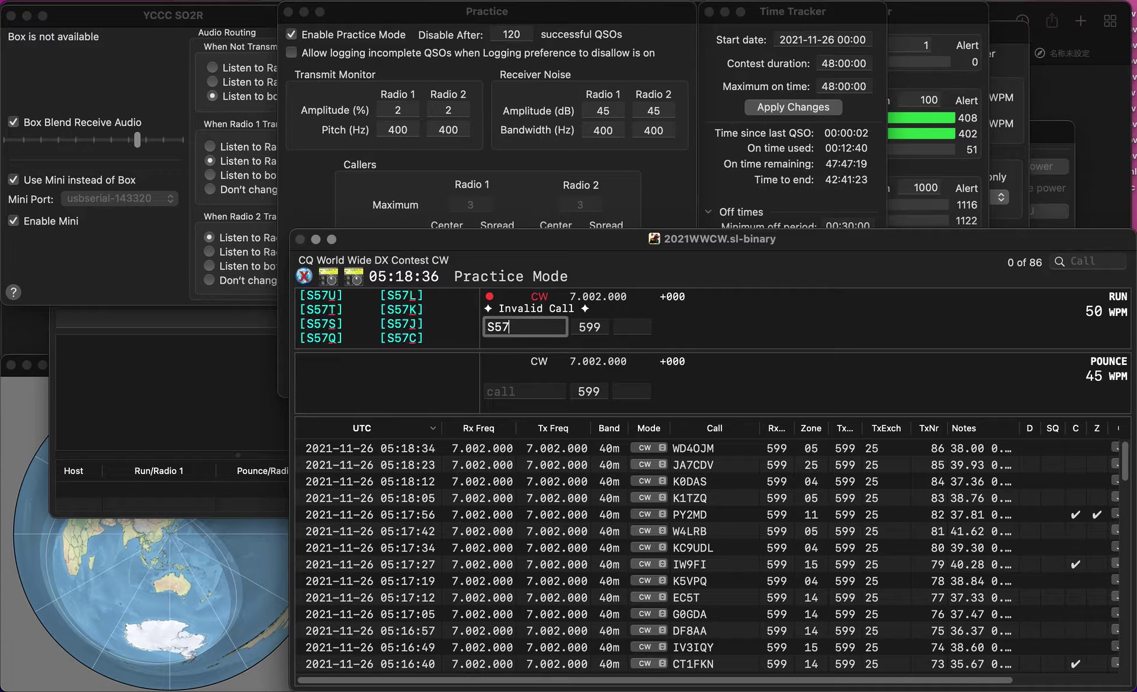
{"action": "type", "text": "NAW"}
{"action": "key", "text": "Return"}
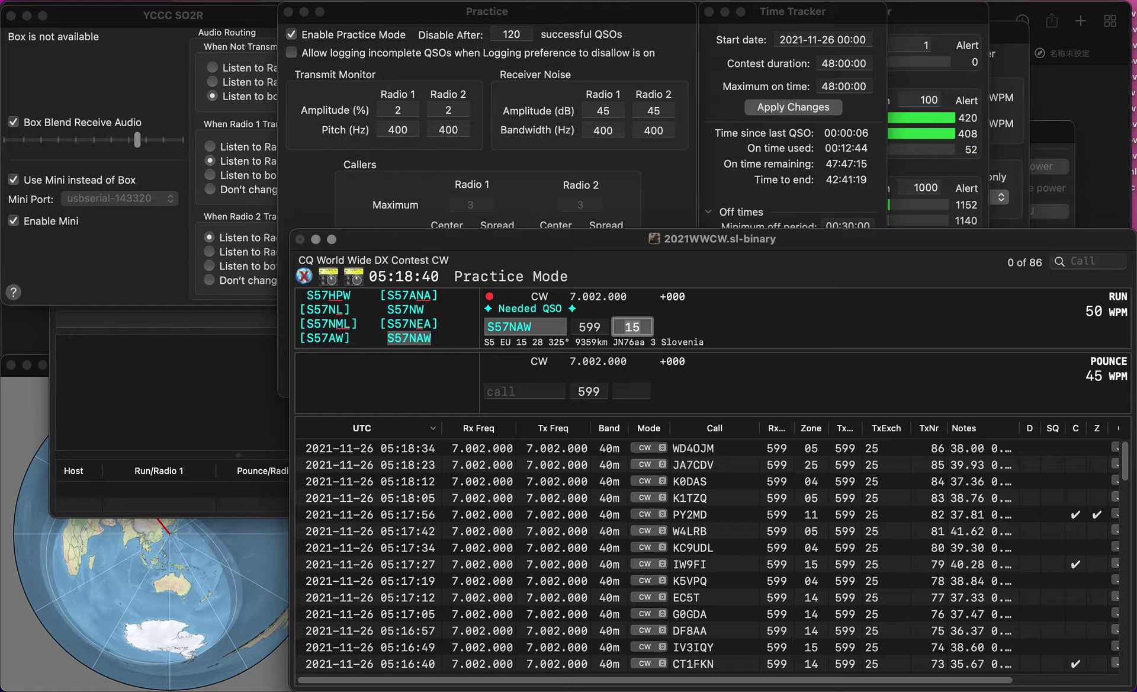
{"action": "key", "text": "Return"}
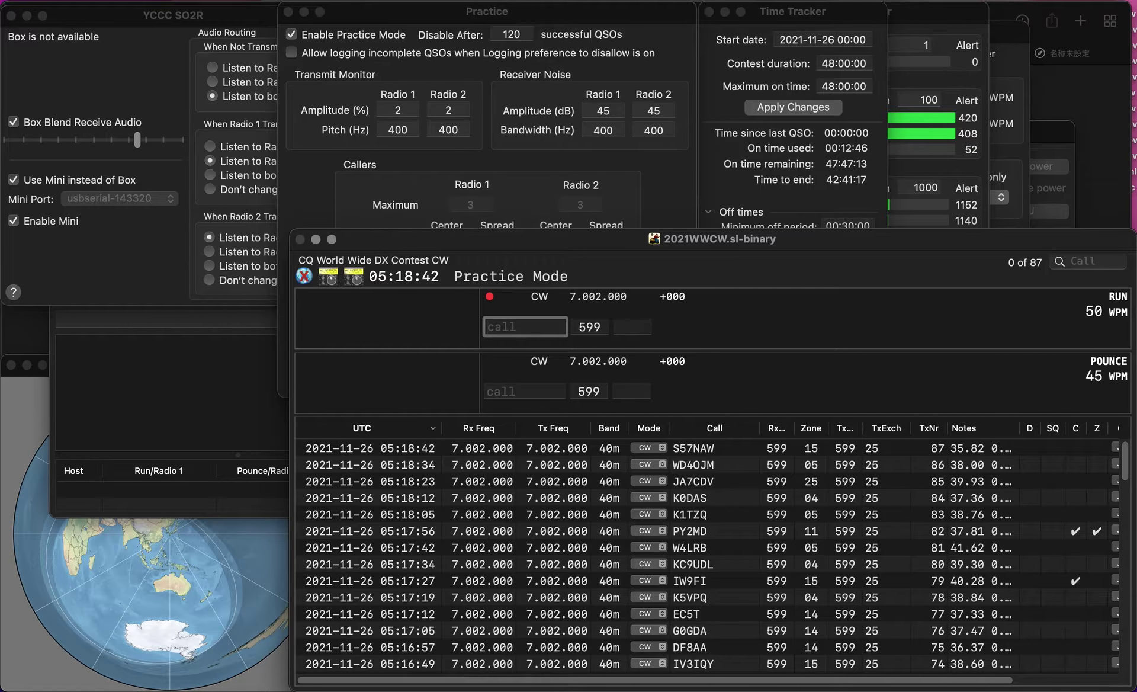
Enter the partial callsign AES, complete it to AB4ES, and log the run contact with report 599 and zone 05.
{"action": "type", "text": "AES"}
{"action": "left_click", "coordinate": [492, 326]}
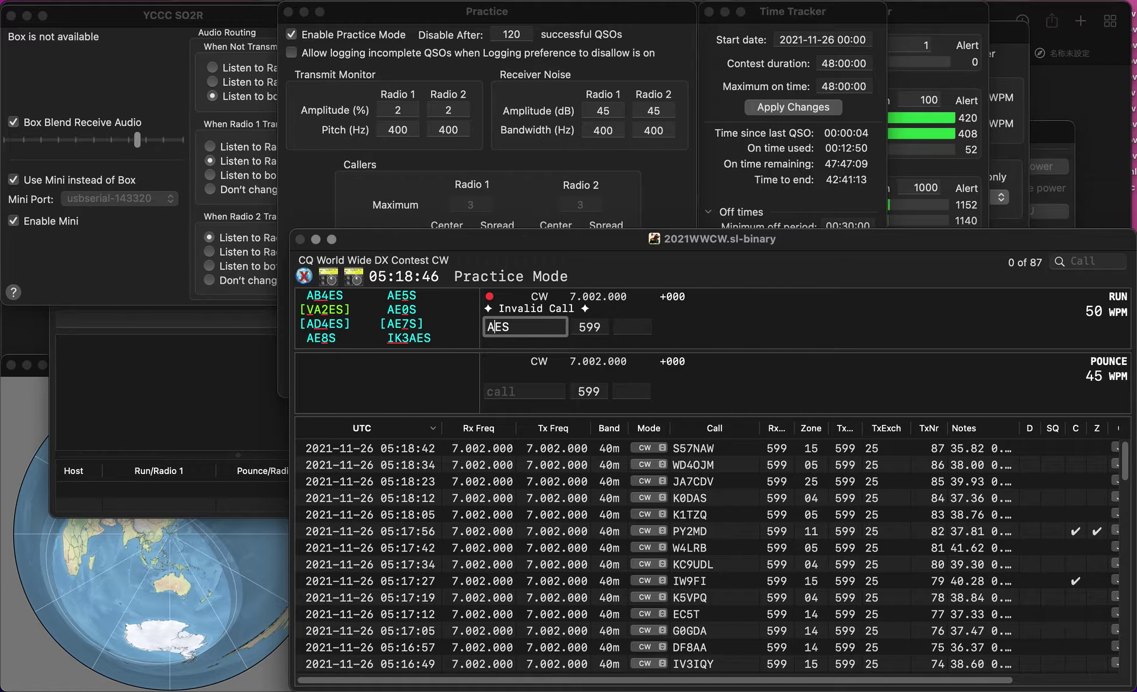
{"action": "type", "text": "B4"}
{"action": "key", "text": "Return"}
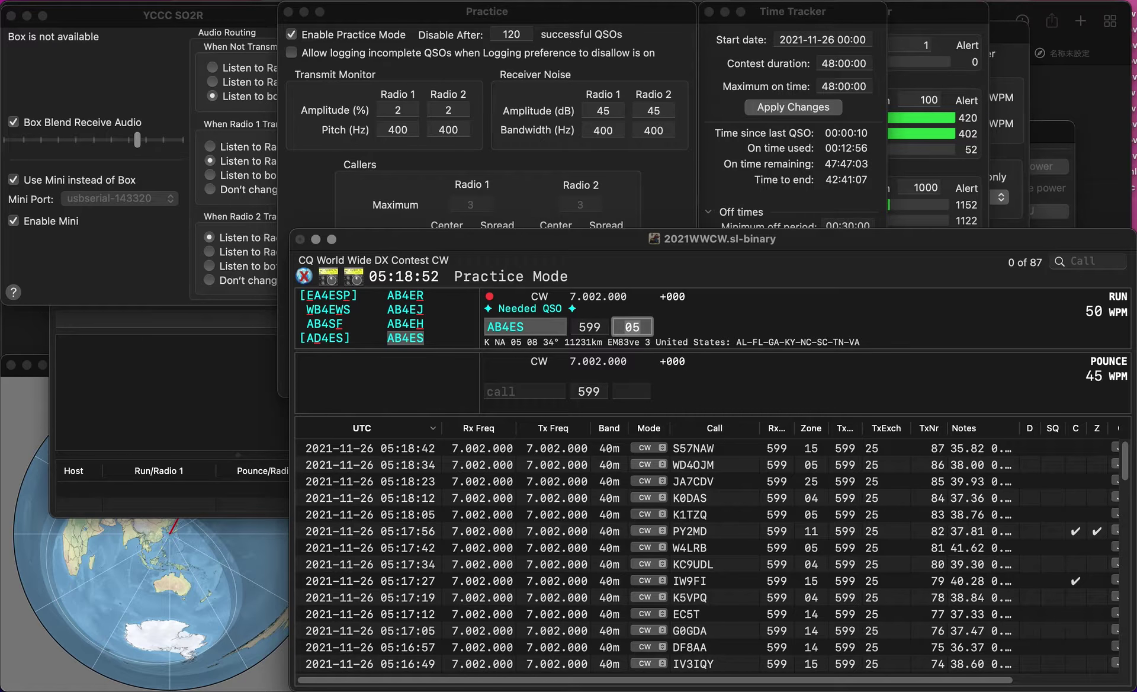
{"action": "key", "text": "Return"}
{"action": "type", "text": "KE"}
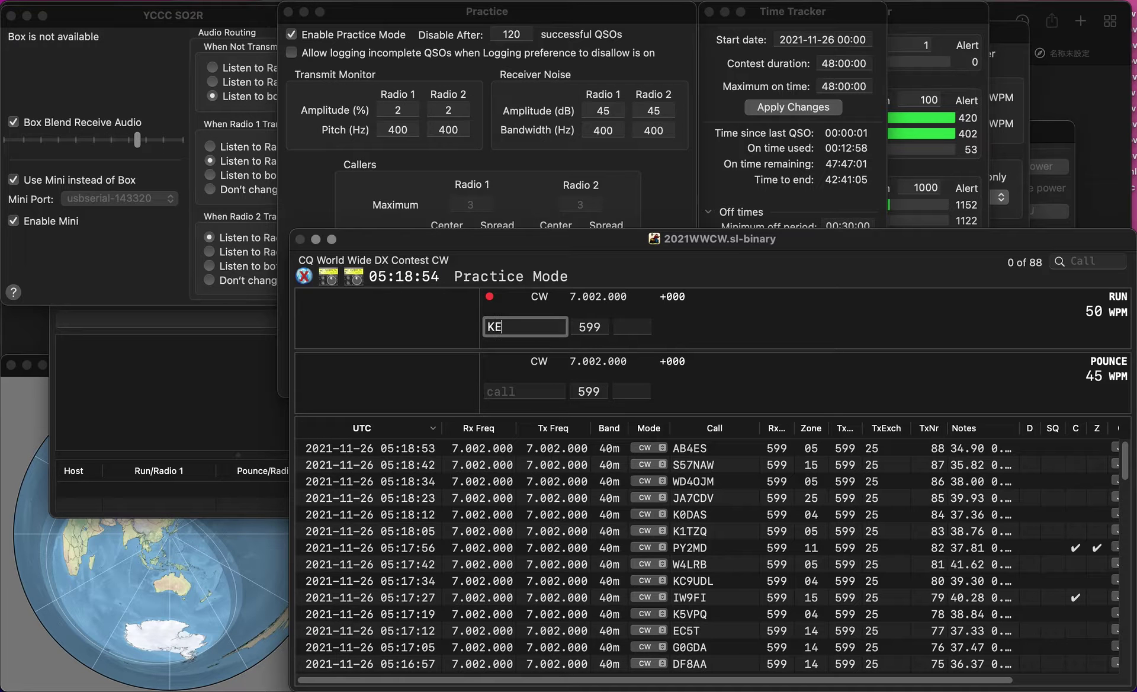
{"action": "type", "text": "8GKO"}
{"action": "key", "text": "space"}
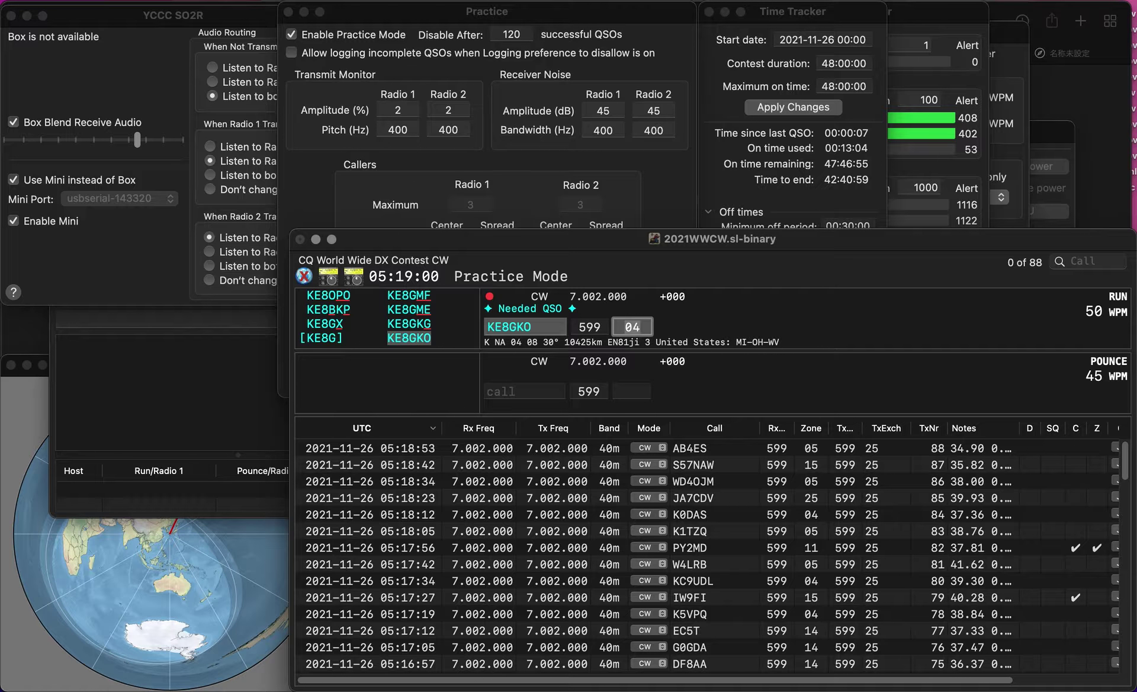
{"action": "key", "text": "Return"}
{"action": "type", "text": "R5DV"}
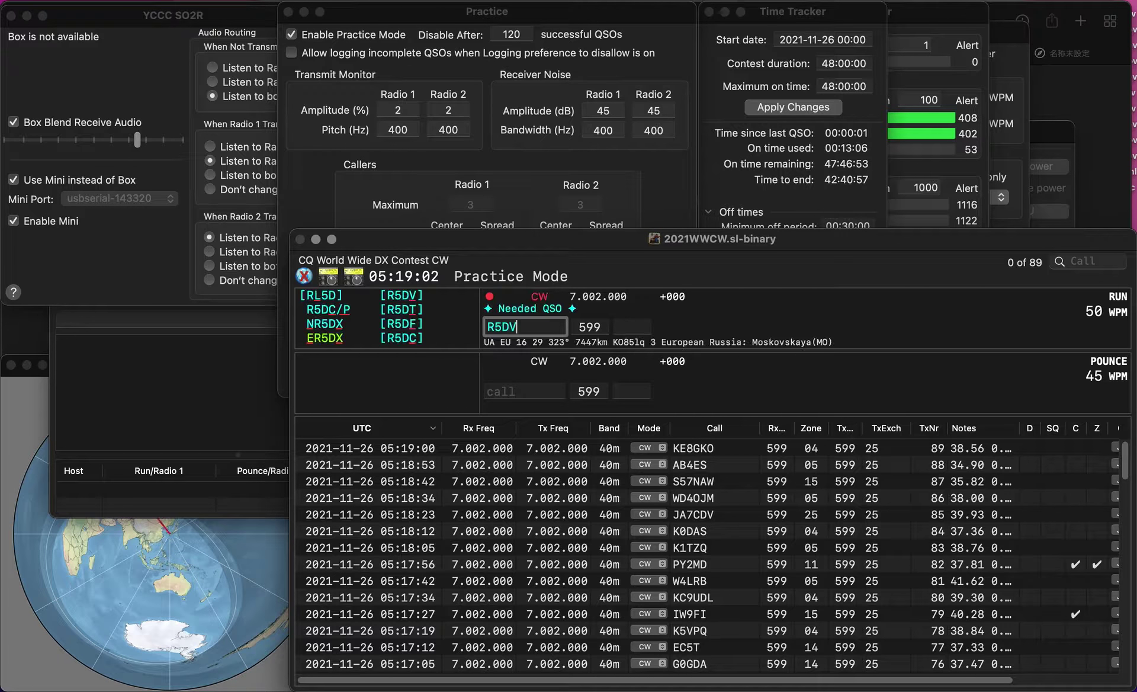
{"action": "key", "text": "space"}
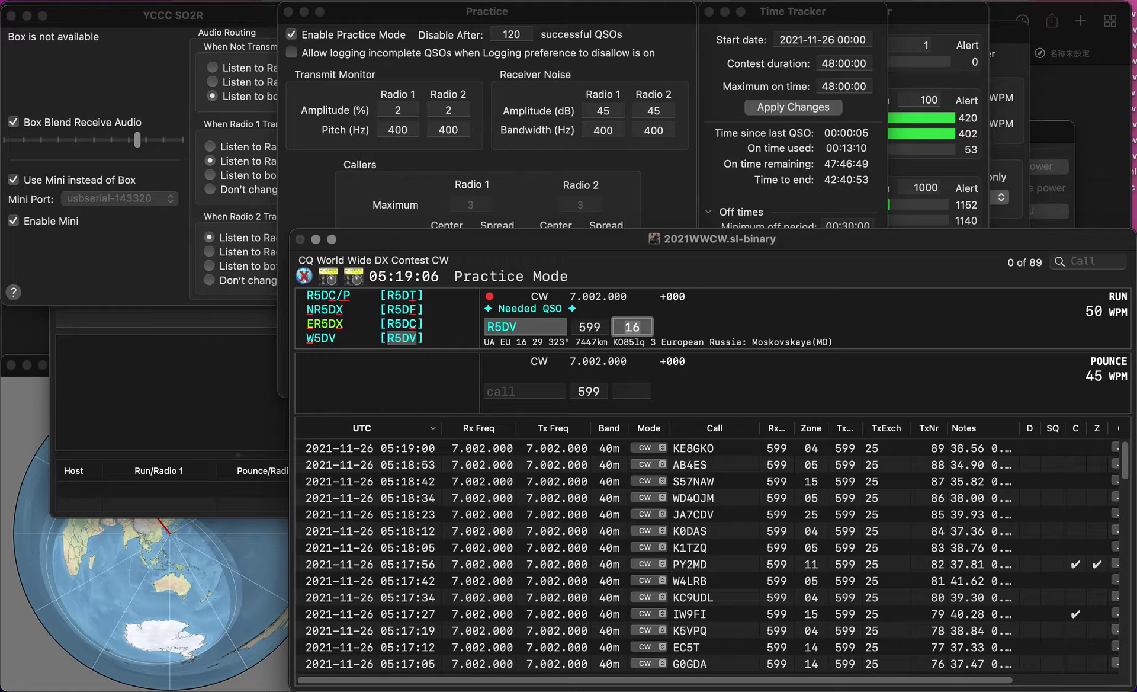
{"action": "key", "text": "Return"}
{"action": "type", "text": "NR2Q"}
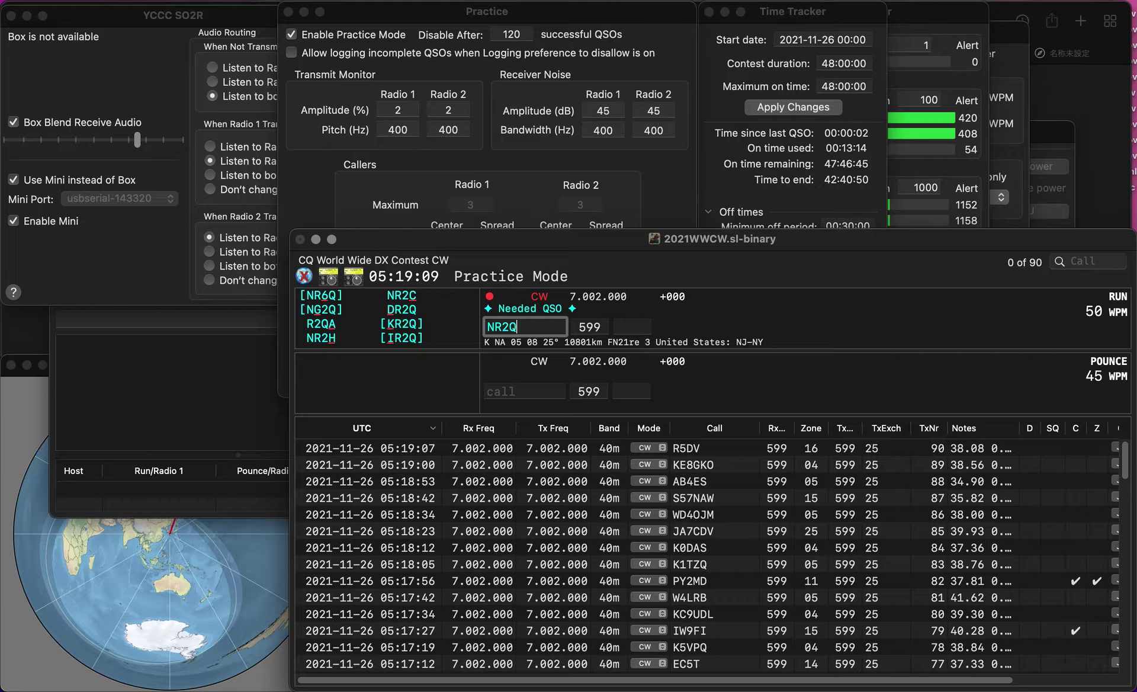
{"action": "left_click", "coordinate": [495, 326]}
{"action": "key", "text": "BackSpace"}
{"action": "type", "text": "I"}
{"action": "key", "text": "space"}
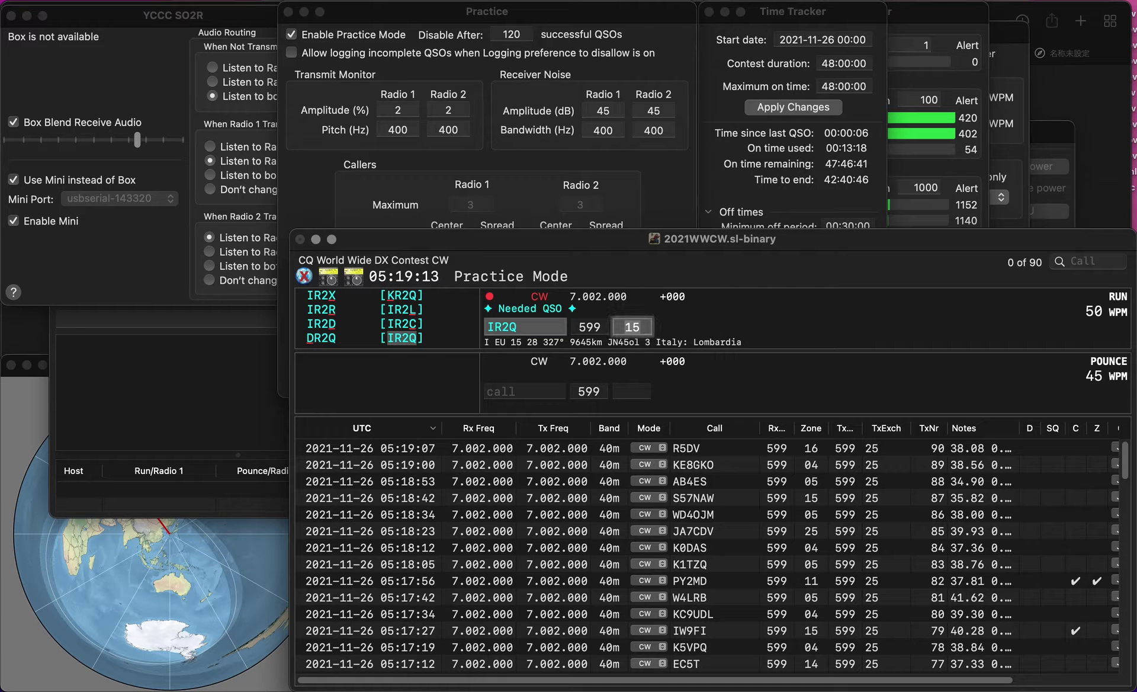
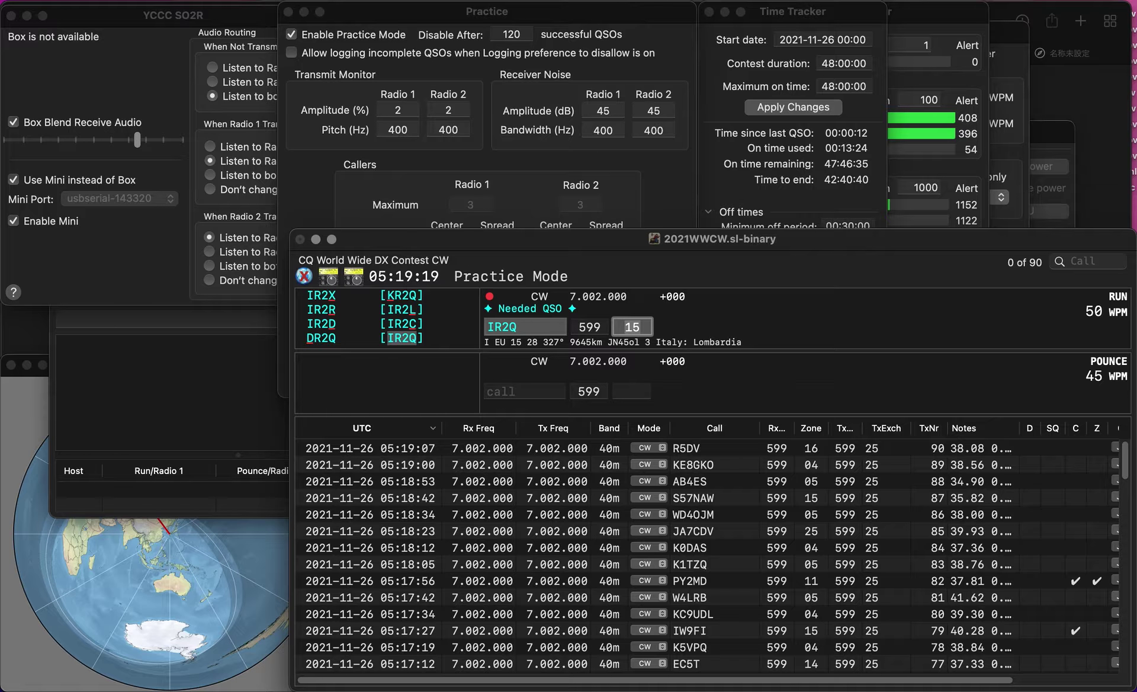
{"action": "key", "text": "Return"}
{"action": "type", "text": "N3VSD"}
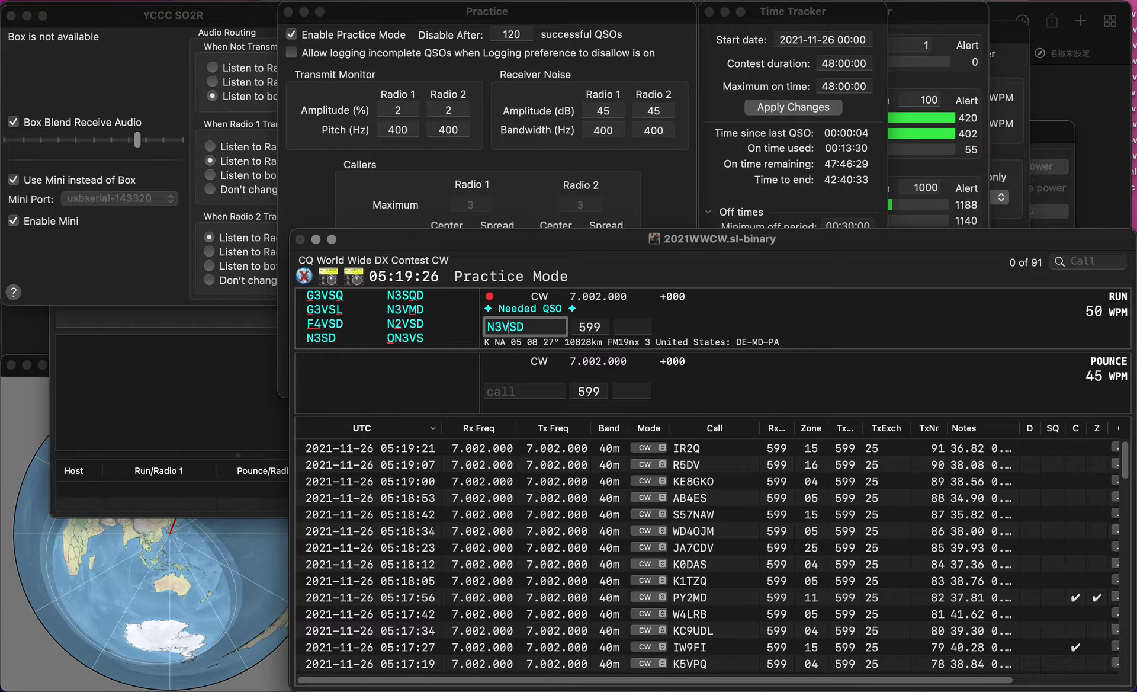
{"action": "key", "text": "Left"}
{"action": "key", "text": "BackSpace"}
{"action": "type", "text": "2"}
{"action": "key", "text": "Return"}
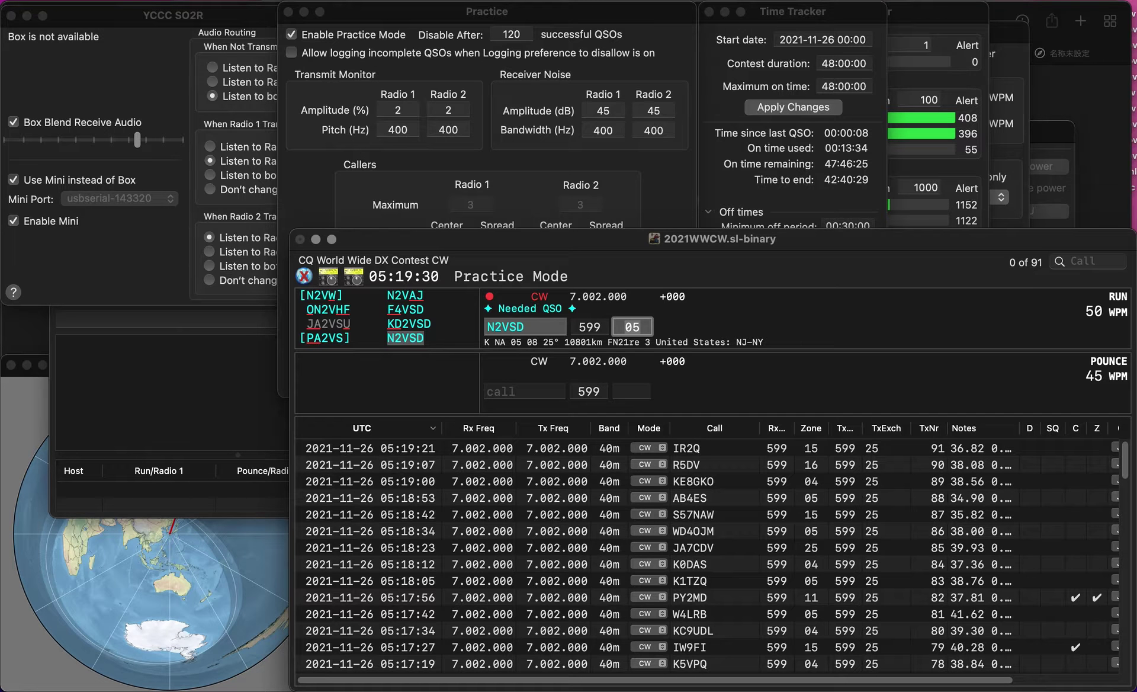
{"action": "key", "text": "Return"}
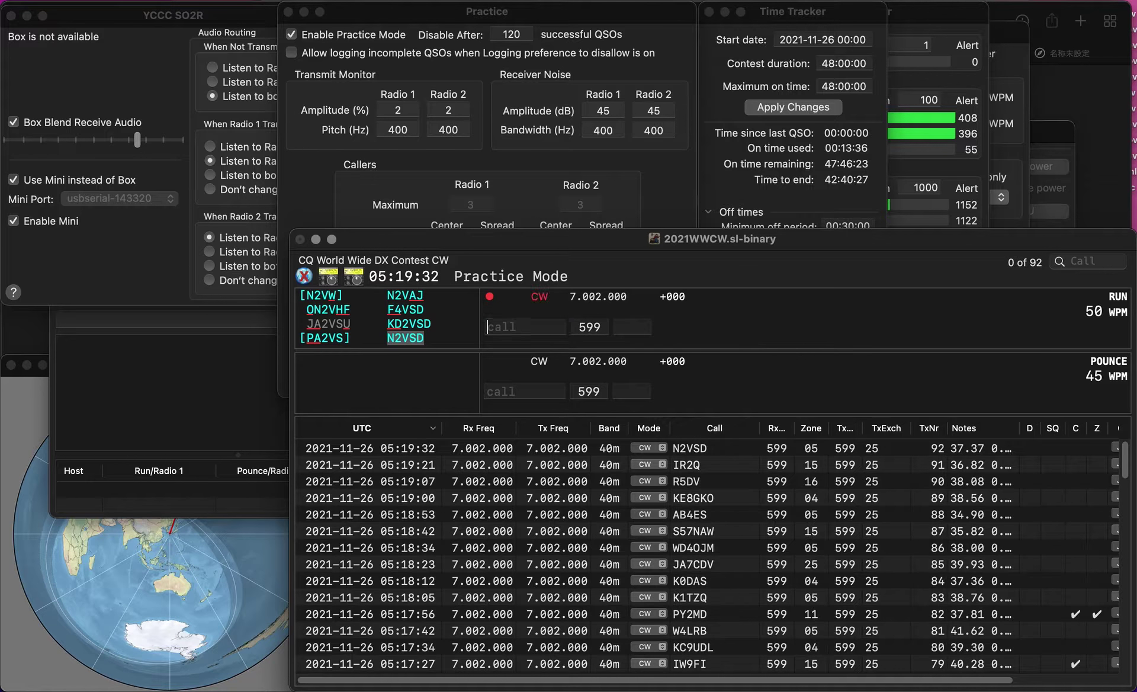
Log run contacts with F4GWY in zone 14 and WC6Y in zone 03, both with report 599.
{"action": "type", "text": "F4"}
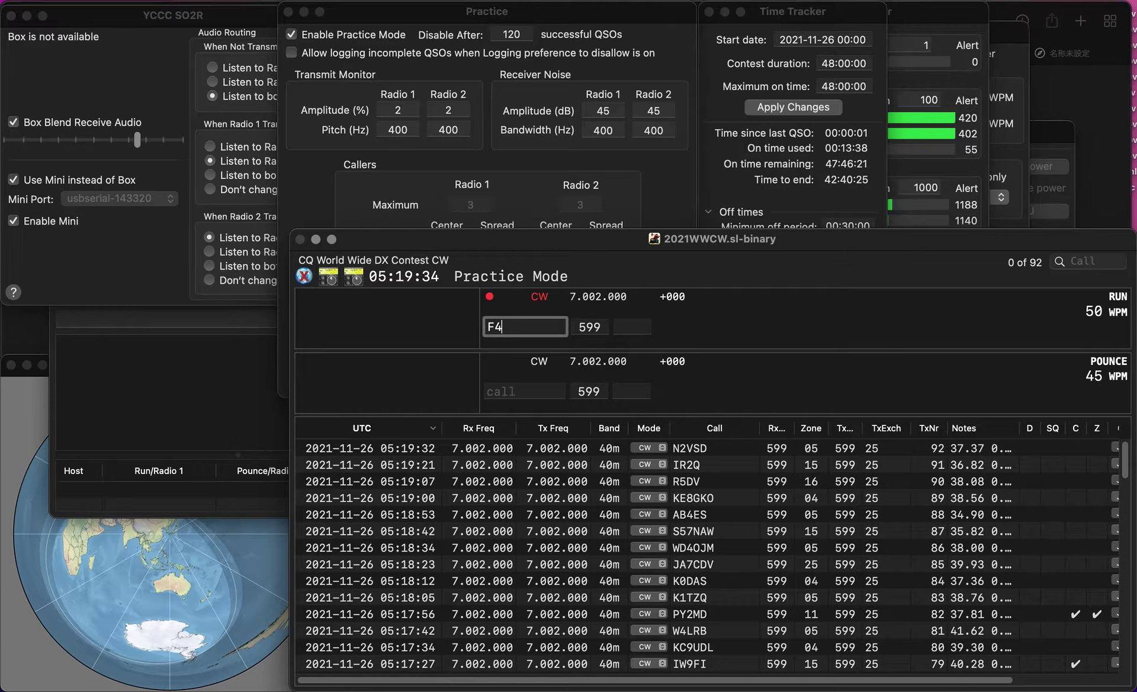
{"action": "type", "text": "GWY"}
{"action": "key", "text": "Tab"}
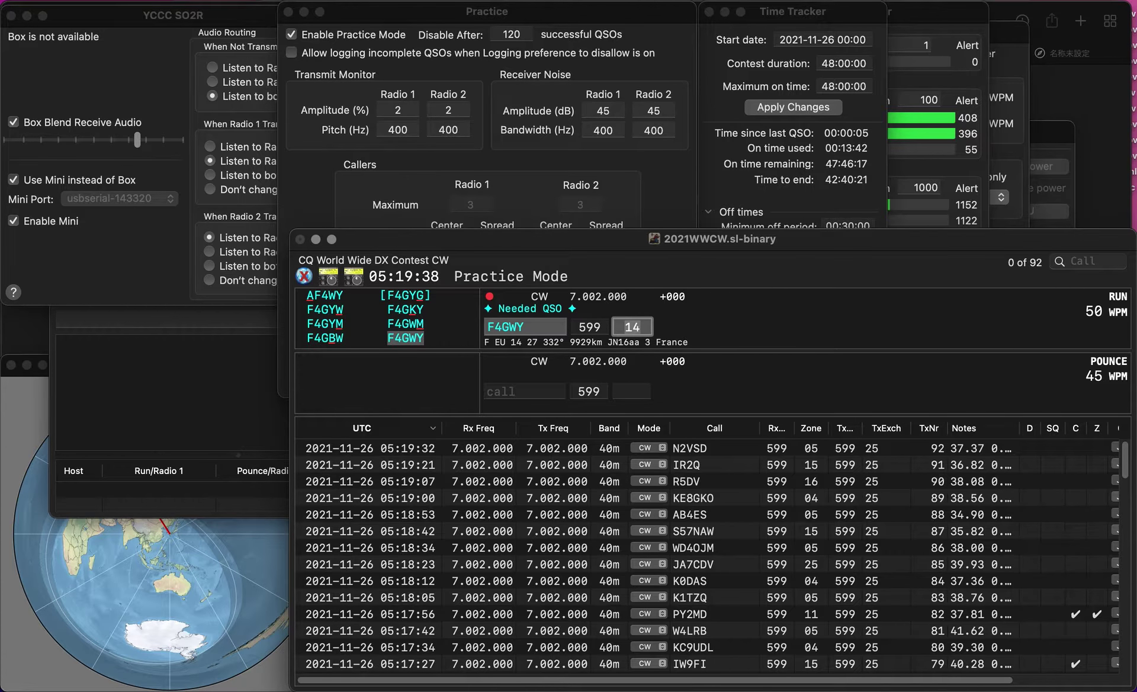
{"action": "key", "text": "Return"}
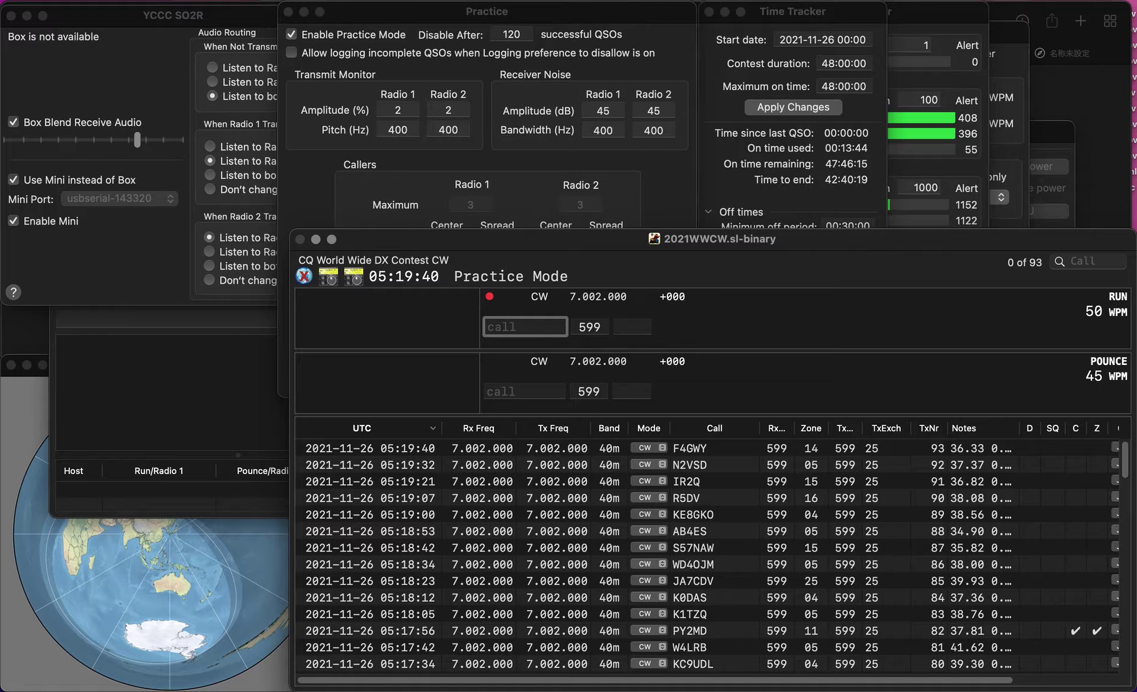
{"action": "type", "text": "WC6Y"}
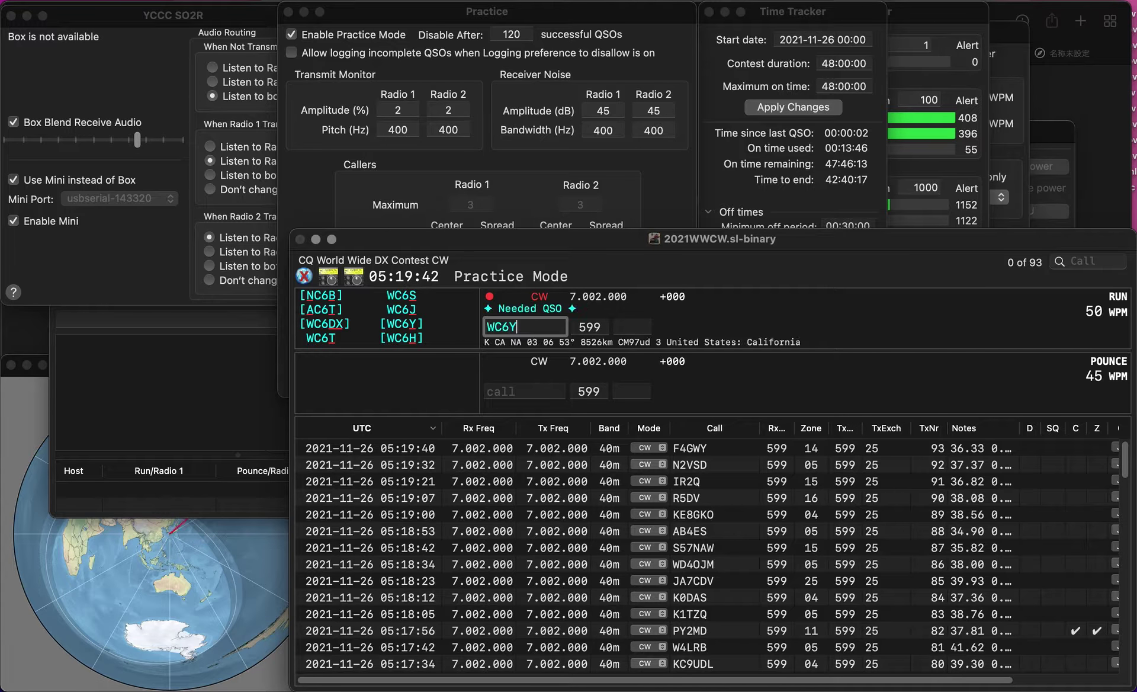
{"action": "key", "text": "Return"}
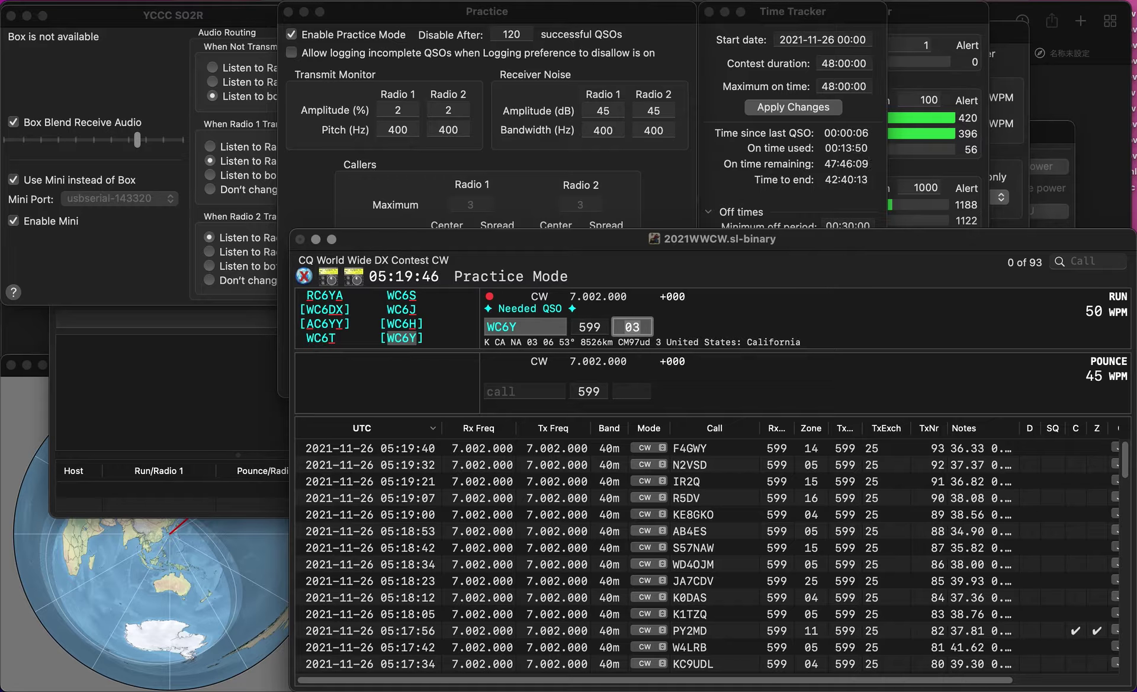
{"action": "key", "text": "Return"}
{"action": "type", "text": "KI0D"}
{"action": "key", "text": "space"}
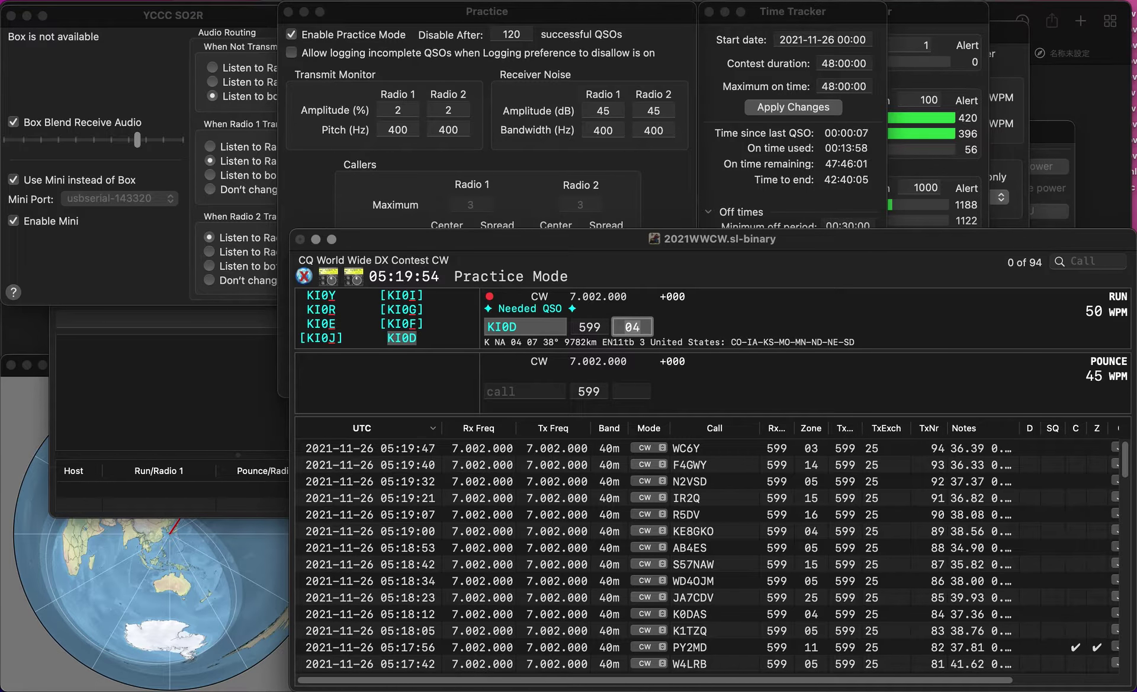
{"action": "key", "text": "Return"}
{"action": "type", "text": "UA4HIP"}
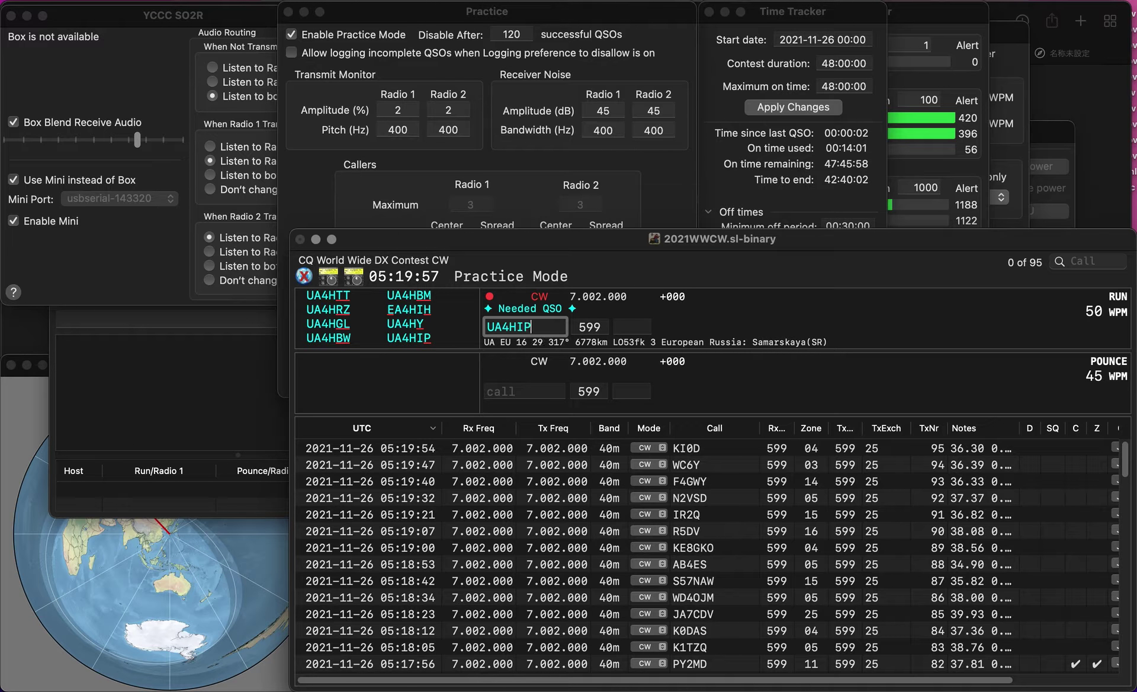
{"action": "key", "text": "space"}
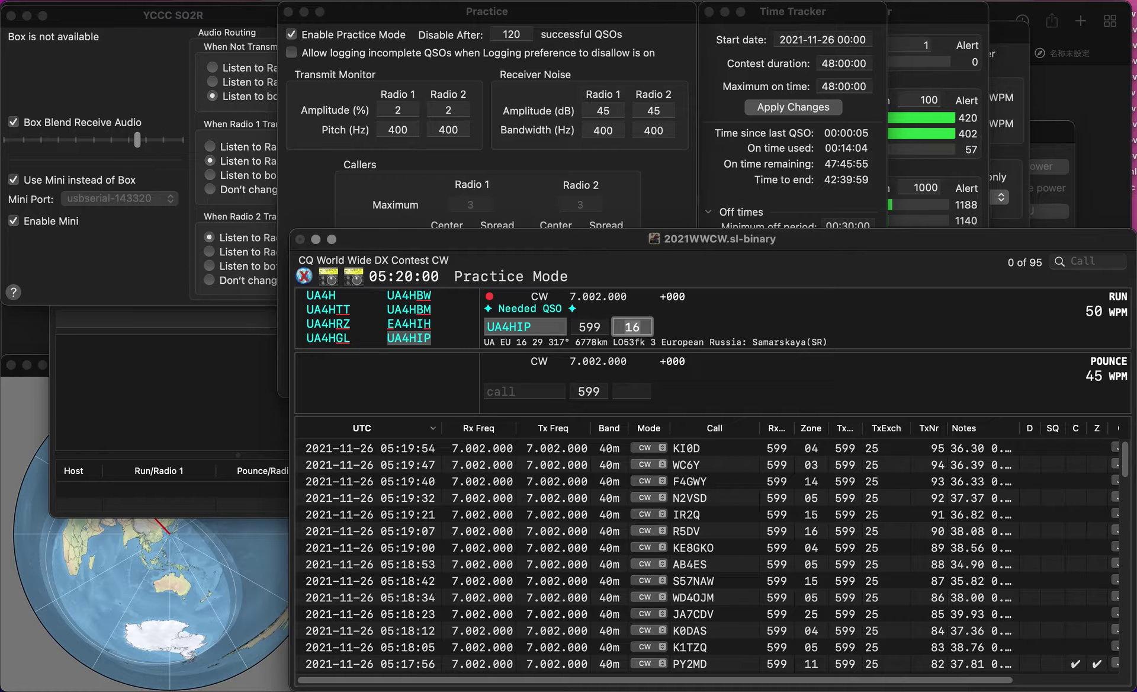
{"action": "key", "text": "Return"}
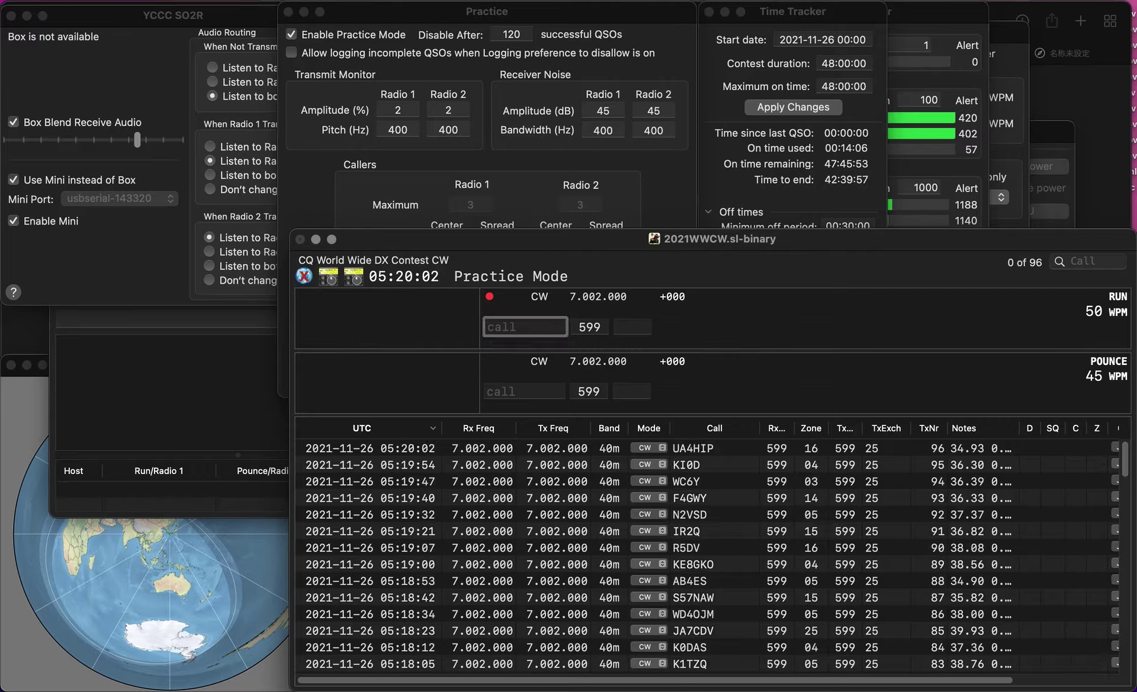
Log run contacts with 9A3TR in zone 15 and US3EW in zone 16, both with report 599.
{"action": "type", "text": "9A3TR"}
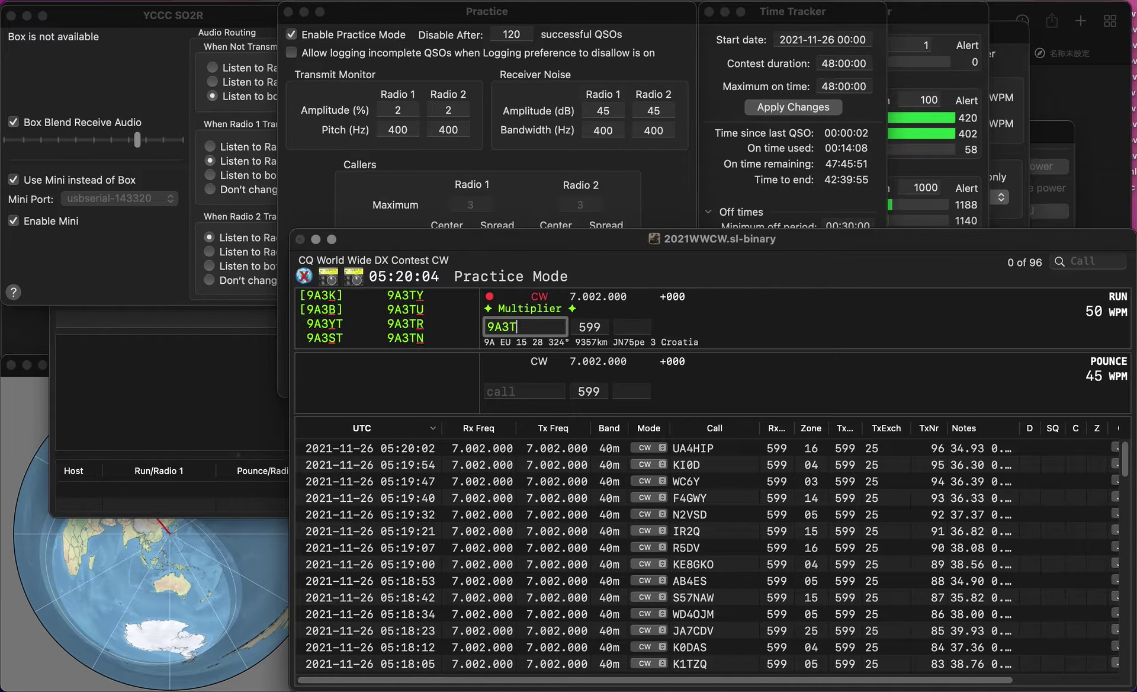
{"action": "key", "text": "space"}
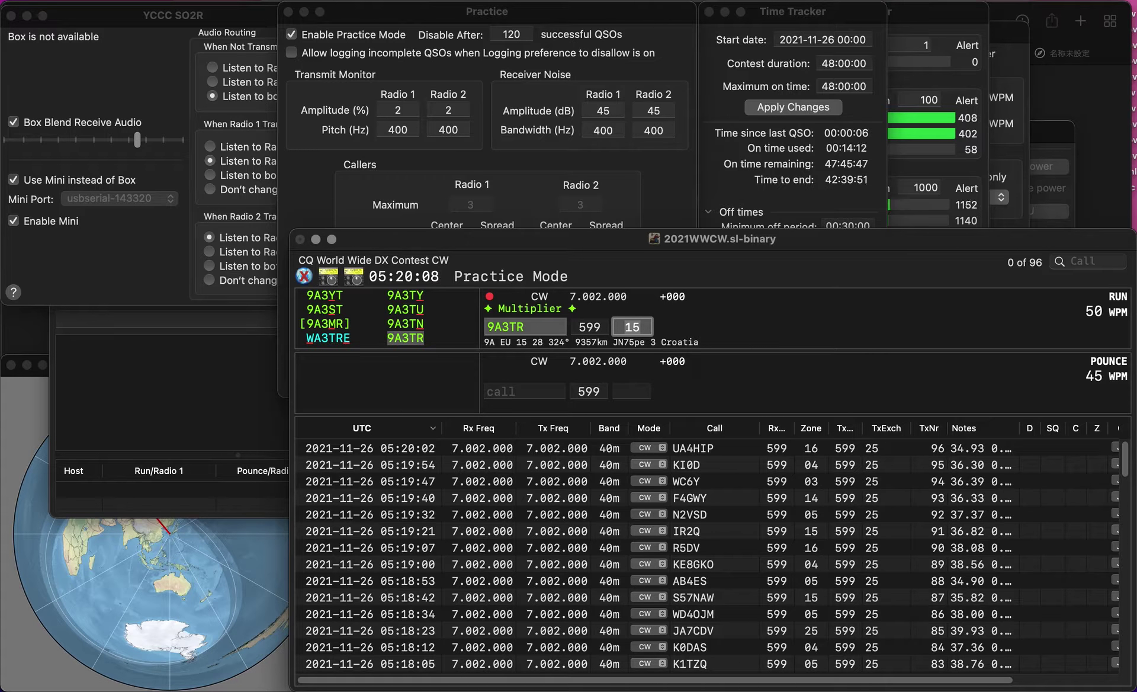
{"action": "key", "text": "Return"}
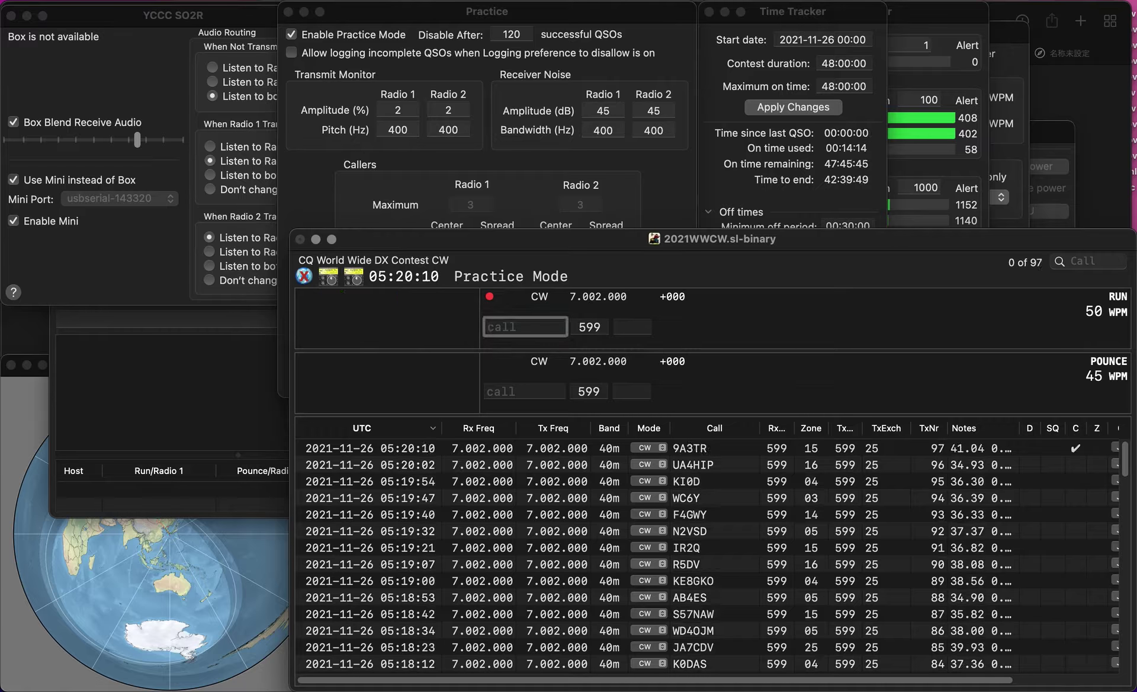
{"action": "type", "text": "US3EW"}
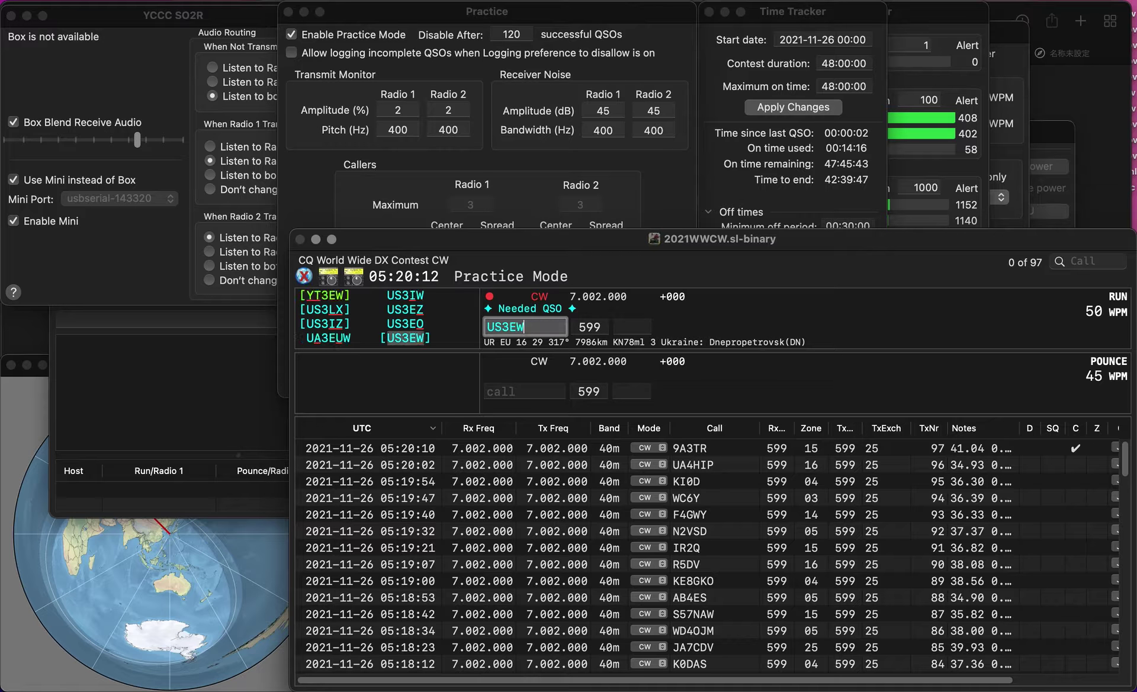
{"action": "key", "text": "Return"}
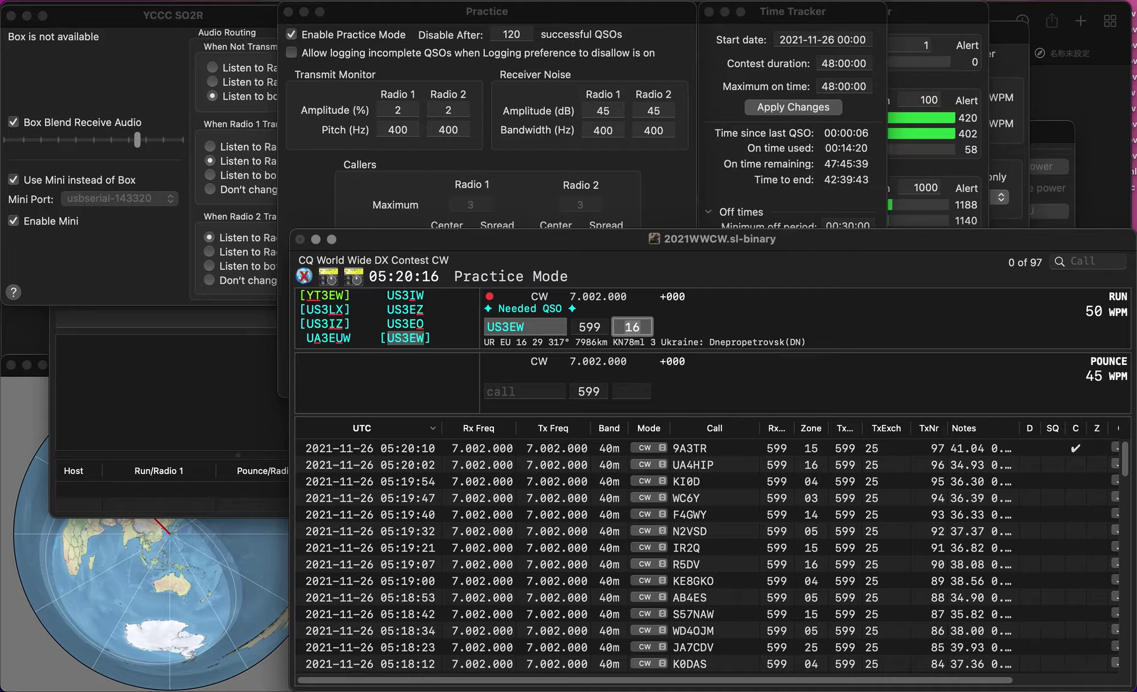
{"action": "key", "text": "Return"}
Log run contacts with WL5H in zone 04 and JM8FEI in zone 25, both with report 599.
{"action": "type", "text": "WL5H"}
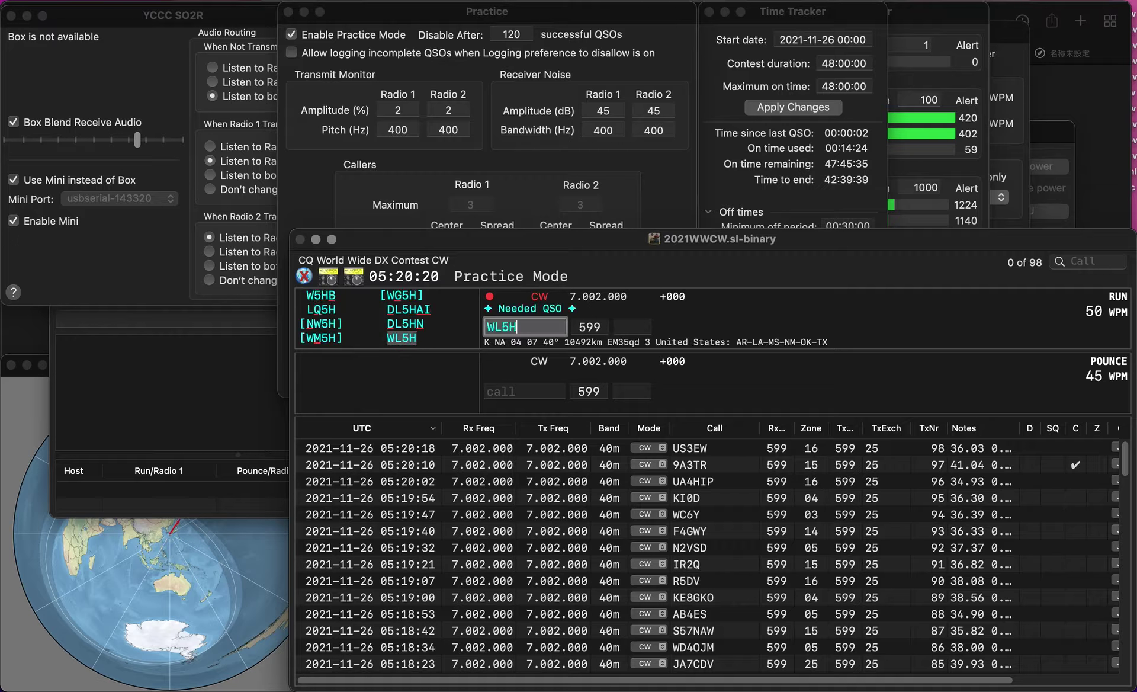
{"action": "key", "text": "space"}
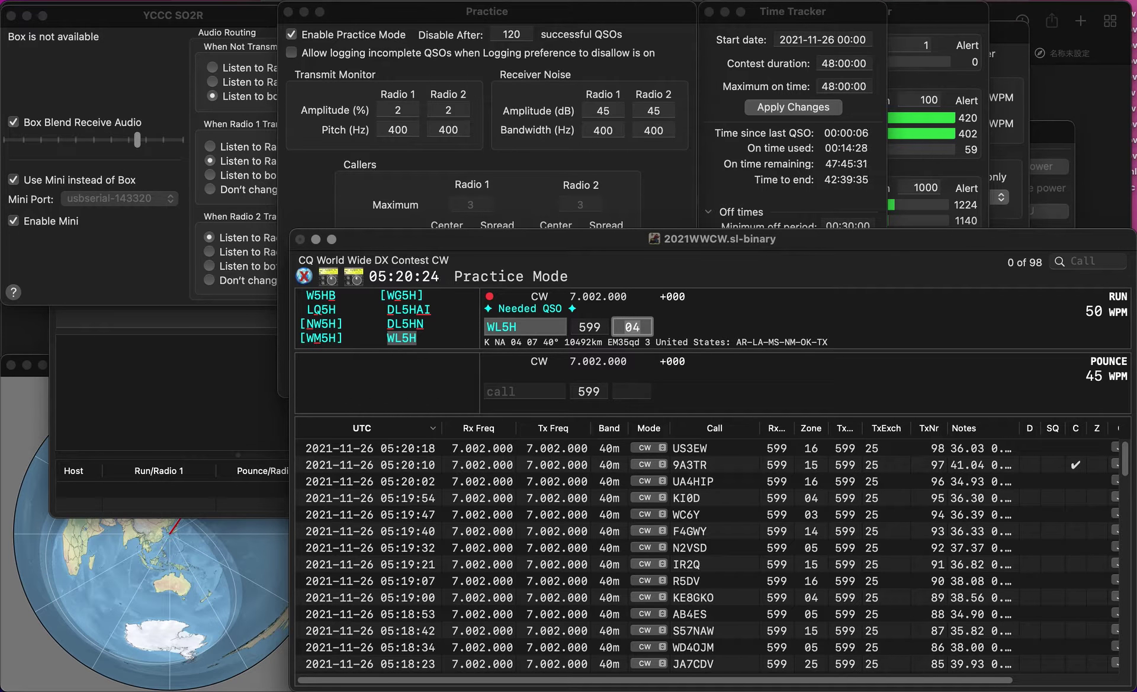
{"action": "key", "text": "Return"}
{"action": "type", "text": "JM8FEI"}
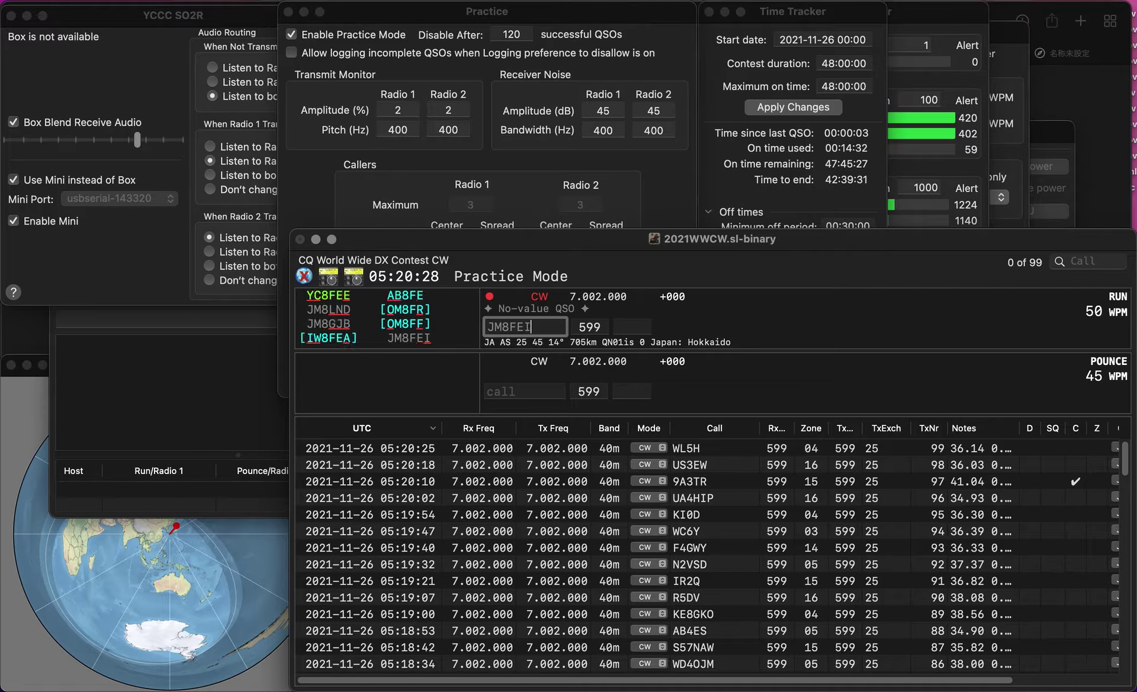
{"action": "key", "text": "Return"}
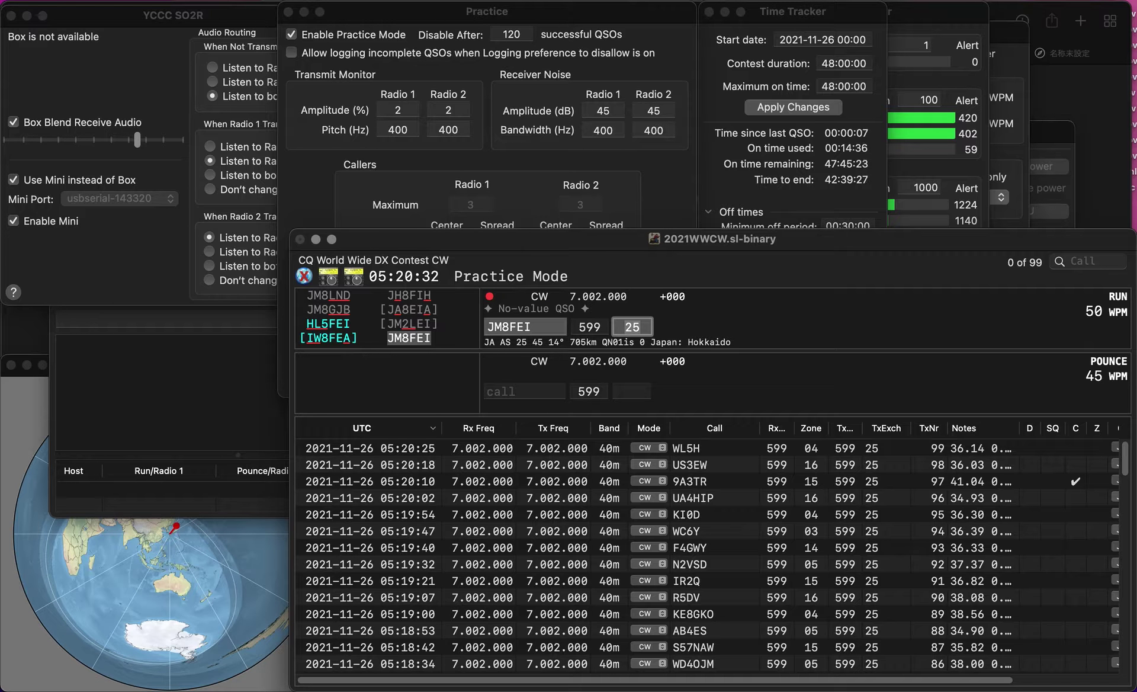
{"action": "key", "text": "Return"}
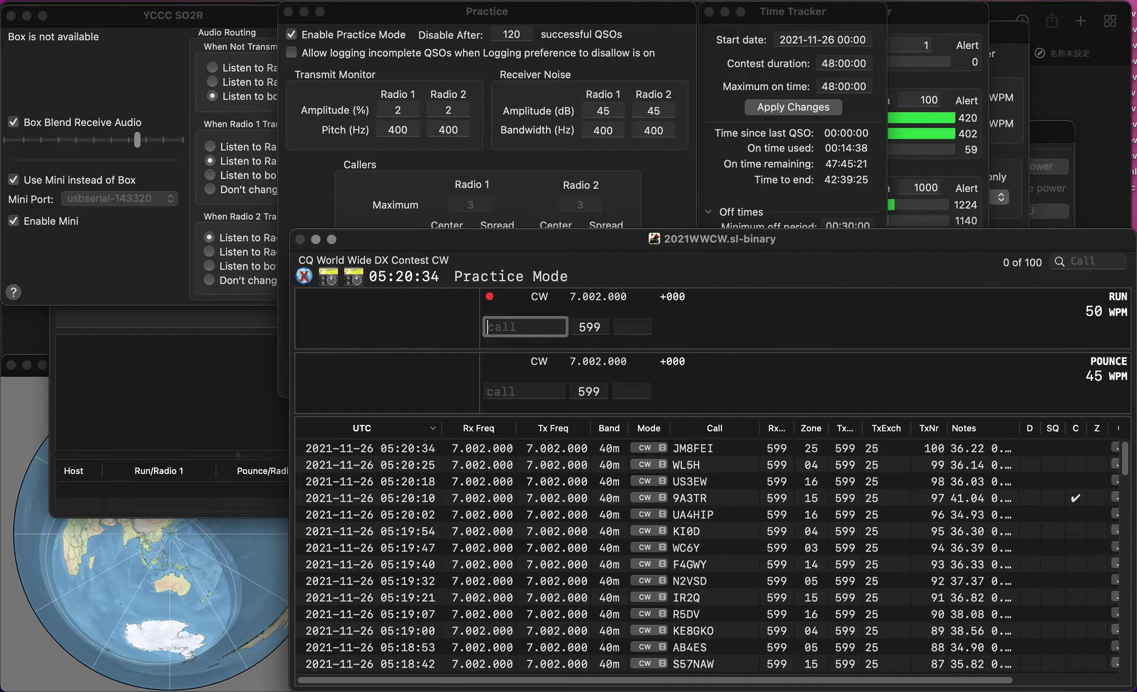
{"action": "type", "text": "F1A"}
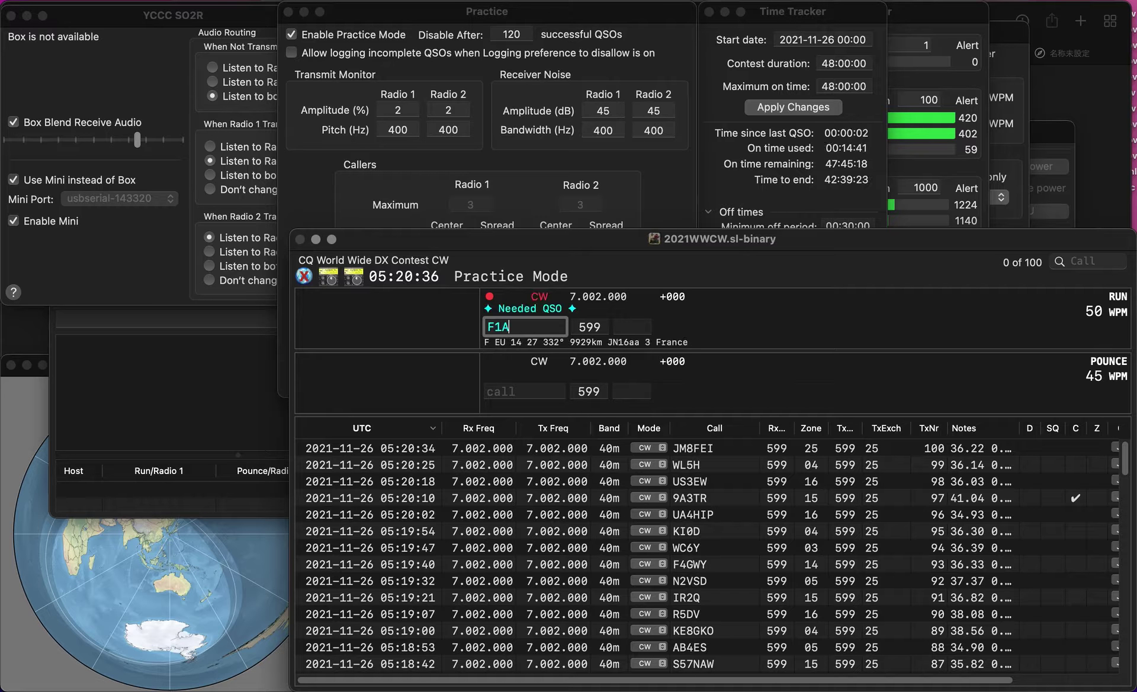
{"action": "type", "text": "KK"}
{"action": "key", "text": "Tab"}
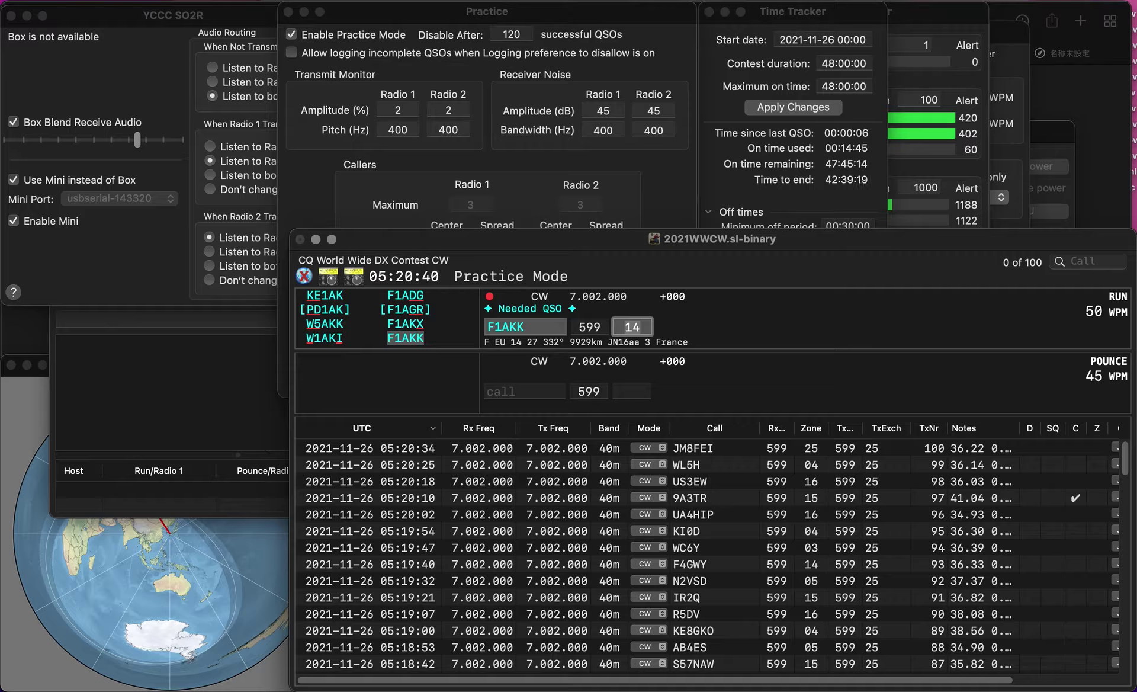
{"action": "key", "text": "Return"}
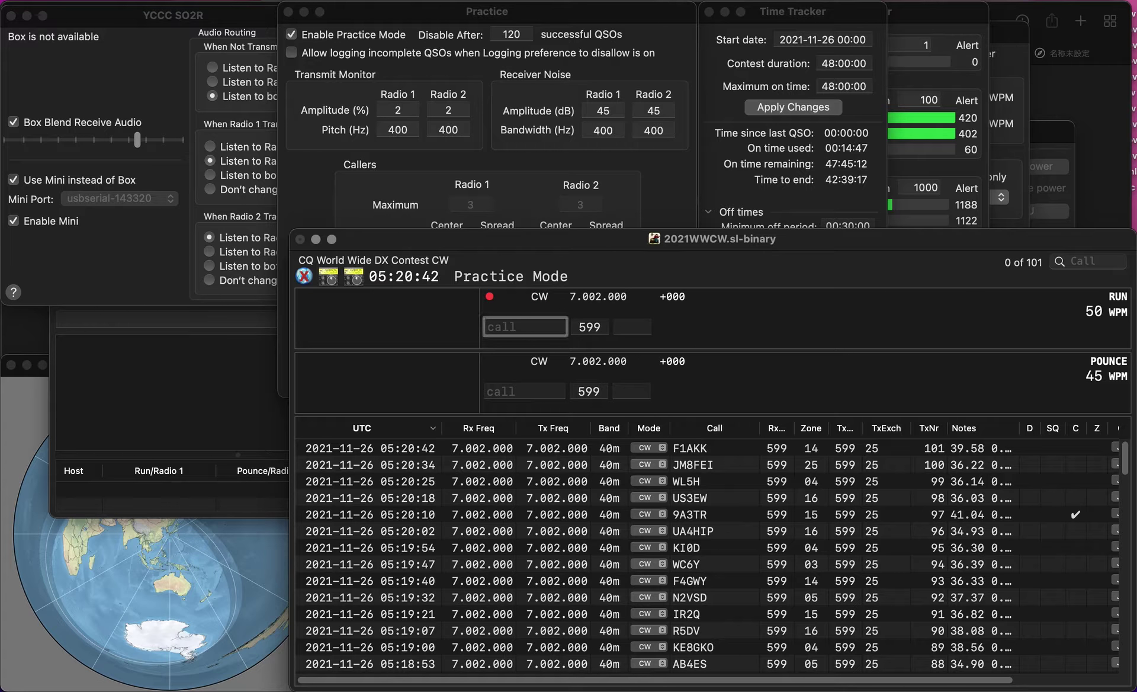
Enter W4RCW as the run caller, correct the callsign to W4RYW, and log it with report 599 and zone 05.
{"action": "type", "text": "W4R"}
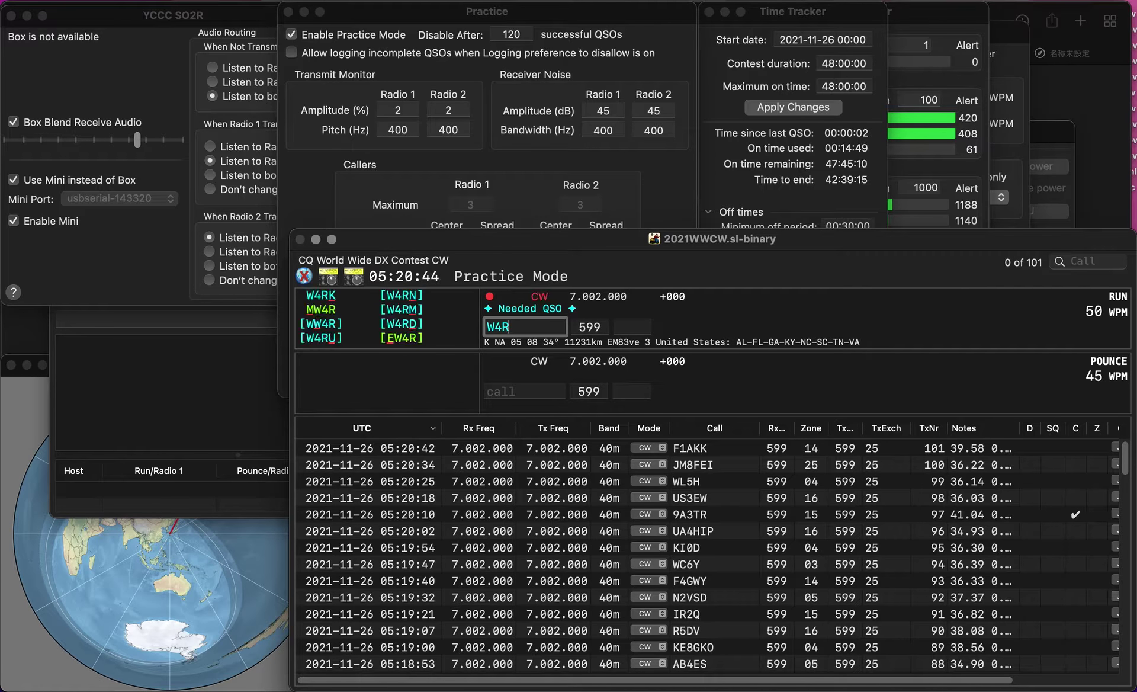
{"action": "type", "text": "C"}
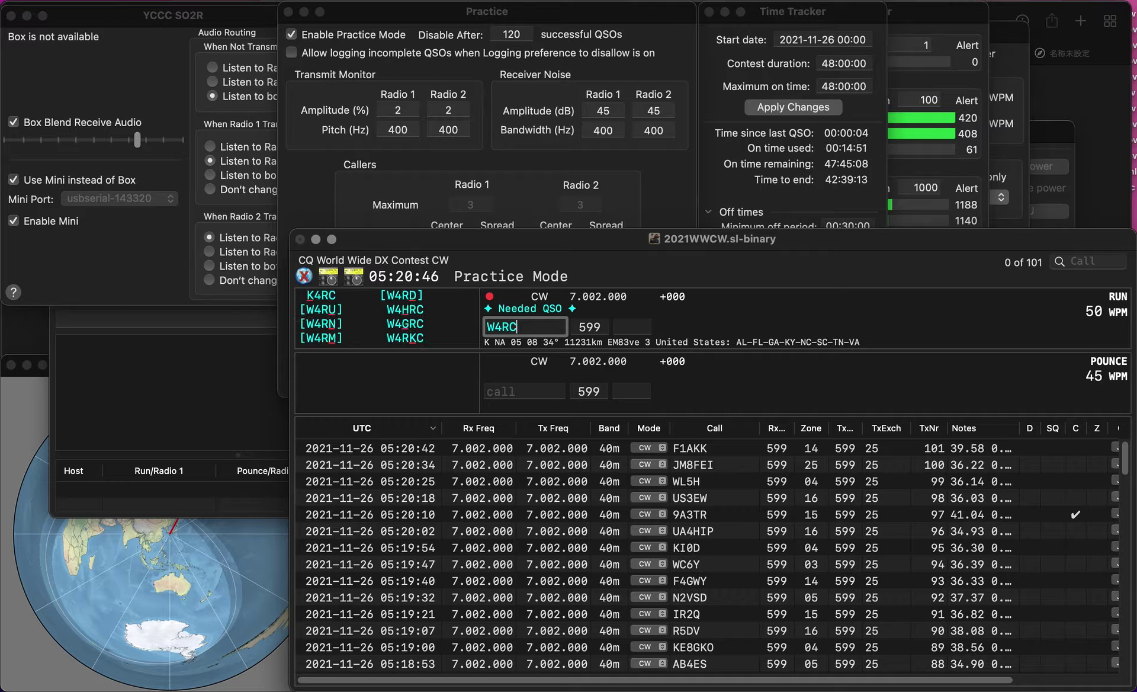
{"action": "type", "text": "W"}
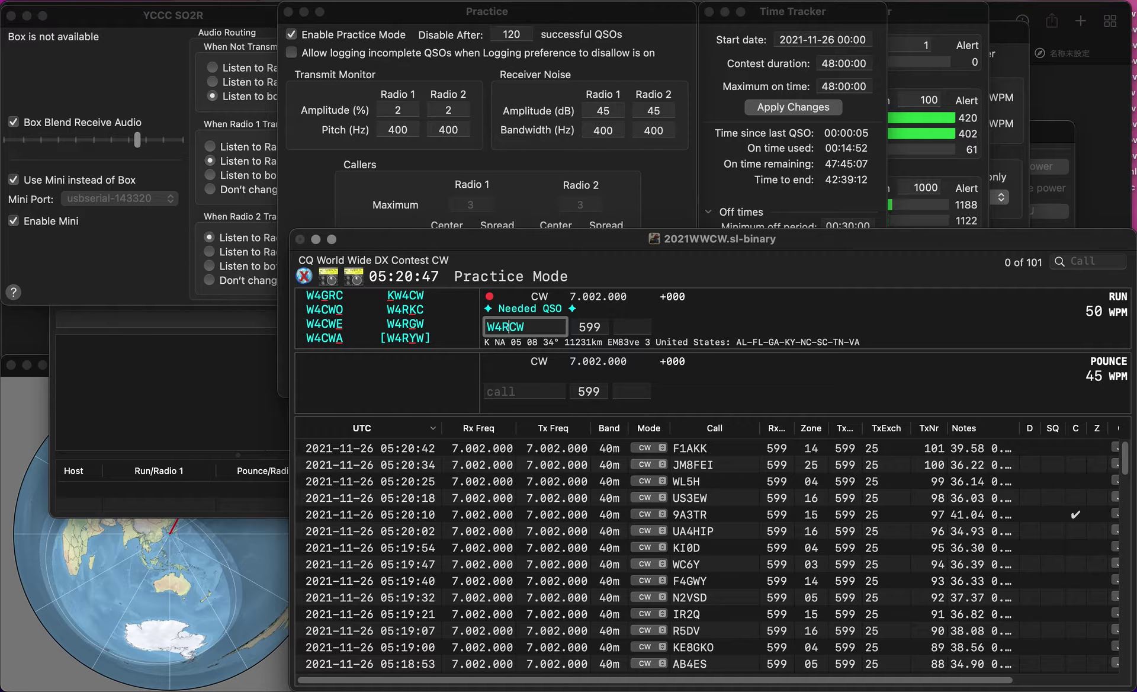
{"action": "key", "text": "Delete"}
{"action": "type", "text": "Y"}
{"action": "key", "text": "space"}
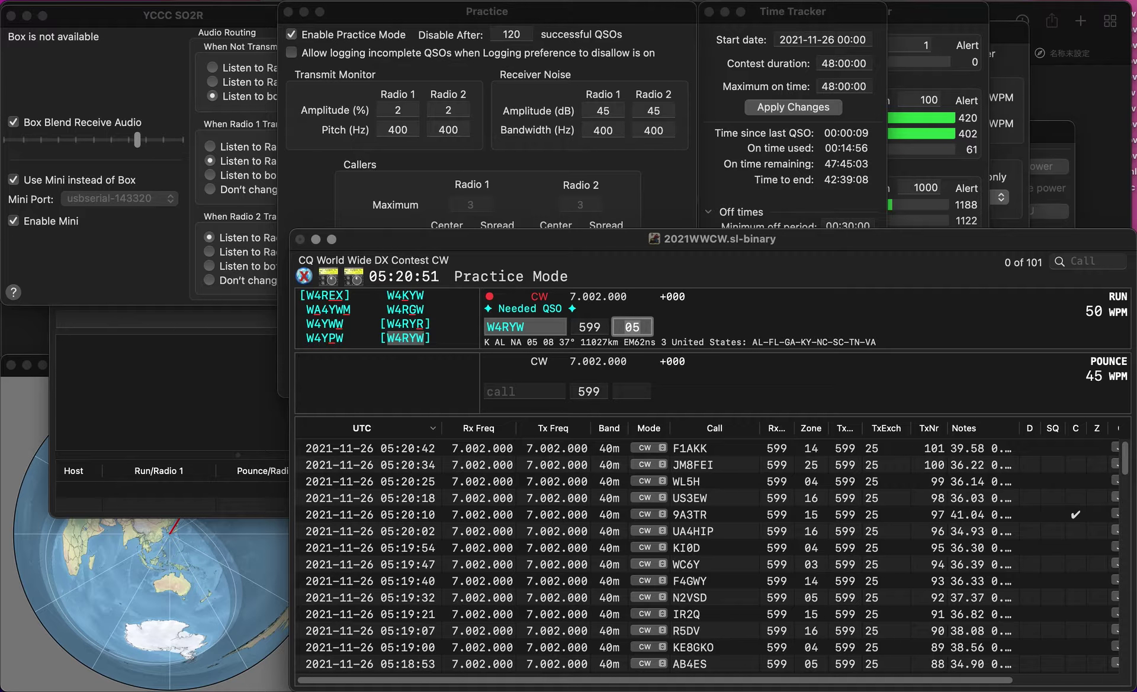
{"action": "key", "text": "Return"}
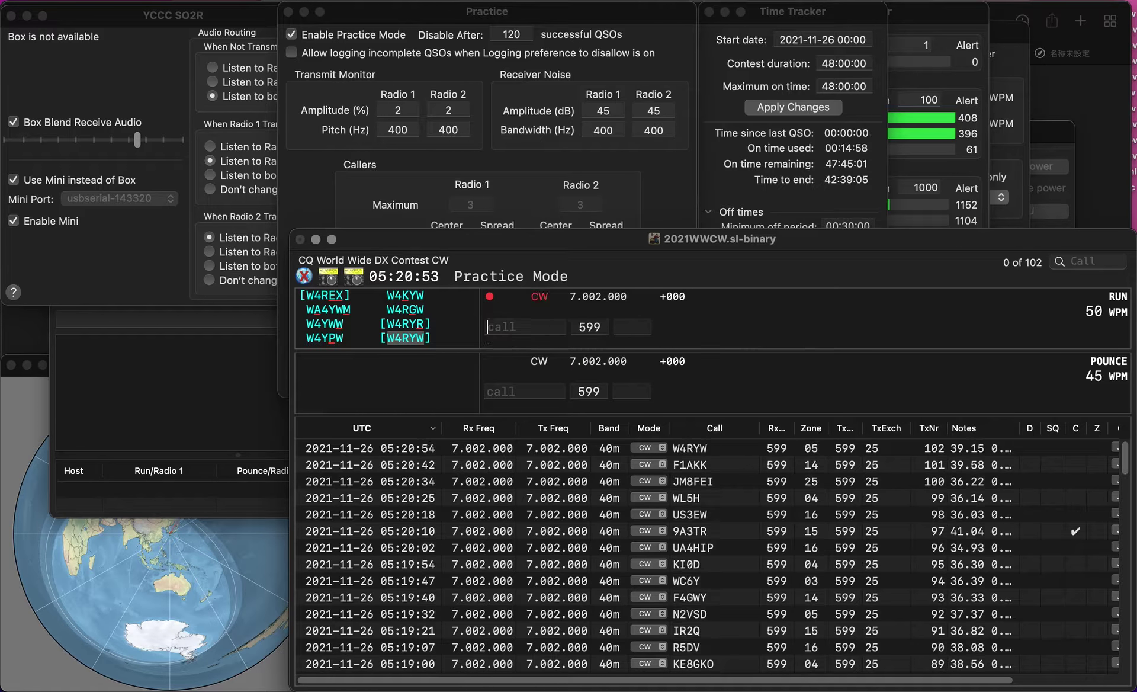
Enter DK0SAT as the run caller, correct the callsign to DK0HAT, and log it with report 599 and zone 14.
{"action": "type", "text": "DK0SAT"}
{"action": "key", "text": "BackSpace"}
{"action": "key", "text": "BackSpace"}
{"action": "key", "text": "BackSpace"}
{"action": "type", "text": "HAT"}
{"action": "key", "text": "space"}
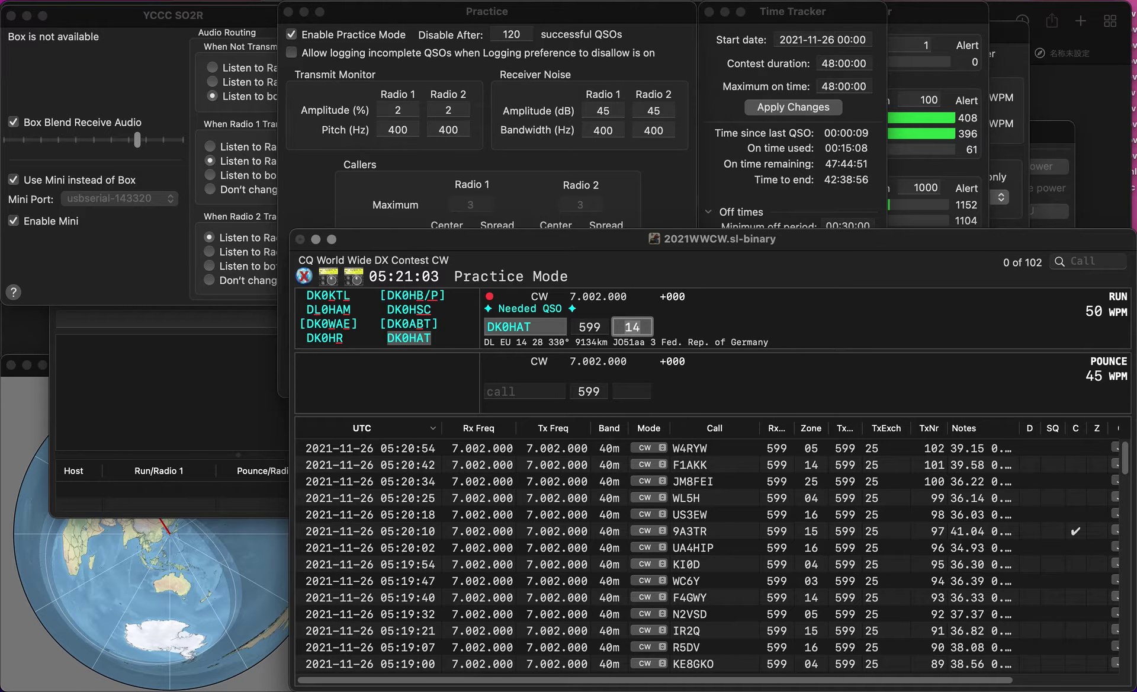
{"action": "key", "text": "Return"}
{"action": "type", "text": "DL"}
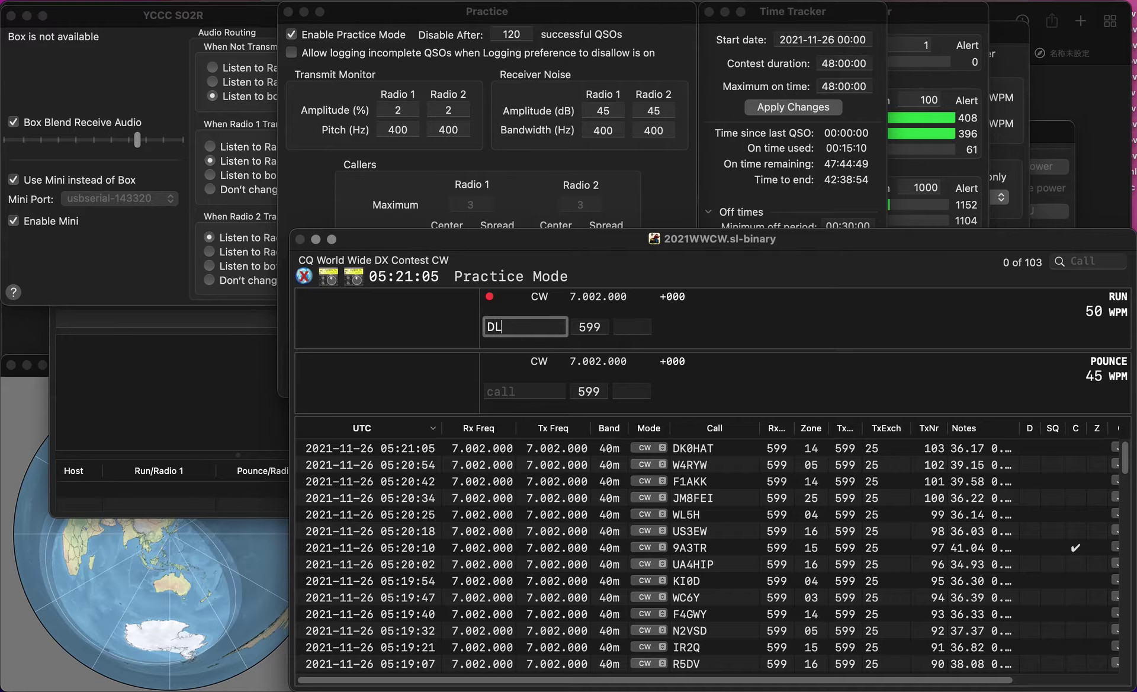
{"action": "type", "text": "6USA"}
{"action": "key", "text": "BackSpace"}
{"action": "key", "text": "BackSpace"}
{"action": "type", "text": "HA"}
{"action": "key", "text": "Tab"}
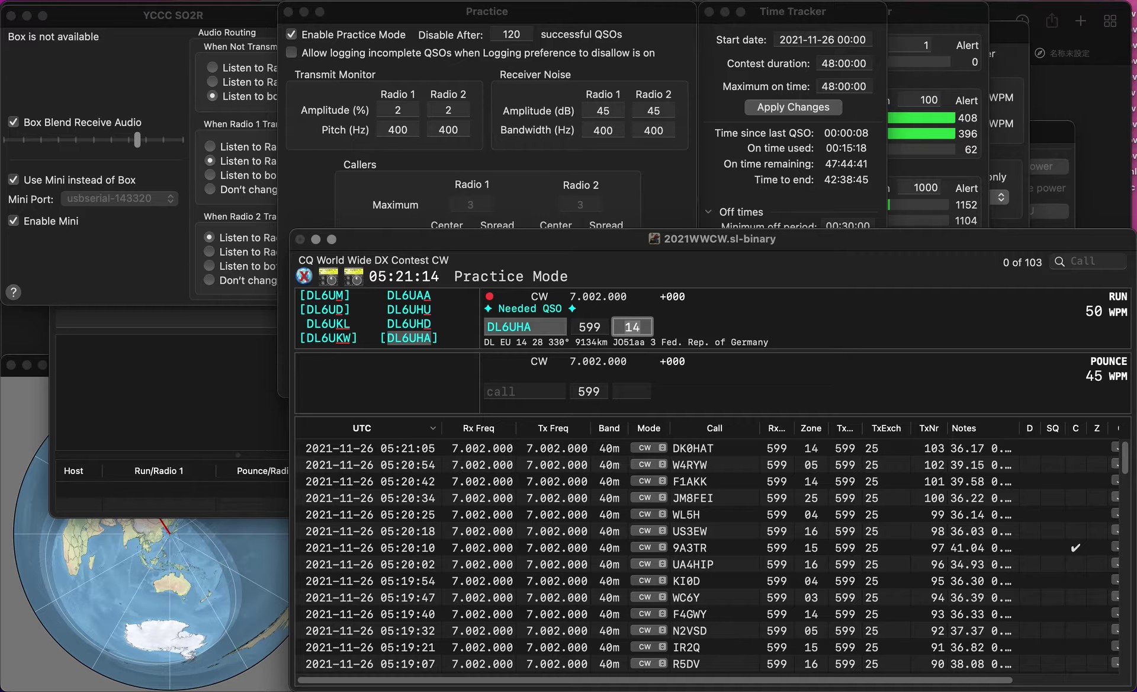
{"action": "key", "text": "Return"}
{"action": "type", "text": "R7"}
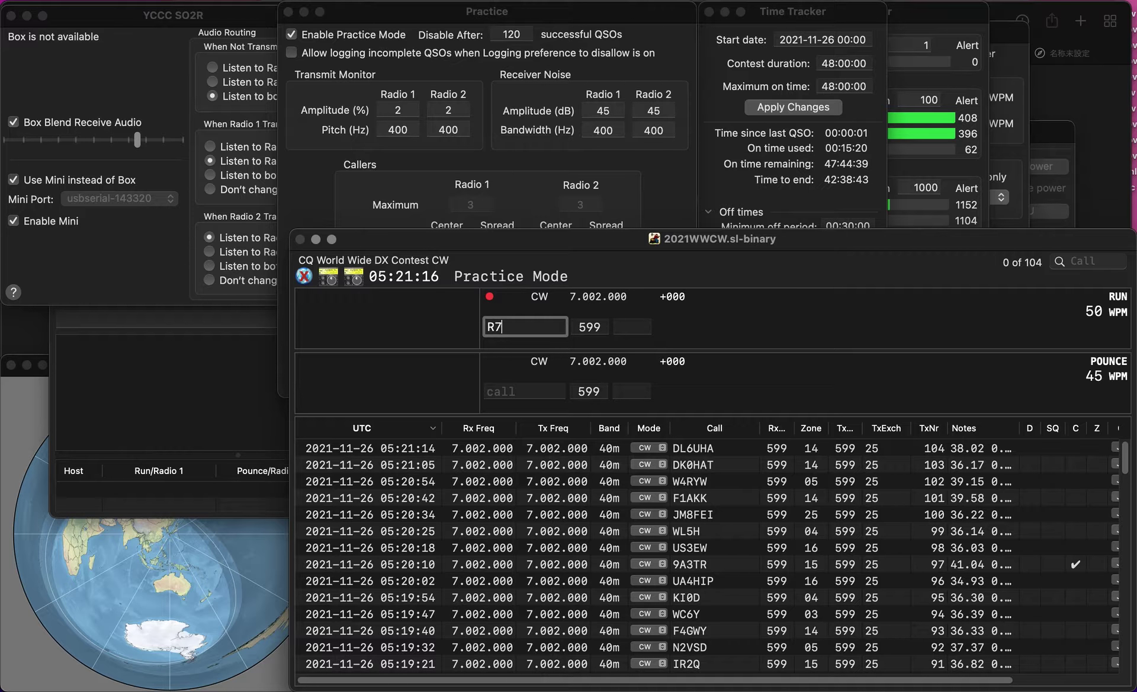
{"action": "type", "text": "RC"}
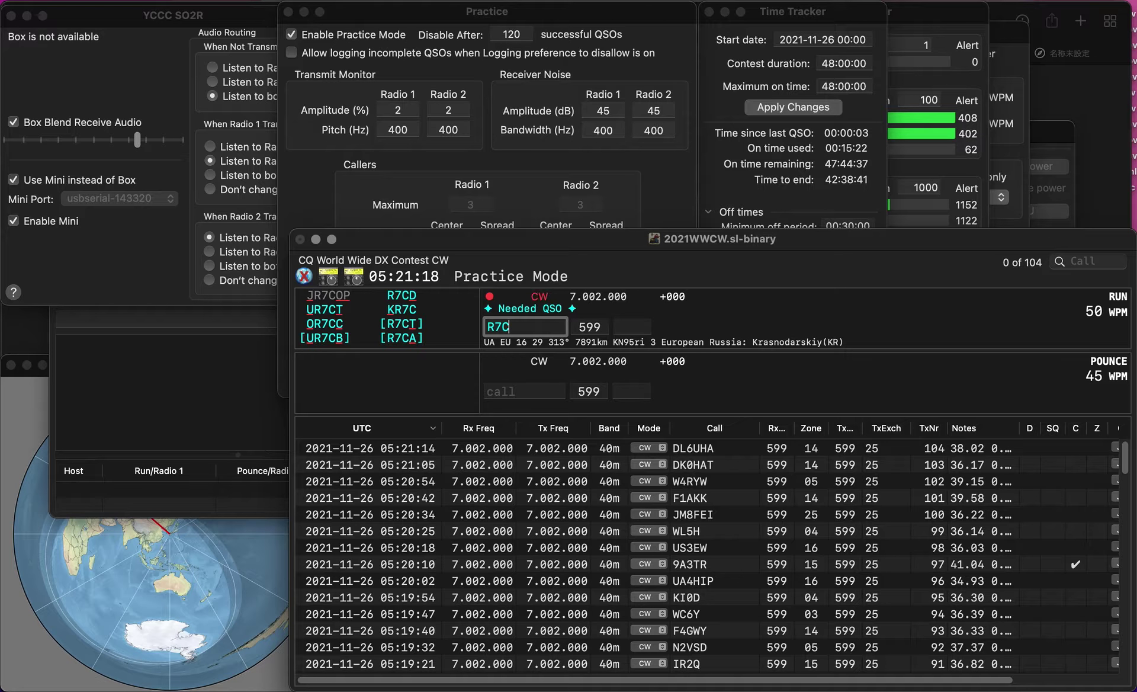
{"action": "key", "text": "BackSpace"}
{"action": "type", "text": "RC"}
{"action": "key", "text": "Return"}
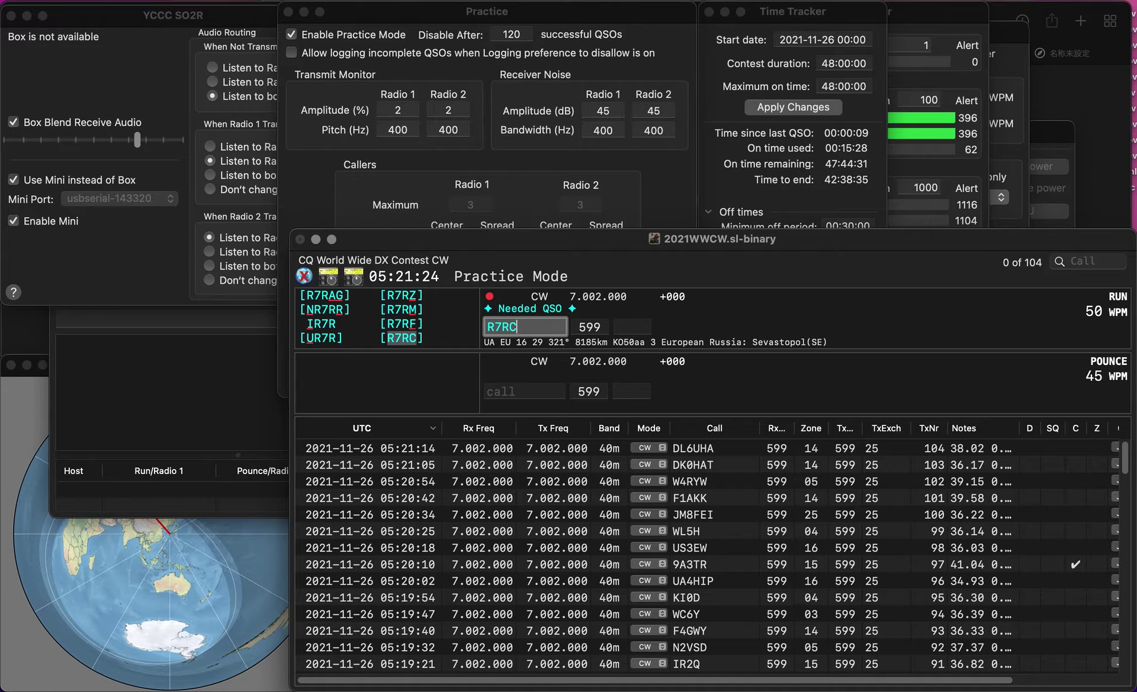
{"action": "type", "text": "16"}
{"action": "key", "text": "Return"}
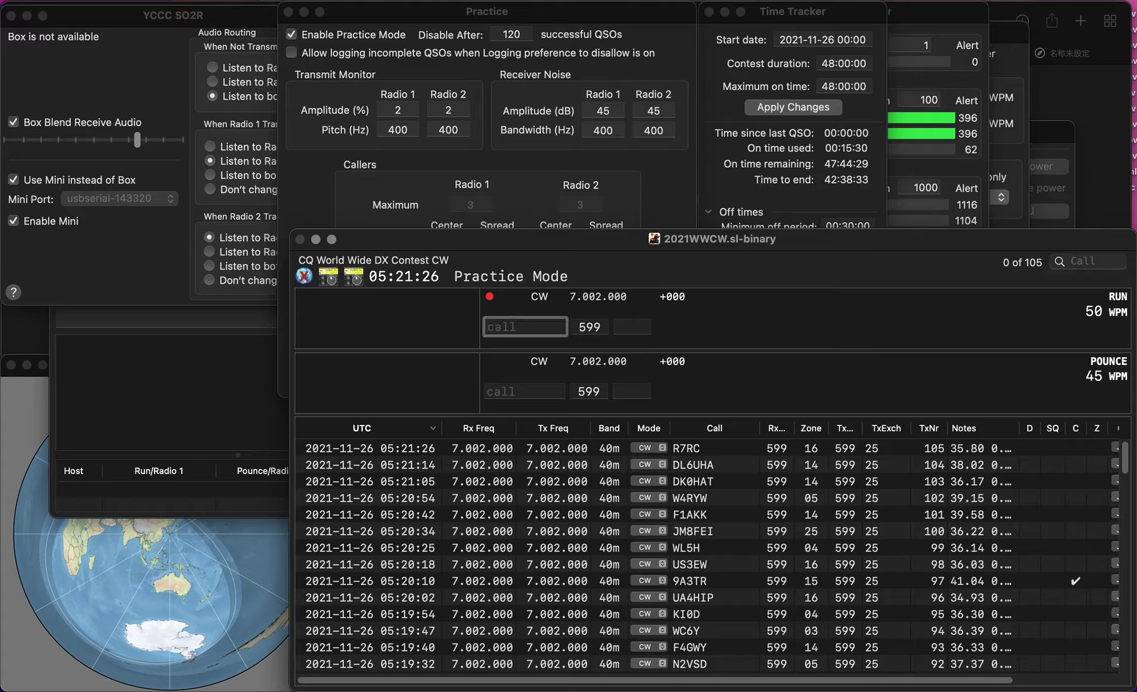
{"action": "type", "text": "D"}
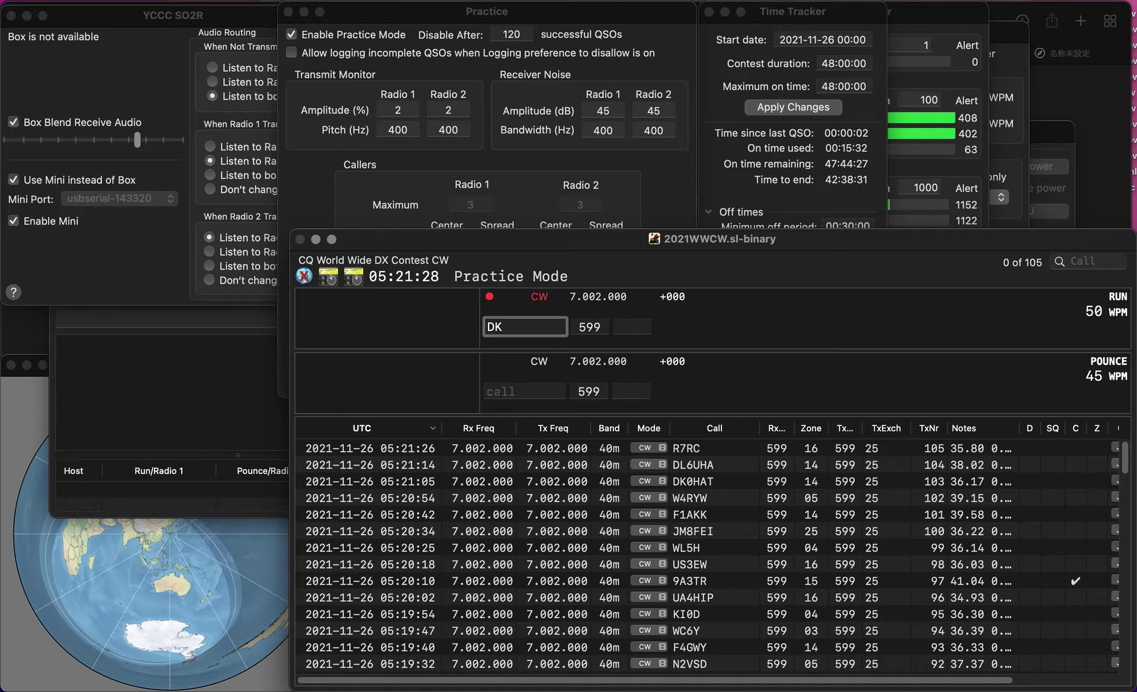
{"action": "type", "text": "K"}
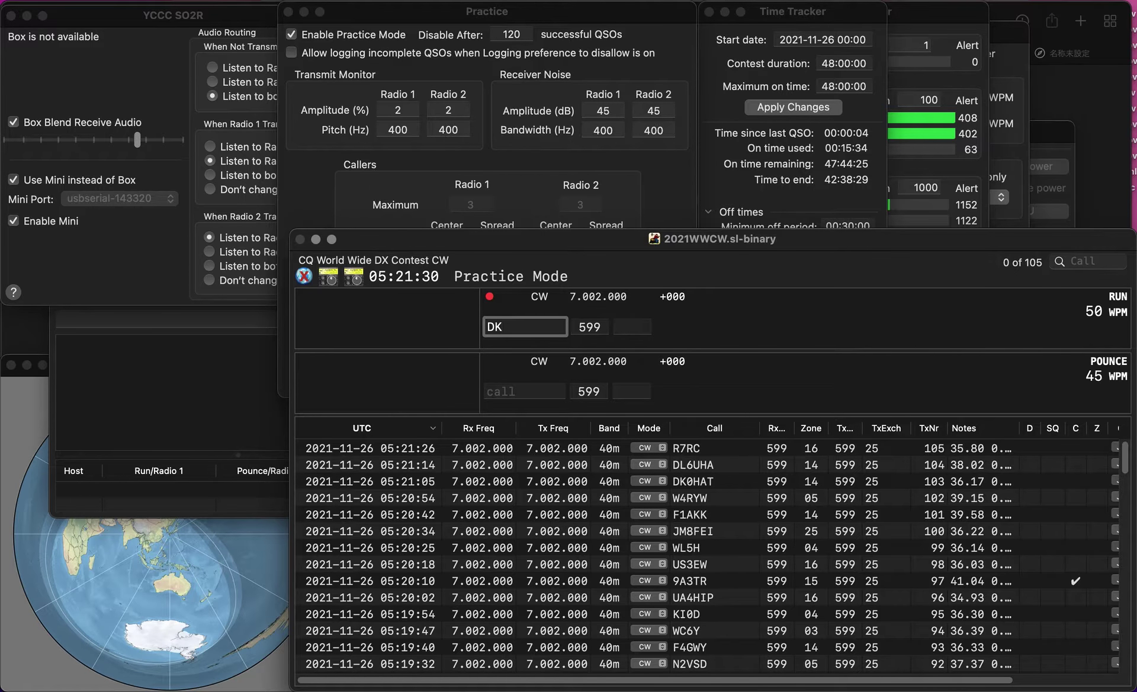
{"action": "type", "text": "9WP"}
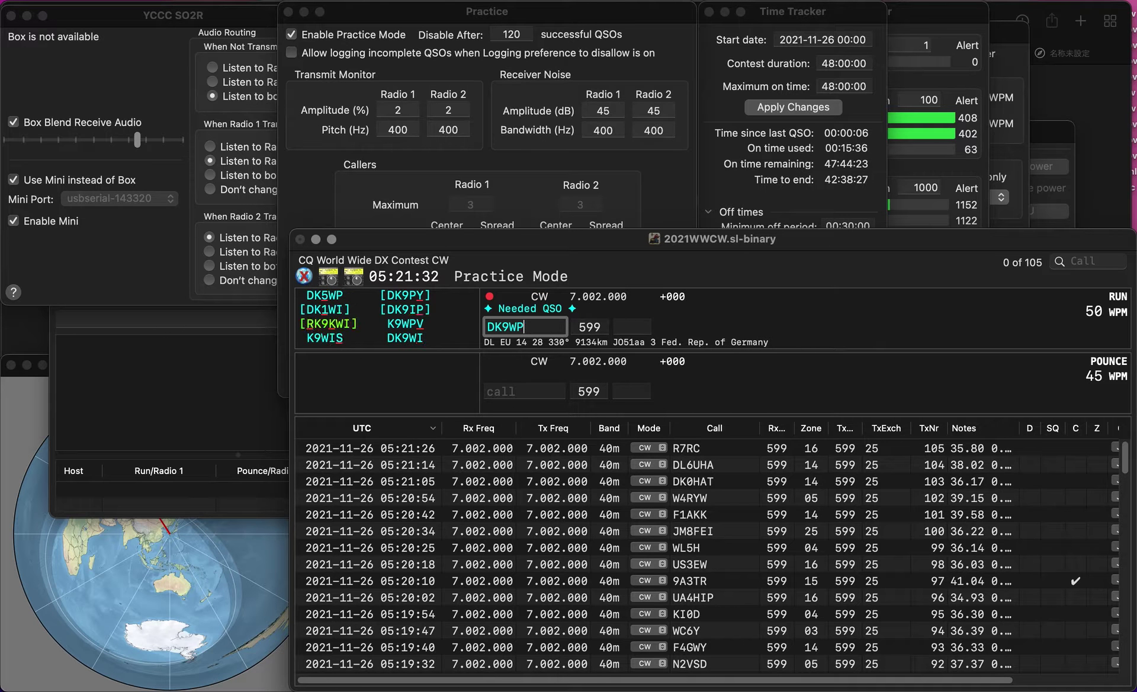
{"action": "key", "text": "BackSpace"}
{"action": "type", "text": "I"}
{"action": "key", "text": "space"}
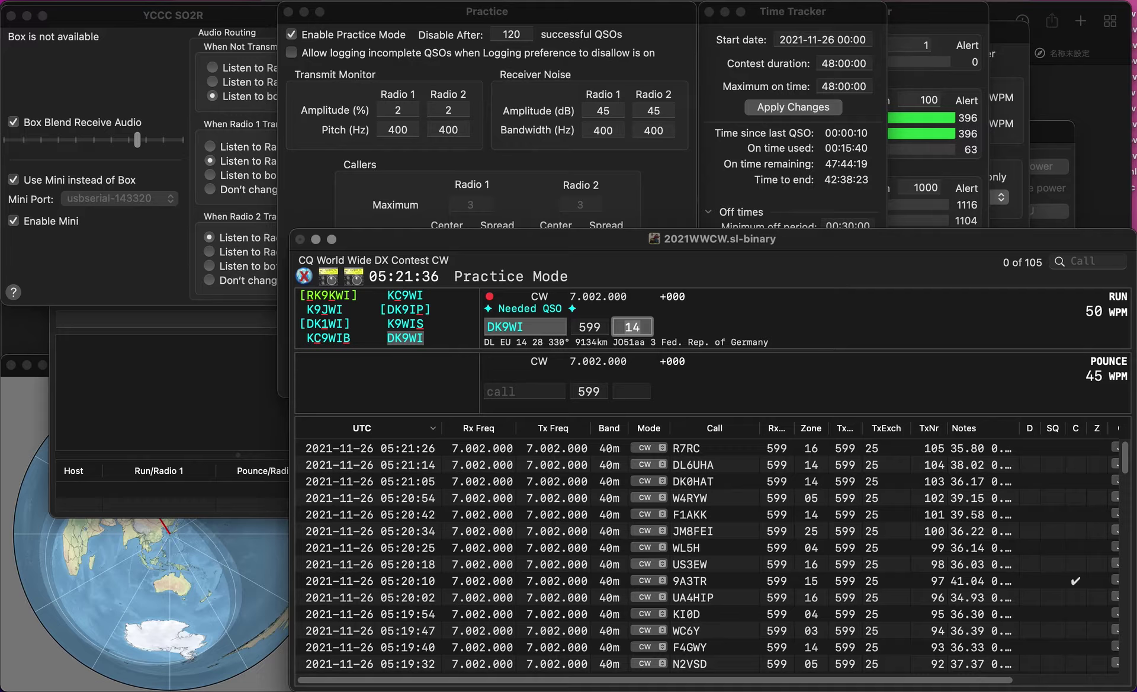
{"action": "key", "text": "Return"}
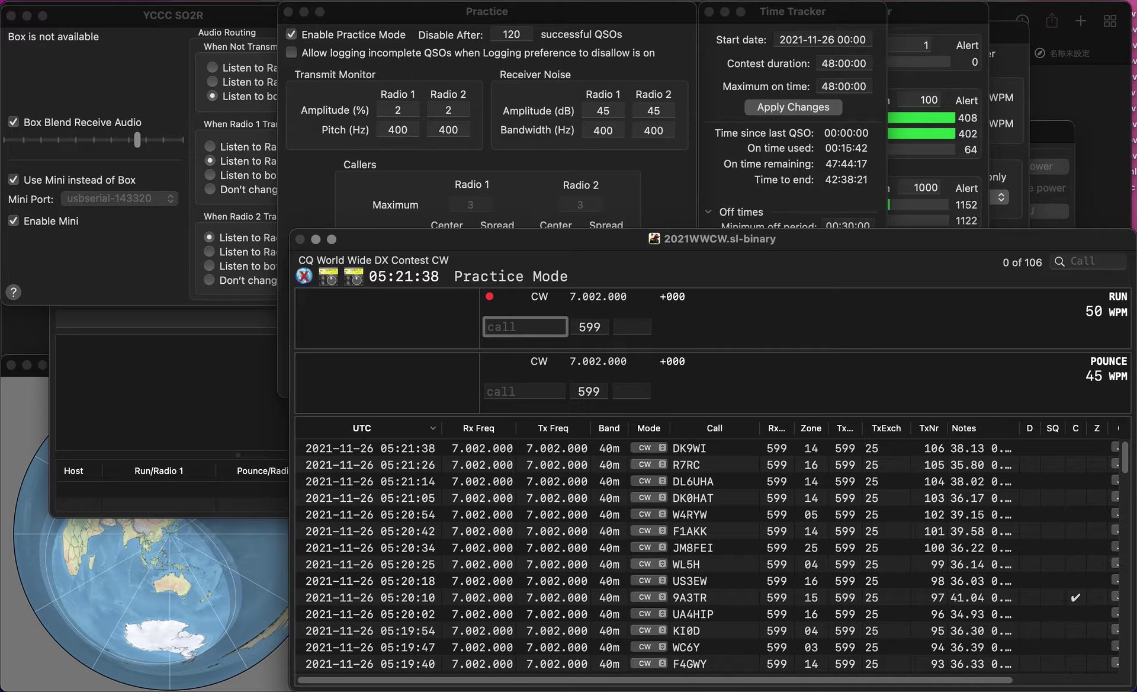
{"action": "type", "text": "K"}
{"action": "key", "text": "BackSpace"}
{"action": "type", "text": "5PX"}
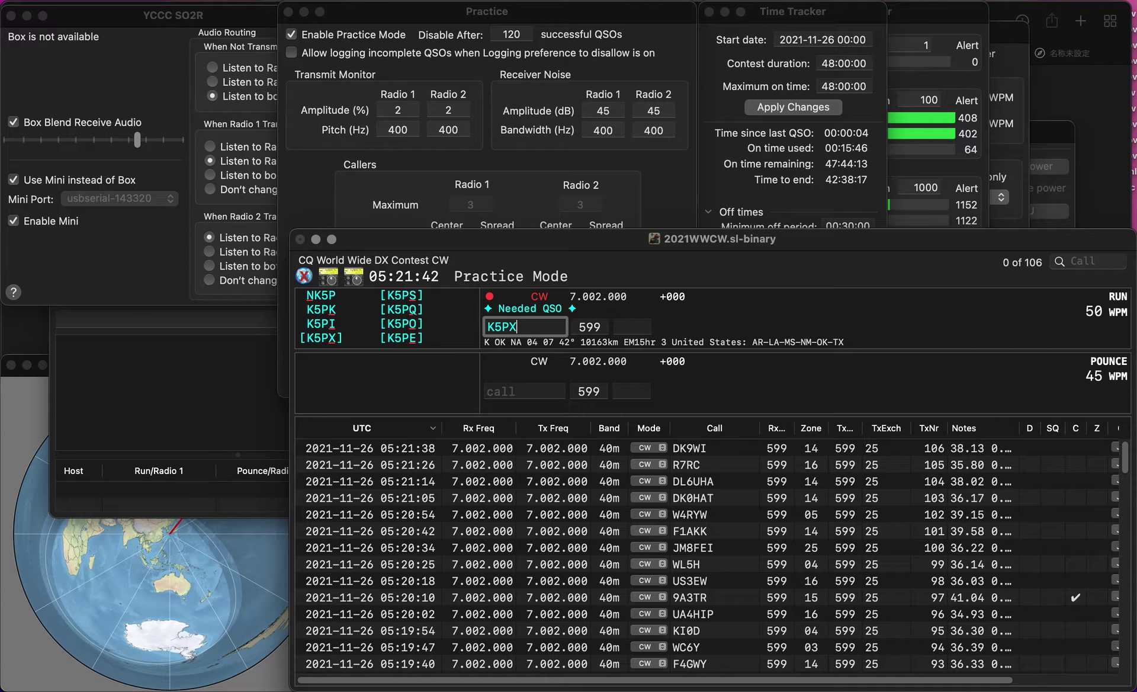
{"action": "key", "text": "space"}
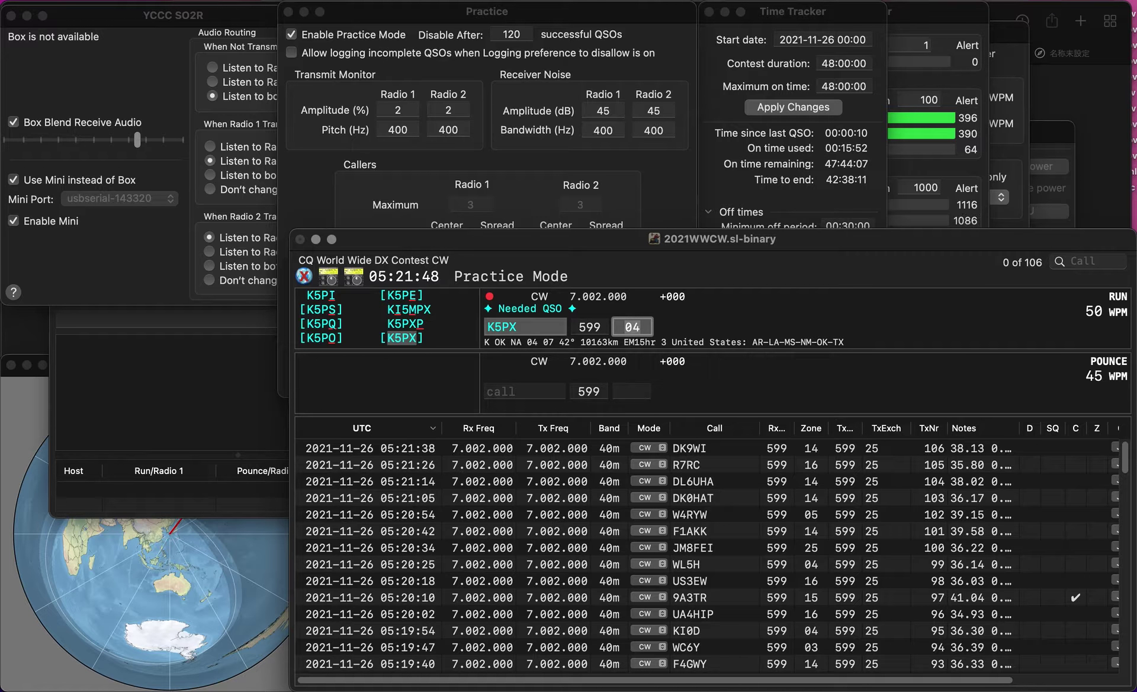
{"action": "key", "text": "Return"}
{"action": "type", "text": "RK3P"}
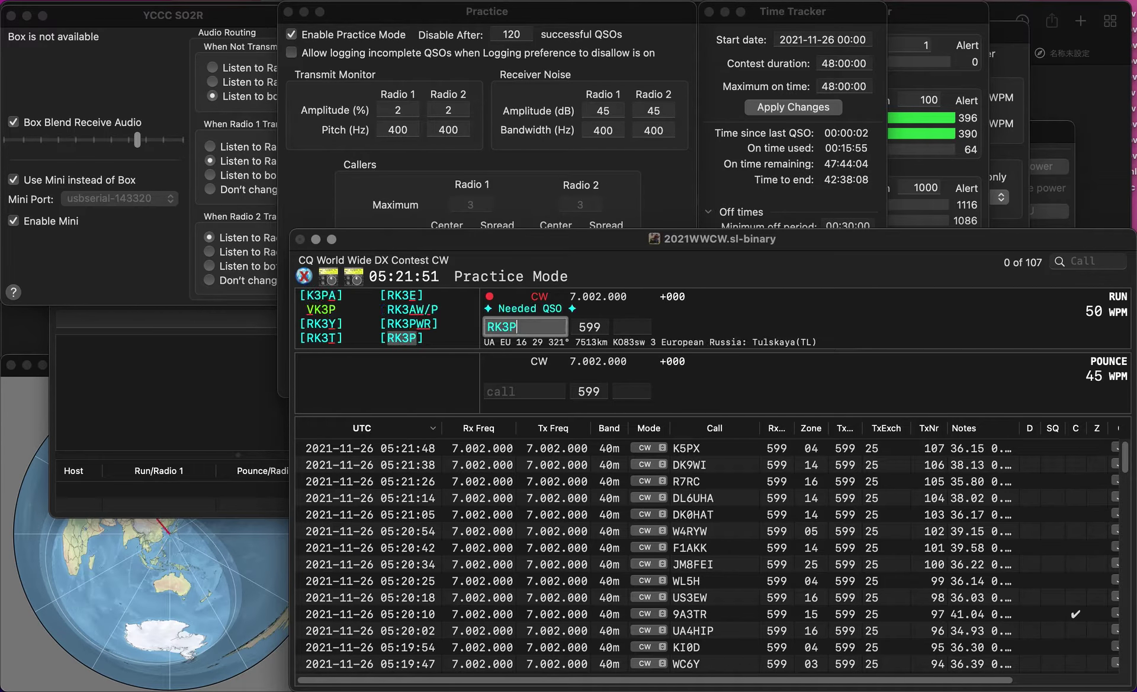
{"action": "key", "text": "Return"}
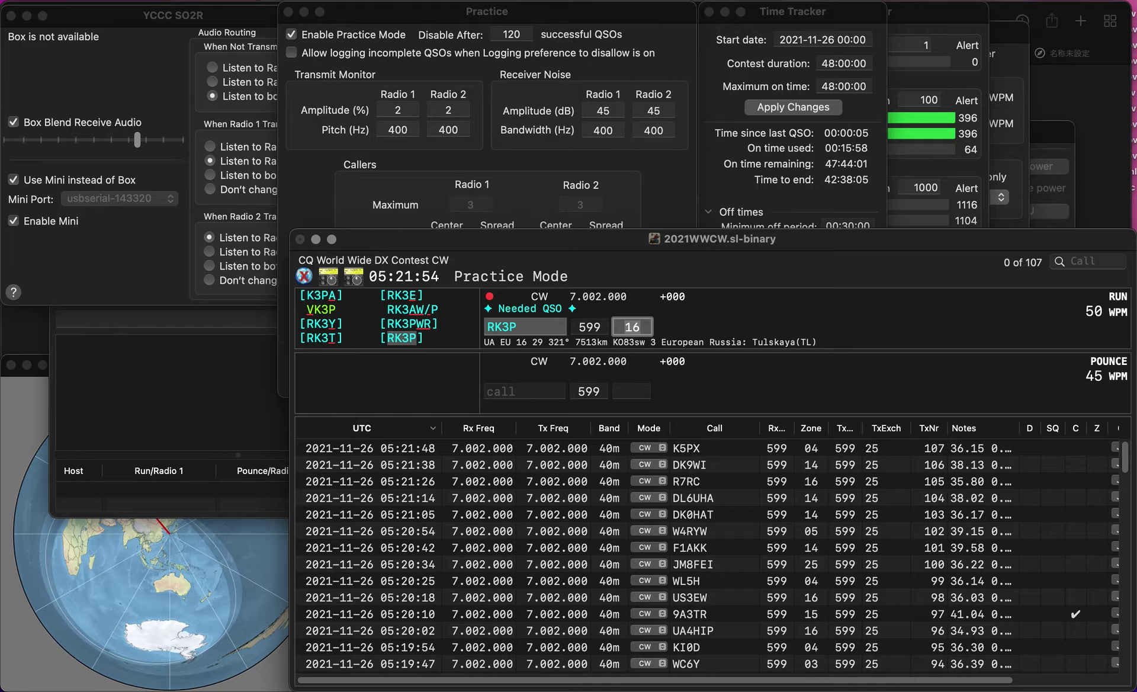
{"action": "key", "text": "Return"}
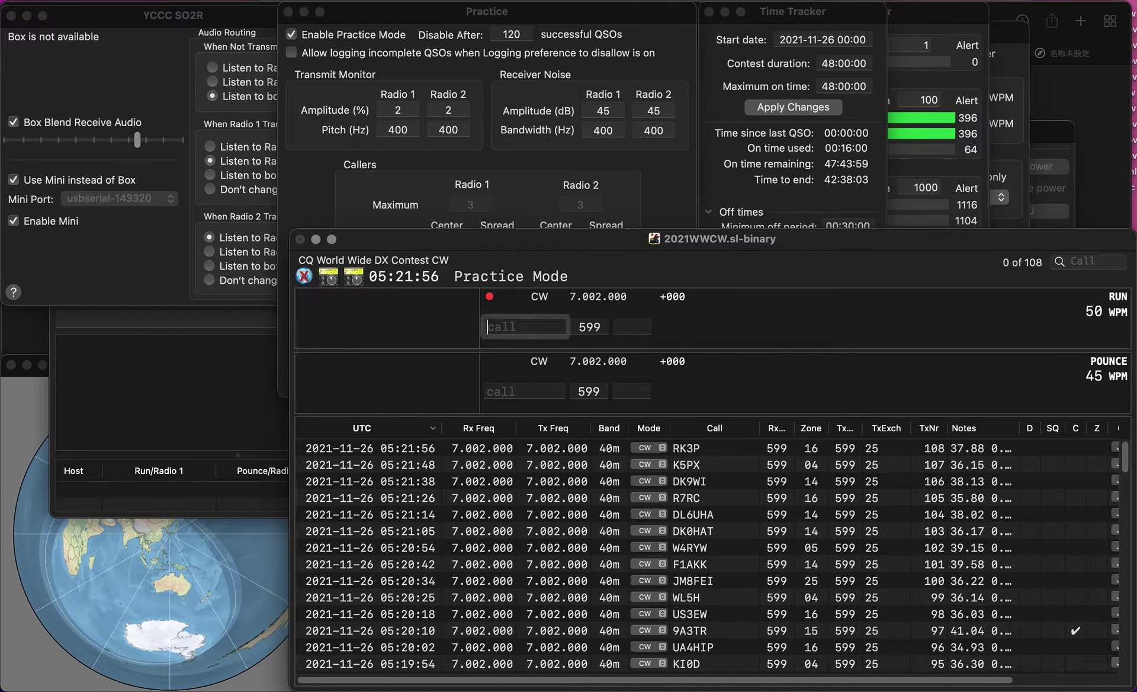
{"action": "type", "text": "W6OQI"}
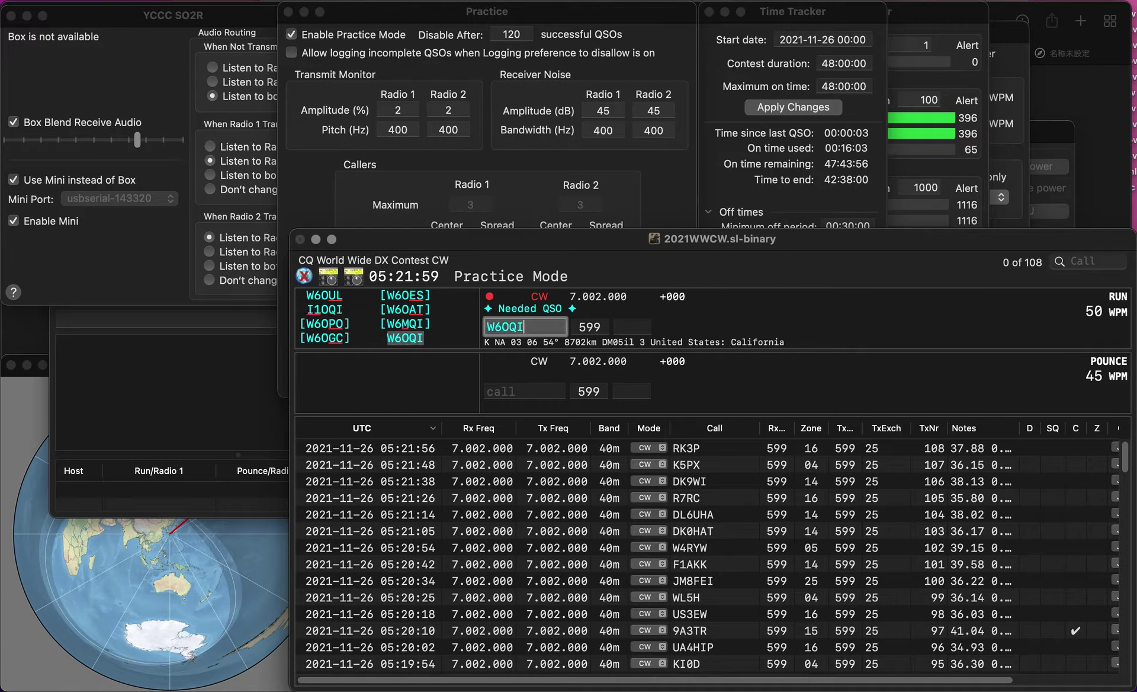
{"action": "key", "text": "Return"}
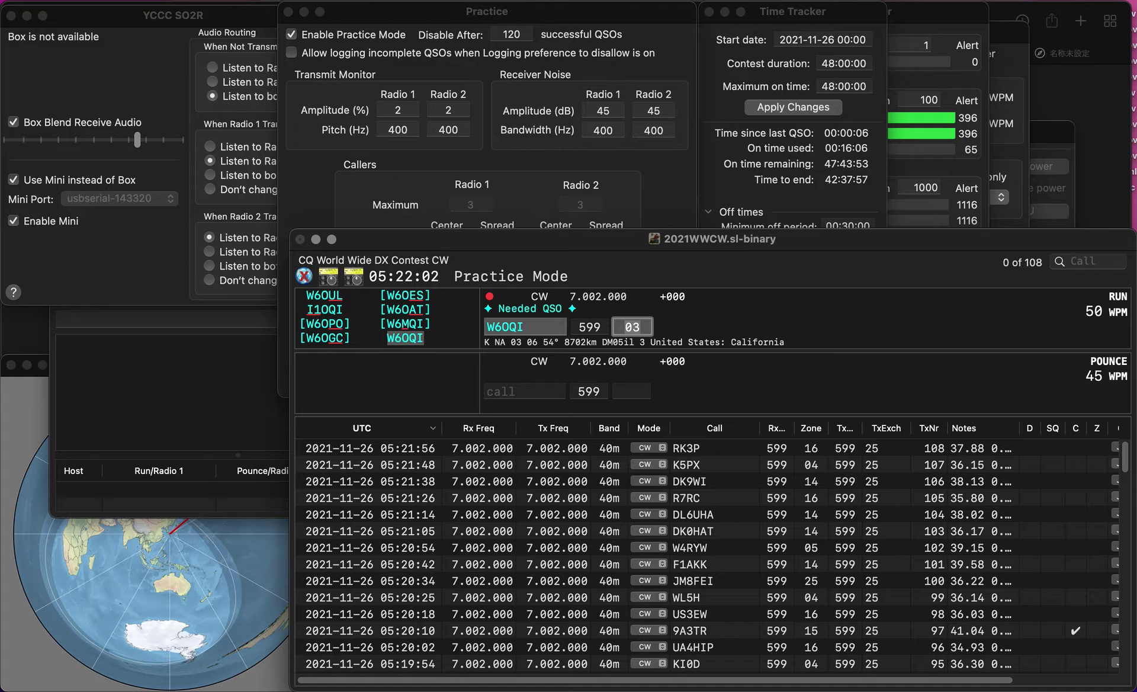
{"action": "key", "text": "Return"}
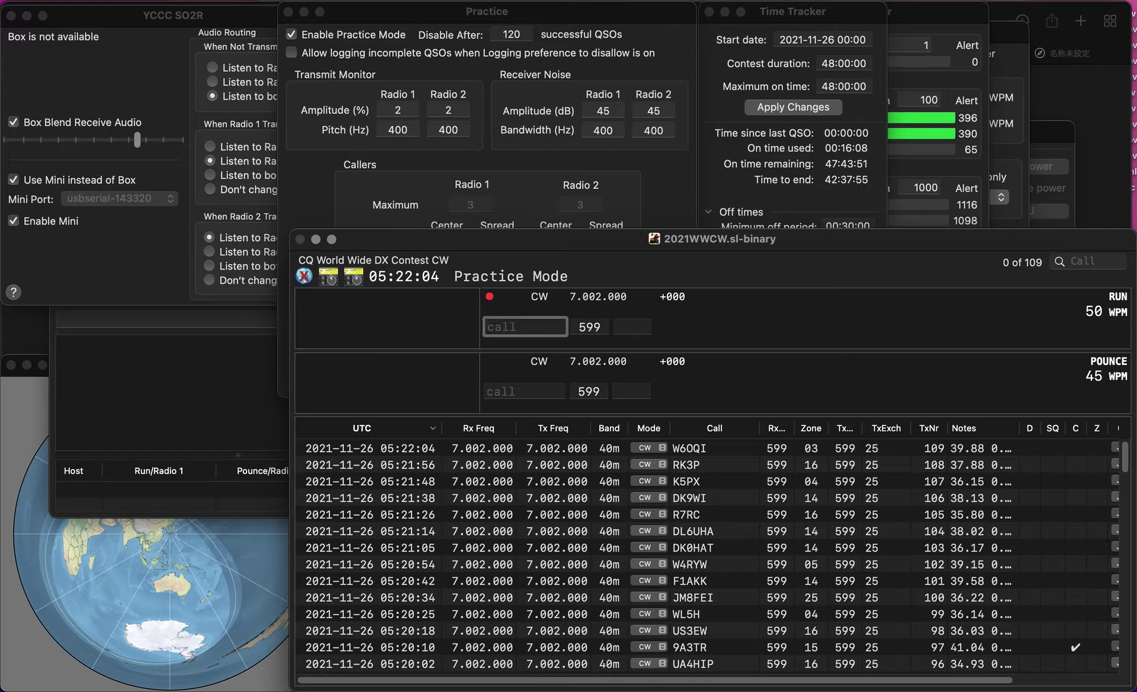
{"action": "type", "text": "UA4S"}
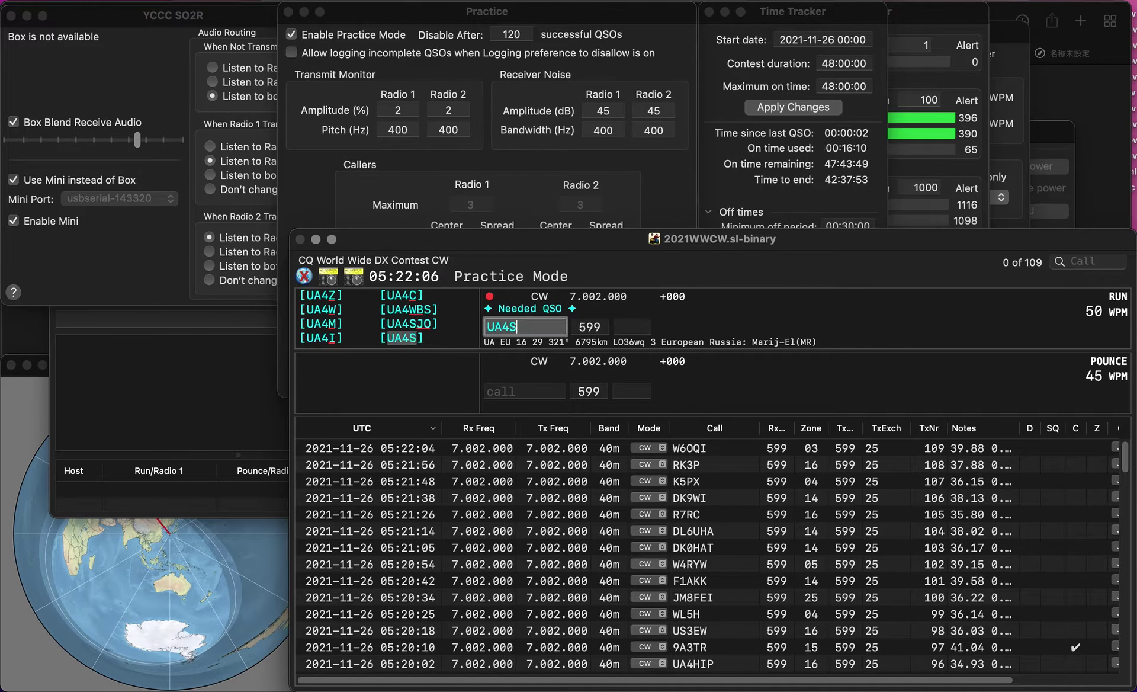
{"action": "type", "text": "JO"}
{"action": "key", "text": "Return"}
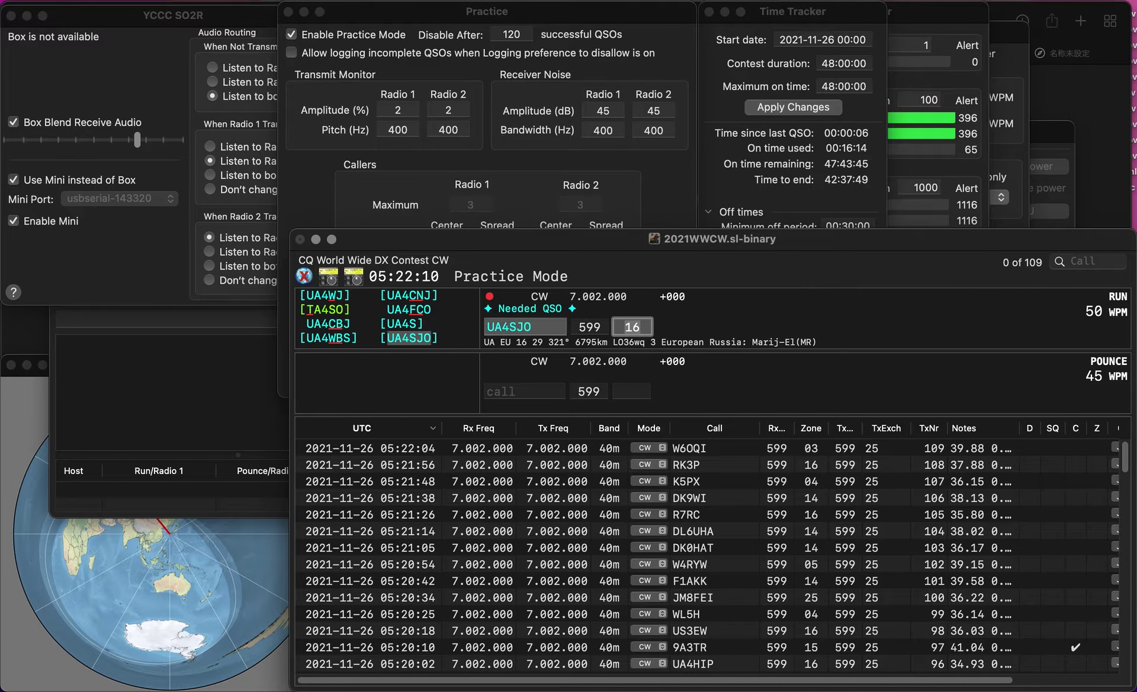
{"action": "key", "text": "Return"}
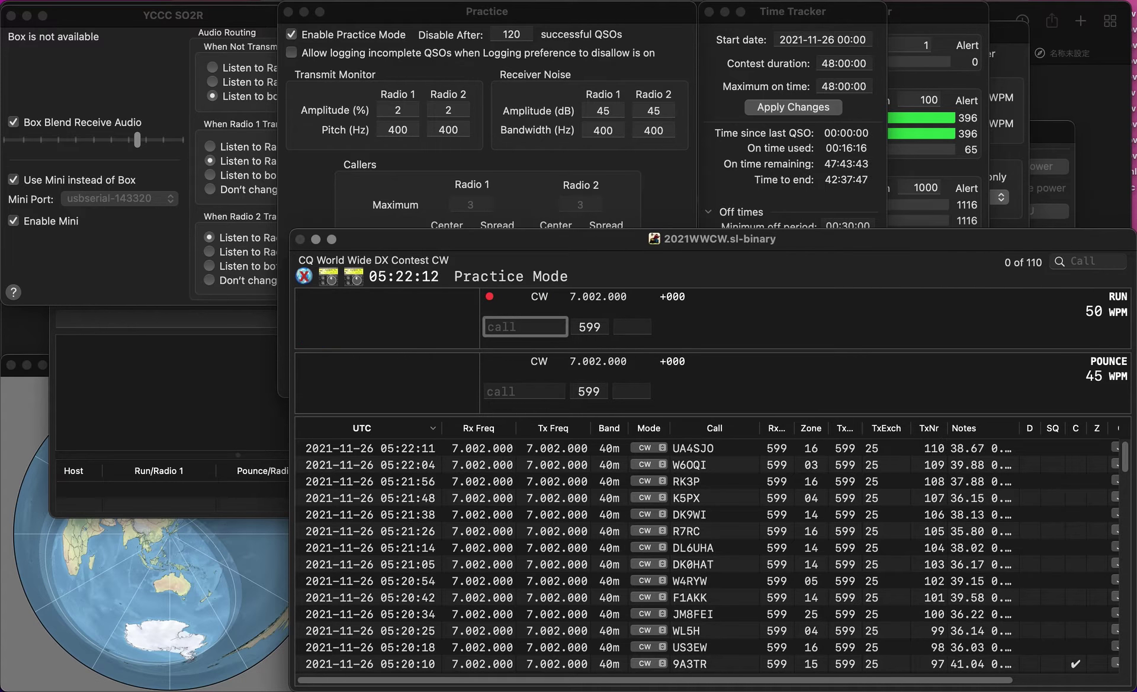
{"action": "type", "text": "DG5"}
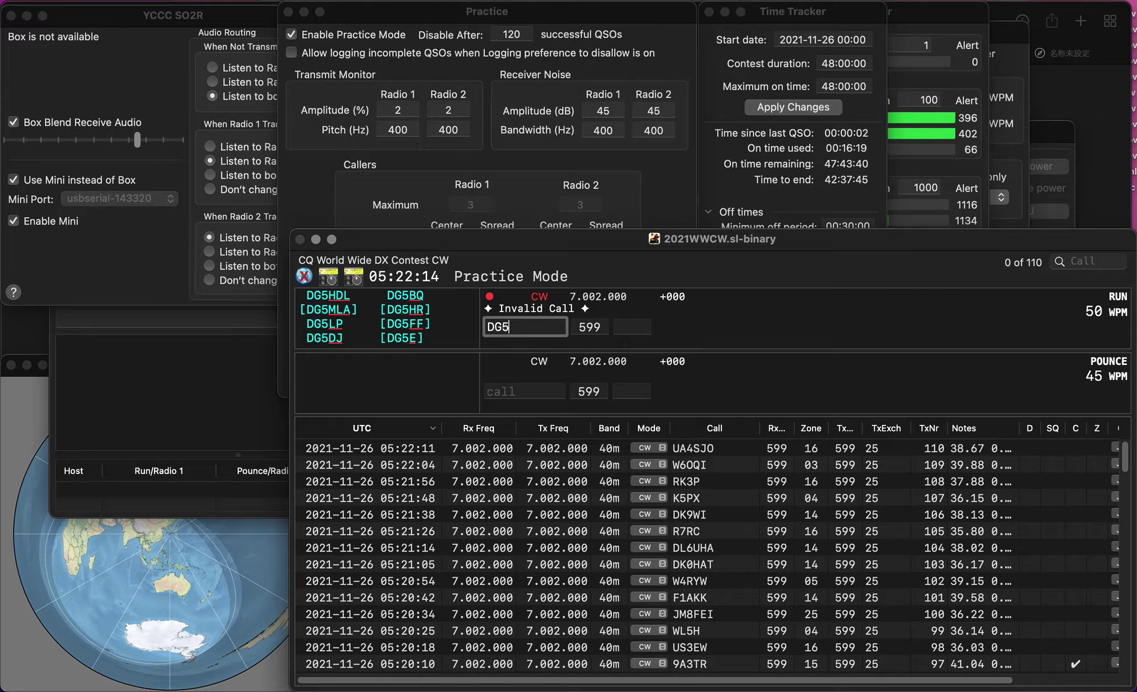
{"action": "type", "text": "SRO"}
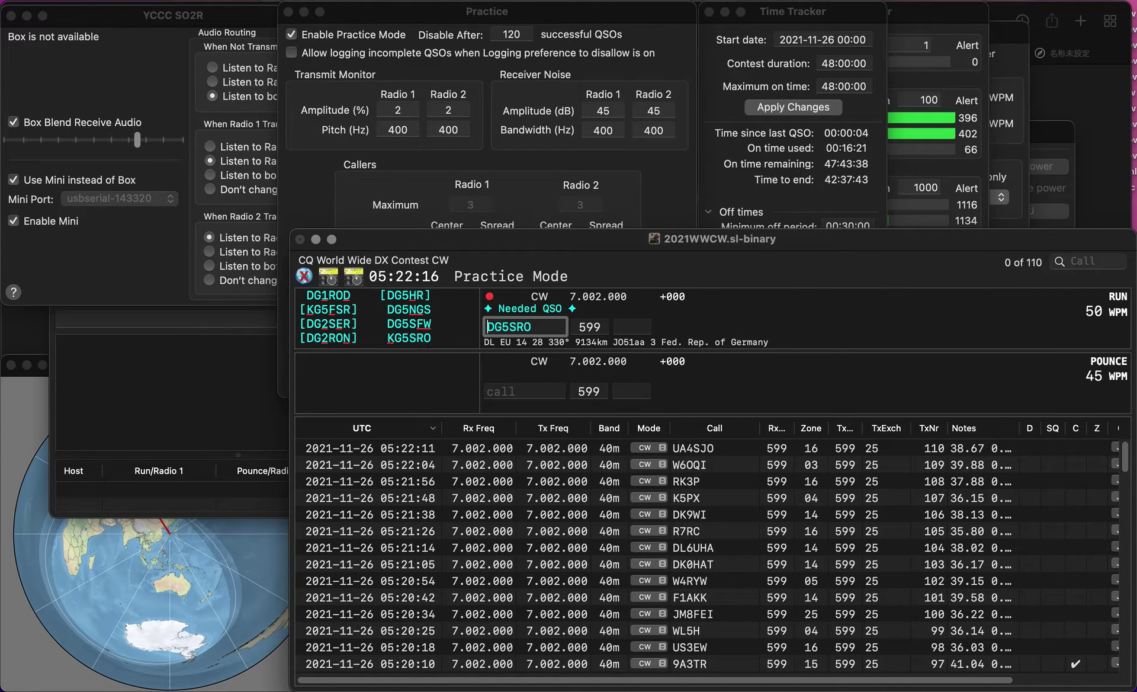
{"action": "key", "text": "super+Left"}
{"action": "key", "text": "Delete"}
{"action": "type", "text": "K"}
{"action": "key", "text": "Tab"}
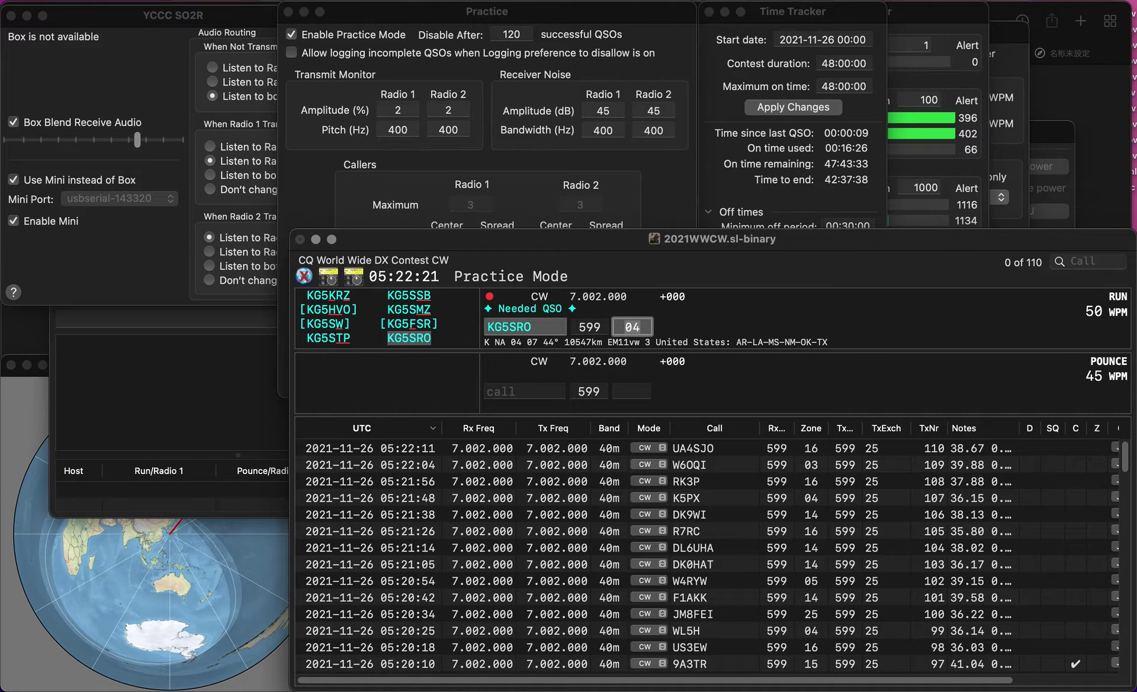
{"action": "key", "text": "Return"}
Log the run contact with NI4Y with report 599 and zone 05.
{"action": "type", "text": "NI"}
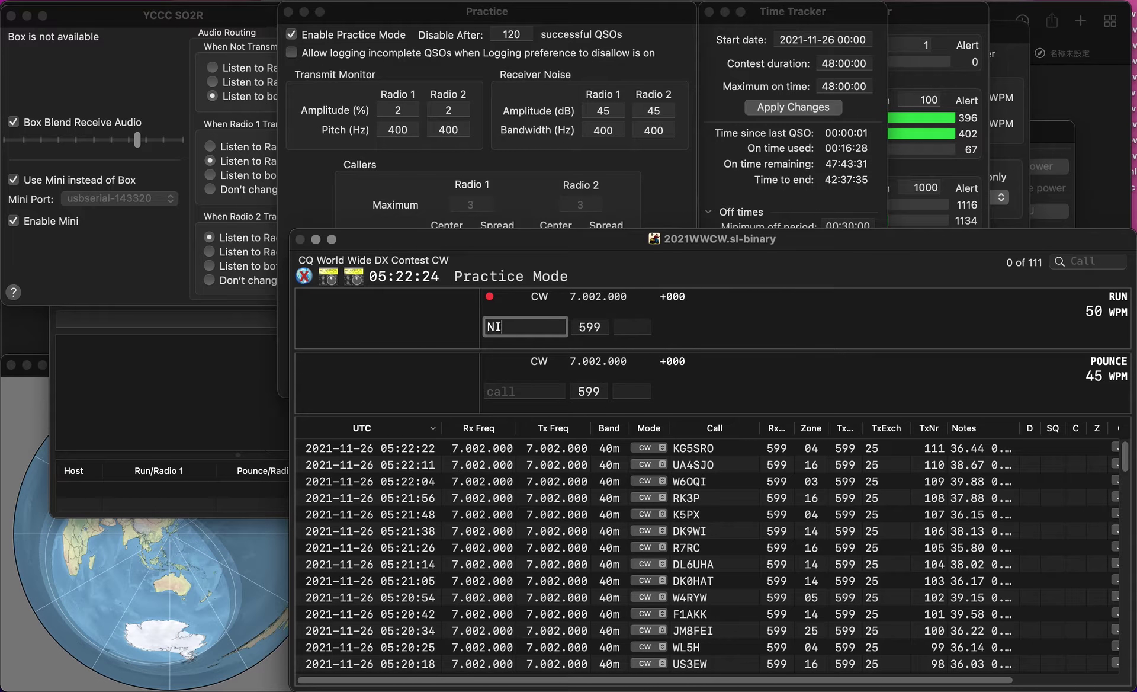
{"action": "type", "text": "4Y"}
{"action": "key", "text": "Return"}
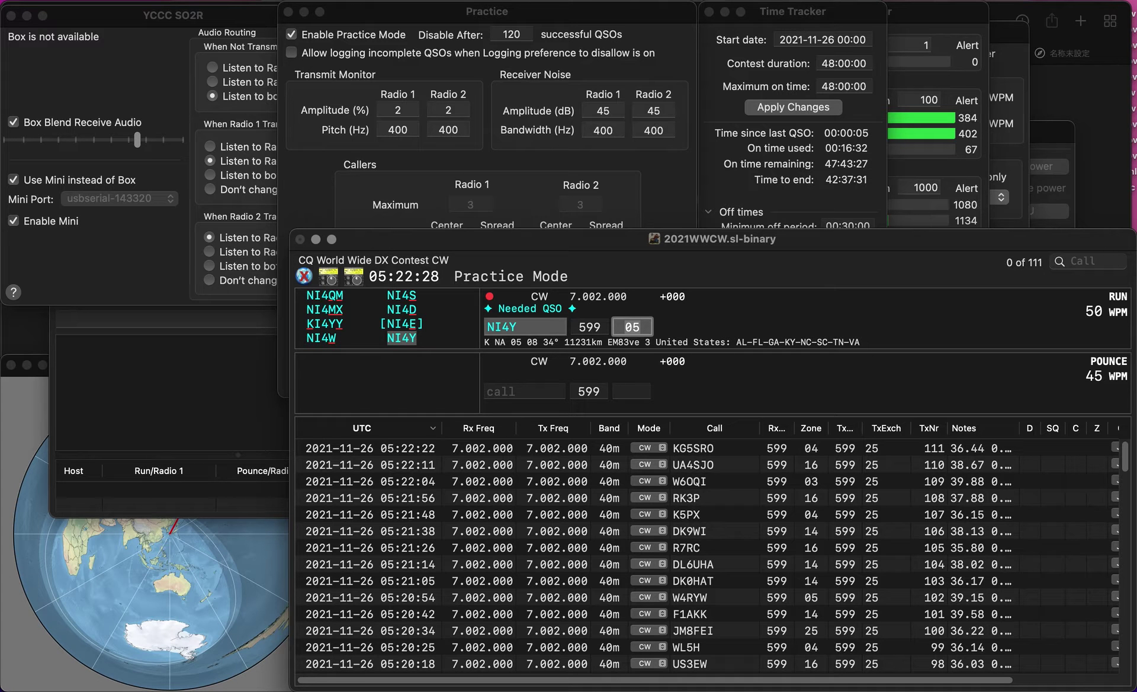
{"action": "key", "text": "Return"}
{"action": "type", "text": "HB4AIX"}
{"action": "key", "text": "Left"}
{"action": "key", "text": "Left"}
{"action": "key", "text": "Left"}
{"action": "key", "text": "Left"}
{"action": "key", "text": "Left"}
{"action": "key", "text": "BackSpace"}
{"action": "type", "text": "5"}
{"action": "key", "text": "Tab"}
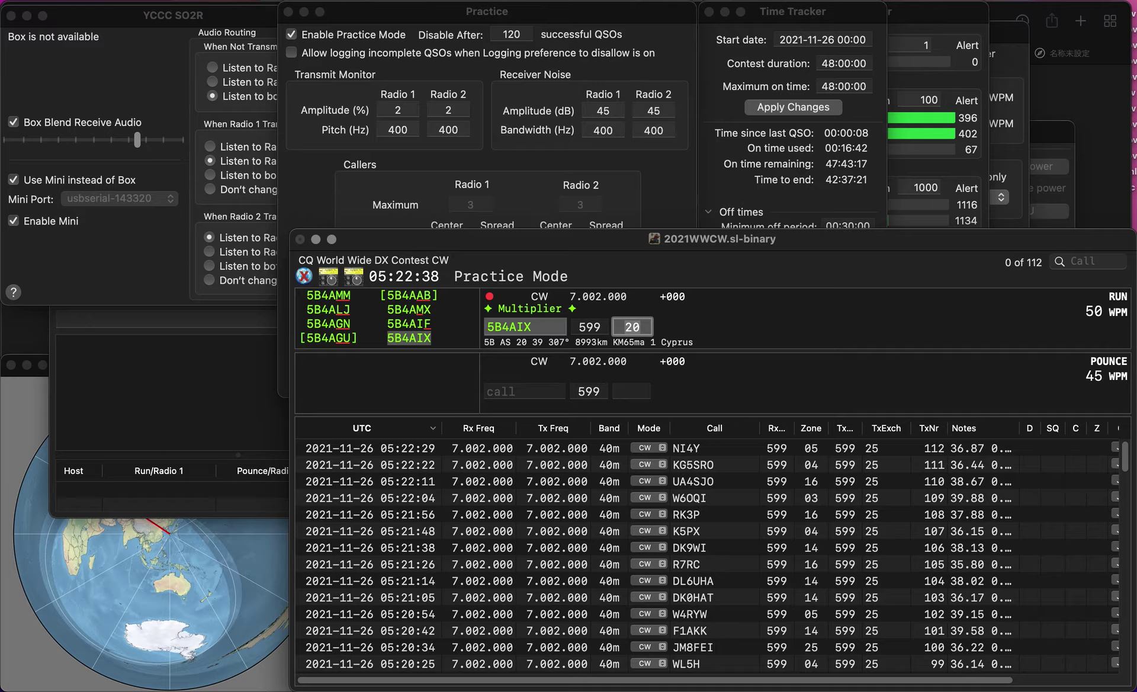
{"action": "key", "text": "Return"}
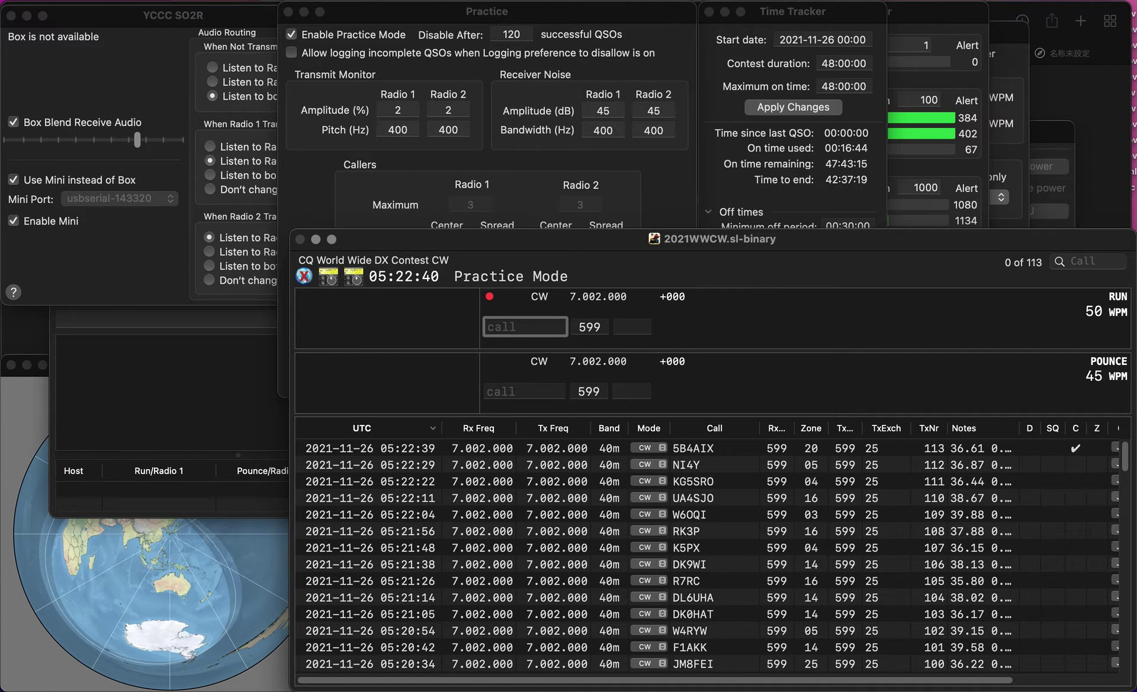
{"action": "type", "text": "AI6O"}
{"action": "key", "text": "Return"}
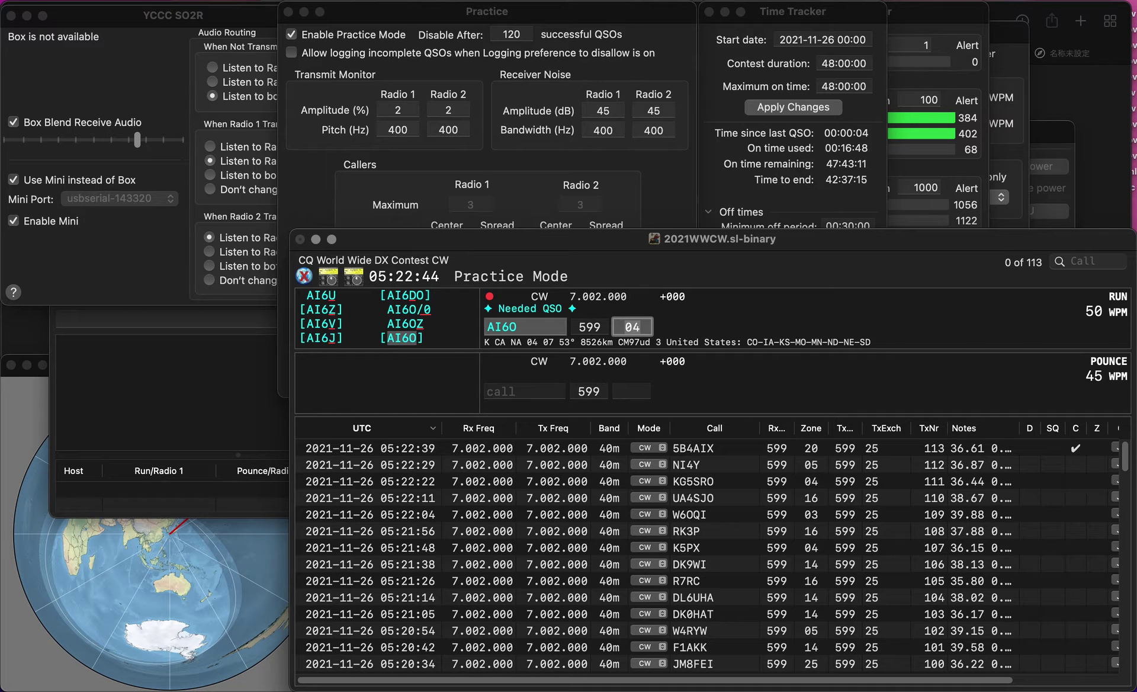
{"action": "key", "text": "Return"}
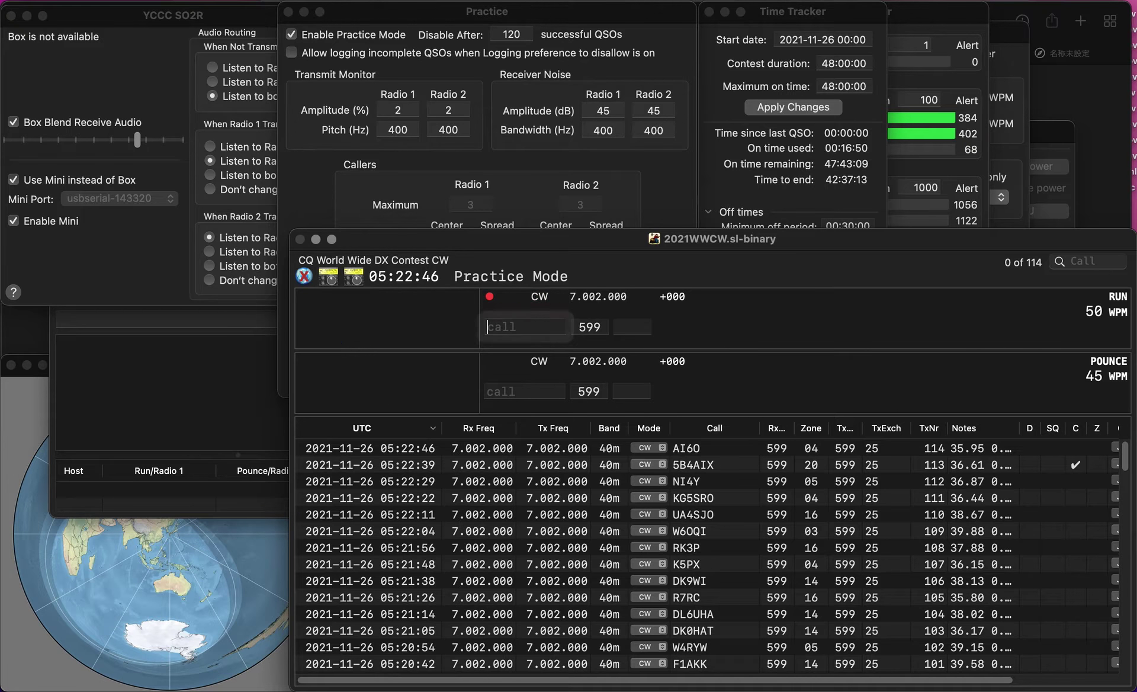
{"action": "type", "text": "KN3"}
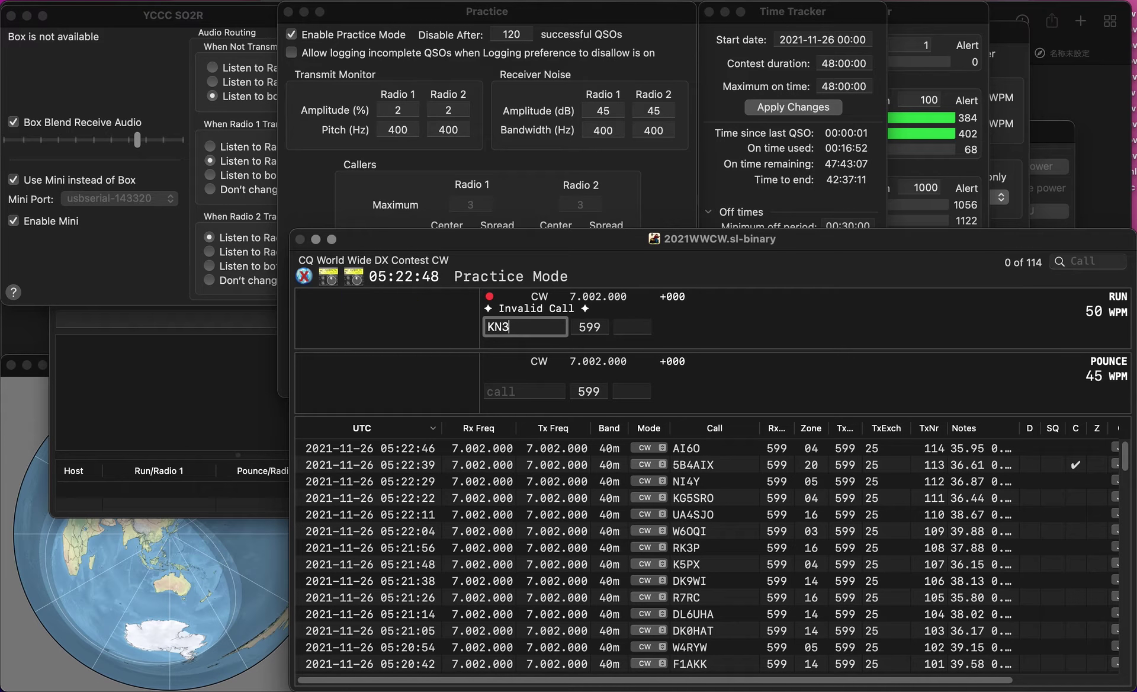
{"action": "type", "text": "ILZ"}
{"action": "key", "text": "space"}
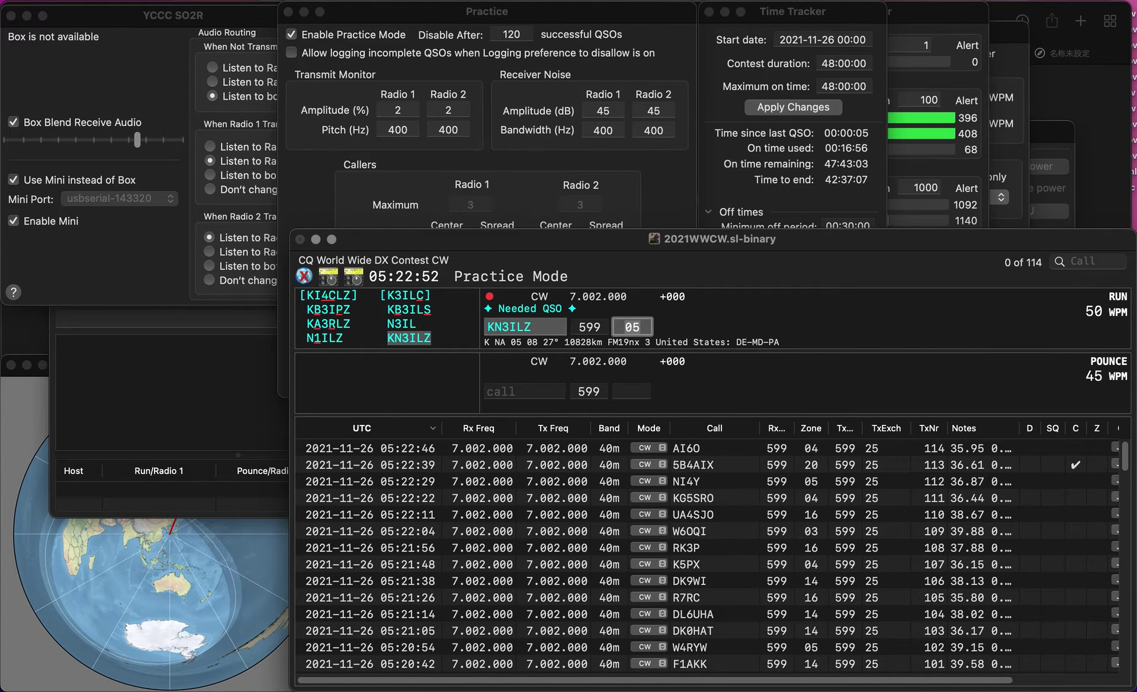
{"action": "key", "text": "Return"}
Log the run contact with EF1M with report 599 and zone 14.
{"action": "type", "text": "EF1M"}
{"action": "key", "text": "Return"}
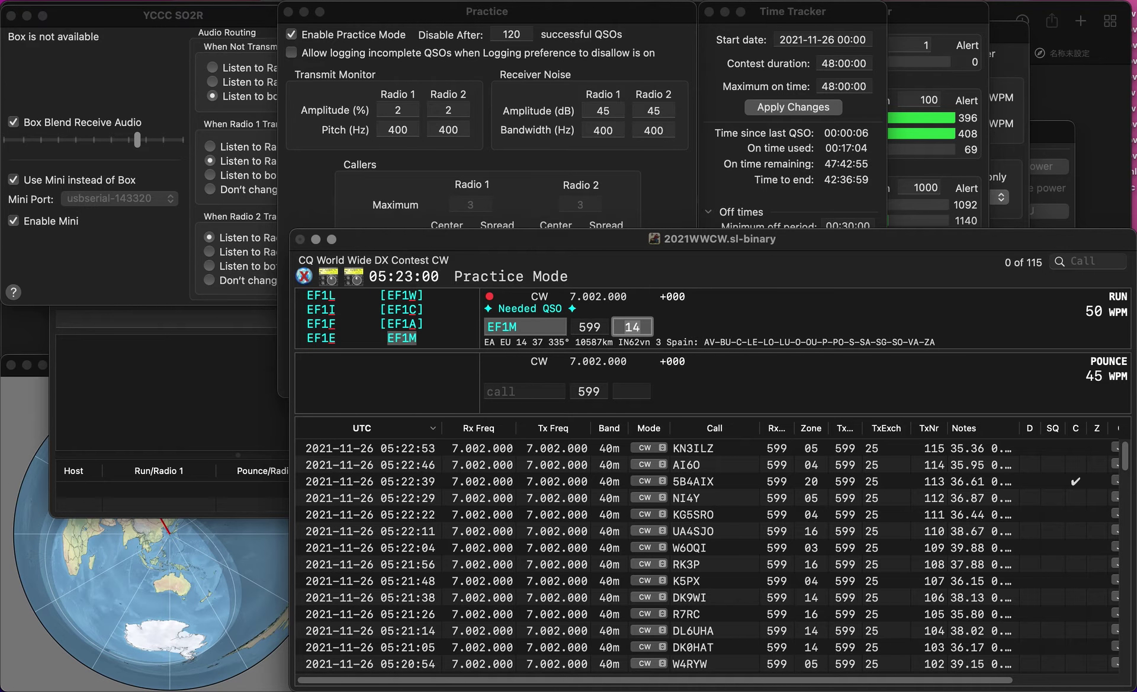
{"action": "key", "text": "Return"}
{"action": "type", "text": "HB9TMW"}
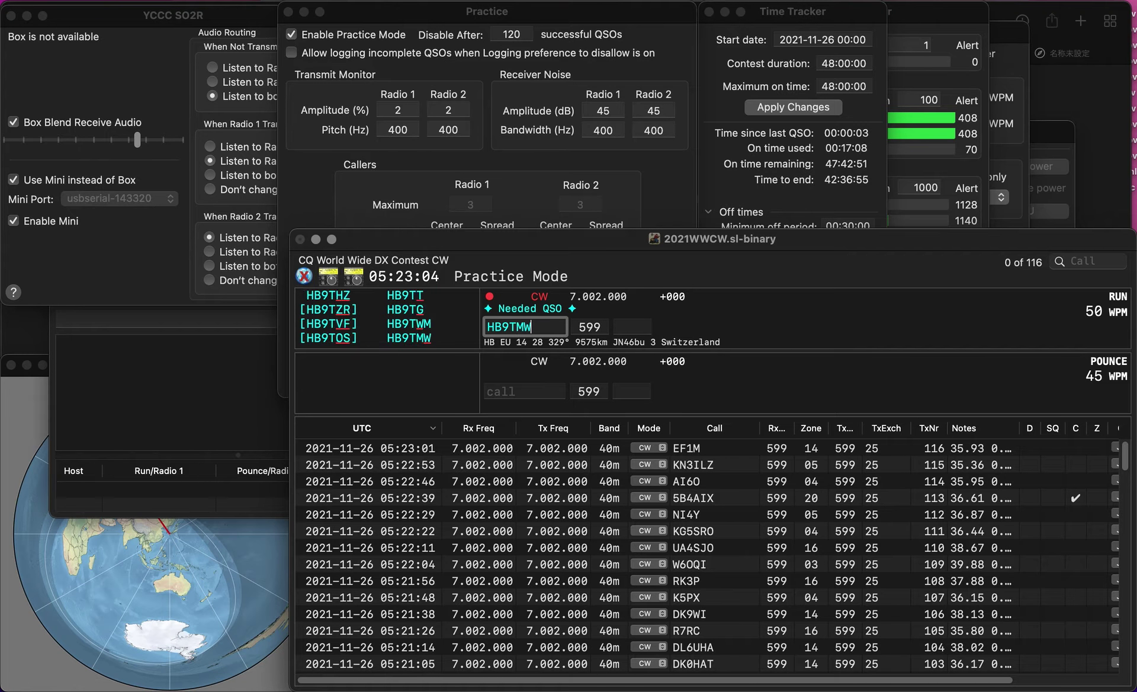
{"action": "key", "text": "space"}
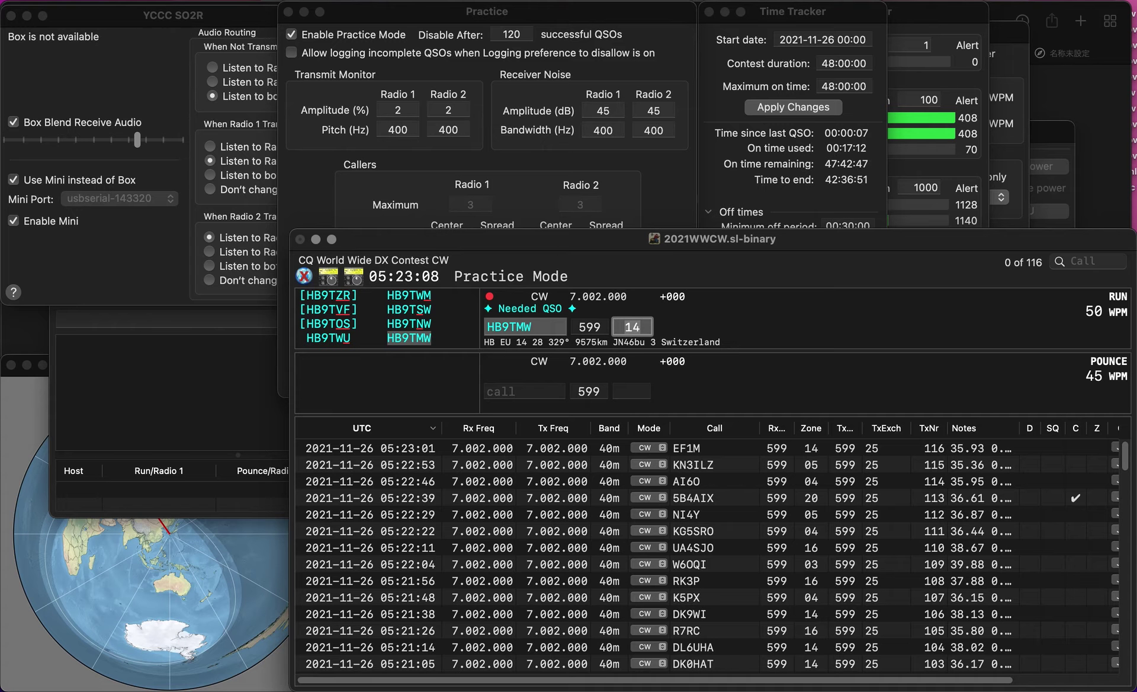
{"action": "key", "text": "Return"}
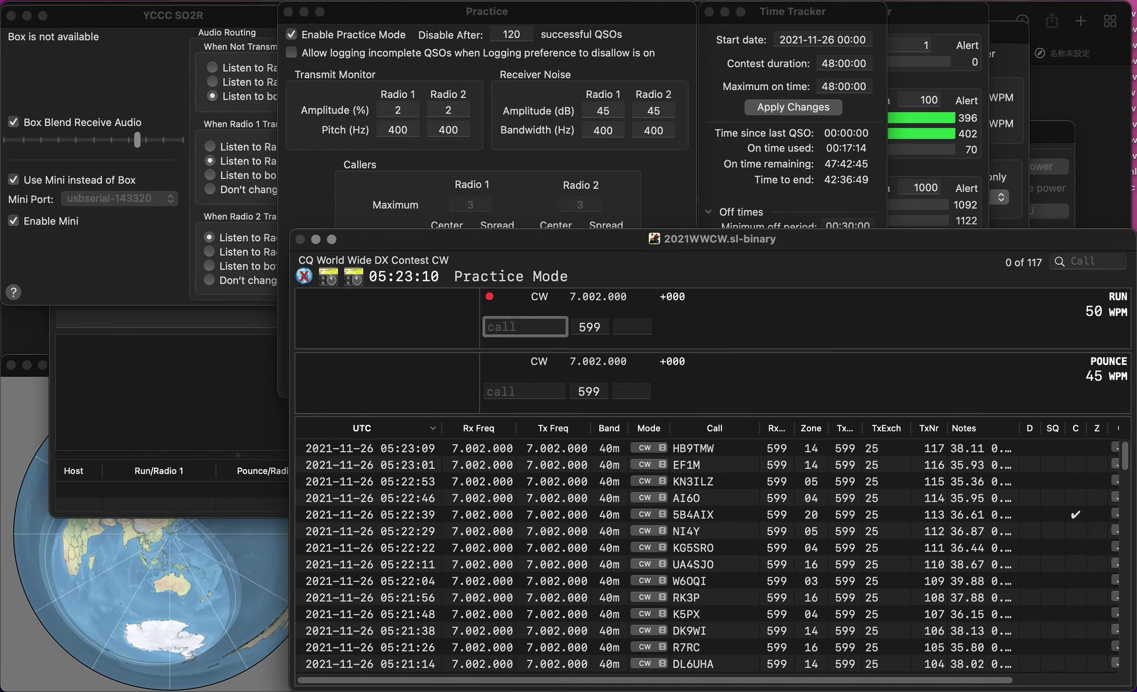
{"action": "type", "text": "RA9SDT"}
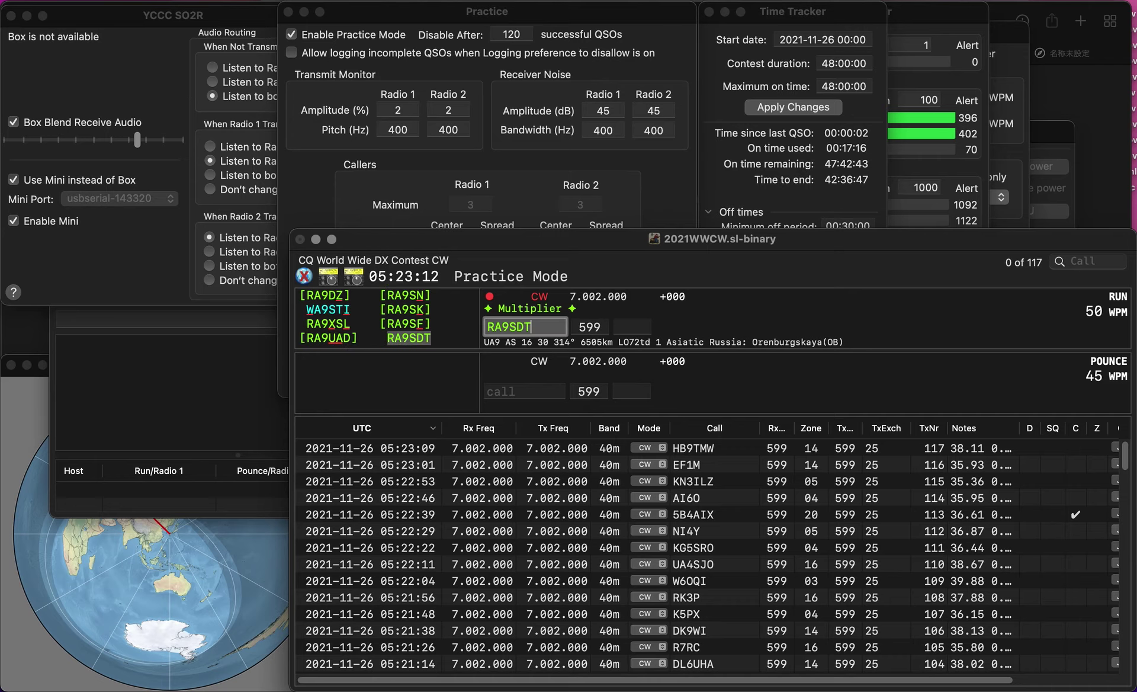
{"action": "key", "text": "Return"}
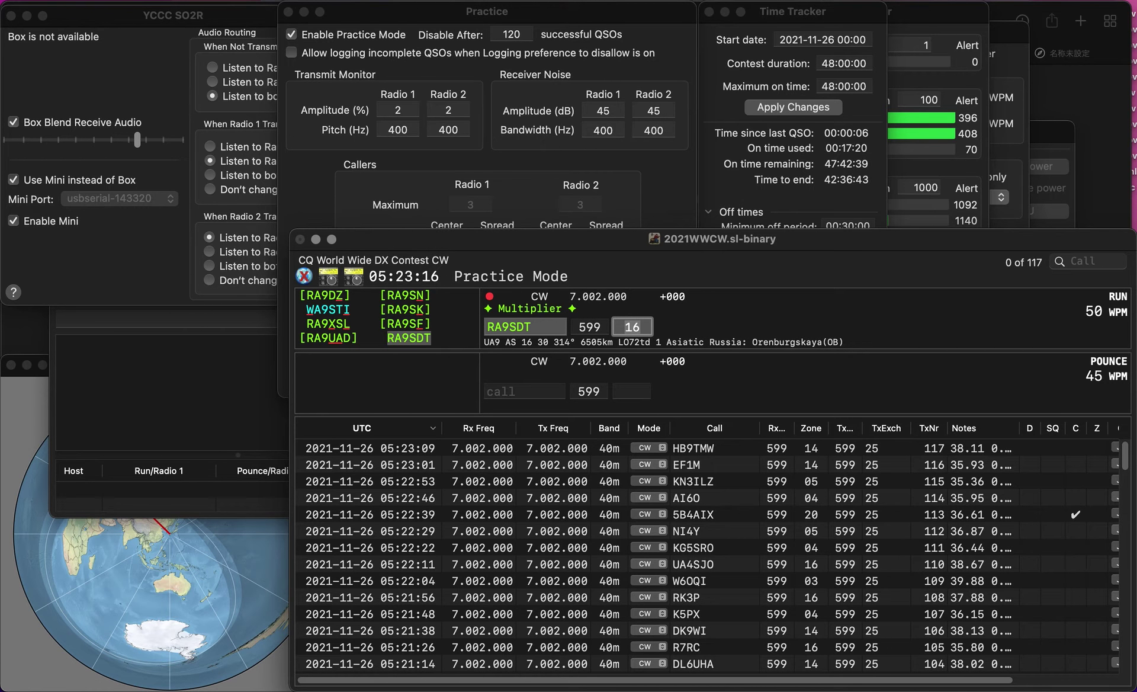
{"action": "key", "text": "Return"}
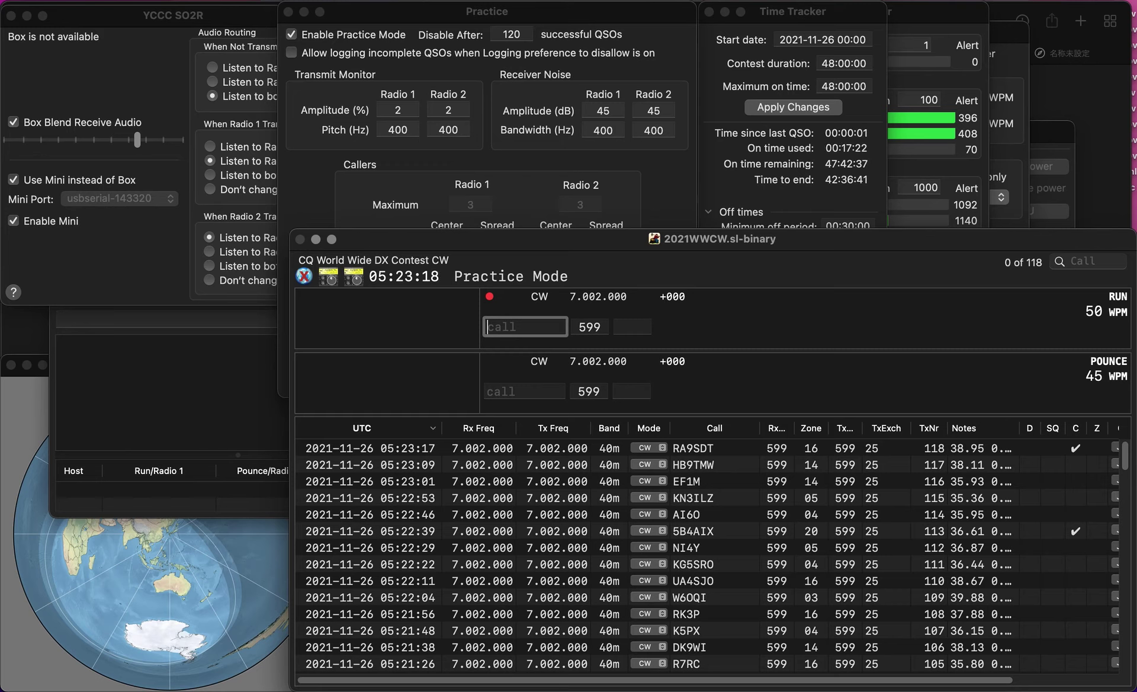
{"action": "type", "text": "M2I"}
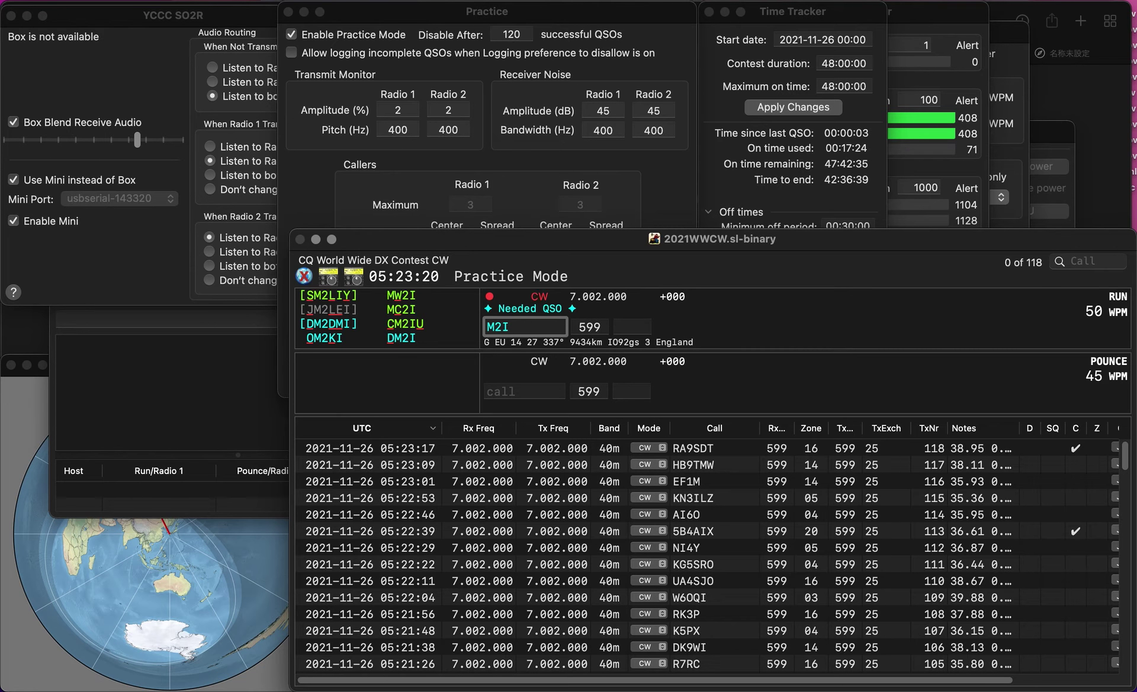
{"action": "key", "text": "BackSpace"}
{"action": "key", "text": "BackSpace"}
{"action": "key", "text": "BackSpace"}
{"action": "type", "text": "BK2ILX"}
{"action": "key", "text": "Left"}
{"action": "key", "text": "Left"}
{"action": "key", "text": "Left"}
{"action": "key", "text": "Left"}
{"action": "key", "text": "Left"}
{"action": "key", "text": "BackSpace"}
{"action": "type", "text": "6"}
{"action": "key", "text": "Tab"}
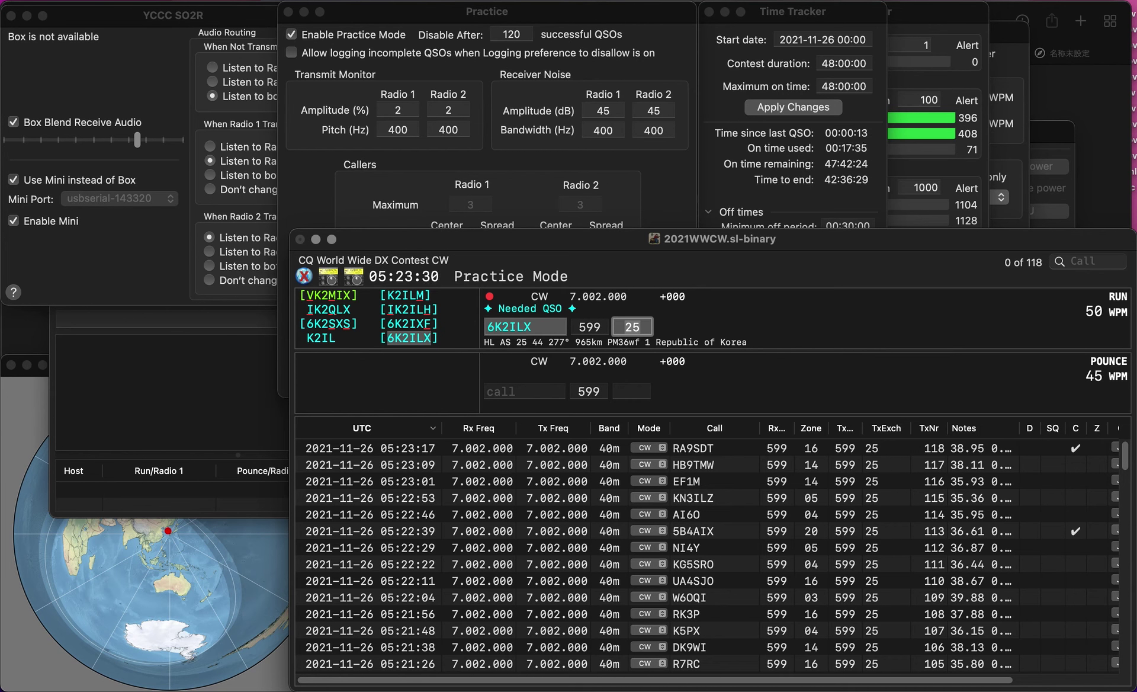
{"action": "key", "text": "Return"}
{"action": "type", "text": "DG8DBW"}
{"action": "key", "text": "space"}
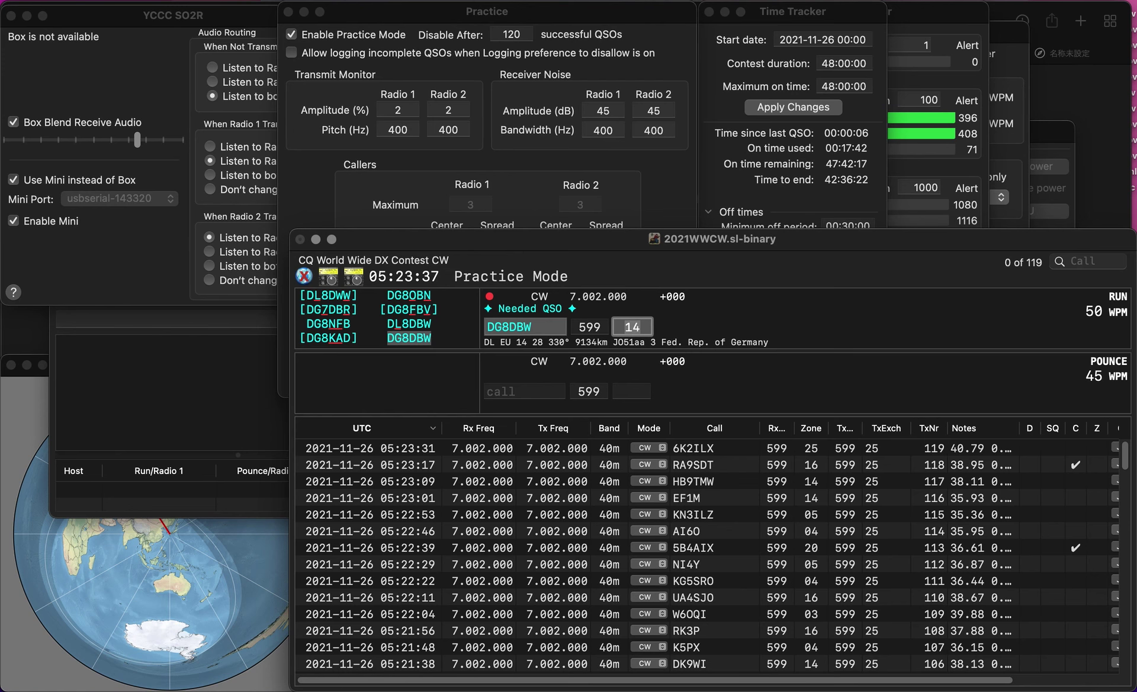
{"action": "key", "text": "Return"}
{"action": "key", "text": "super+Tab"}
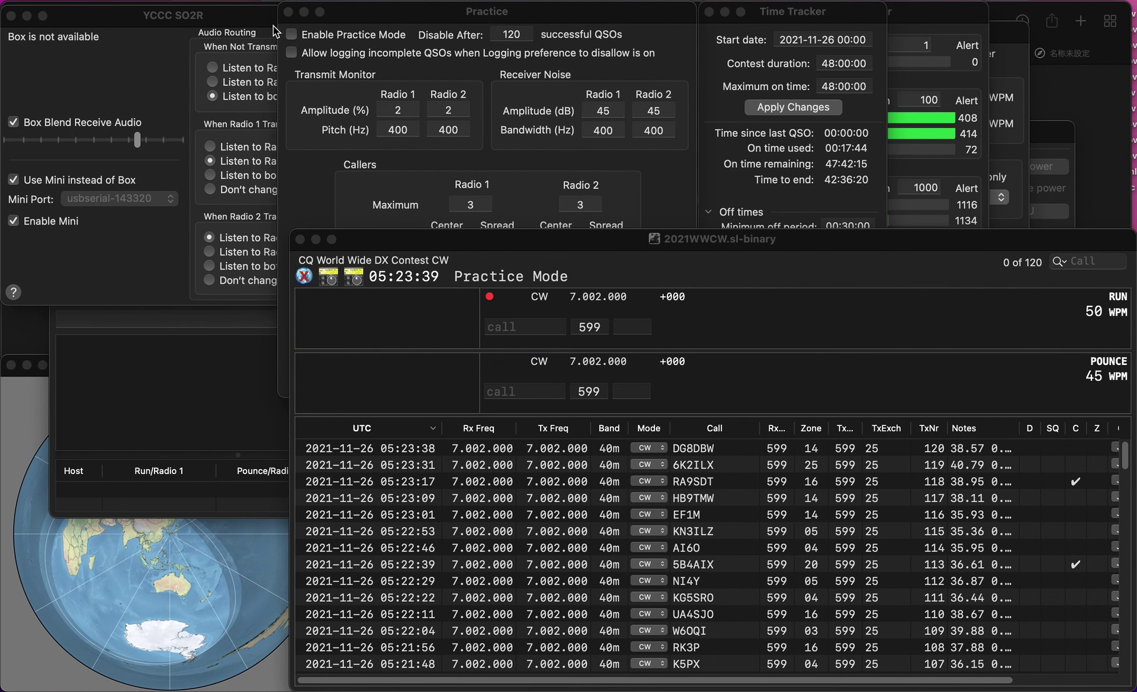